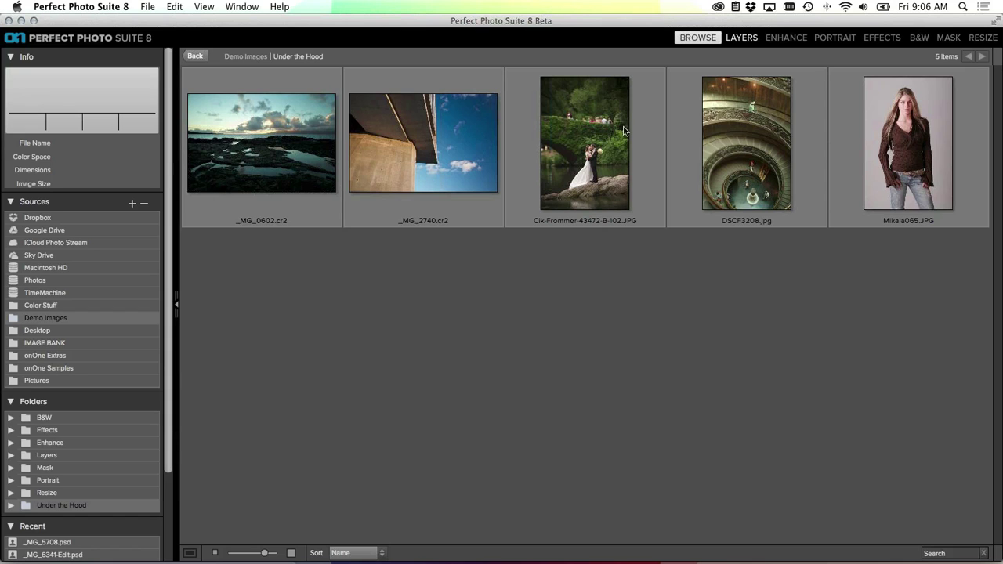
Open a large preview of DSCF3208.jpg and send it to Perfect Layers for editing
{"action": "left_click", "coordinate": [741, 167]}
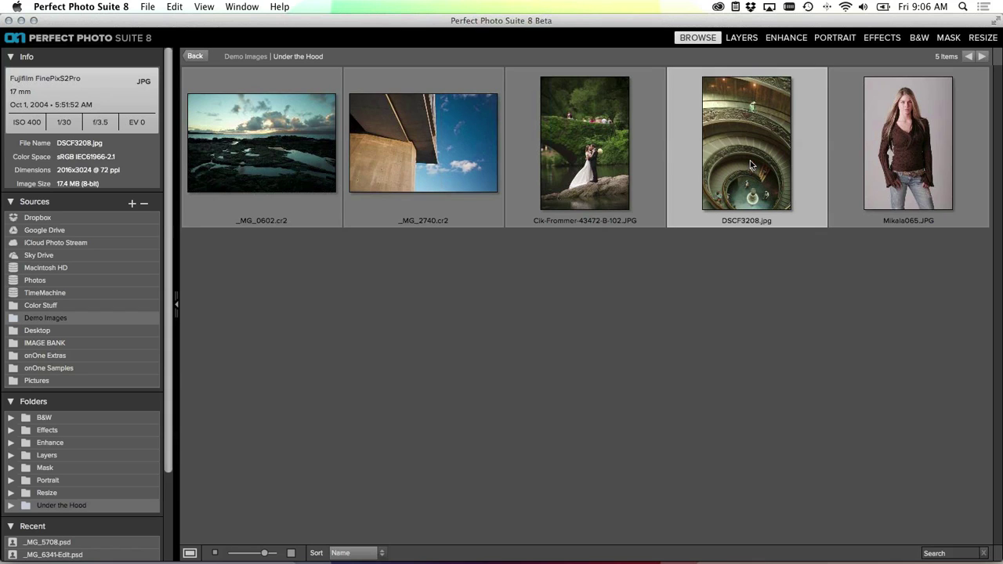
{"action": "double_click", "coordinate": [750, 164]}
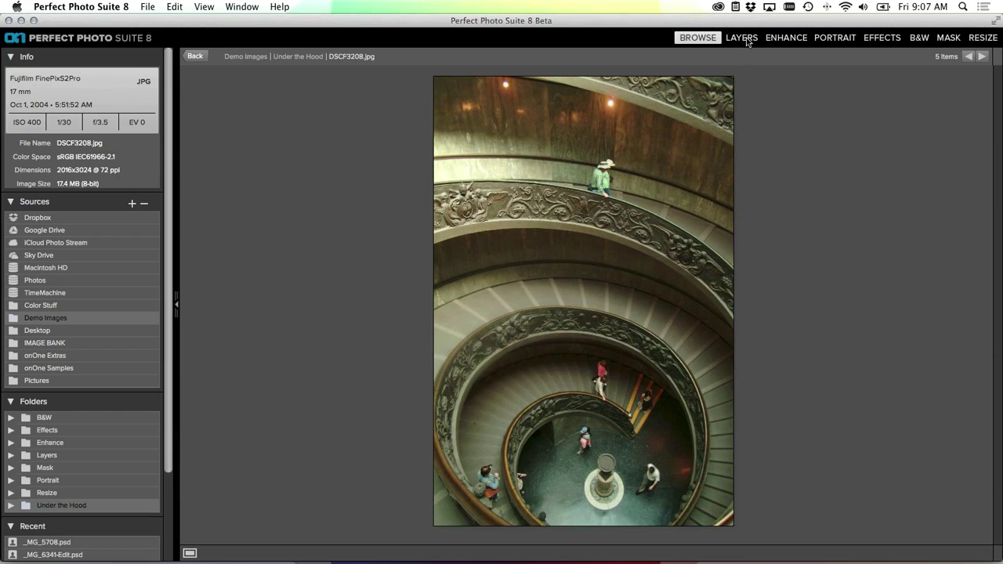
{"action": "right_click", "coordinate": [628, 105]}
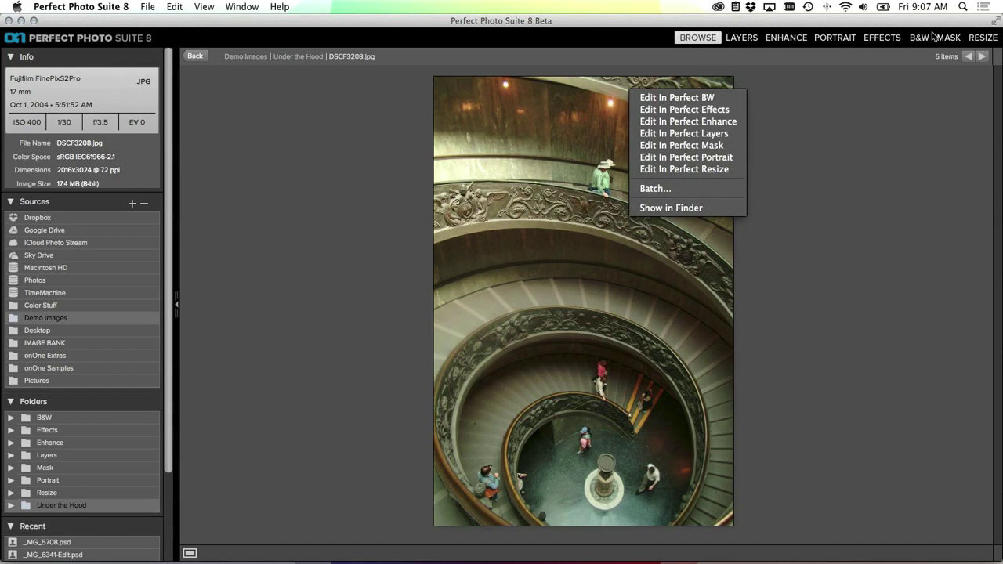
{"action": "left_click", "coordinate": [685, 132]}
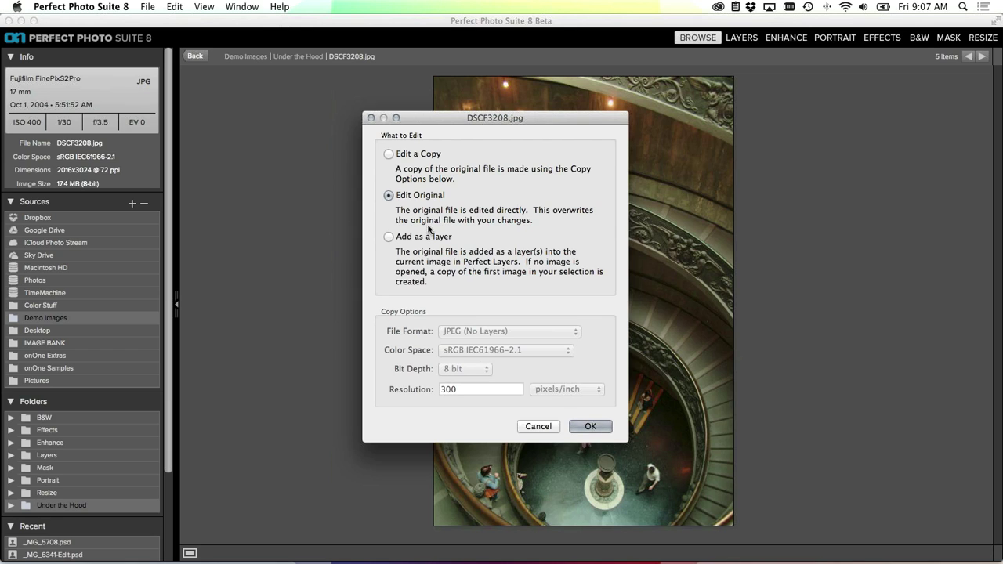
Edit a copy of the photo in Photoshop format with the sRGB IEC61966-2.1 color space and 16 bit depth
{"action": "left_click", "coordinate": [389, 154]}
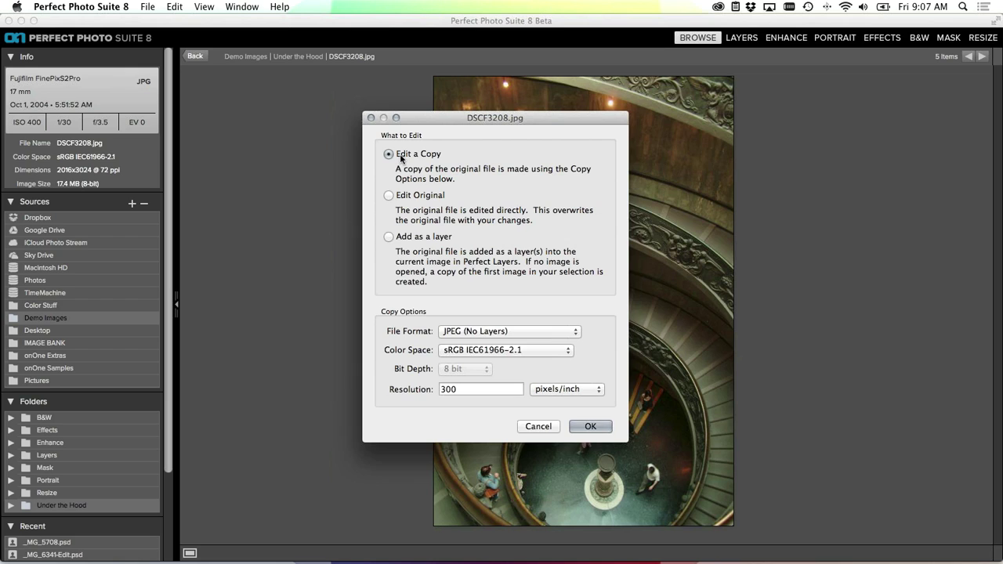
{"action": "left_click", "coordinate": [532, 334]}
{"action": "left_click", "coordinate": [528, 311]}
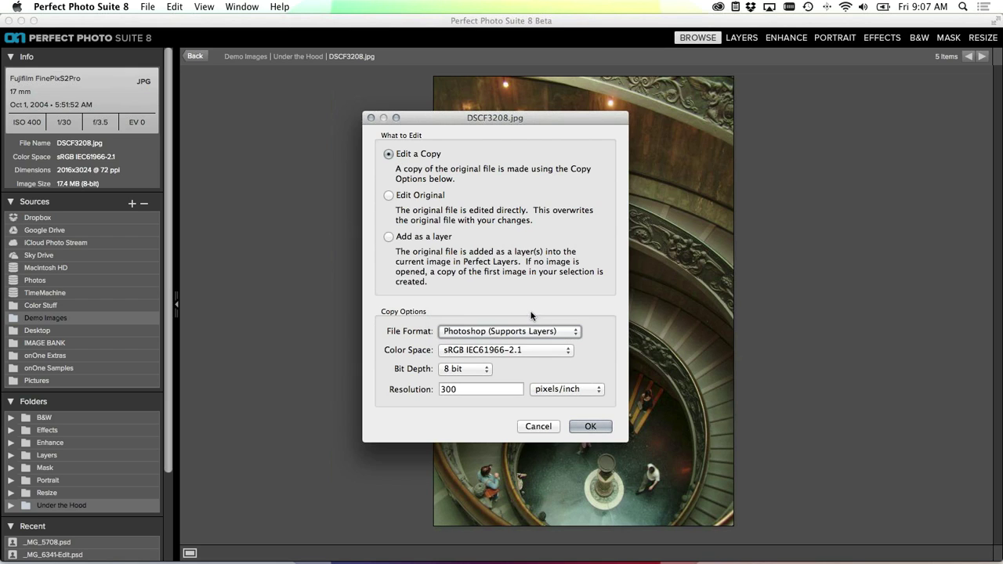
{"action": "left_click", "coordinate": [519, 353]}
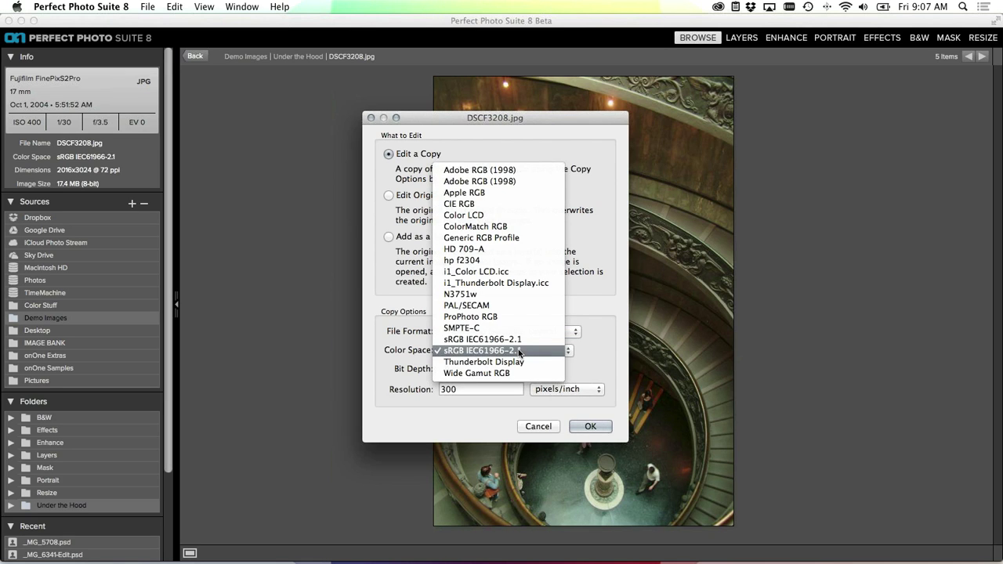
{"action": "left_click", "coordinate": [518, 351]}
{"action": "left_click", "coordinate": [484, 368]}
{"action": "left_click", "coordinate": [479, 382]}
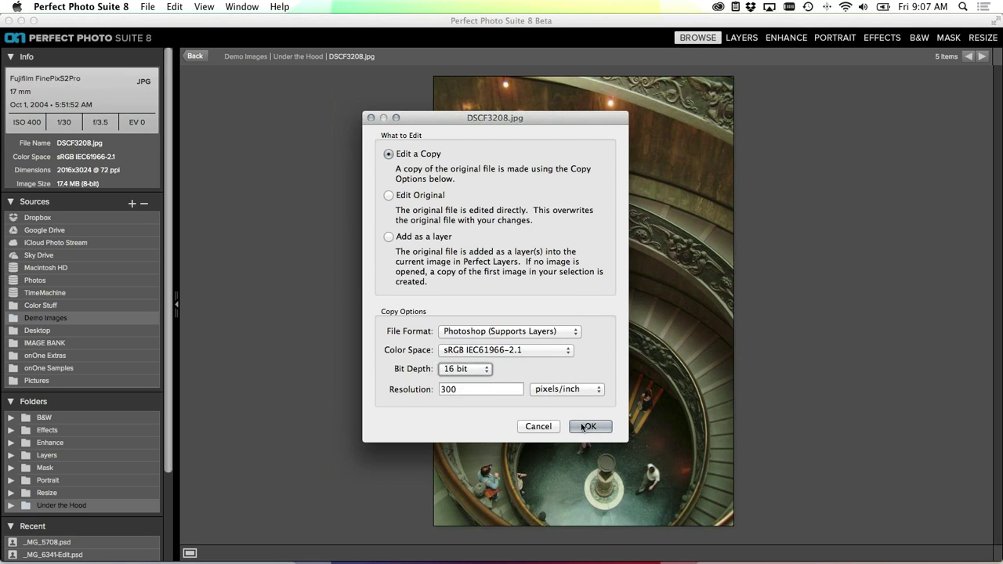
{"action": "left_click", "coordinate": [586, 426]}
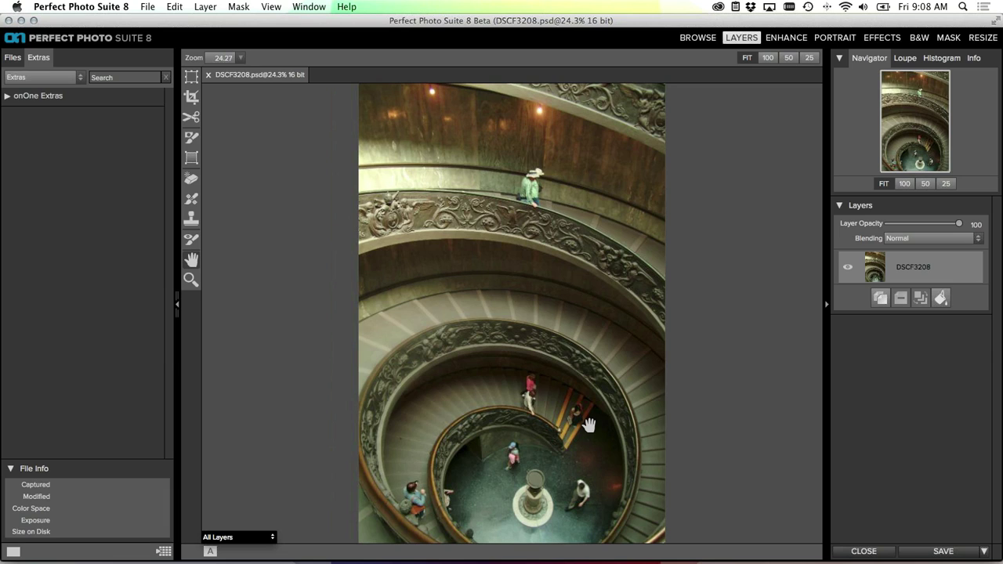
Duplicate the DSCF3208 layer and erase the two bright lights on the upper wall with the object eraser at size 100
{"action": "left_click", "coordinate": [879, 299]}
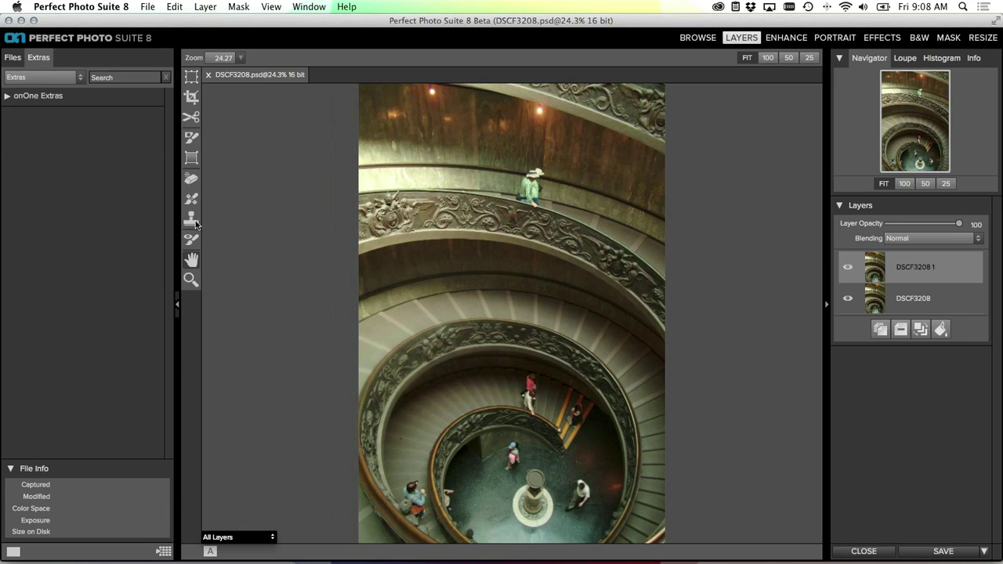
{"action": "left_click", "coordinate": [189, 178]}
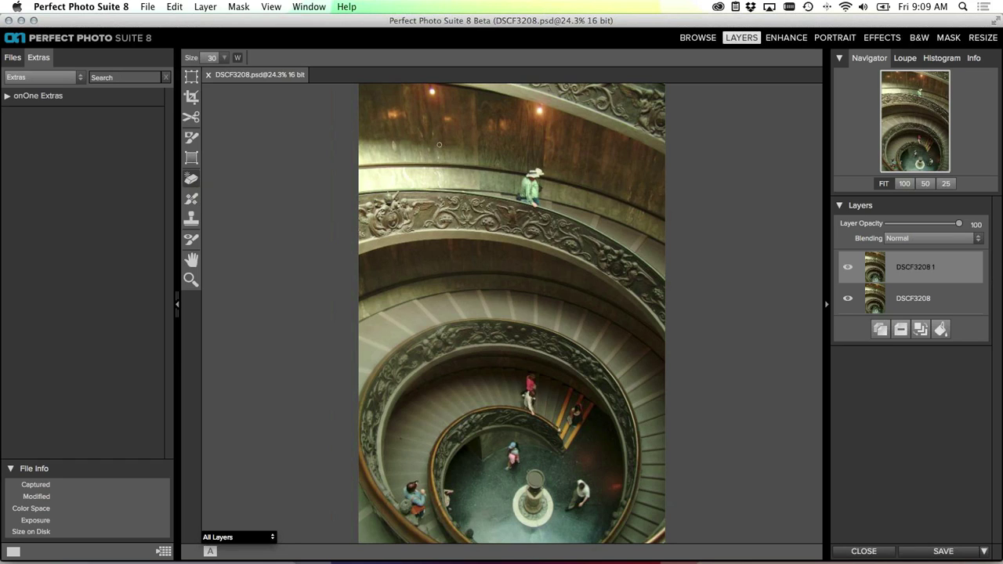
{"action": "key", "text": "bracketright"}
{"action": "key", "text": "bracketright"}
{"action": "key", "text": "bracketright"}
{"action": "key", "text": "bracketright"}
{"action": "key", "text": "bracketright"}
{"action": "key", "text": "bracketright"}
{"action": "key", "text": "bracketright"}
{"action": "left_click", "coordinate": [430, 92]}
{"action": "left_click", "coordinate": [539, 113]}
Erase the person in green at the upper railing, clean up the leftovers, and compare the result with the original layer
{"action": "mouse_move", "coordinate": [537, 180]}
{"action": "left_mouse_down"}
{"action": "mouse_move", "coordinate": [537, 168]}
{"action": "mouse_move", "coordinate": [520, 195]}
{"action": "mouse_move", "coordinate": [532, 195]}
{"action": "mouse_move", "coordinate": [531, 179]}
{"action": "left_mouse_up"}
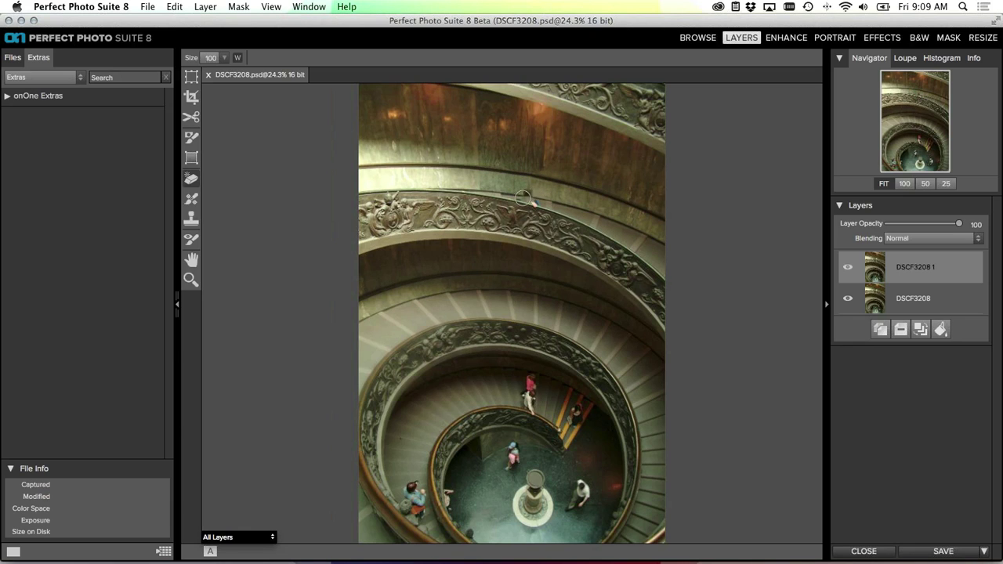
{"action": "left_click_drag", "start_coordinate": [519, 196], "coordinate": [534, 201]}
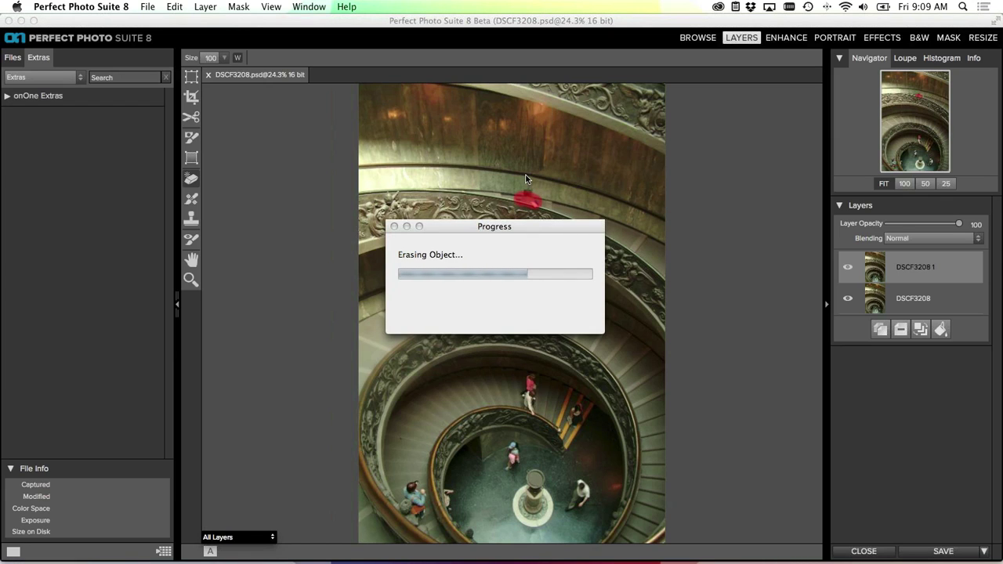
{"action": "left_click", "coordinate": [527, 191]}
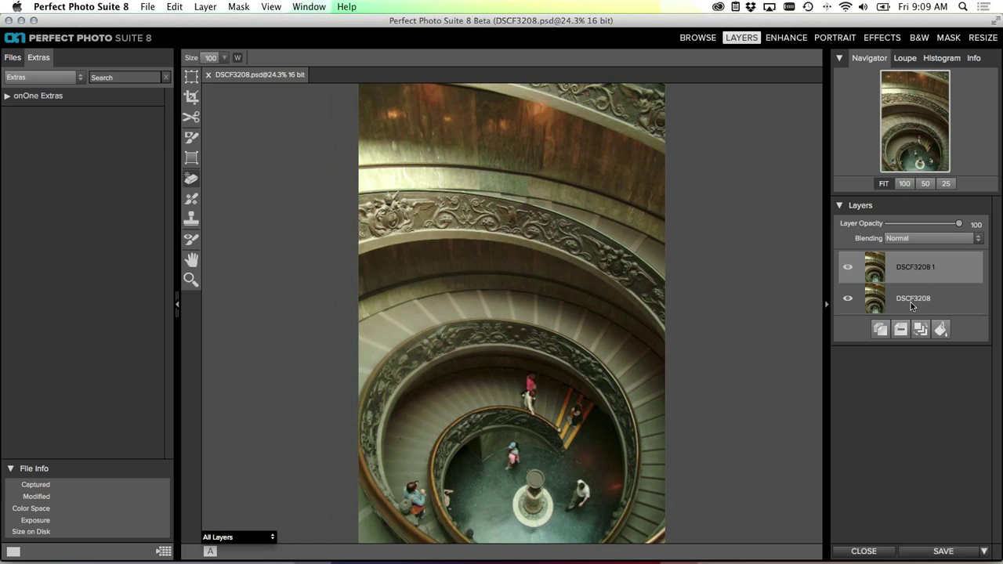
{"action": "left_click", "coordinate": [849, 269]}
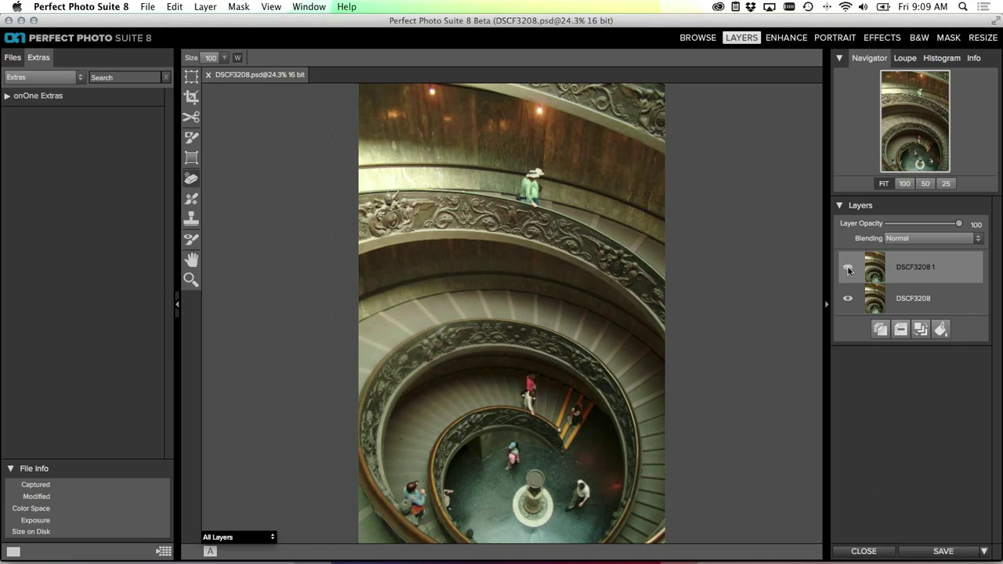
{"action": "left_click", "coordinate": [848, 269]}
{"action": "left_click", "coordinate": [848, 269]}
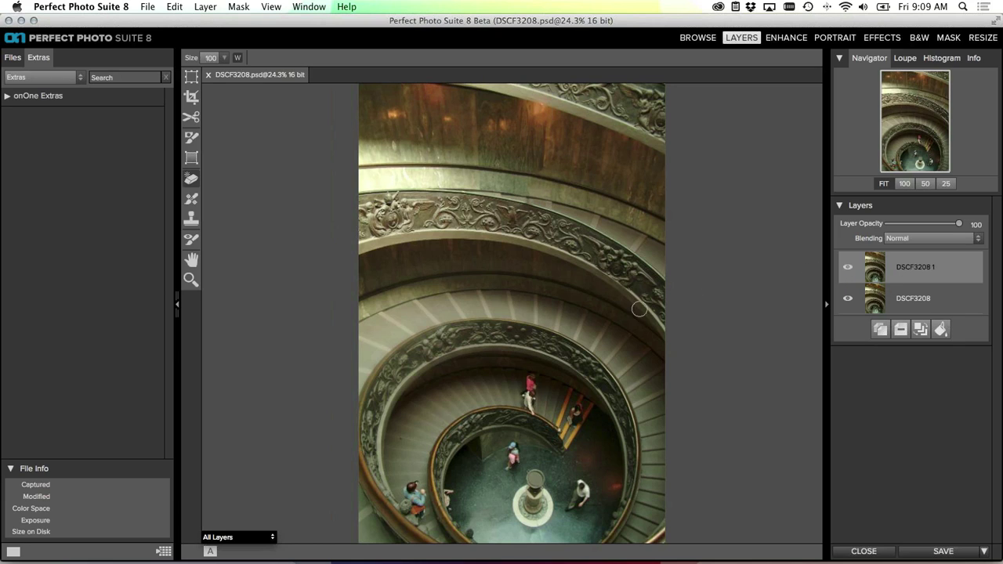
Erase the two people standing on the floor on either side of the fountain
{"action": "left_click_drag", "start_coordinate": [584, 484], "coordinate": [574, 509]}
{"action": "mouse_move", "coordinate": [586, 499]}
{"action": "left_mouse_down"}
{"action": "mouse_move", "coordinate": [573, 485]}
{"action": "mouse_move", "coordinate": [581, 492]}
{"action": "mouse_move", "coordinate": [571, 508]}
{"action": "mouse_move", "coordinate": [574, 494]}
{"action": "left_mouse_up"}
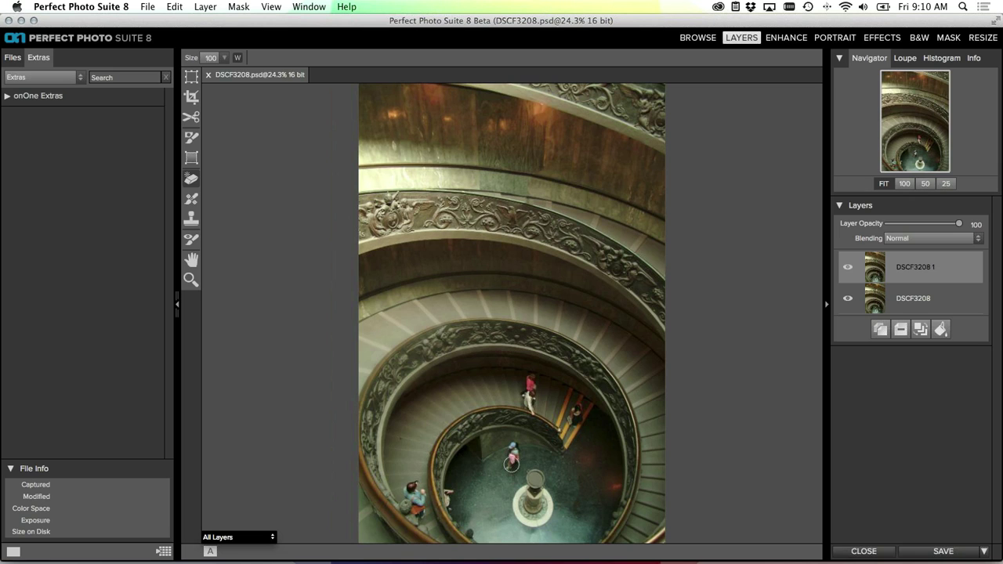
{"action": "mouse_move", "coordinate": [512, 464]}
{"action": "left_mouse_down"}
{"action": "mouse_move", "coordinate": [515, 446]}
{"action": "mouse_move", "coordinate": [504, 469]}
{"action": "left_mouse_up"}
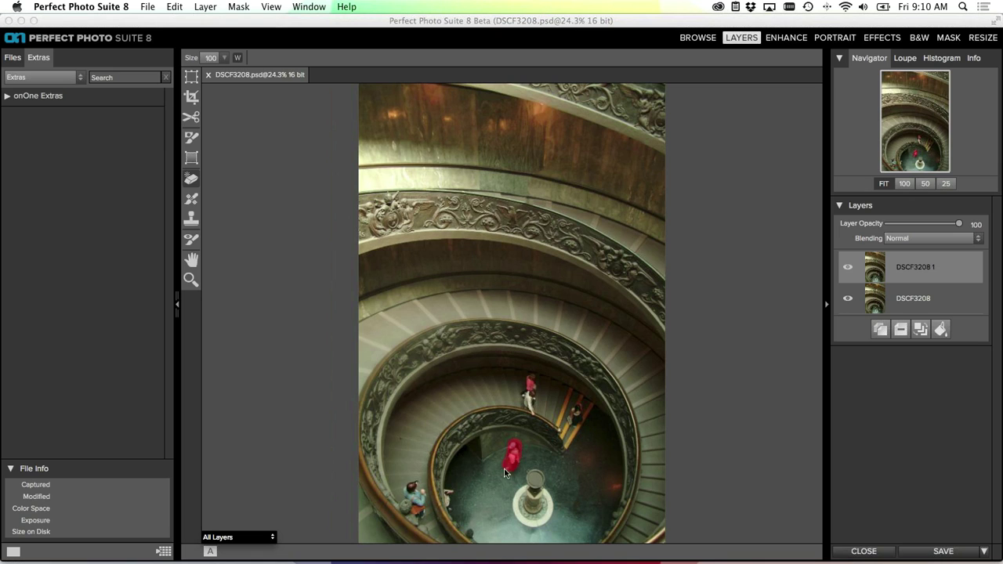
{"action": "left_click", "coordinate": [514, 456]}
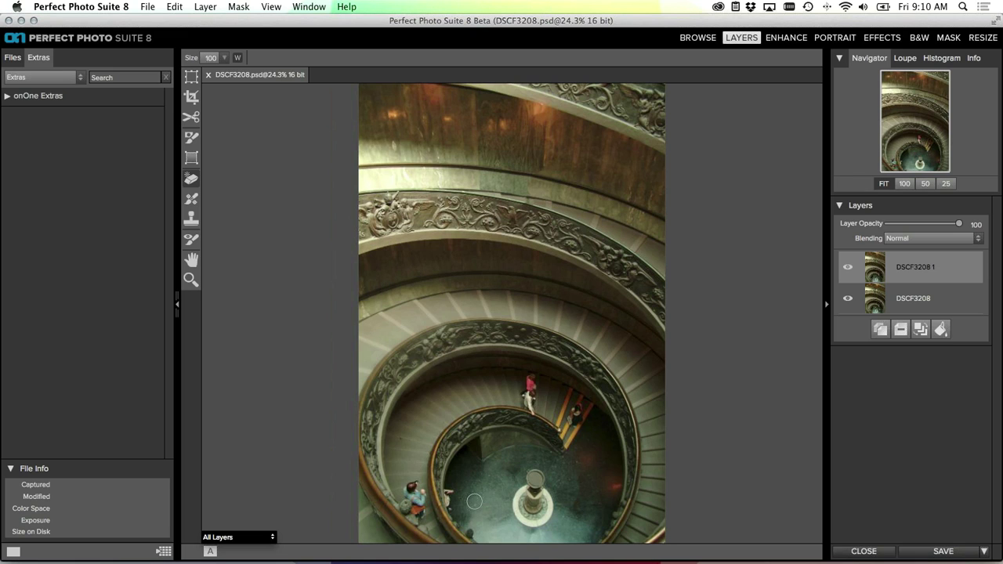
Erase the two people along the lower-left curve of the spiral railing
{"action": "left_click_drag", "start_coordinate": [455, 487], "coordinate": [450, 510]}
{"action": "mouse_move", "coordinate": [417, 485]}
{"action": "left_mouse_down"}
{"action": "mouse_move", "coordinate": [409, 491]}
{"action": "mouse_move", "coordinate": [420, 509]}
{"action": "mouse_move", "coordinate": [421, 491]}
{"action": "left_mouse_up"}
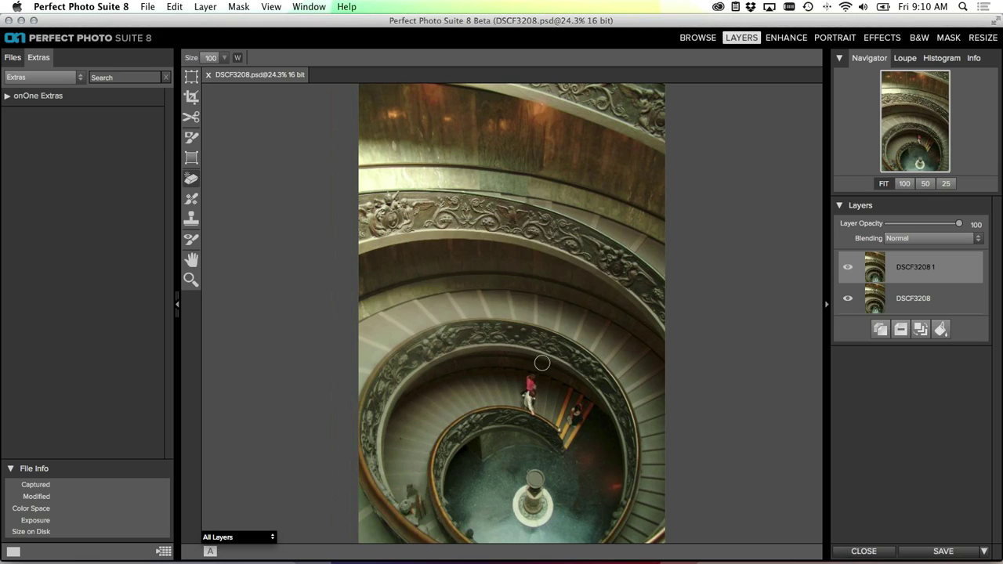
{"action": "left_click_drag", "start_coordinate": [408, 489], "coordinate": [415, 509]}
{"action": "left_click_drag", "start_coordinate": [420, 505], "coordinate": [424, 514]}
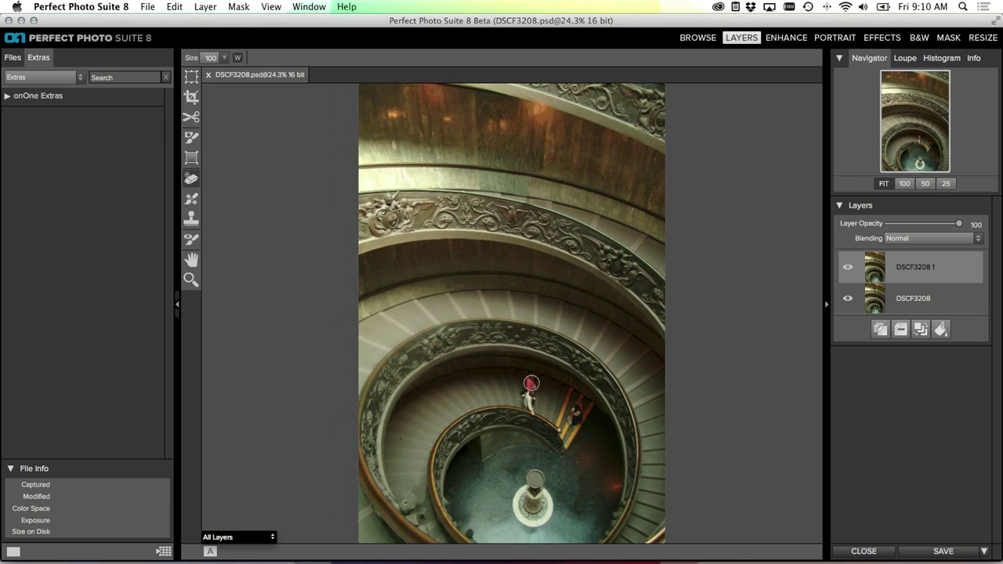
Erase the people on the inner staircase, and the orange stripes beside them with the eraser at size 125
{"action": "left_click_drag", "start_coordinate": [530, 382], "coordinate": [536, 404]}
{"action": "left_click_drag", "start_coordinate": [524, 382], "coordinate": [526, 403]}
{"action": "left_click_drag", "start_coordinate": [576, 395], "coordinate": [575, 421]}
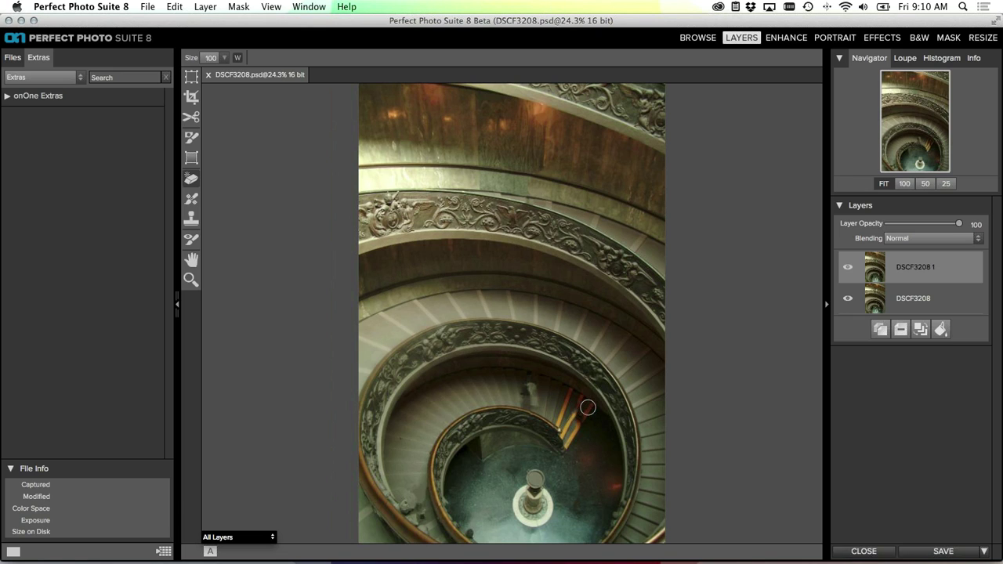
{"action": "key", "text": "bracketright"}
{"action": "mouse_move", "coordinate": [588, 407]}
{"action": "left_mouse_down"}
{"action": "mouse_move", "coordinate": [571, 444]}
{"action": "mouse_move", "coordinate": [565, 410]}
{"action": "mouse_move", "coordinate": [578, 397]}
{"action": "left_mouse_up"}
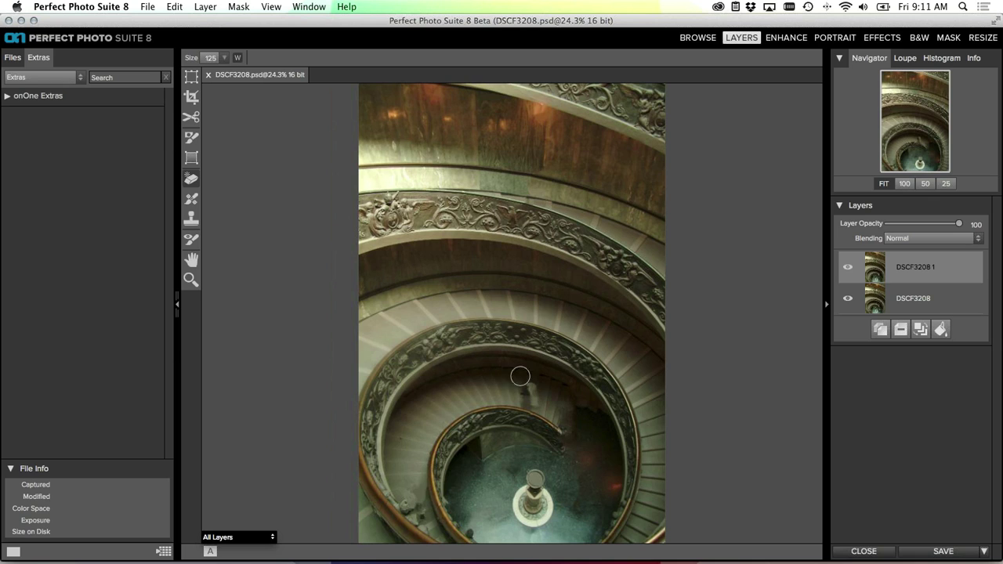
Cover the smudge on the inner stairs with nearby steps using the Clone Stamp at size 125, and compare with the original layer
{"action": "left_click", "coordinate": [189, 181]}
{"action": "left_click", "coordinate": [191, 220]}
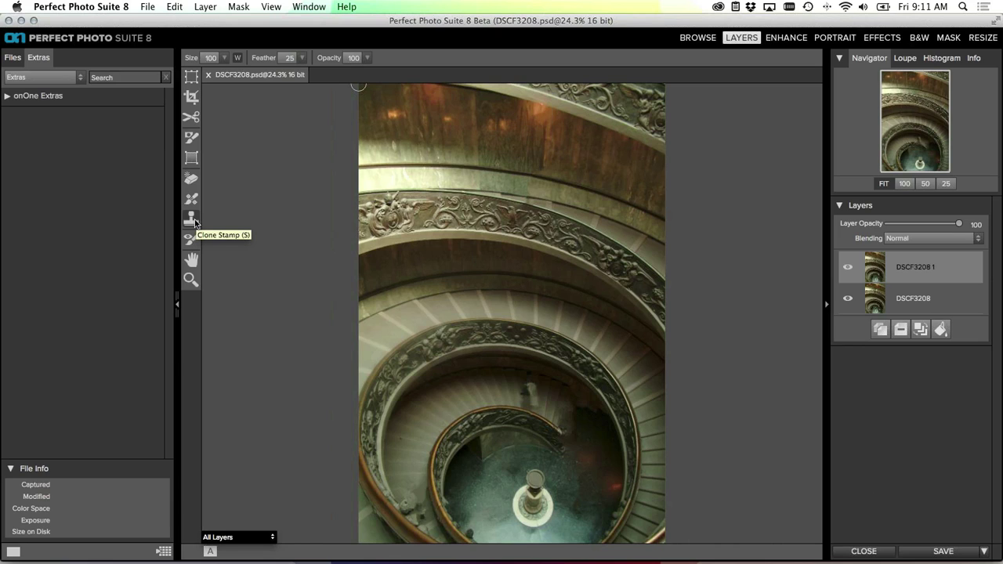
{"action": "left_click", "coordinate": [194, 222]}
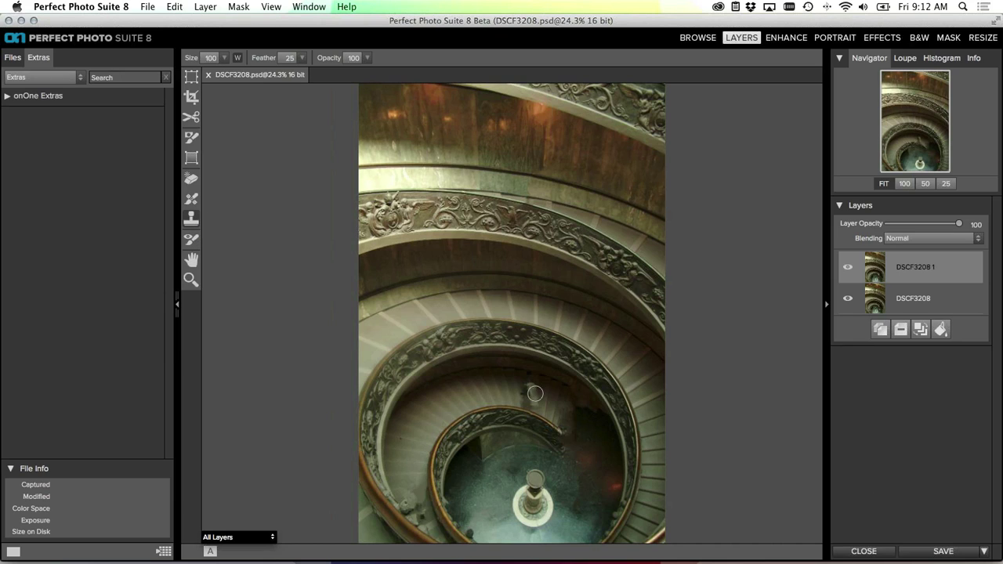
{"action": "key", "text": "bracketright"}
{"action": "left_click", "coordinate": [554, 384], "text": "alt"}
{"action": "mouse_move", "coordinate": [532, 381]}
{"action": "left_mouse_down"}
{"action": "mouse_move", "coordinate": [530, 398]}
{"action": "mouse_move", "coordinate": [527, 384]}
{"action": "left_mouse_up"}
{"action": "left_click", "coordinate": [552, 388], "text": "alt"}
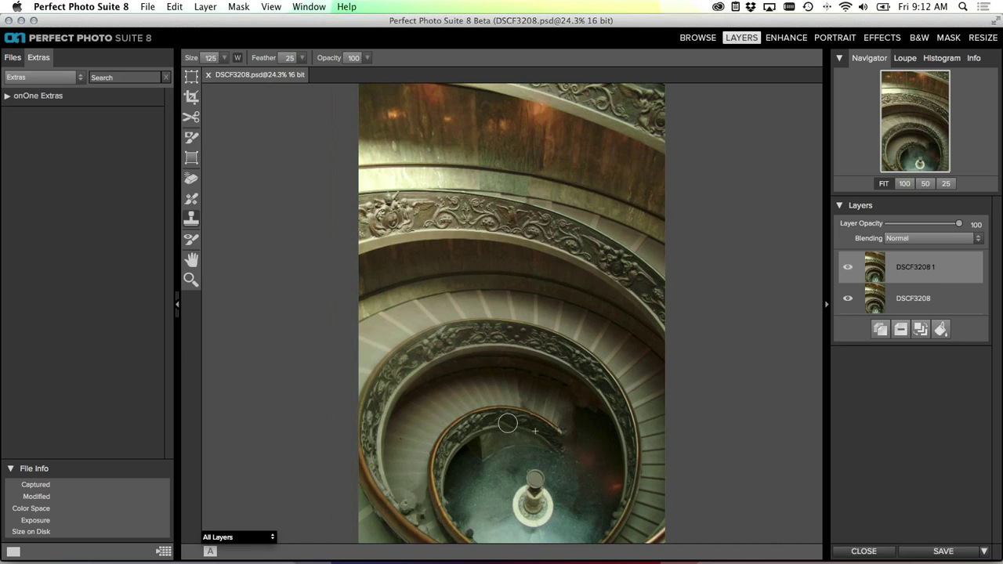
{"action": "left_click", "coordinate": [849, 267]}
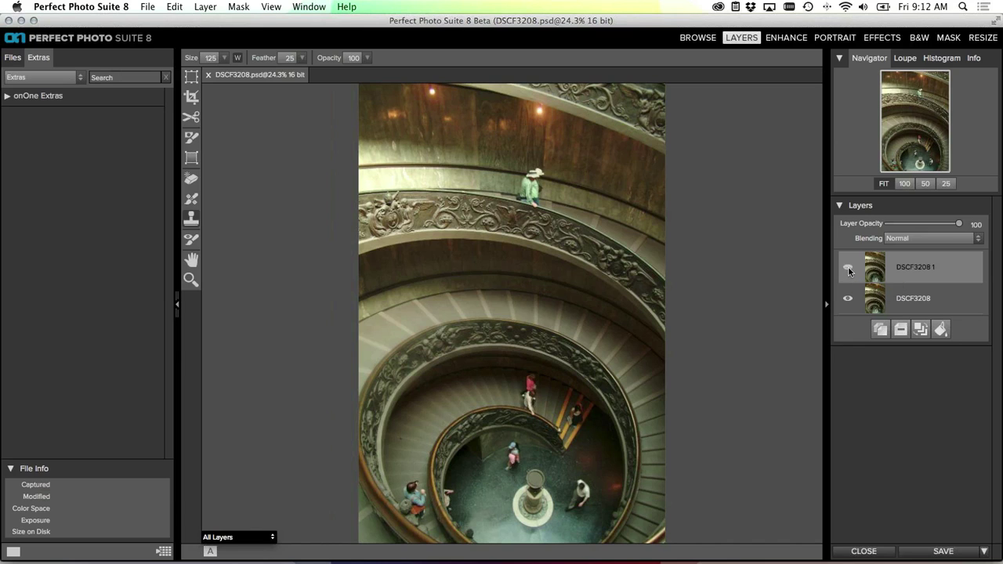
{"action": "left_click", "coordinate": [848, 267]}
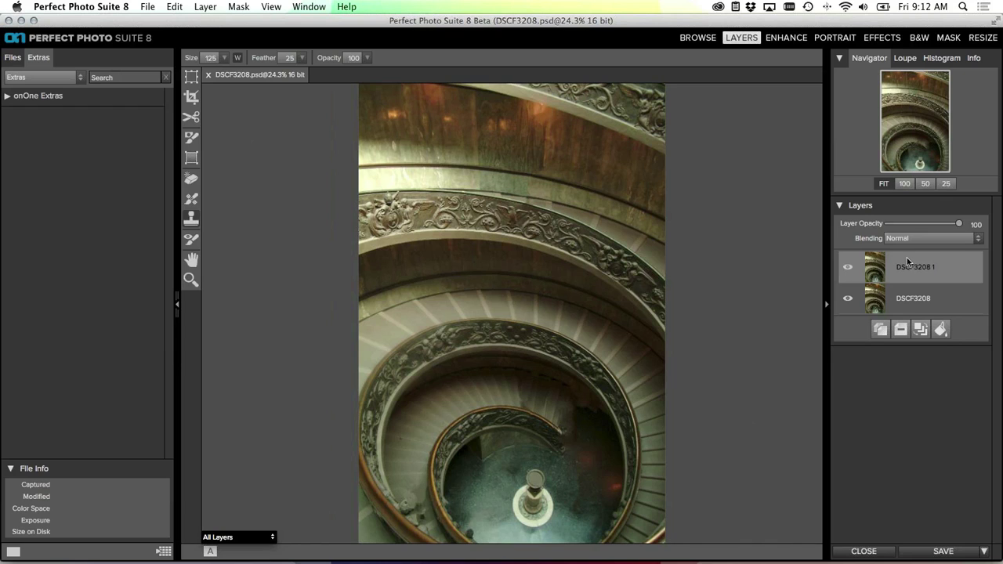
Take the retouched layer into the Effects module and browse the Antique filter presets
{"action": "left_click", "coordinate": [888, 39]}
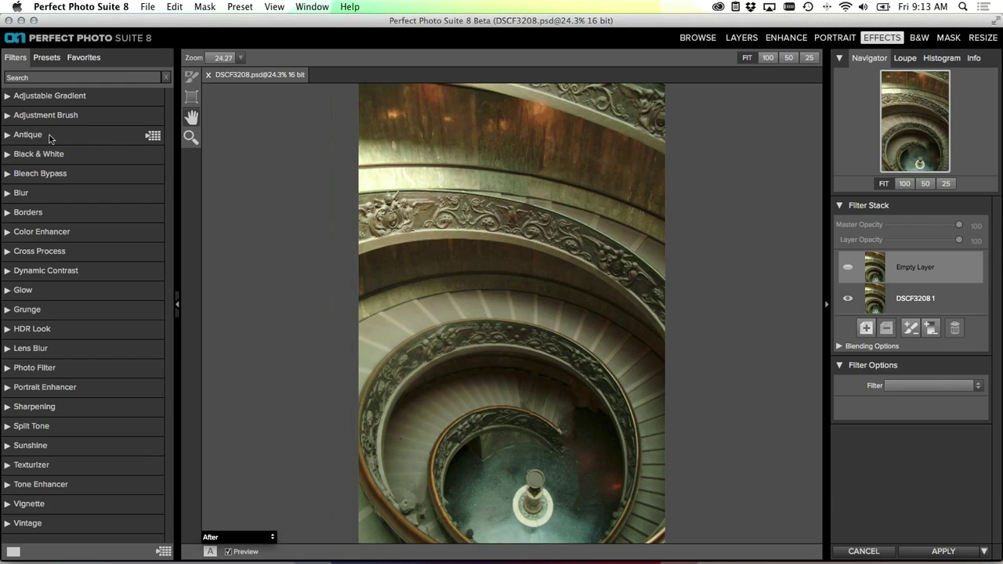
{"action": "left_click", "coordinate": [8, 136]}
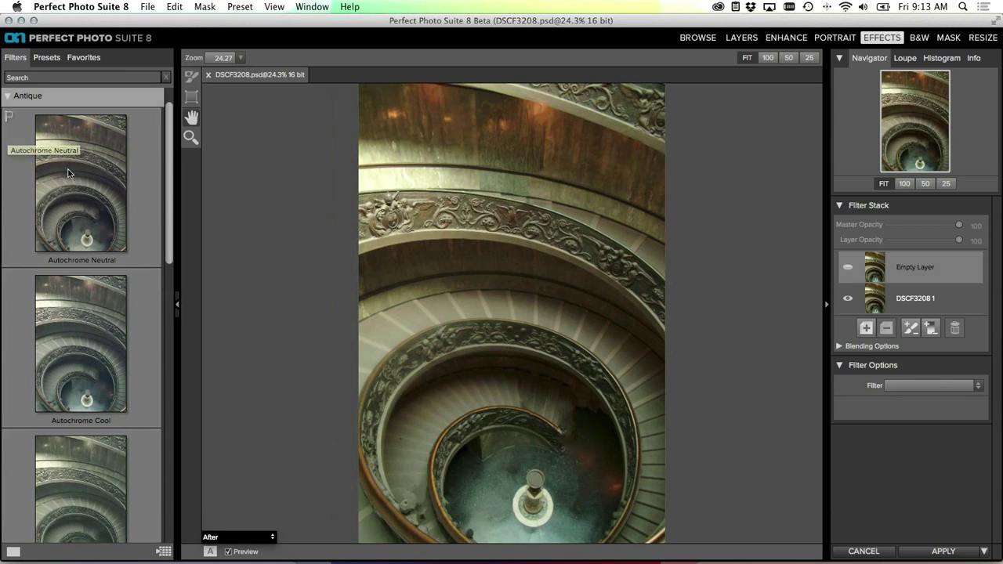
{"action": "scroll", "coordinate": [162, 152], "scroll_direction": "down", "scroll_amount": 2}
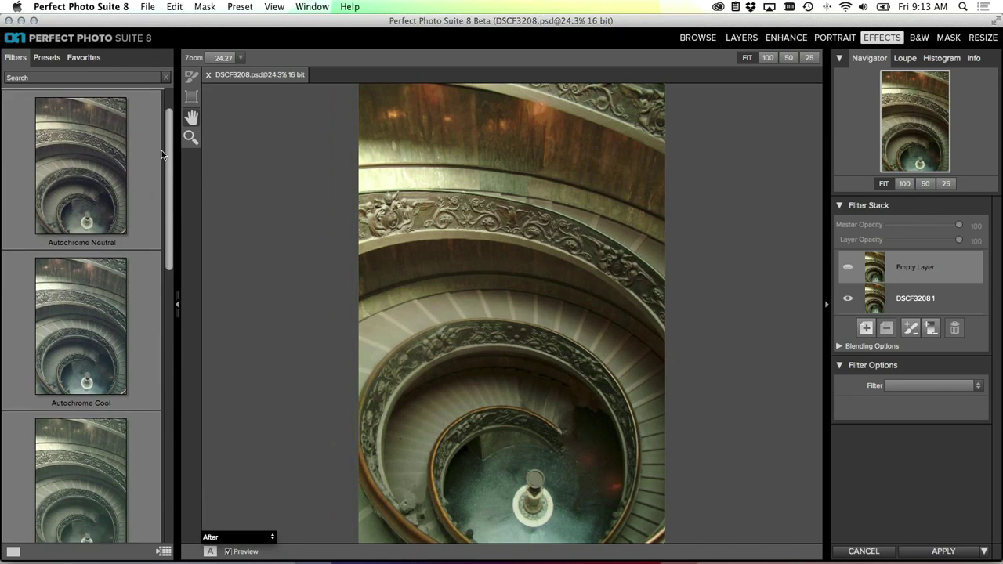
{"action": "scroll", "coordinate": [162, 150], "scroll_direction": "down", "scroll_amount": 8}
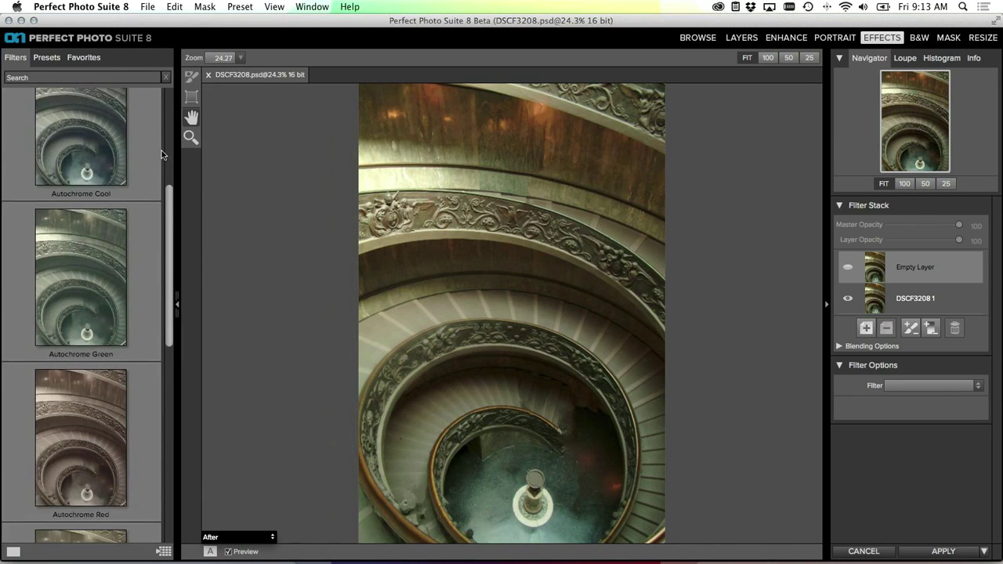
{"action": "scroll", "coordinate": [161, 150], "scroll_direction": "down", "scroll_amount": 3}
{"action": "scroll", "coordinate": [161, 151], "scroll_direction": "up", "scroll_amount": 4}
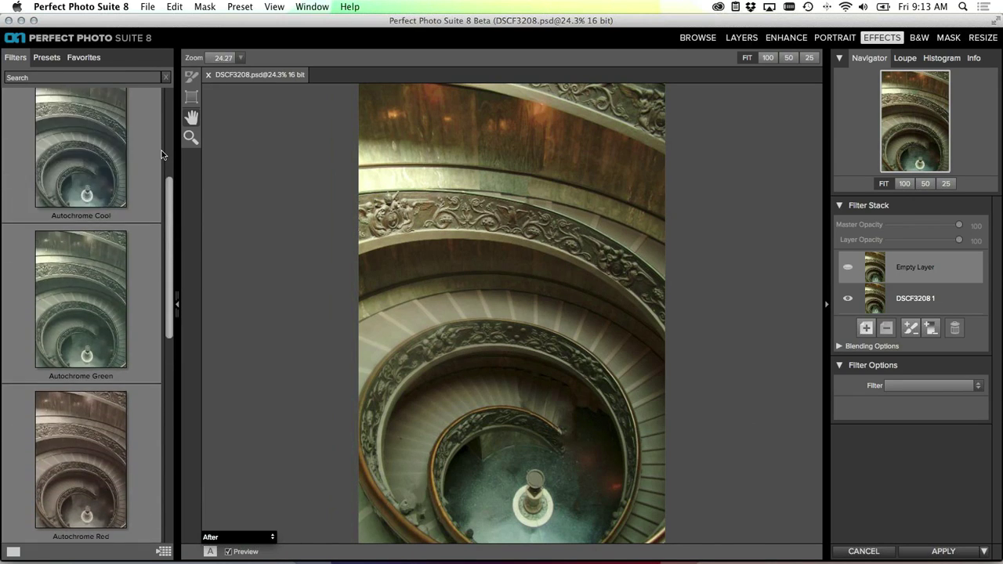
{"action": "scroll", "coordinate": [161, 150], "scroll_direction": "up", "scroll_amount": 10}
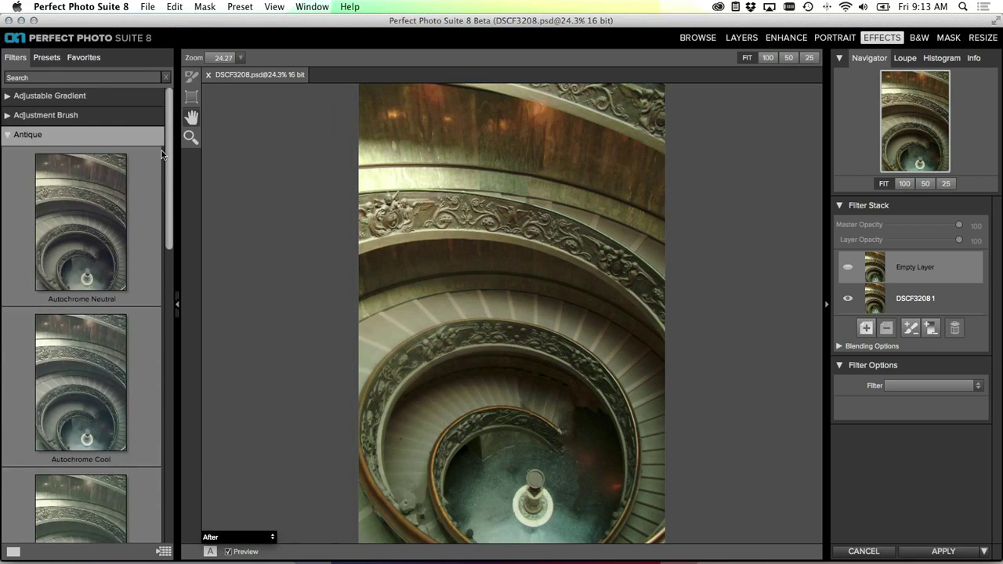
{"action": "mouse_move", "coordinate": [156, 138]}
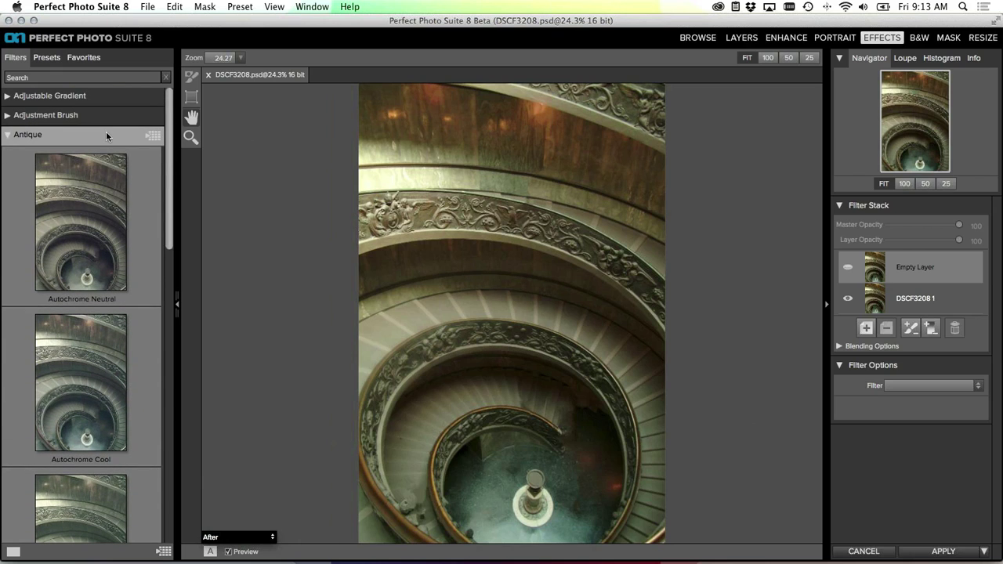
Browse enlarged previews of the Antique presets and apply Autochrome Green to the photo
{"action": "left_click", "coordinate": [154, 137]}
{"action": "scroll", "coordinate": [307, 145], "scroll_direction": "up", "scroll_amount": 2}
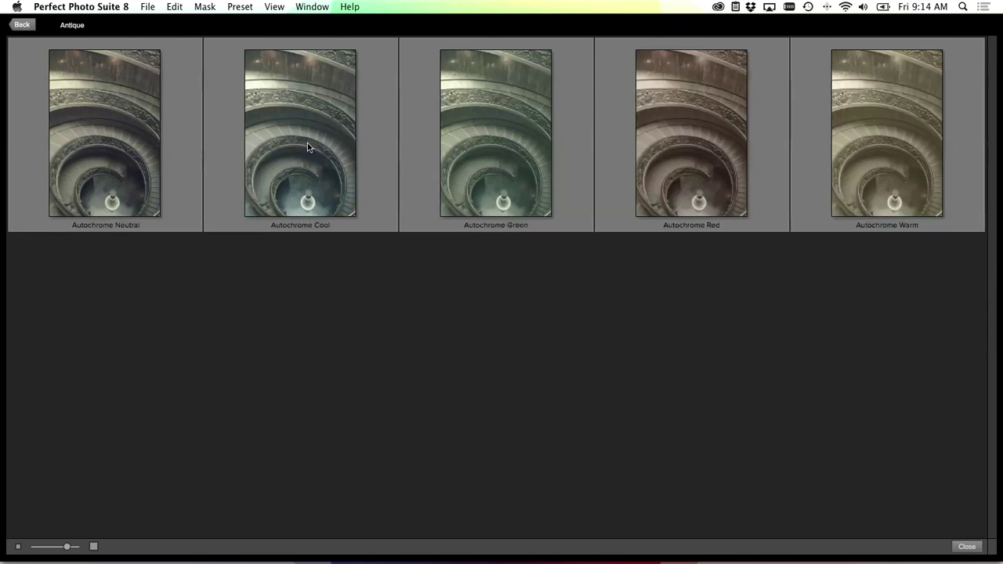
{"action": "scroll", "coordinate": [308, 147], "scroll_direction": "up", "scroll_amount": 1}
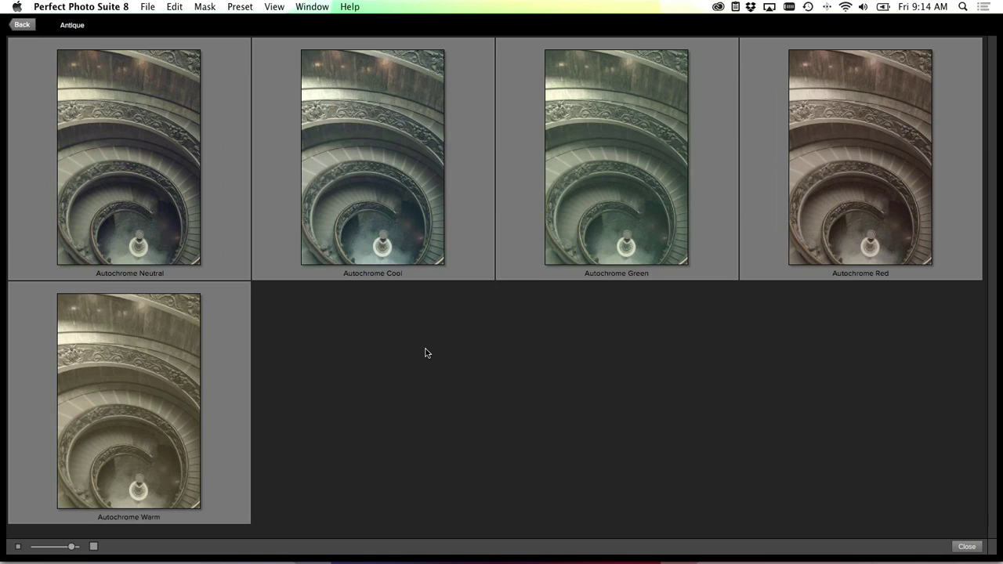
{"action": "left_click", "coordinate": [646, 162]}
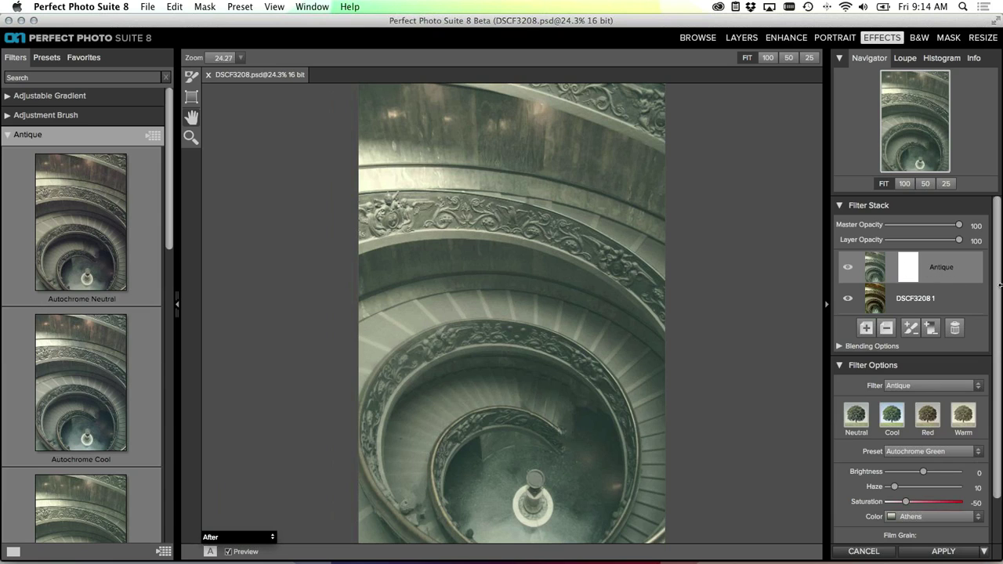
Set the Antique filter's brightness to 5 and its haze to 20
{"action": "scroll", "coordinate": [999, 302], "scroll_direction": "down", "scroll_amount": 1}
{"action": "scroll", "coordinate": [999, 302], "scroll_direction": "down", "scroll_amount": 3}
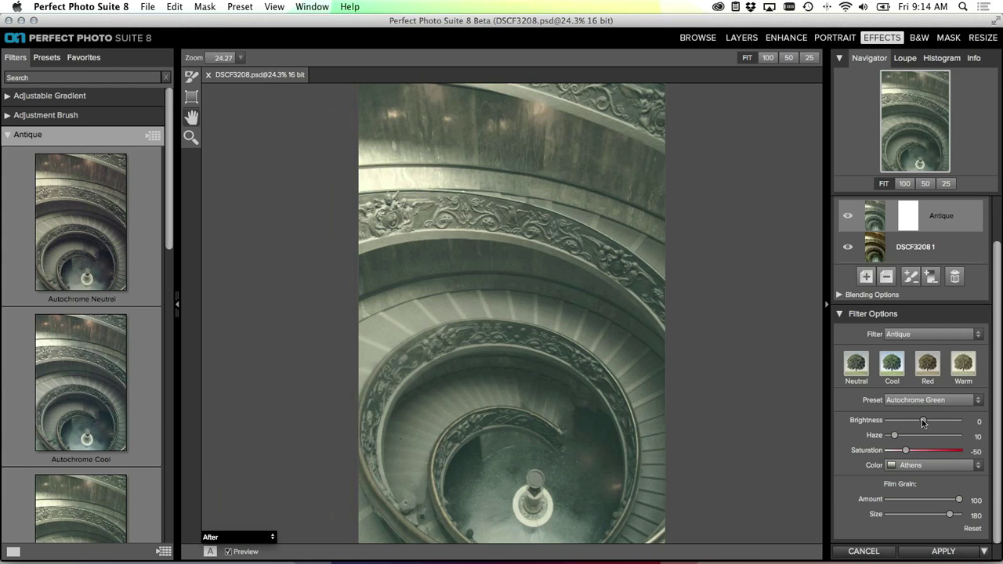
{"action": "left_click_drag", "start_coordinate": [922, 419], "coordinate": [901, 436]}
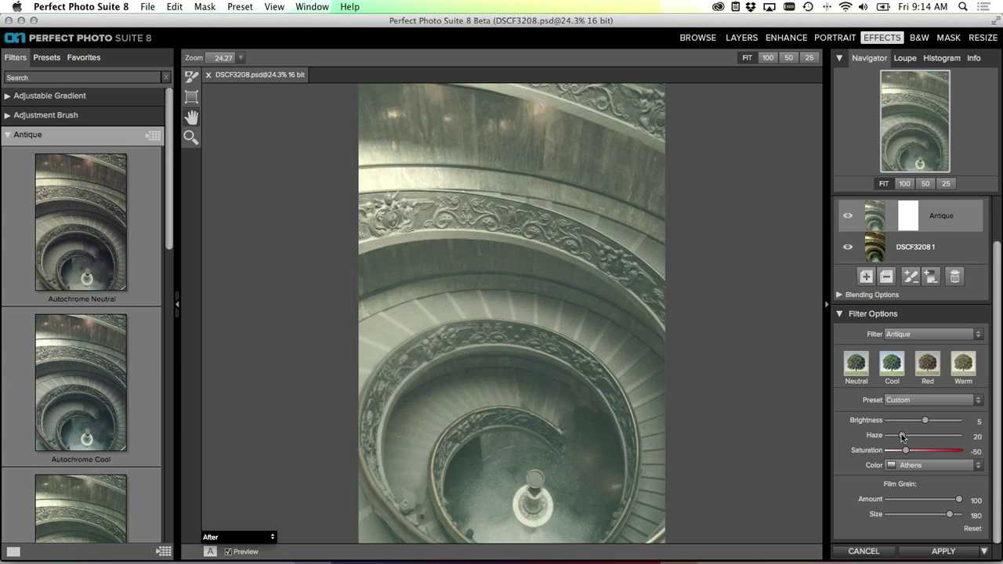
{"action": "scroll", "coordinate": [902, 433], "scroll_direction": "up", "scroll_amount": 1}
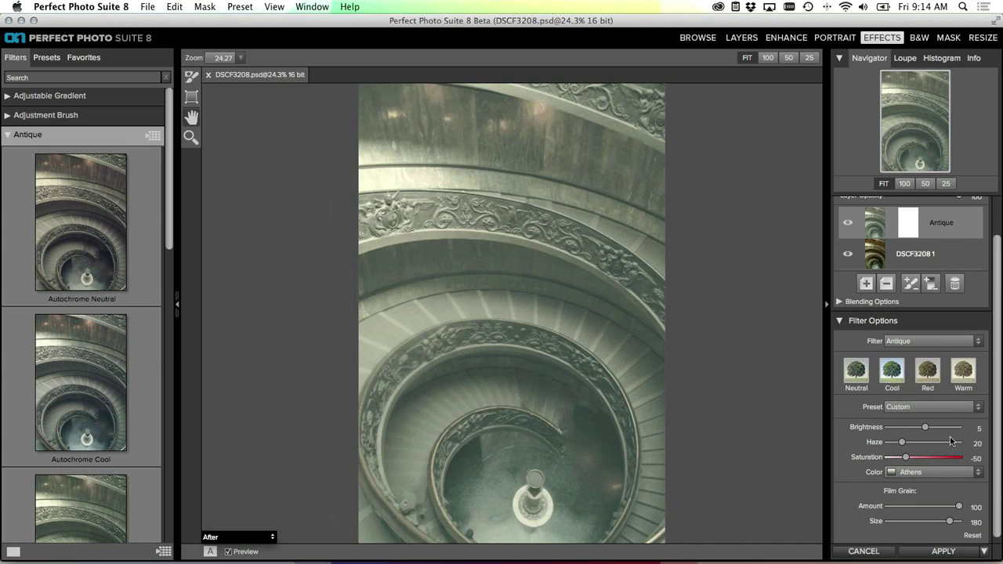
{"action": "scroll", "coordinate": [922, 444], "scroll_direction": "down", "scroll_amount": 1}
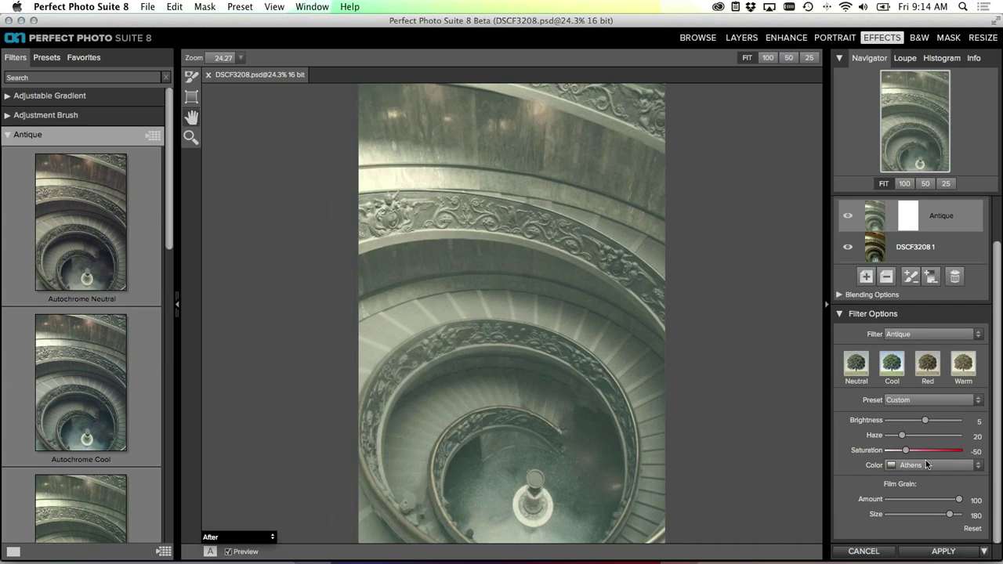
Review the Antique filter's color choices and compare the photo with and without the Antique layer
{"action": "left_click", "coordinate": [929, 466]}
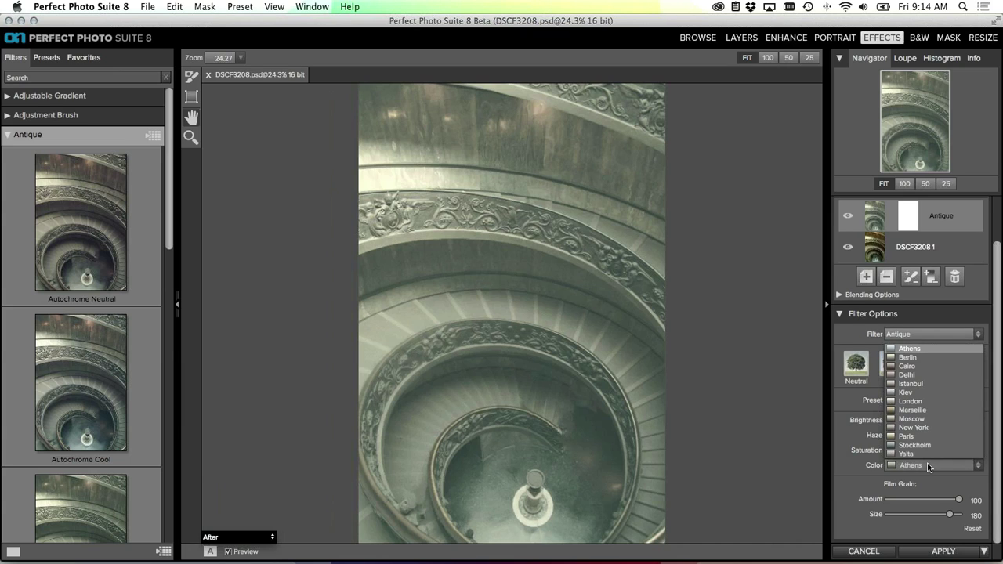
{"action": "left_click", "coordinate": [878, 481]}
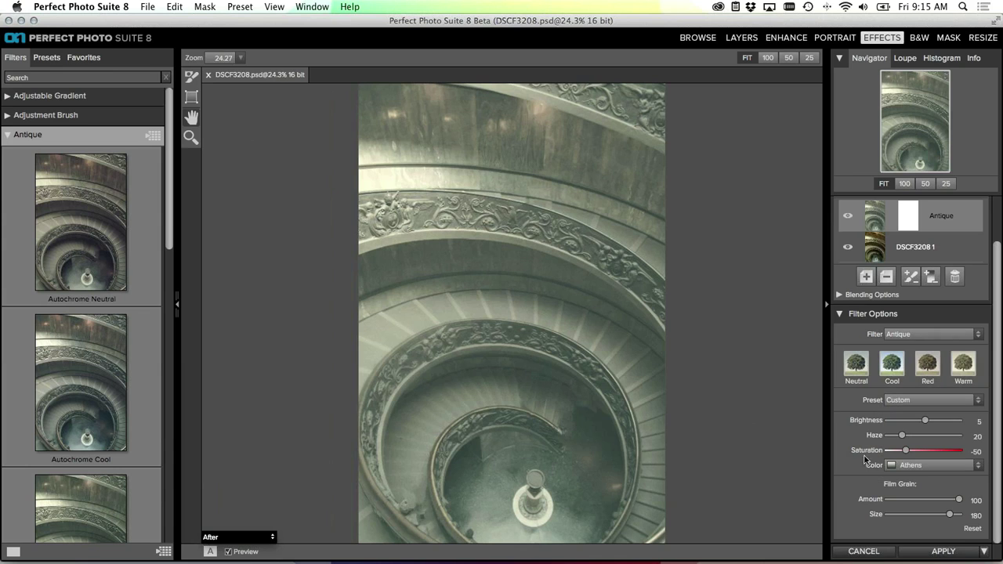
{"action": "left_click", "coordinate": [848, 215]}
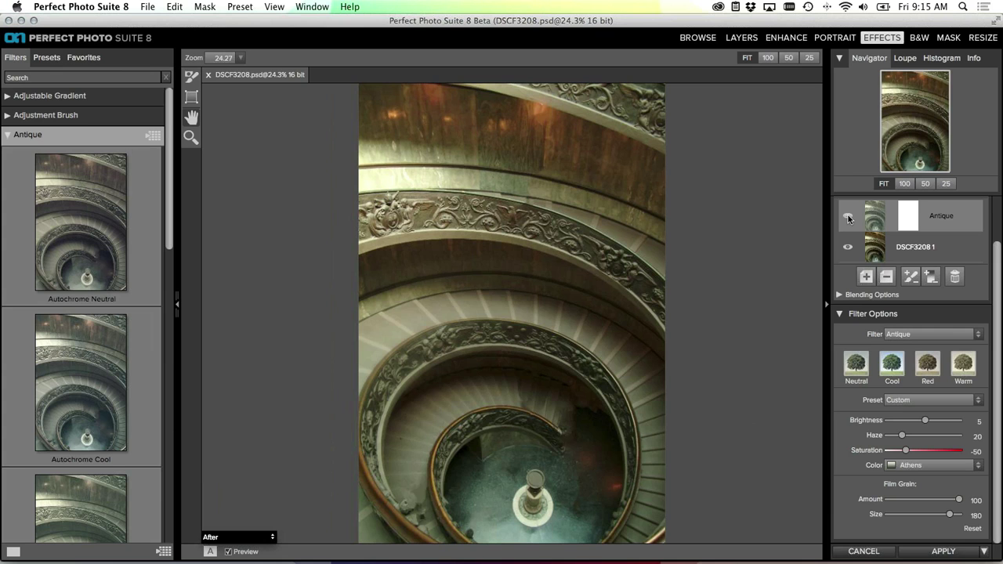
{"action": "left_click", "coordinate": [848, 214]}
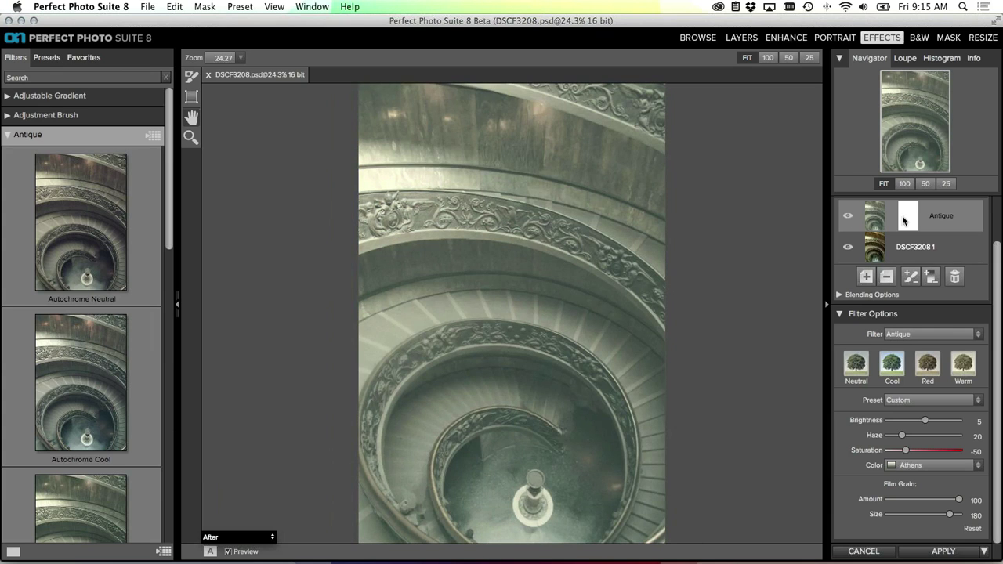
Add an empty filter layer above the Antique layer and collapse the Antique presets to show all filter categories
{"action": "scroll", "coordinate": [998, 232], "scroll_direction": "up", "scroll_amount": 2}
{"action": "scroll", "coordinate": [998, 232], "scroll_direction": "up", "scroll_amount": 2}
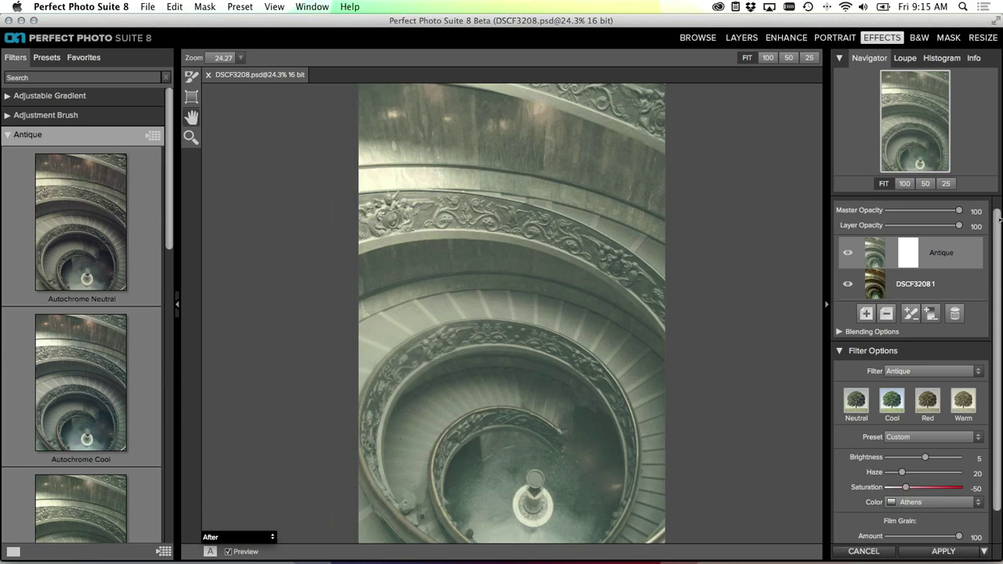
{"action": "left_click", "coordinate": [867, 313]}
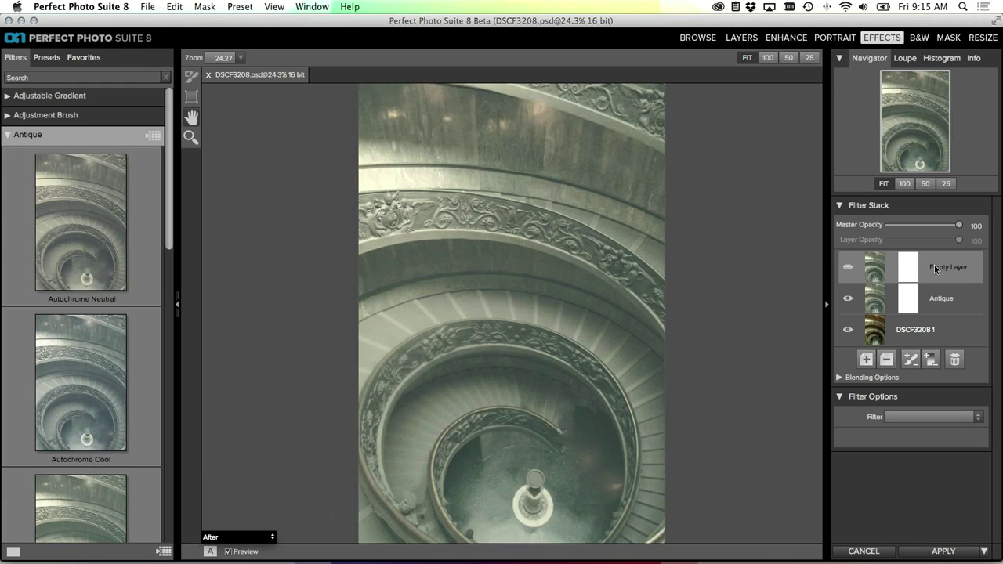
{"action": "left_click", "coordinate": [7, 136]}
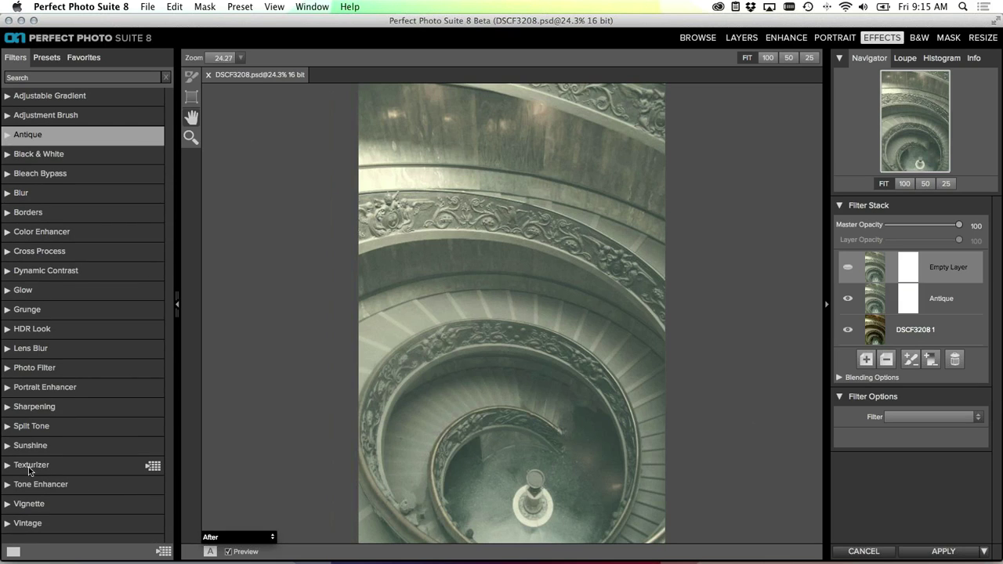
Examine the enlarged Texturizer preset previews for a texture that suits the staircase photo
{"action": "left_click", "coordinate": [155, 468]}
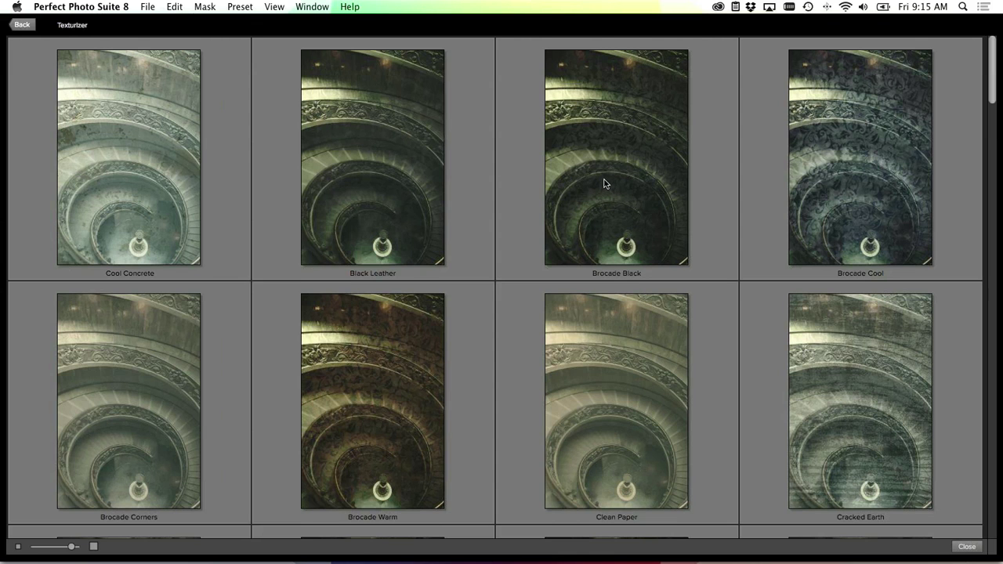
{"action": "scroll", "coordinate": [603, 183], "scroll_direction": "down", "scroll_amount": 2}
{"action": "scroll", "coordinate": [604, 184], "scroll_direction": "down", "scroll_amount": 12}
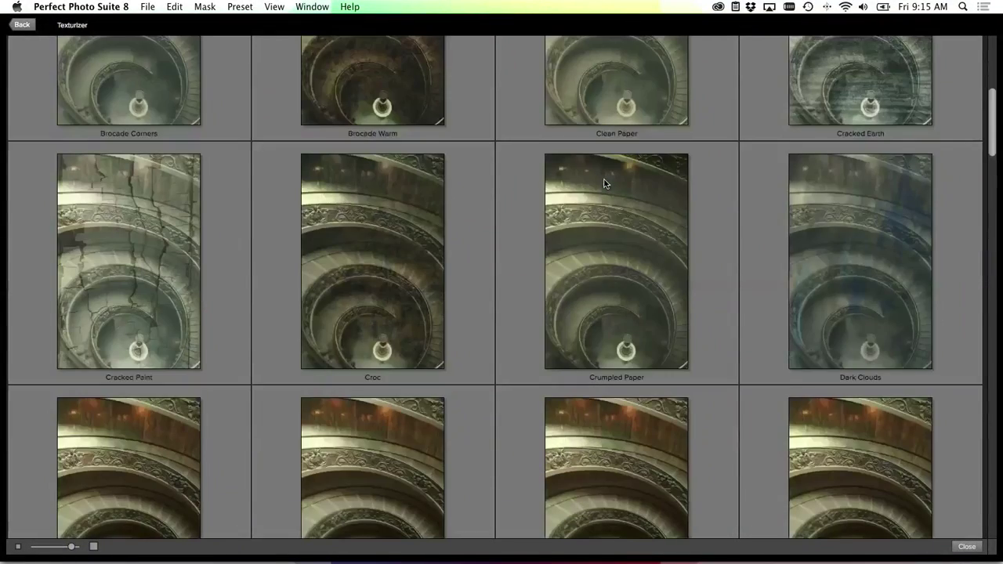
{"action": "scroll", "coordinate": [604, 184], "scroll_direction": "down", "scroll_amount": 7}
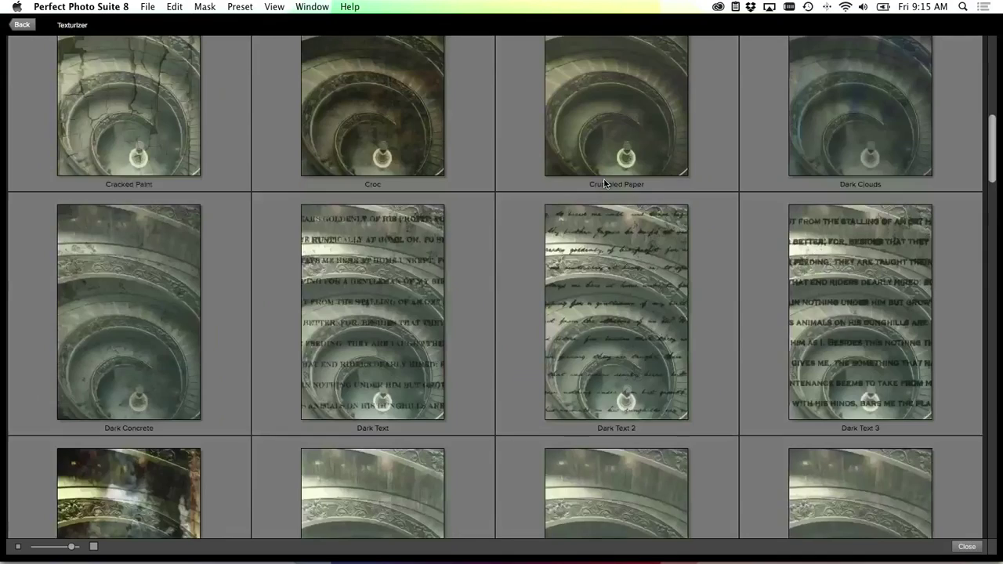
{"action": "scroll", "coordinate": [604, 183], "scroll_direction": "down", "scroll_amount": 2}
{"action": "scroll", "coordinate": [90, 224], "scroll_direction": "down", "scroll_amount": 4}
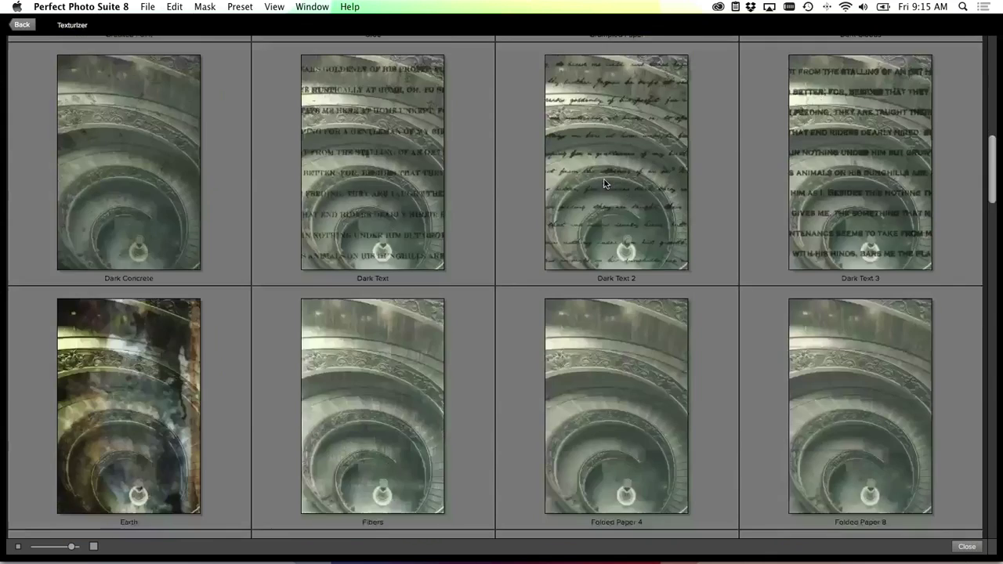
{"action": "scroll", "coordinate": [90, 223], "scroll_direction": "up", "scroll_amount": 2}
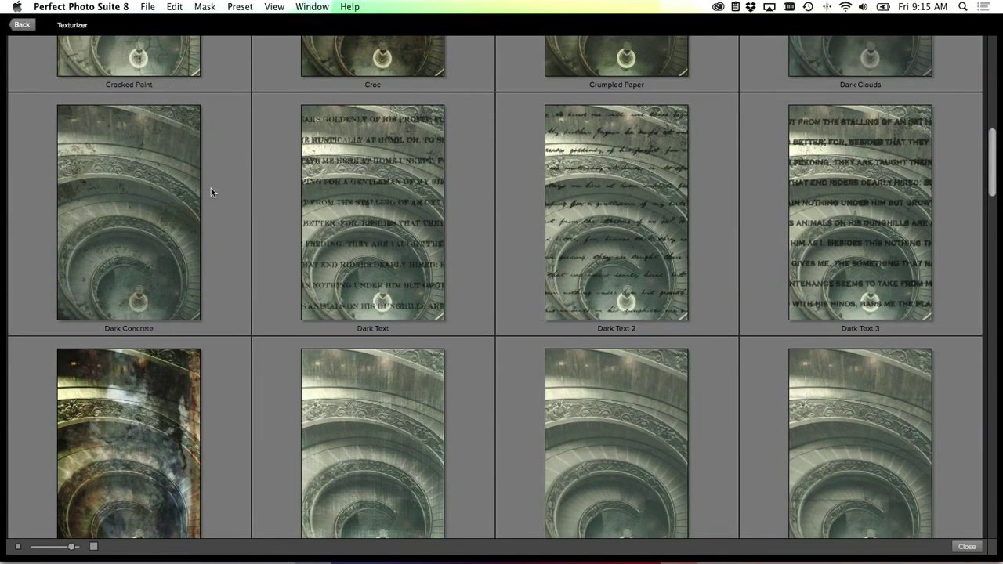
{"action": "scroll", "coordinate": [226, 193], "scroll_direction": "down", "scroll_amount": 1}
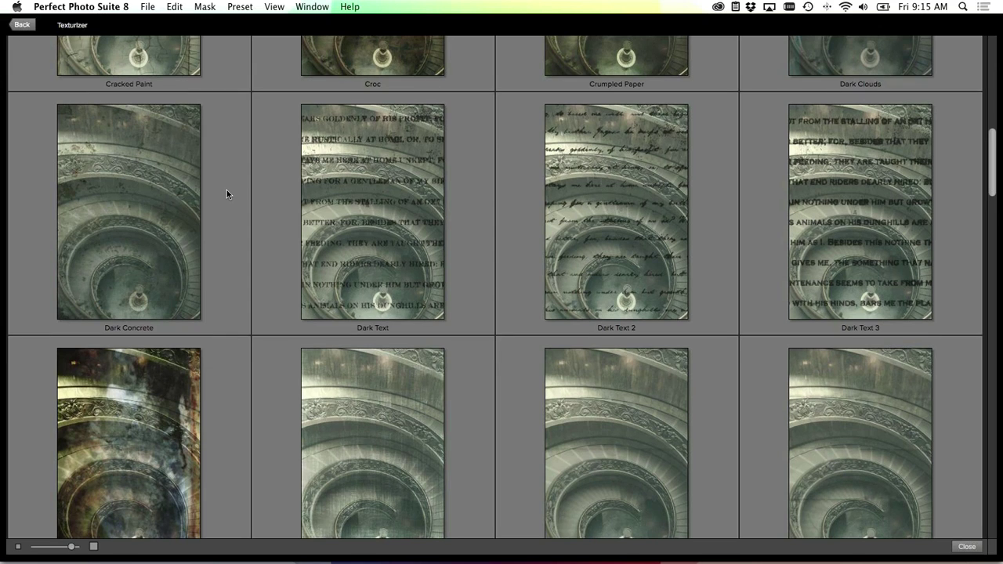
{"action": "scroll", "coordinate": [226, 194], "scroll_direction": "down", "scroll_amount": 2}
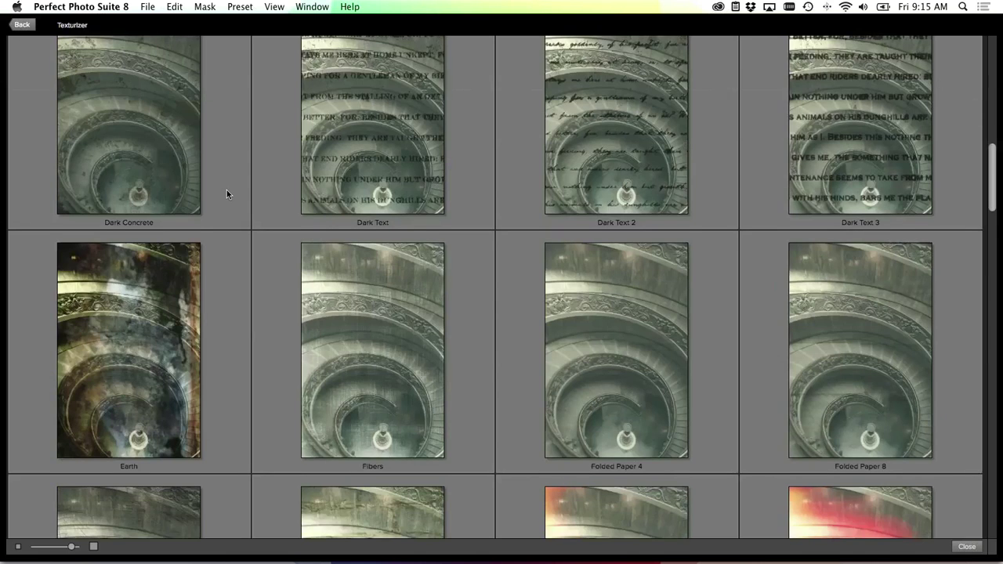
{"action": "scroll", "coordinate": [226, 194], "scroll_direction": "down", "scroll_amount": 2}
{"action": "scroll", "coordinate": [226, 193], "scroll_direction": "down", "scroll_amount": 3}
{"action": "scroll", "coordinate": [227, 194], "scroll_direction": "down", "scroll_amount": 1}
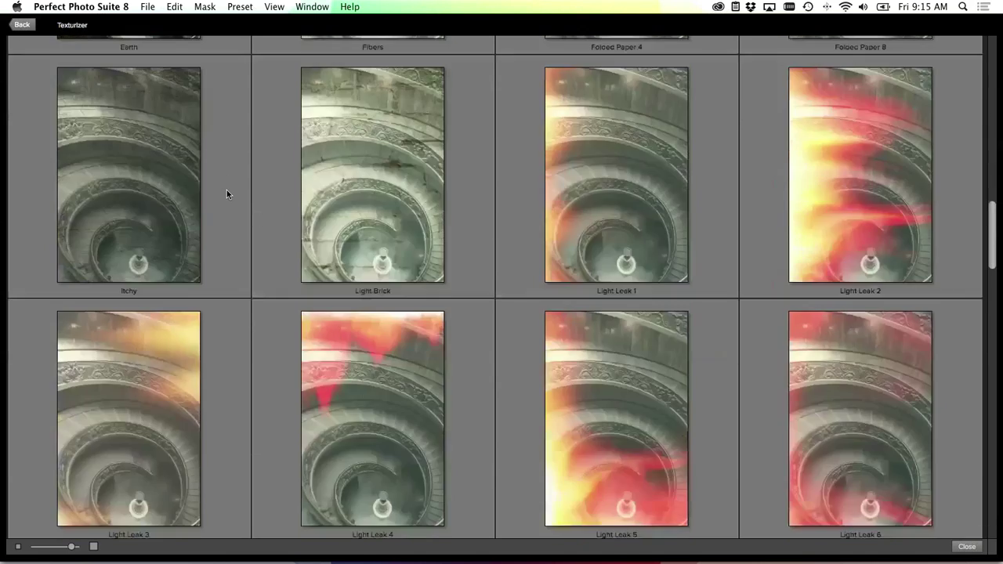
{"action": "scroll", "coordinate": [226, 193], "scroll_direction": "down", "scroll_amount": 3}
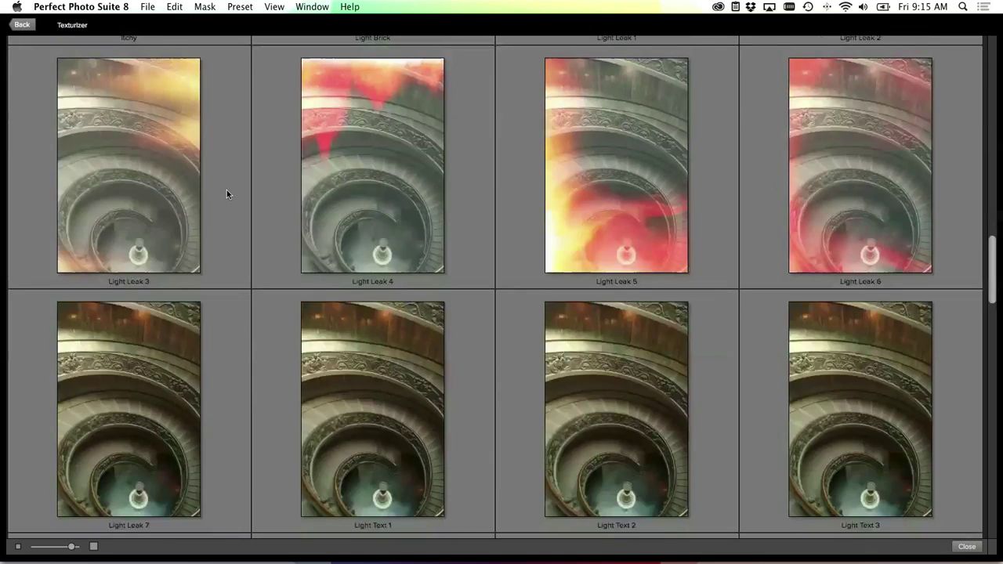
{"action": "scroll", "coordinate": [227, 193], "scroll_direction": "down", "scroll_amount": 2}
{"action": "scroll", "coordinate": [226, 194], "scroll_direction": "down", "scroll_amount": 3}
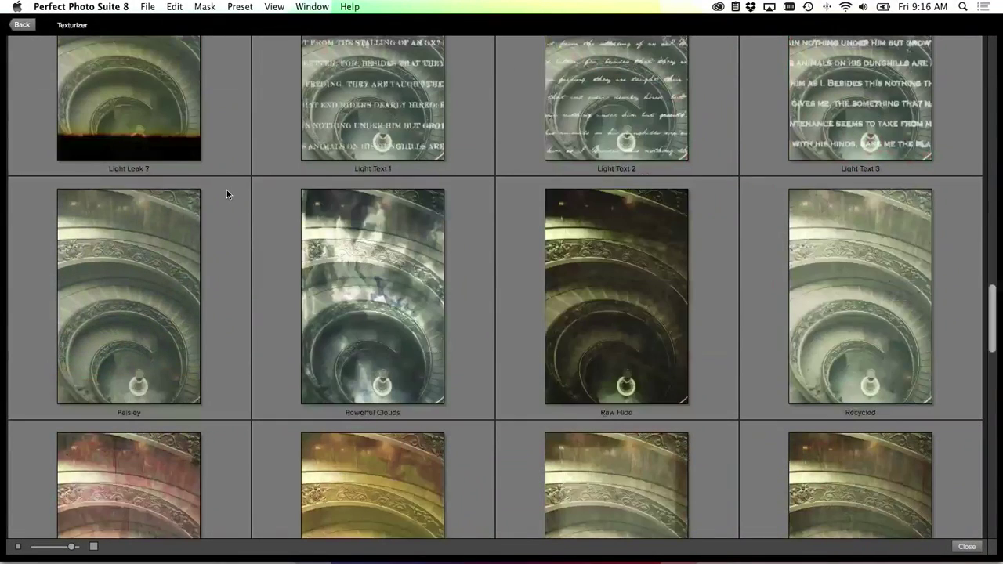
{"action": "scroll", "coordinate": [227, 192], "scroll_direction": "down", "scroll_amount": 2}
{"action": "scroll", "coordinate": [227, 192], "scroll_direction": "down", "scroll_amount": 3}
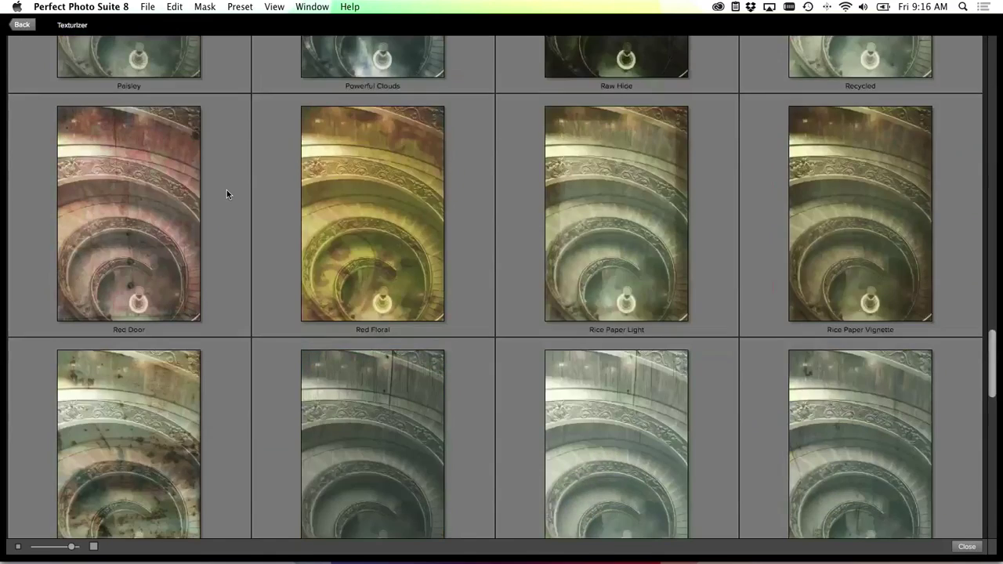
{"action": "scroll", "coordinate": [227, 194], "scroll_direction": "down", "scroll_amount": 3}
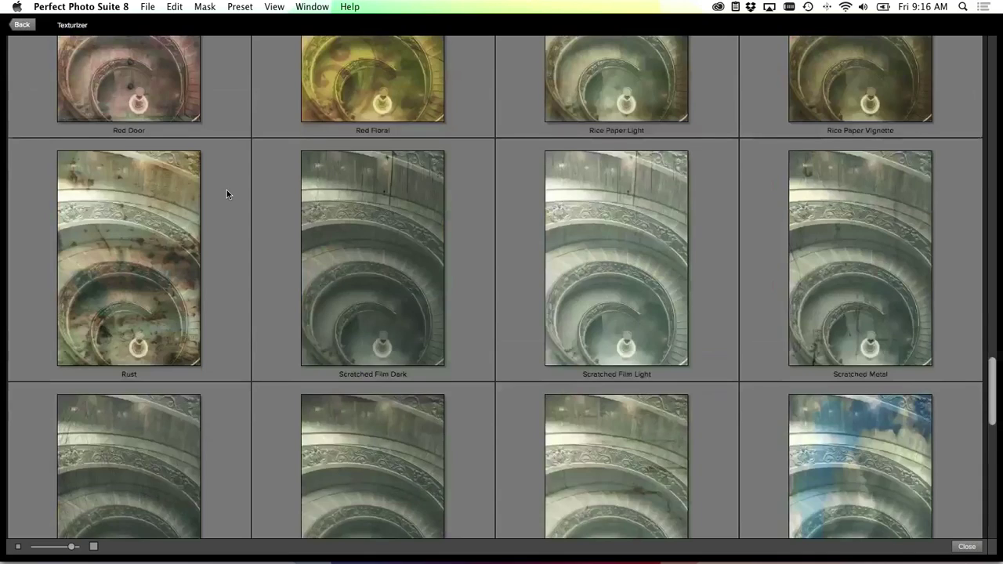
{"action": "scroll", "coordinate": [227, 194], "scroll_direction": "down", "scroll_amount": 3}
{"action": "scroll", "coordinate": [227, 193], "scroll_direction": "down", "scroll_amount": 1}
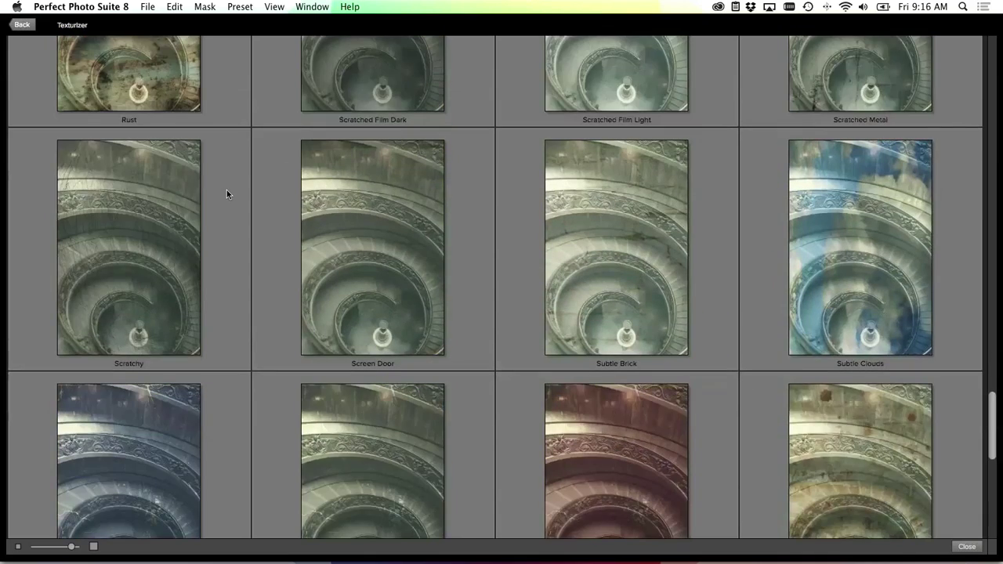
{"action": "scroll", "coordinate": [227, 190], "scroll_direction": "down", "scroll_amount": 2}
{"action": "scroll", "coordinate": [226, 190], "scroll_direction": "down", "scroll_amount": 3}
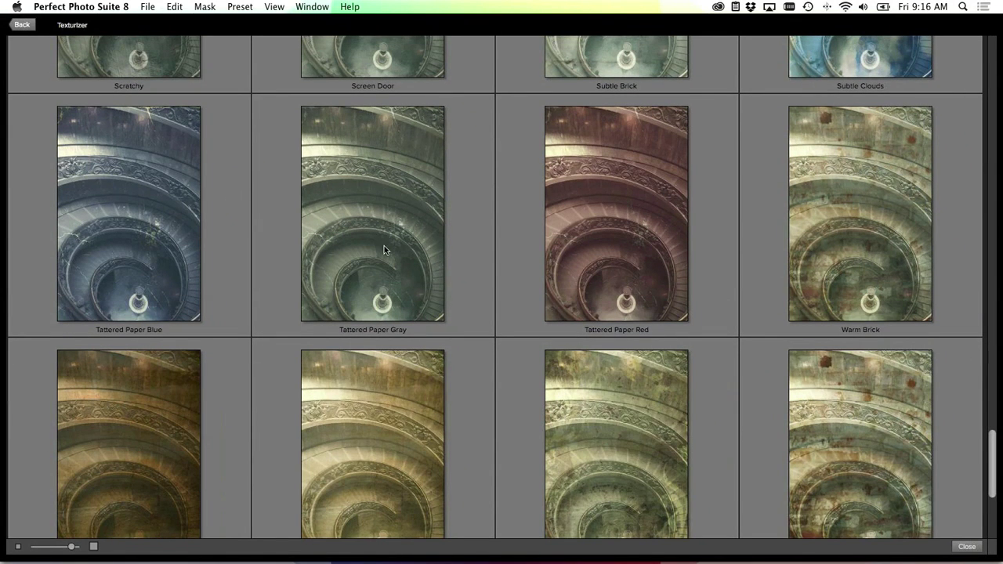
Apply the Tattered Paper Gray texture to the empty filter layer, leaving its opacity at 100
{"action": "left_click", "coordinate": [387, 146]}
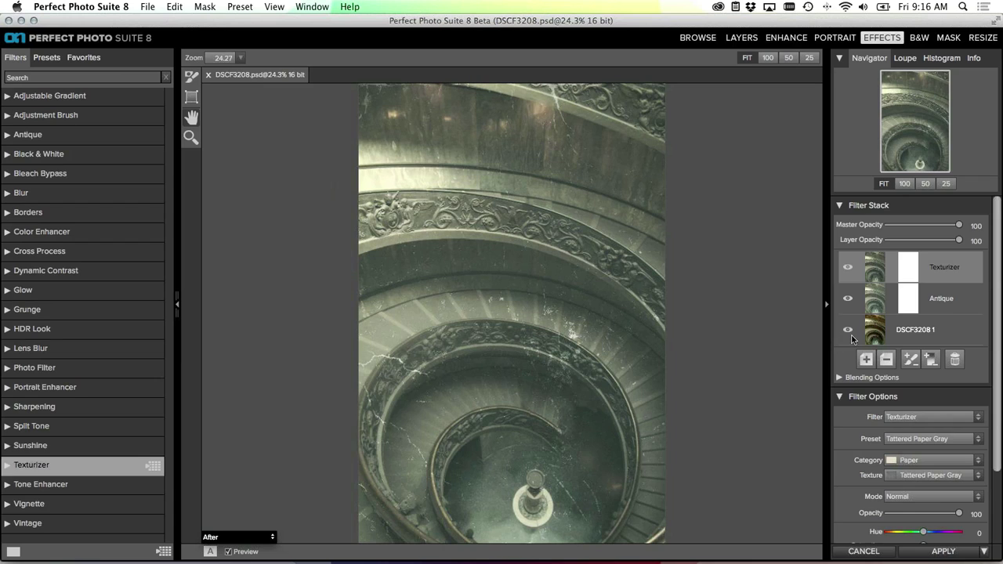
{"action": "scroll", "coordinate": [999, 368], "scroll_direction": "down", "scroll_amount": 3}
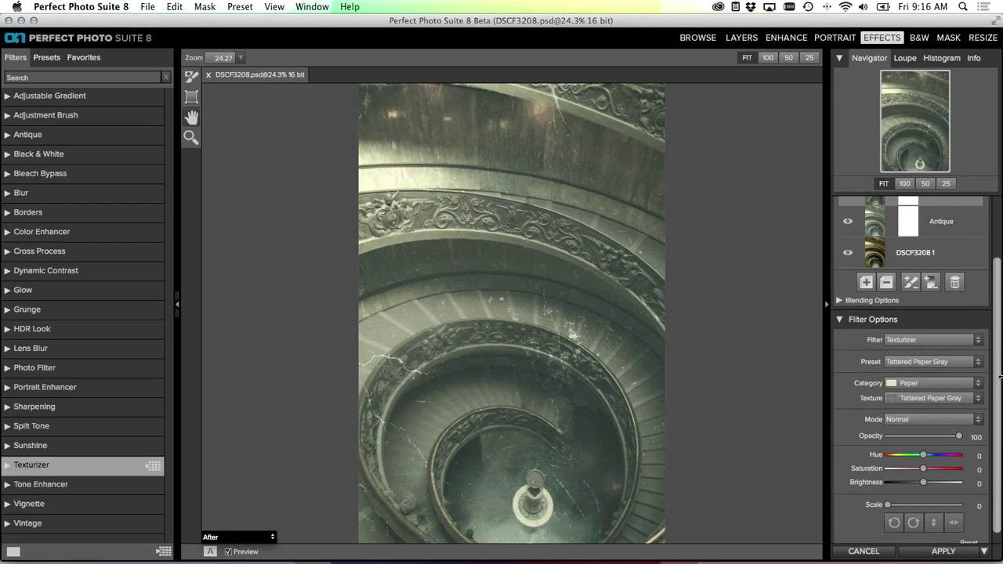
{"action": "scroll", "coordinate": [1000, 384], "scroll_direction": "down", "scroll_amount": 1}
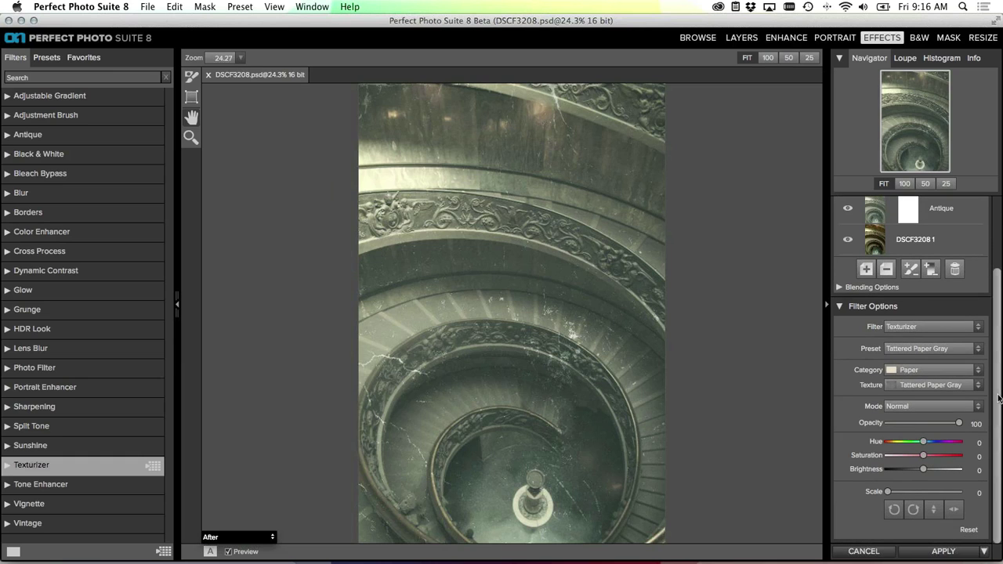
{"action": "mouse_move", "coordinate": [959, 425]}
{"action": "left_mouse_down"}
{"action": "mouse_move", "coordinate": [935, 425]}
{"action": "mouse_move", "coordinate": [970, 424]}
{"action": "left_mouse_up"}
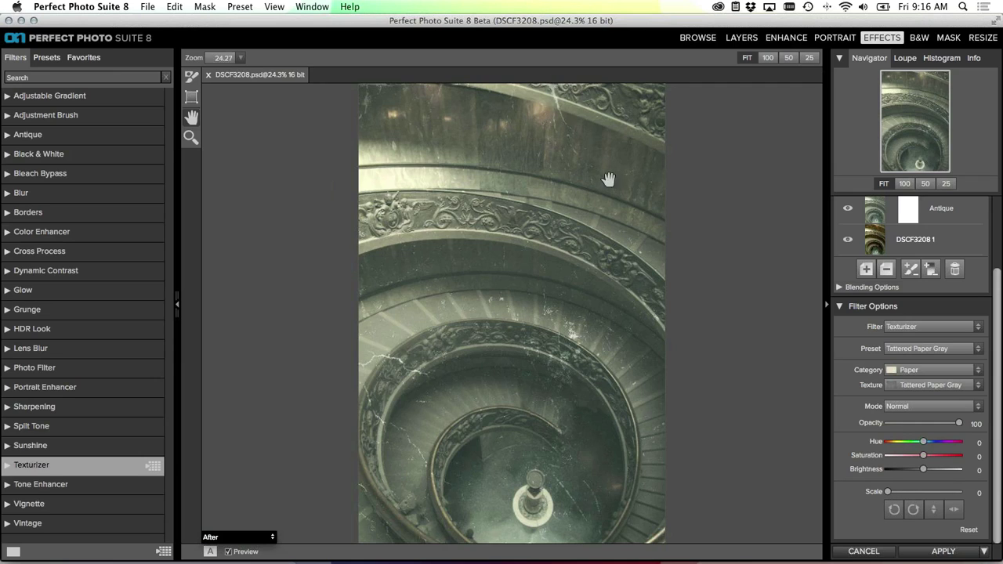
Try different orientations of the Tattered Paper Gray texture by rotating it clockwise through a full turn
{"action": "left_click", "coordinate": [914, 510]}
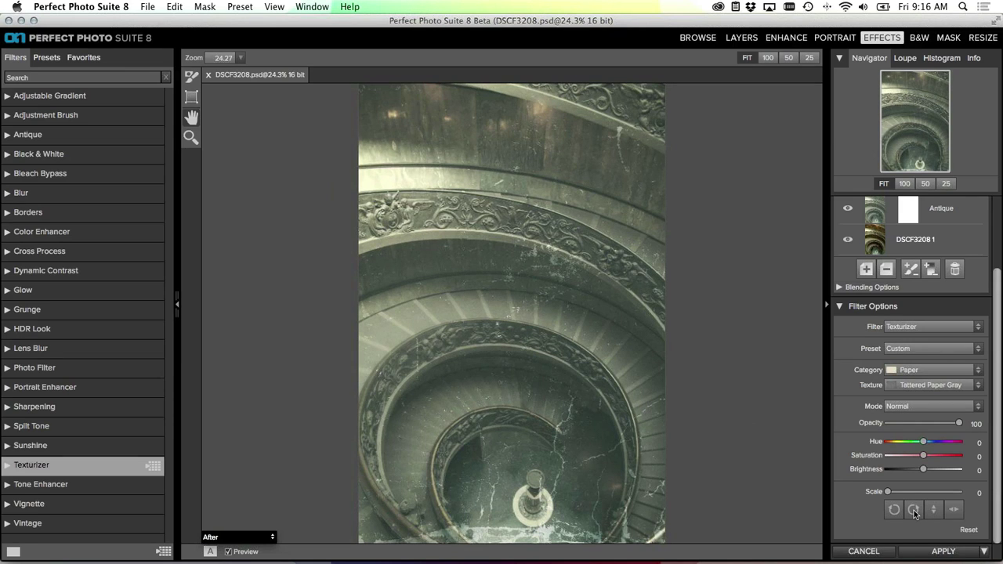
{"action": "left_click", "coordinate": [914, 510]}
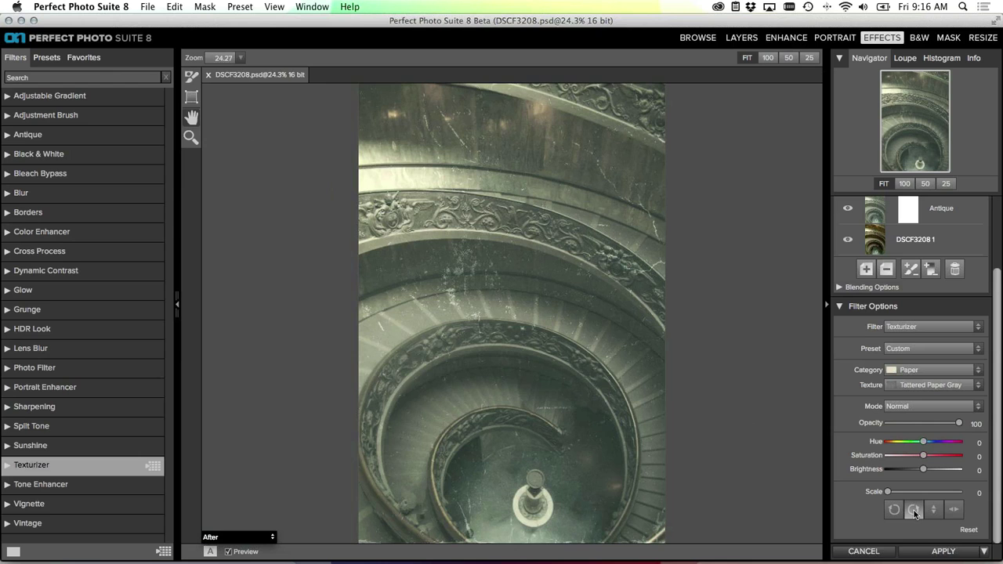
{"action": "left_click", "coordinate": [914, 510]}
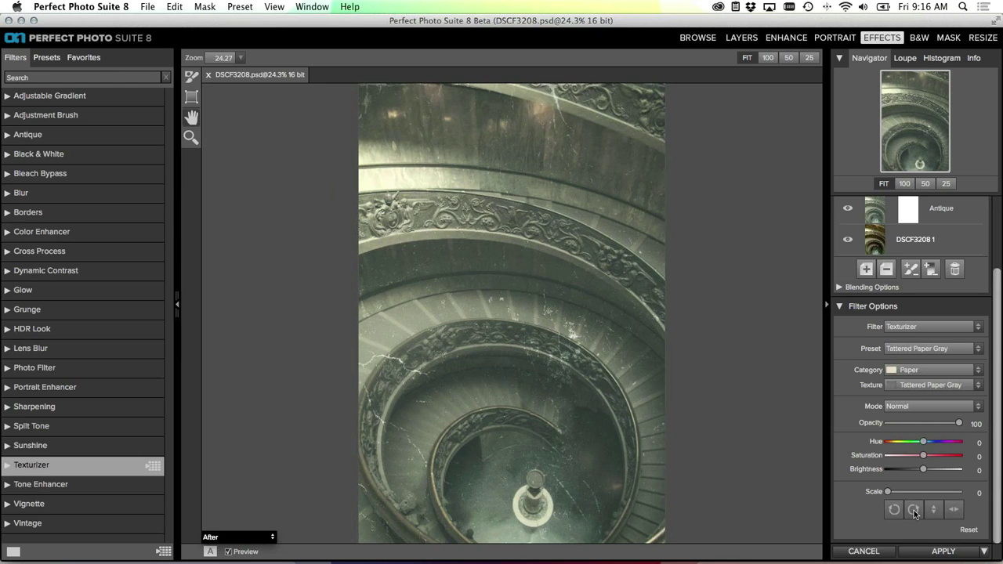
Rotate the Tattered Paper Gray texture clockwise once and add an empty filter layer above the Texturizer layer
{"action": "left_click", "coordinate": [914, 511]}
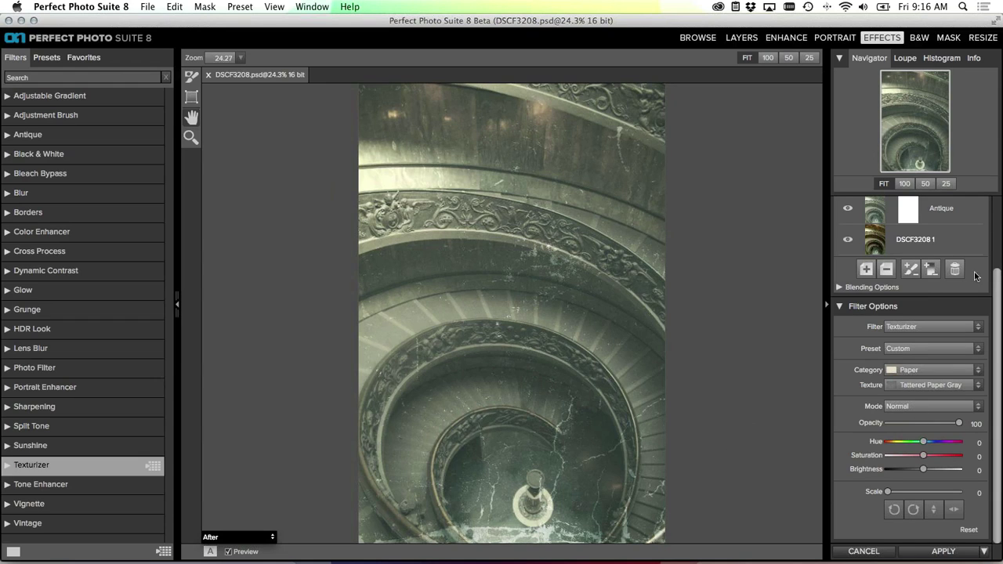
{"action": "left_click", "coordinate": [867, 269]}
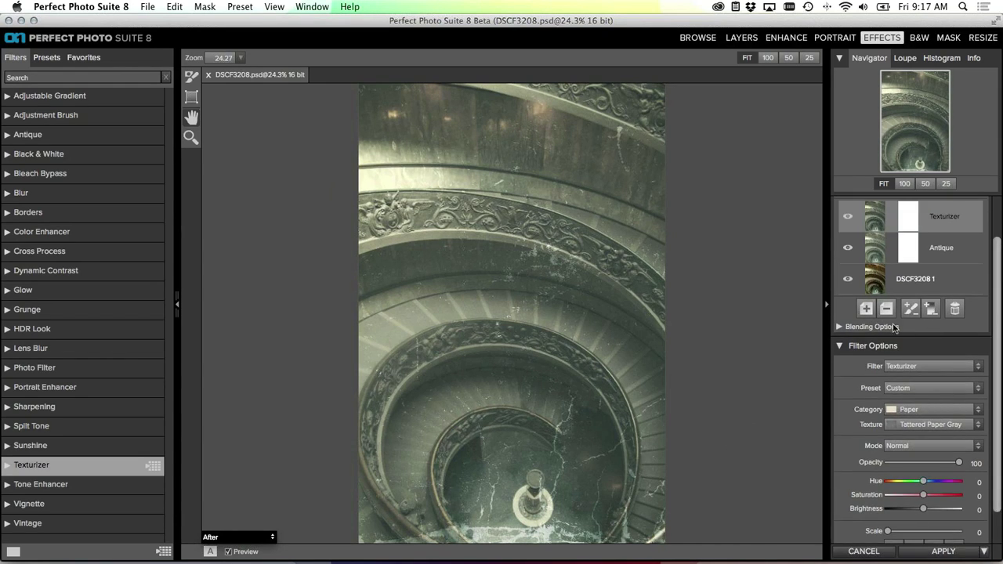
{"action": "left_click", "coordinate": [866, 308]}
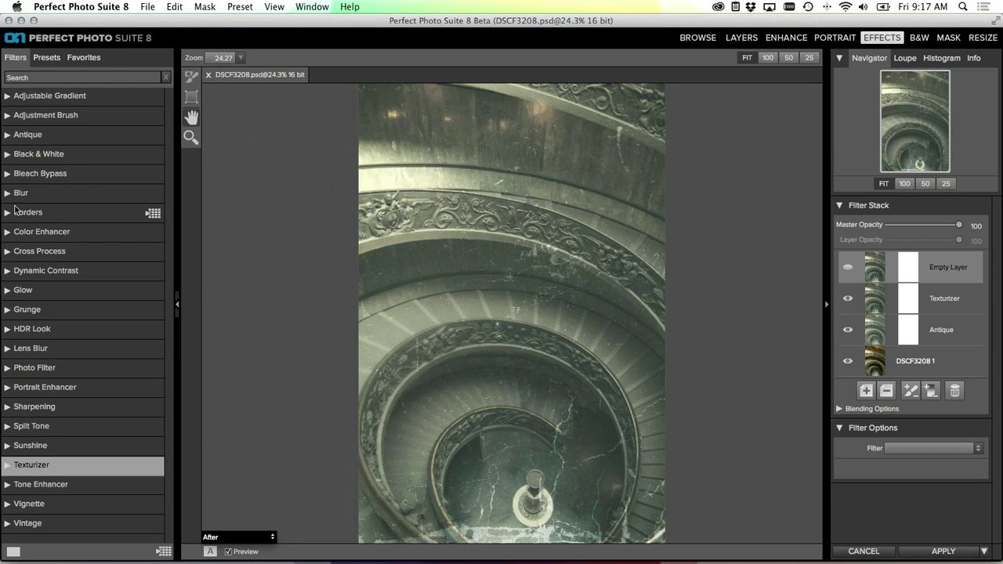
Apply a Borders filter to the empty layer, using the Tin Type 002 border from the Antique category
{"action": "left_click", "coordinate": [900, 449]}
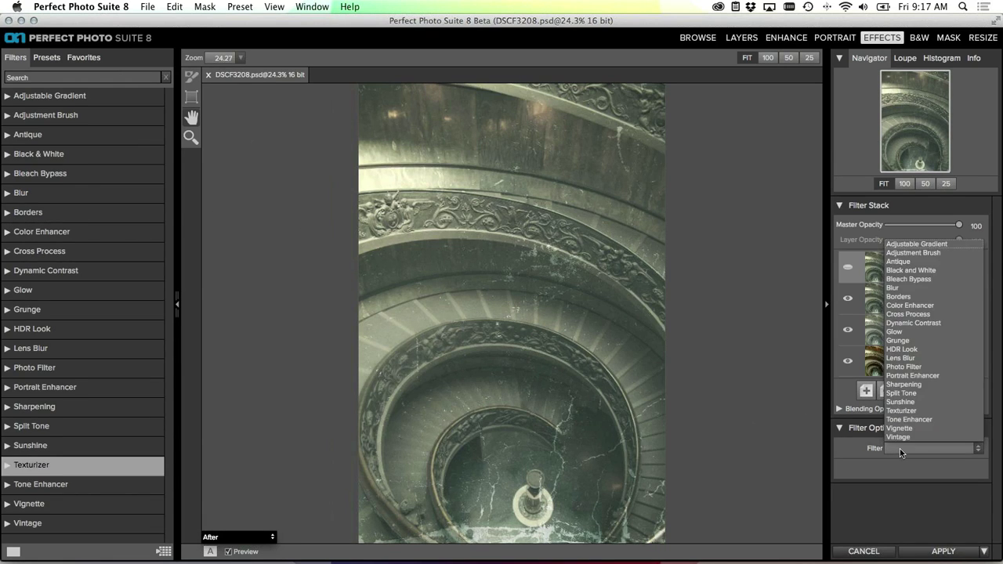
{"action": "left_click", "coordinate": [911, 297]}
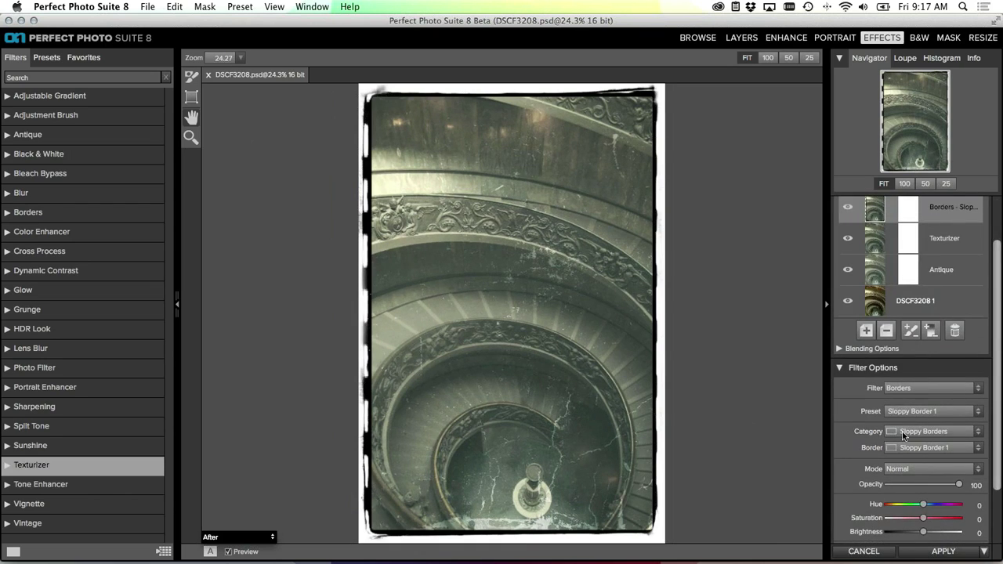
{"action": "left_click", "coordinate": [906, 434]}
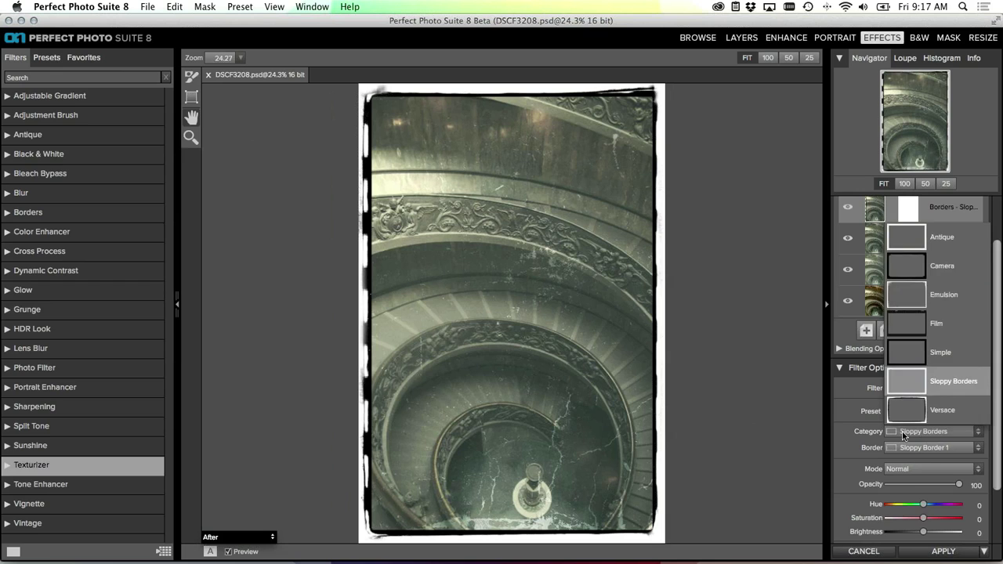
{"action": "left_click", "coordinate": [915, 240]}
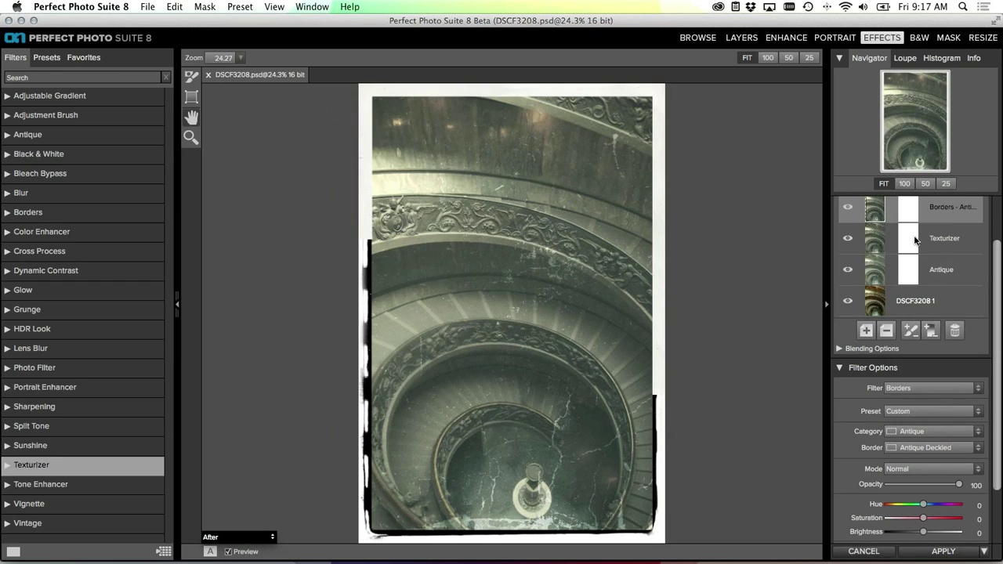
{"action": "left_click", "coordinate": [918, 450]}
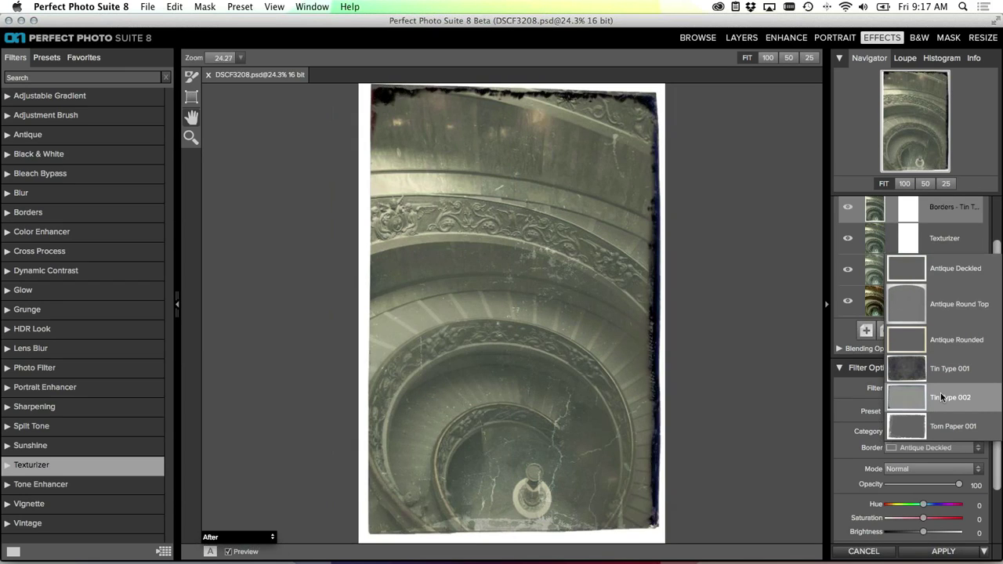
{"action": "left_click", "coordinate": [941, 397]}
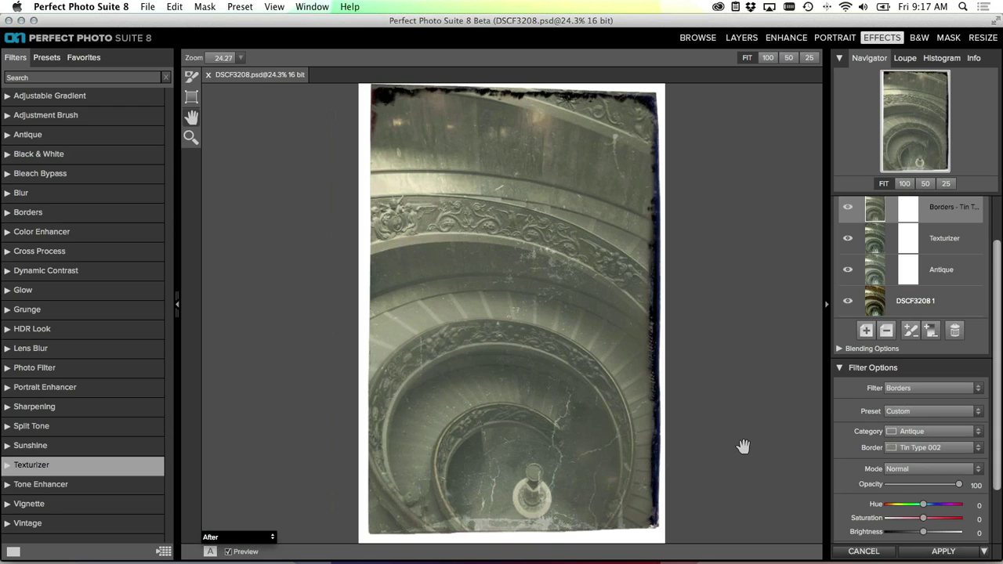
Compare the stylized staircase photo with the original by turning the effects preview off and on
{"action": "left_click", "coordinate": [228, 552]}
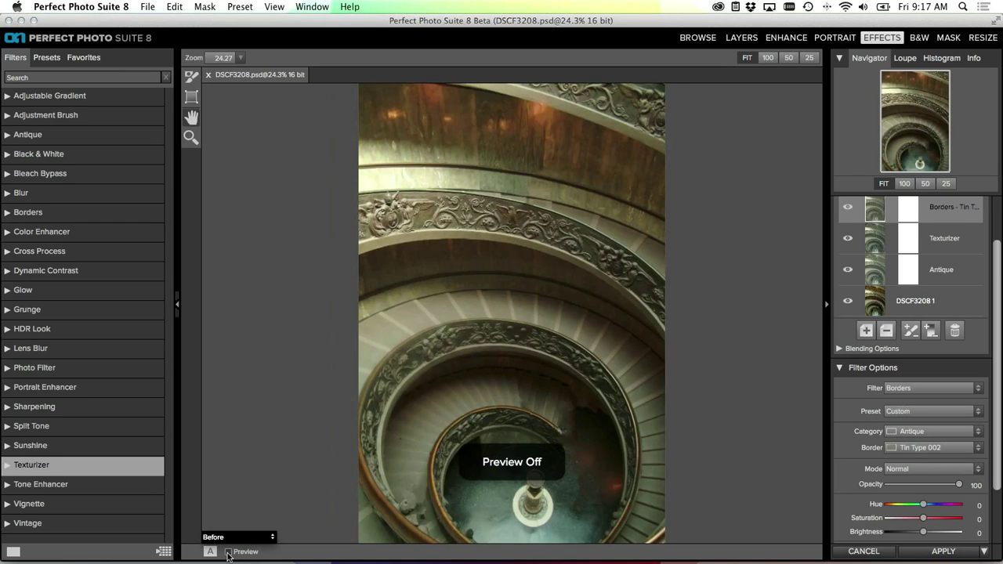
{"action": "left_click", "coordinate": [228, 552]}
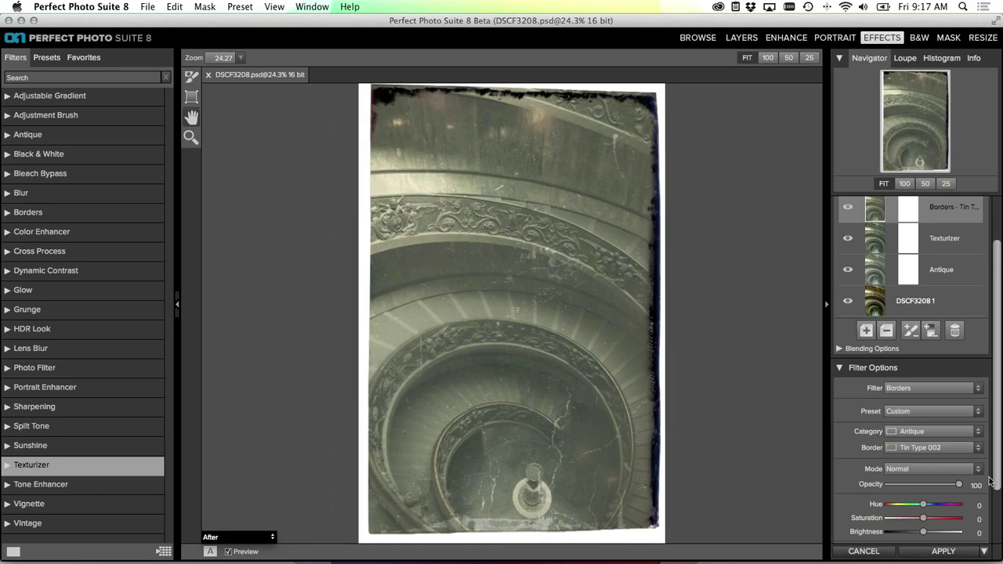
Try a Fit Image value of 0 for the border and compare the photo with the Borders layer hidden and shown
{"action": "left_click_drag", "start_coordinate": [999, 480], "coordinate": [988, 535]}
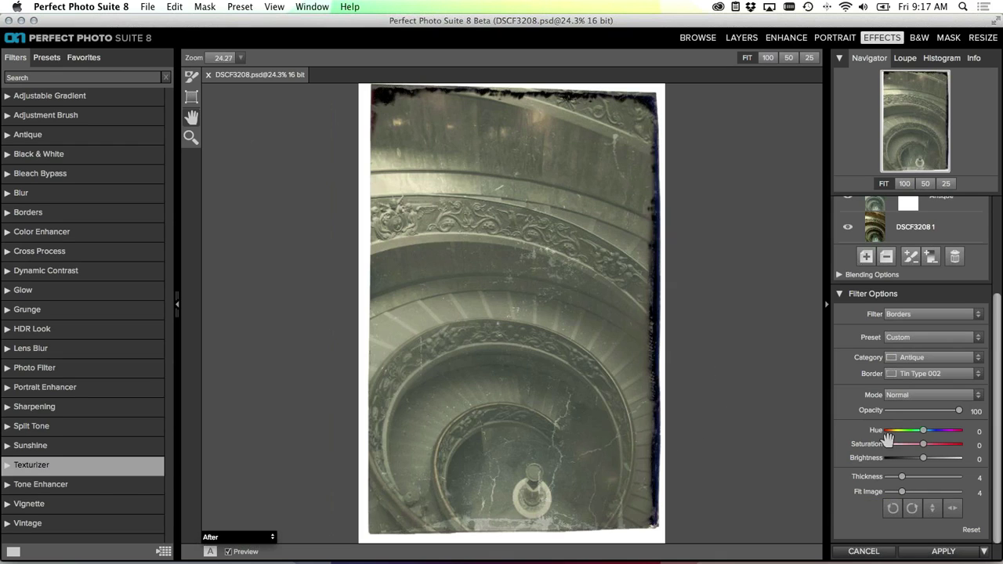
{"action": "left_click_drag", "start_coordinate": [901, 492], "coordinate": [881, 493]}
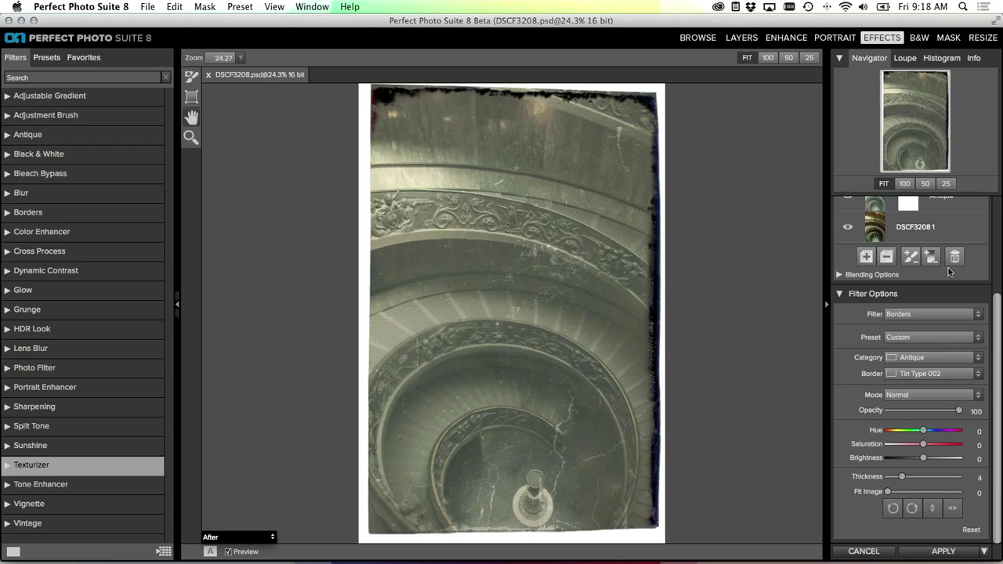
{"action": "left_click_drag", "start_coordinate": [999, 357], "coordinate": [999, 276]}
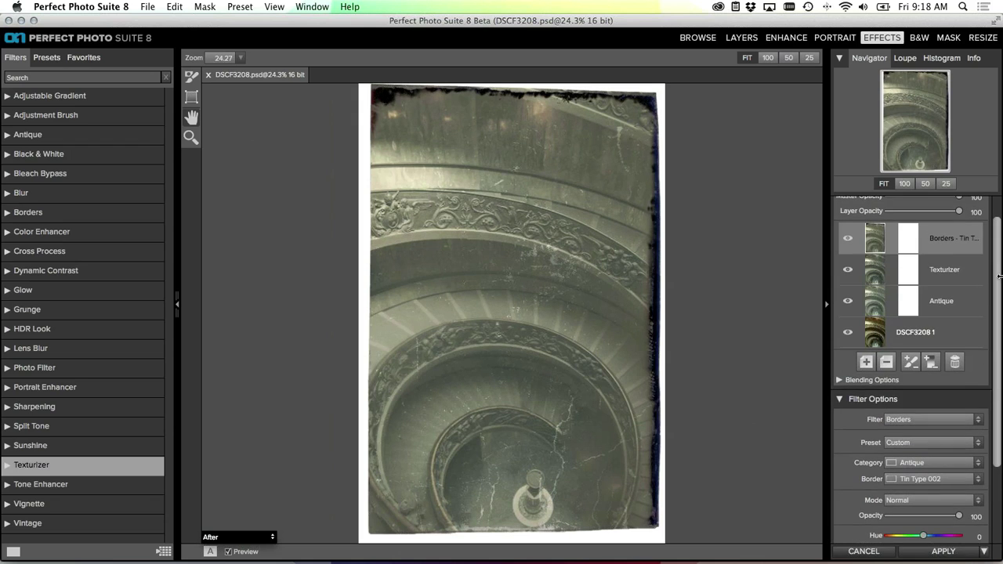
{"action": "left_click", "coordinate": [848, 239]}
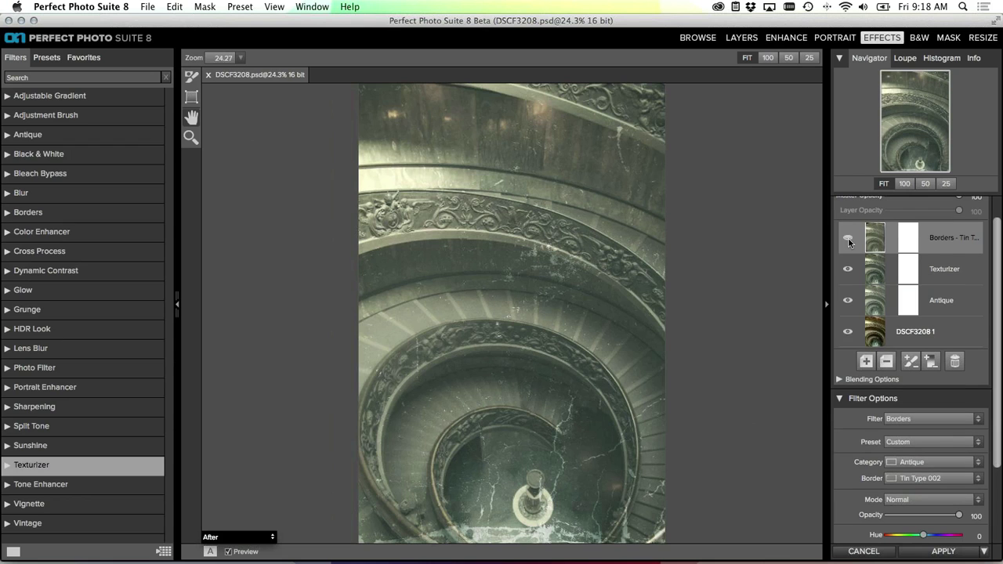
{"action": "left_click", "coordinate": [848, 239]}
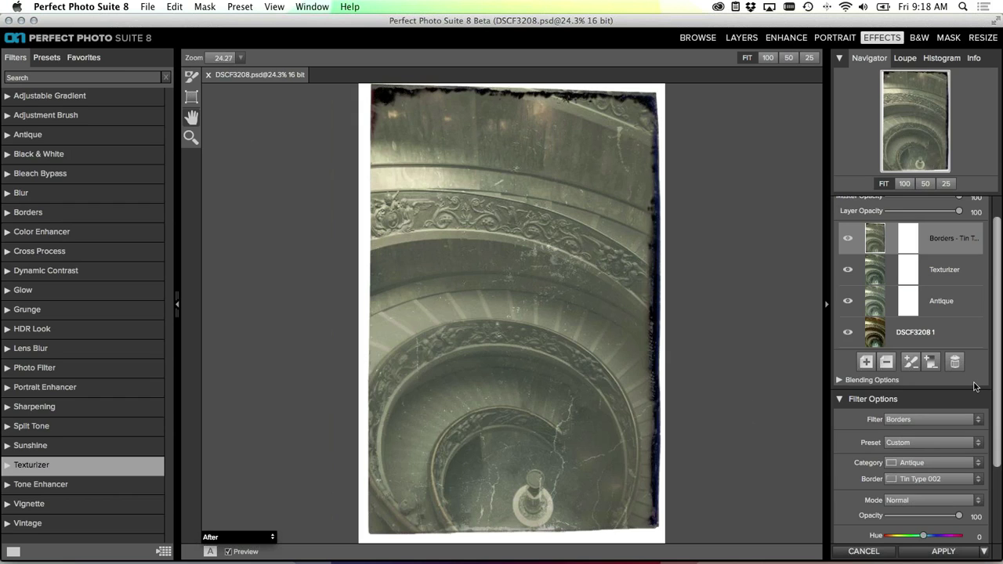
Set the Tin Type 002 border's Fit Image value back to 4
{"action": "left_click_drag", "start_coordinate": [994, 433], "coordinate": [990, 496]}
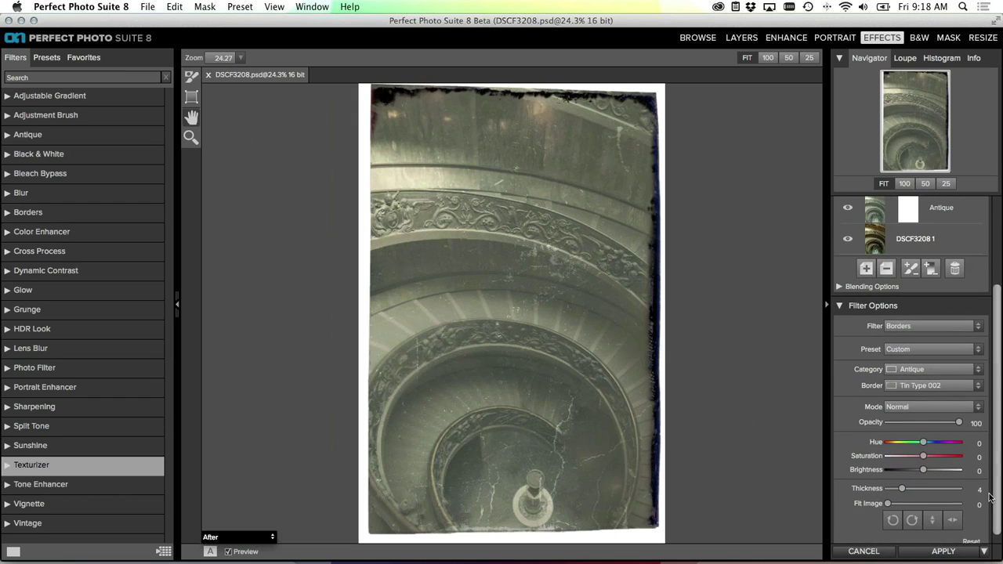
{"action": "left_click_drag", "start_coordinate": [888, 505], "coordinate": [900, 507]}
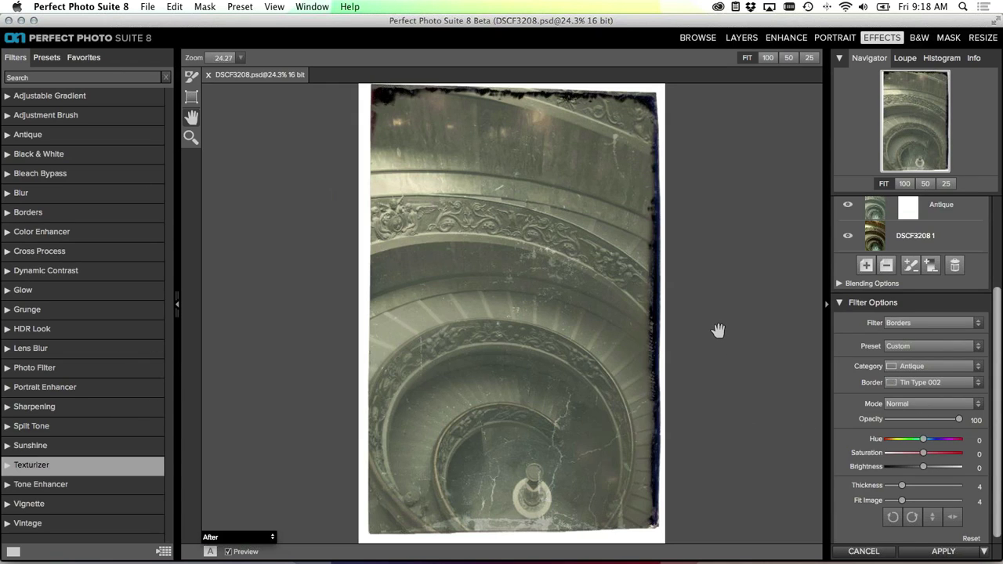
Compare the before and after versions side by side and in a split view, then return to the single after view
{"action": "key", "text": "Tab"}
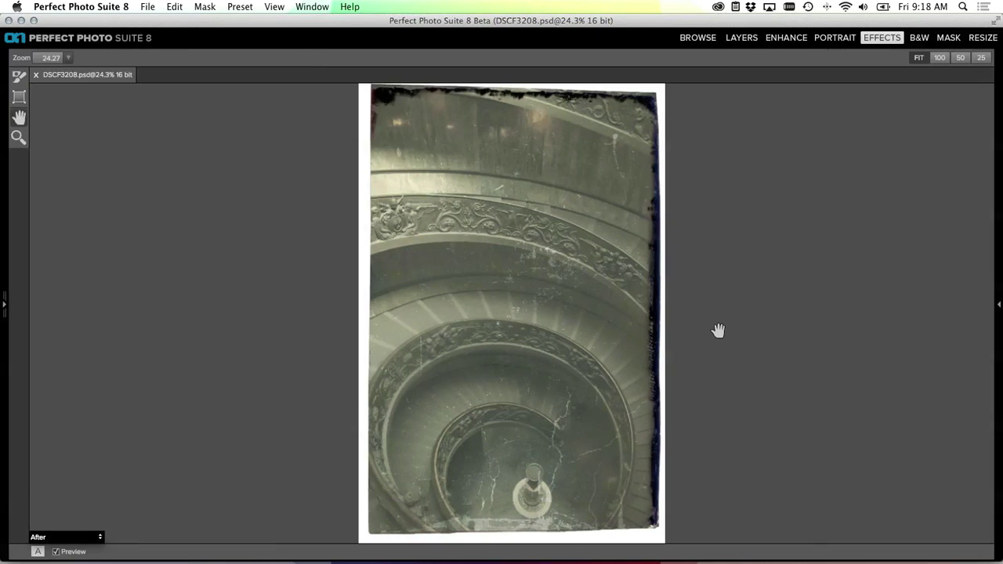
{"action": "left_click", "coordinate": [39, 553]}
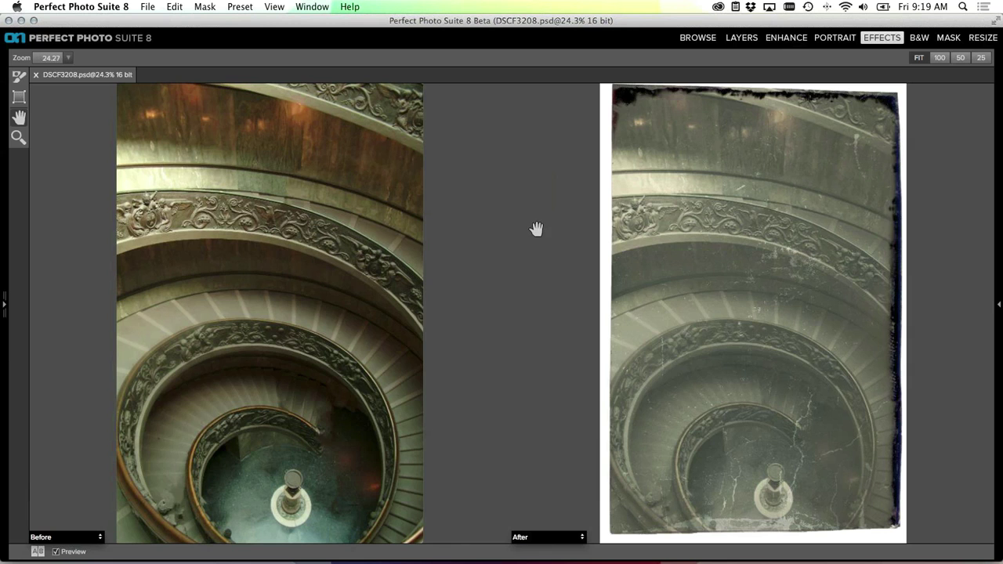
{"action": "key", "text": "Tab"}
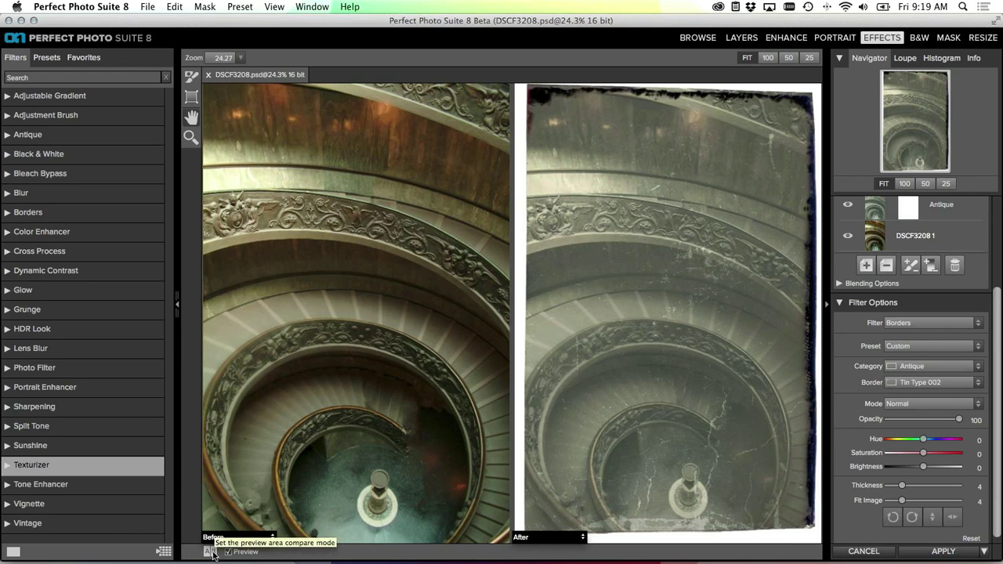
{"action": "left_click", "coordinate": [213, 554]}
{"action": "left_click", "coordinate": [213, 553]}
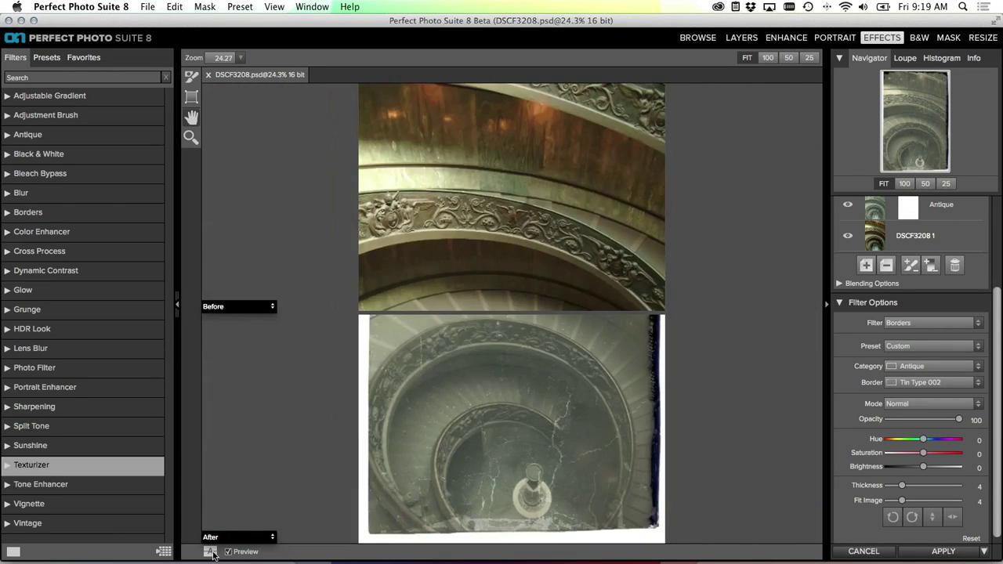
{"action": "left_click", "coordinate": [213, 553]}
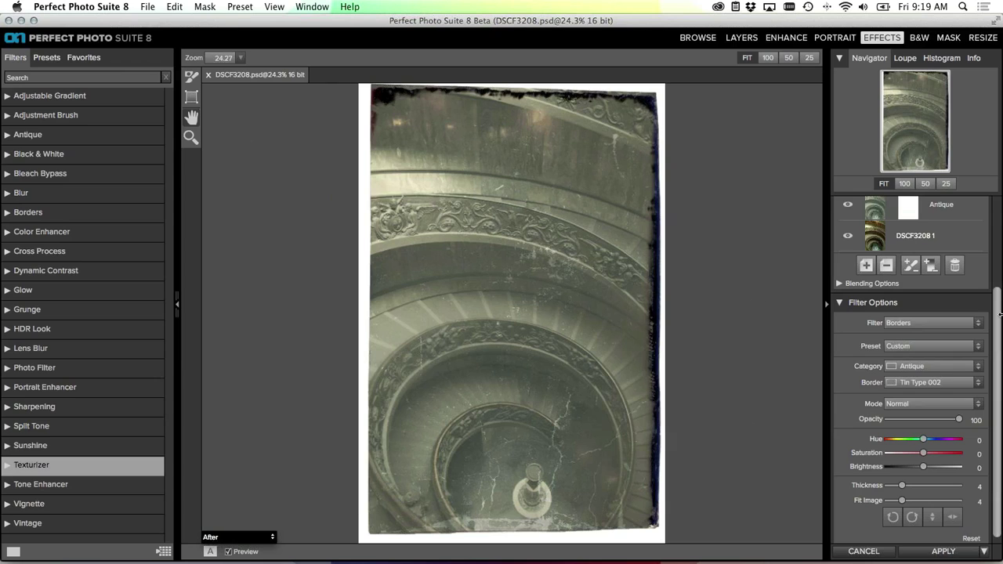
Add an empty filter layer directly above the DSCF3208 1 base layer, beneath the Antique layer
{"action": "scroll", "coordinate": [1000, 329], "scroll_direction": "up", "scroll_amount": 5}
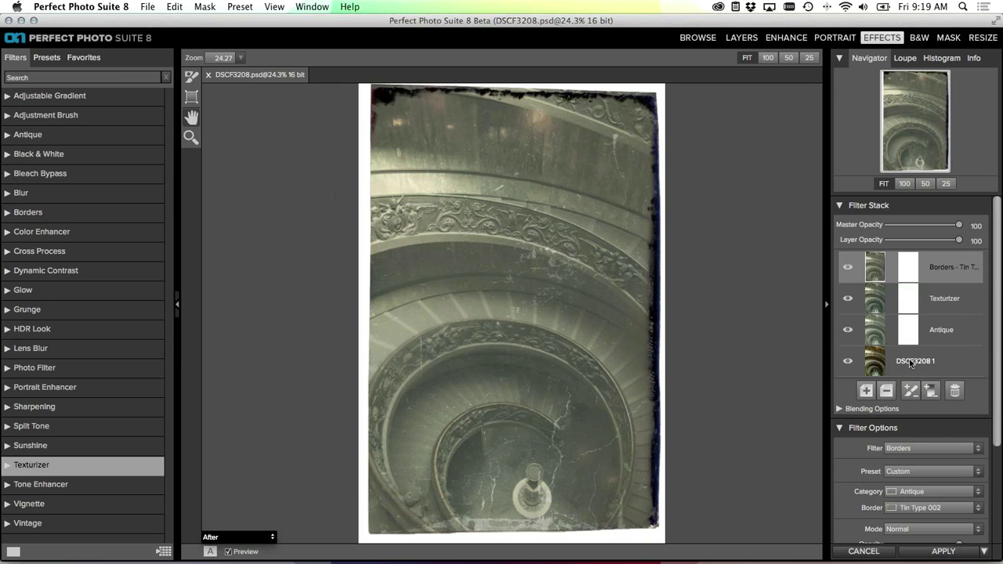
{"action": "left_click", "coordinate": [910, 363]}
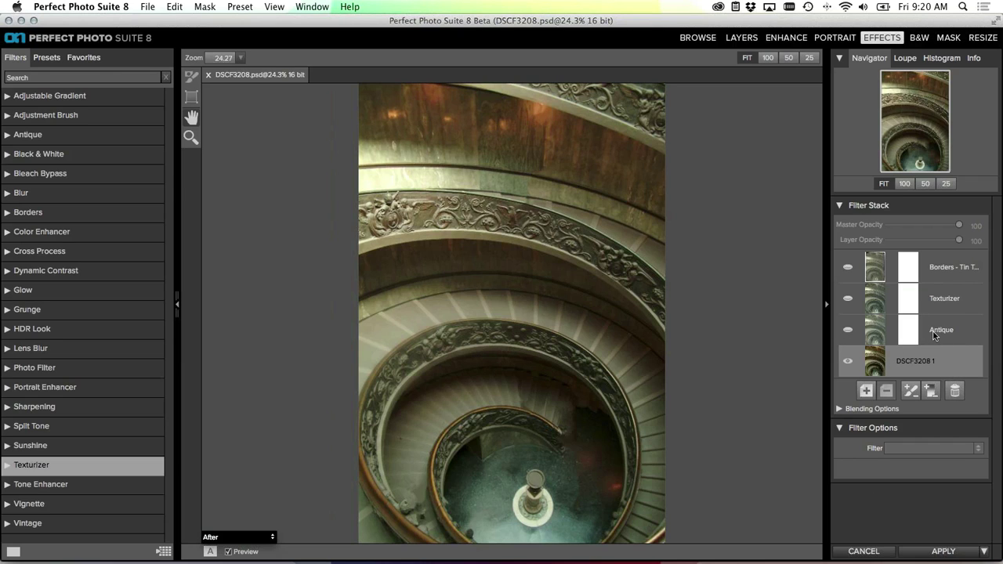
{"action": "left_click", "coordinate": [867, 390]}
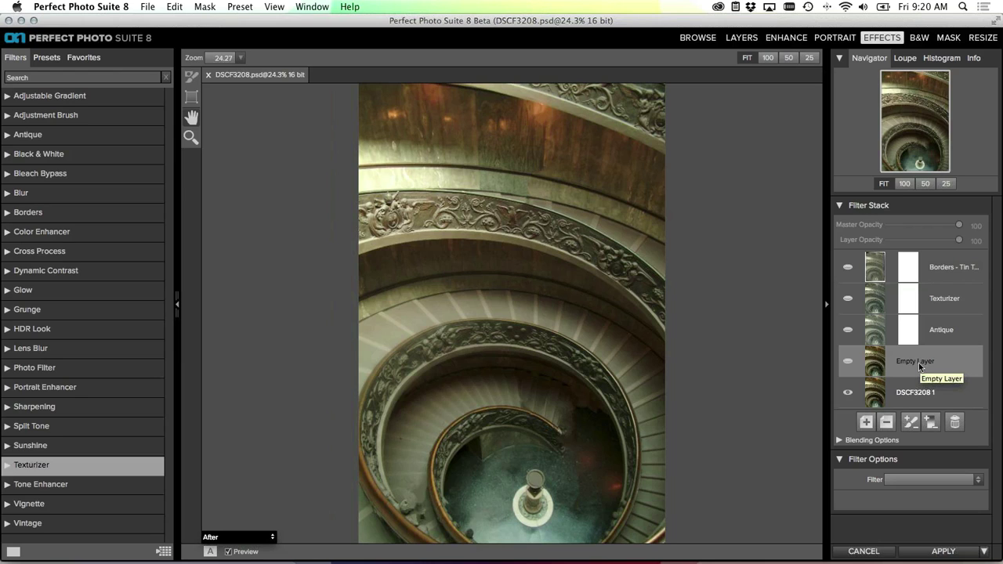
Apply the Texture Enhancer preset of the Dynamic Contrast filter to the empty layer below Antique
{"action": "left_click", "coordinate": [8, 275]}
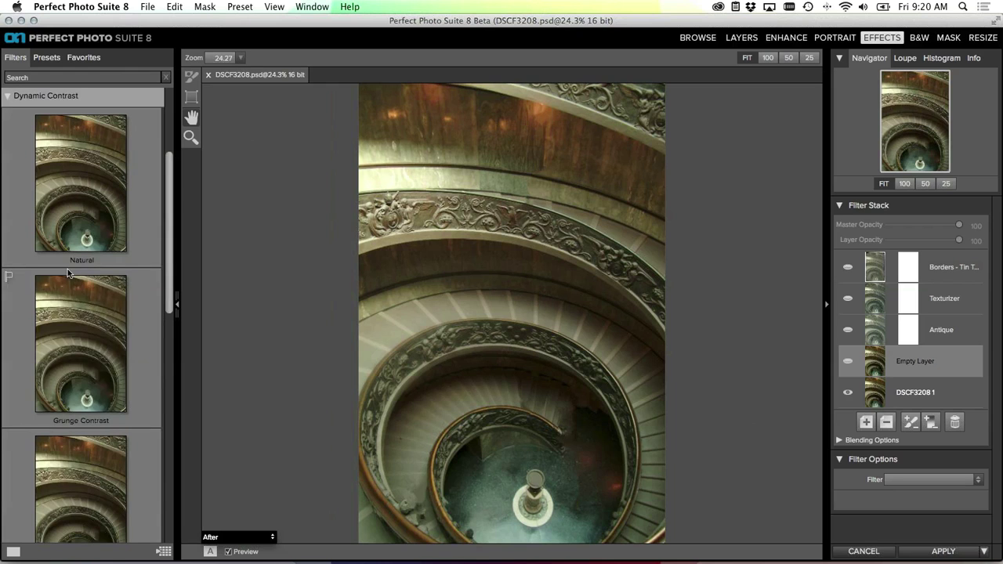
{"action": "scroll", "coordinate": [116, 219], "scroll_direction": "down", "scroll_amount": 7}
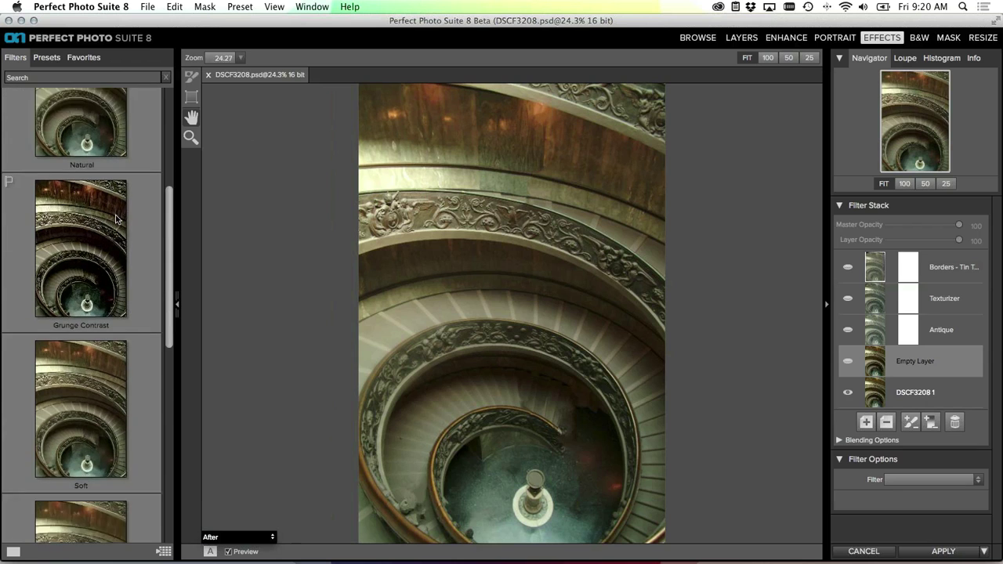
{"action": "scroll", "coordinate": [90, 352], "scroll_direction": "down", "scroll_amount": 5}
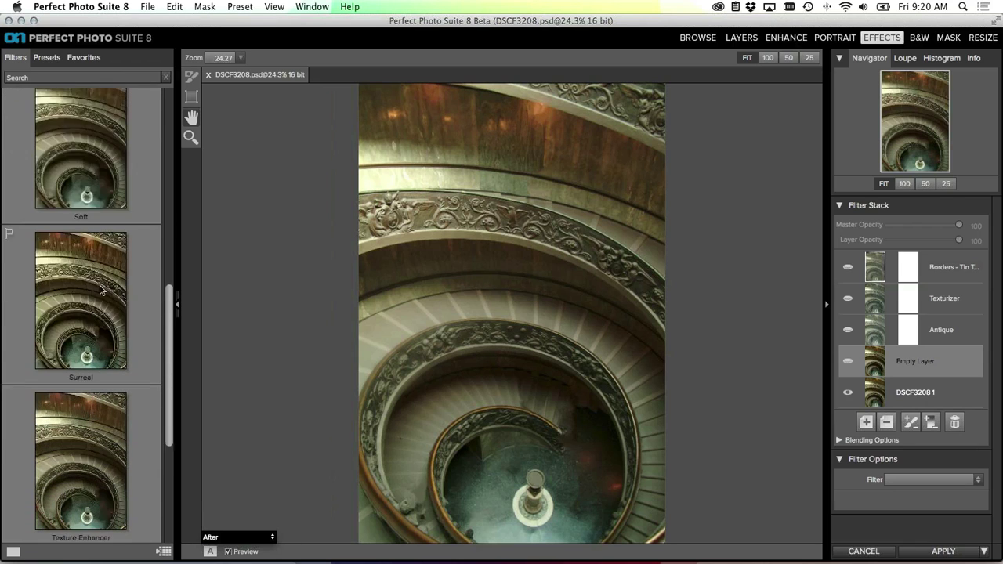
{"action": "left_click", "coordinate": [83, 419]}
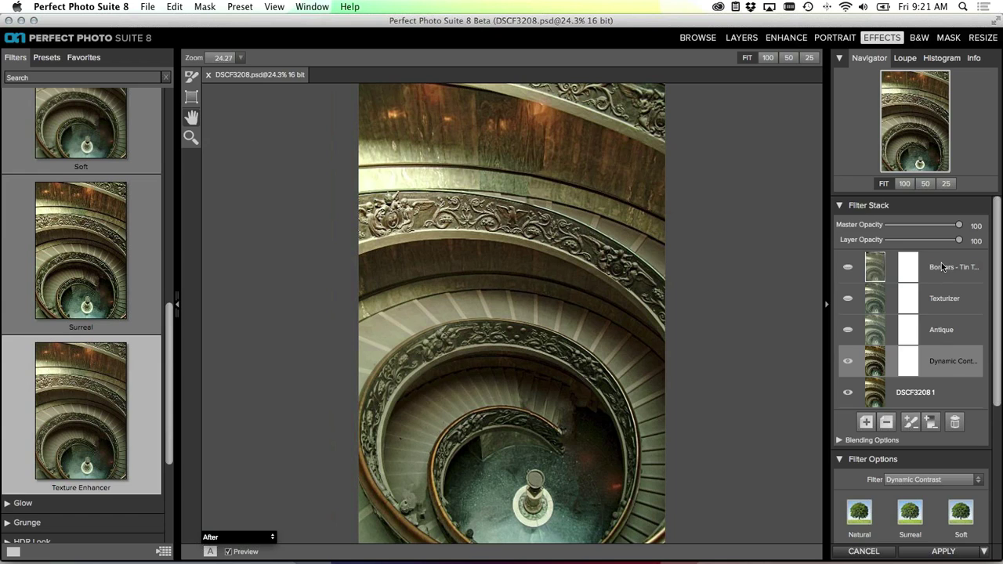
Review how the look builds up by selecting the Antique, Texturizer and Borders layers in turn
{"action": "left_click", "coordinate": [957, 333]}
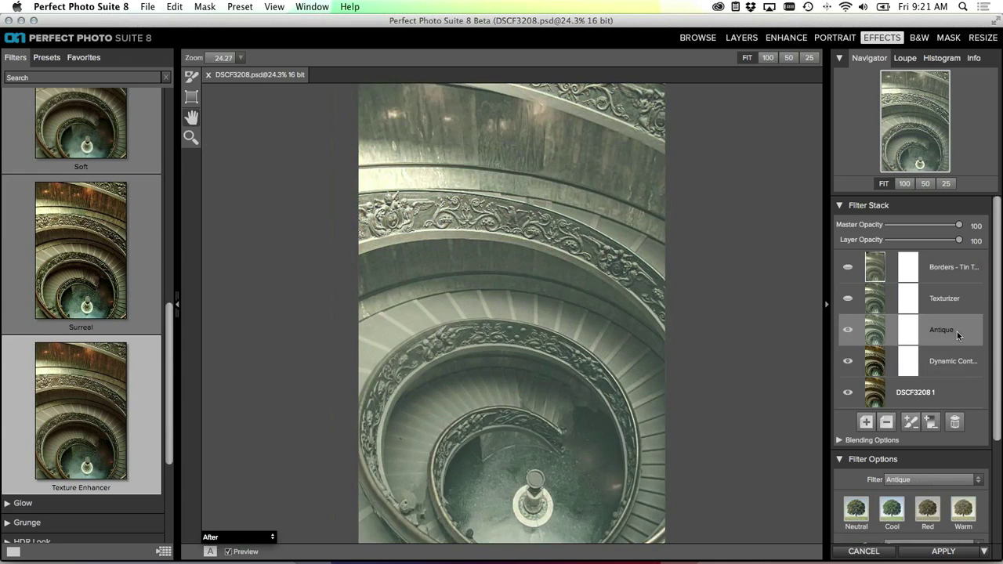
{"action": "left_click", "coordinate": [952, 305]}
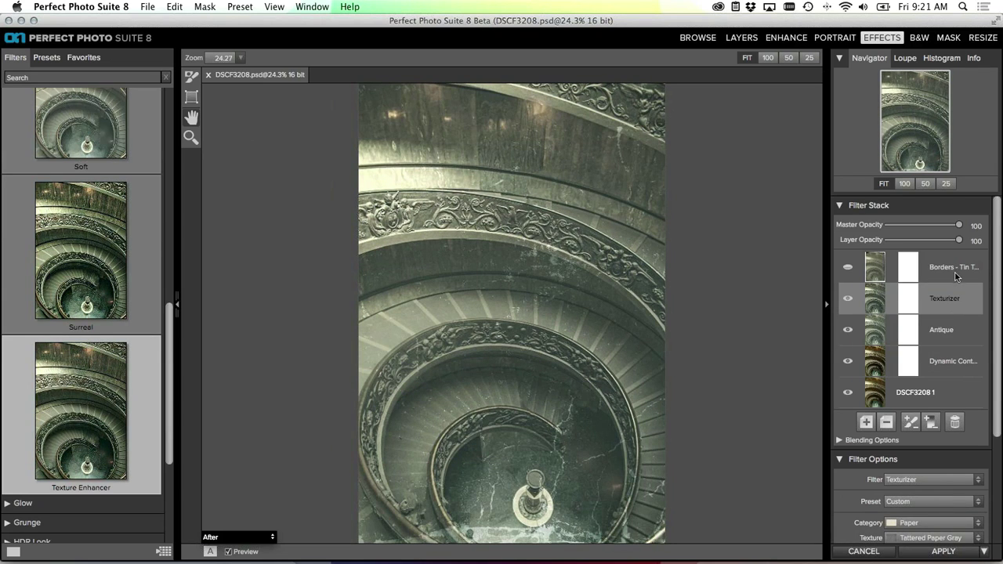
{"action": "left_click", "coordinate": [955, 270]}
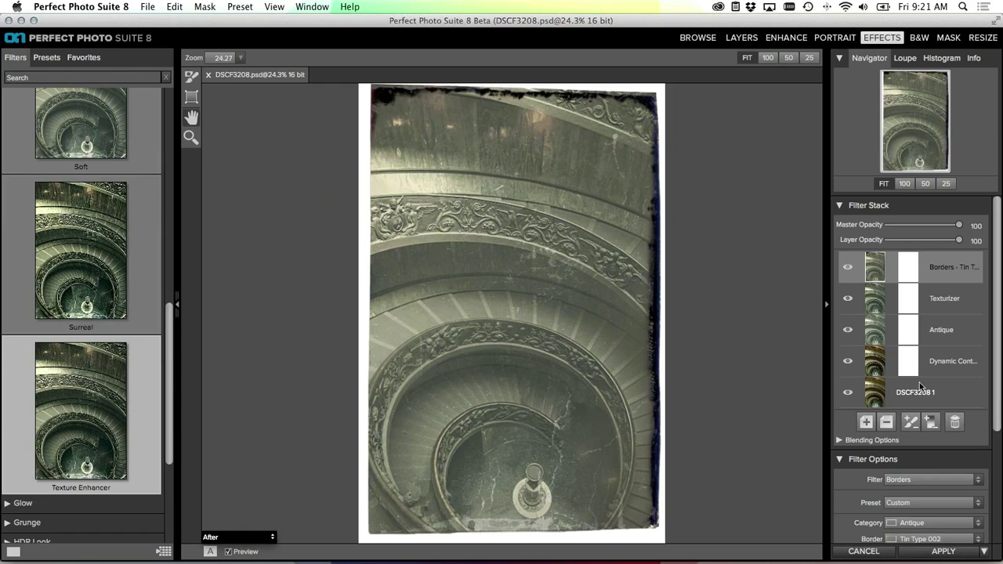
Save the current filter stack as a preset named My Autochrome in a new category called My Presets
{"action": "left_click", "coordinate": [241, 6]}
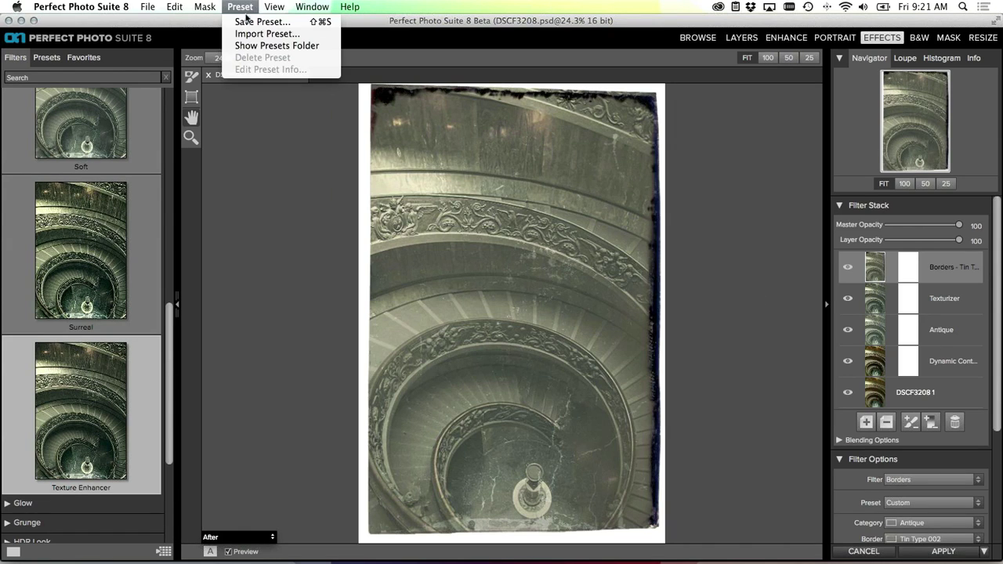
{"action": "left_click", "coordinate": [243, 21]}
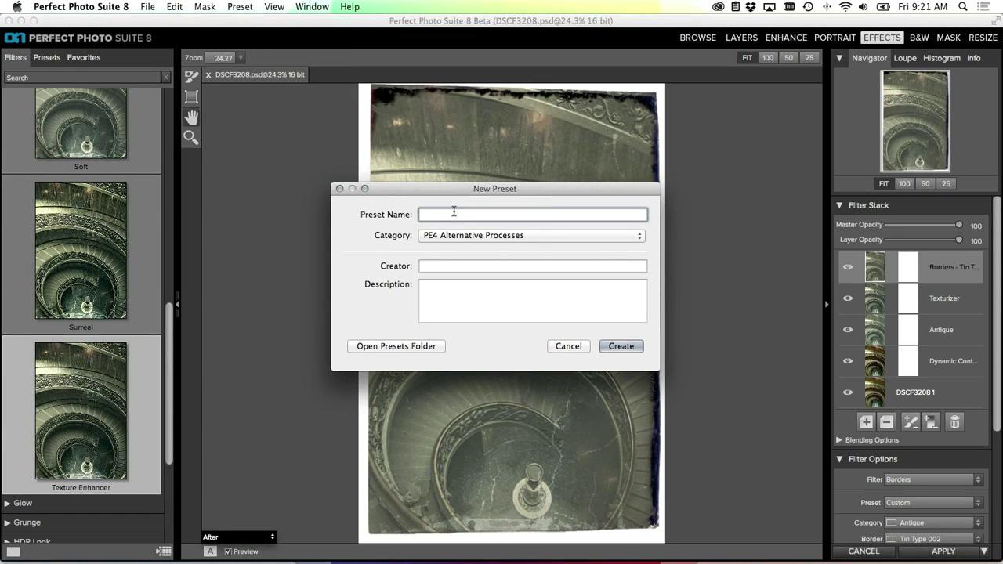
{"action": "type", "text": "My"}
{"action": "key", "text": "BackSpace"}
{"action": "type", "text": "y Autochrome"}
{"action": "left_click", "coordinate": [470, 234]}
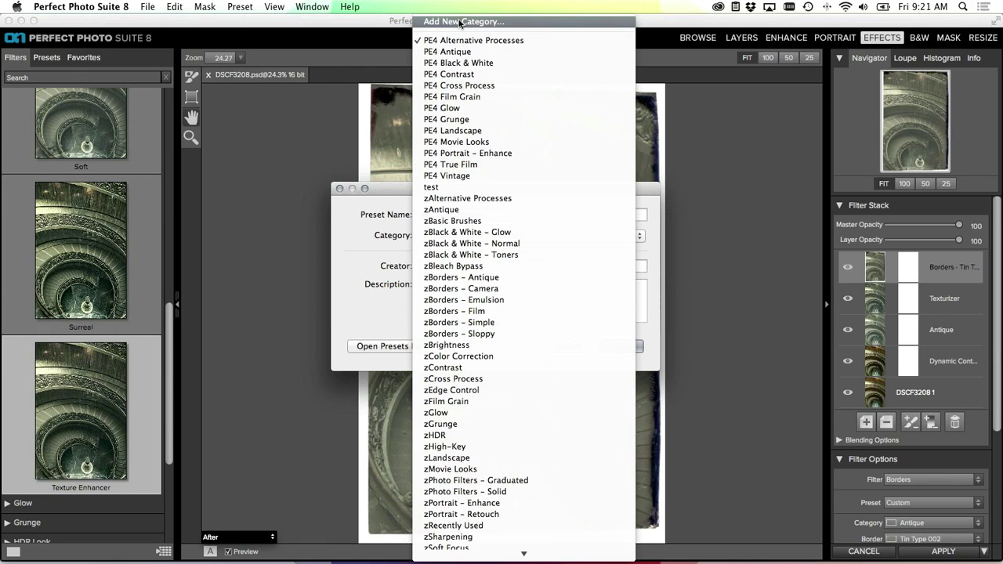
{"action": "left_click", "coordinate": [460, 21]}
{"action": "type", "text": "M"}
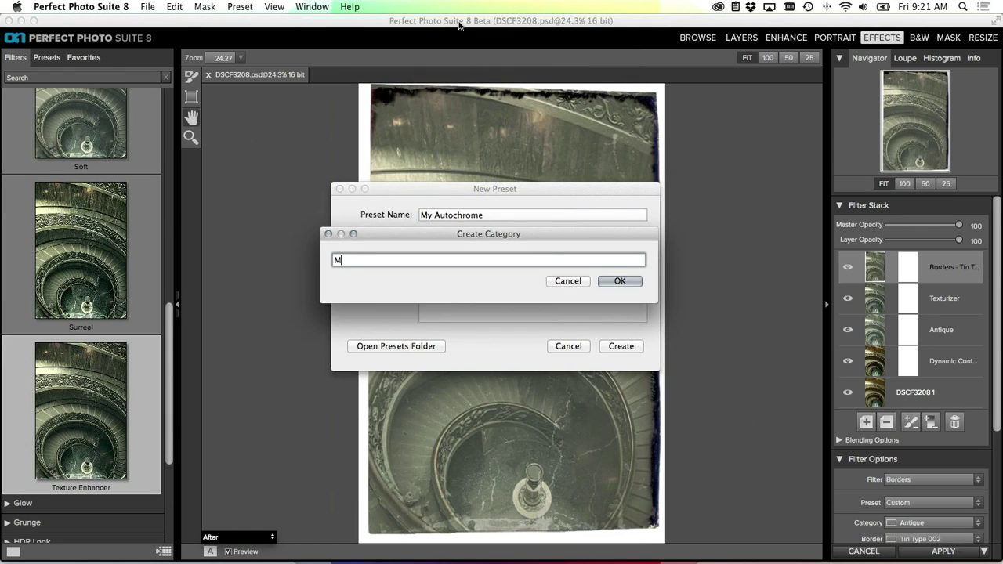
{"action": "type", "text": "y Presets"}
{"action": "left_click", "coordinate": [619, 281]}
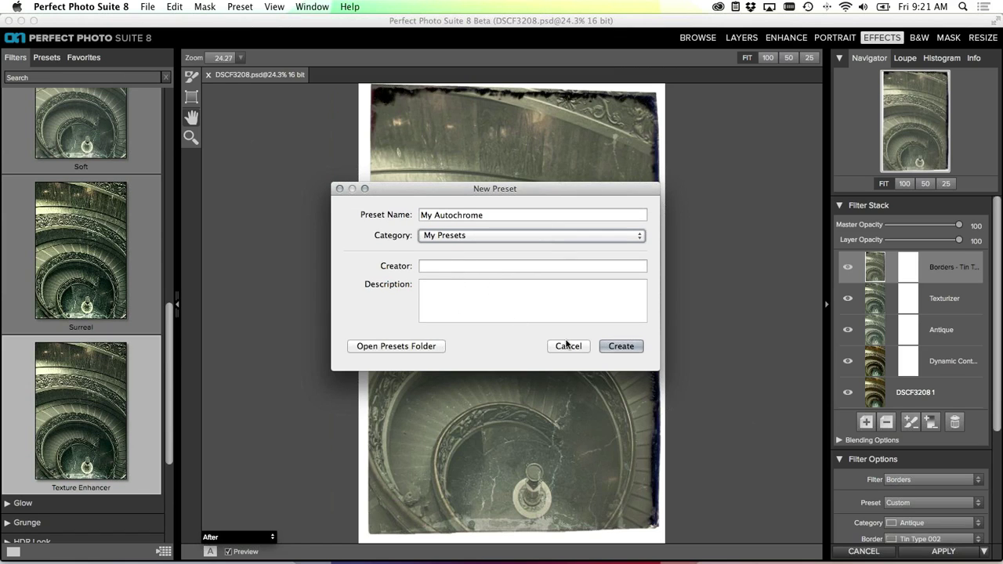
{"action": "left_click", "coordinate": [622, 350]}
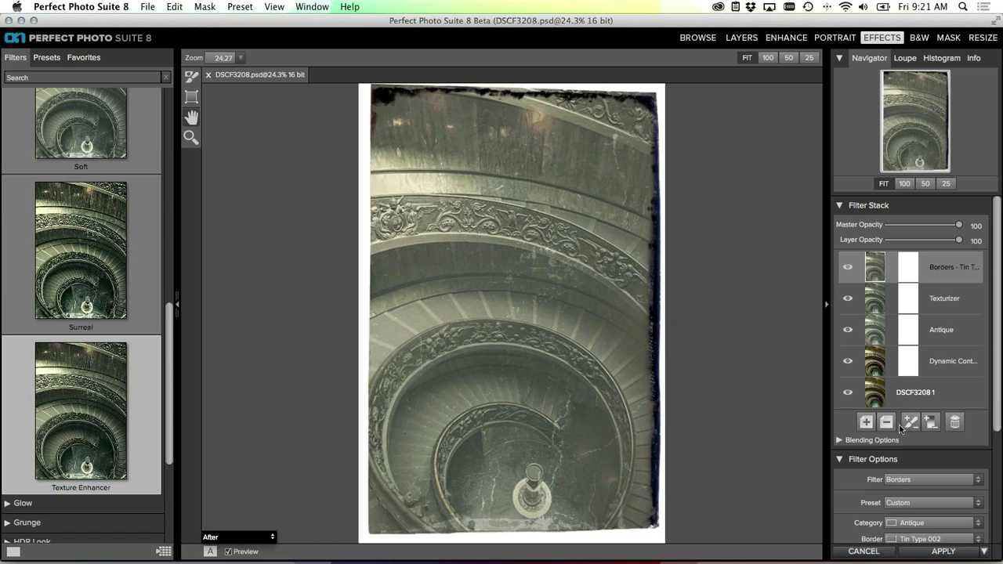
Clear the filter stack and reapply the look with the My Autochrome preset from the My Presets category
{"action": "left_click", "coordinate": [47, 58]}
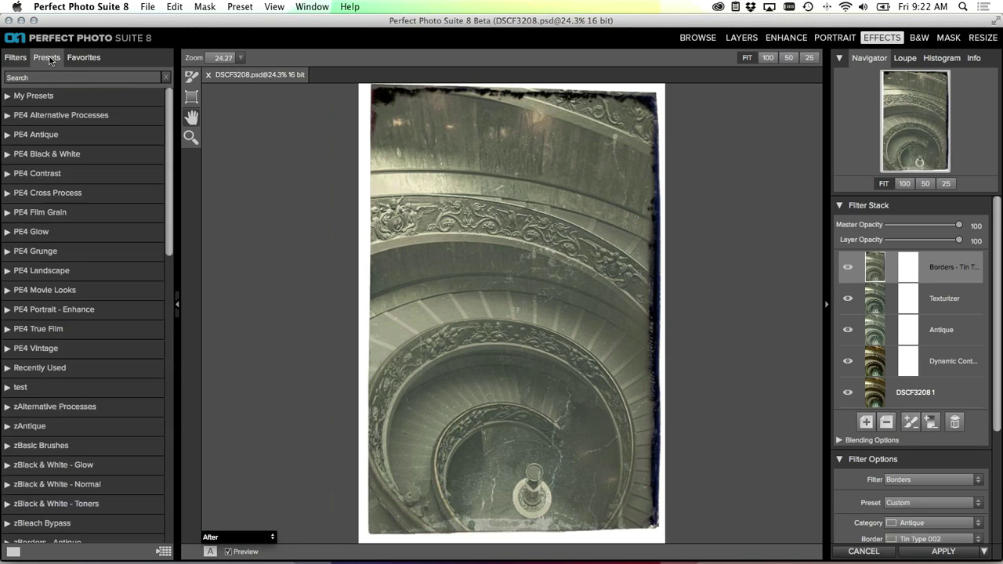
{"action": "left_click", "coordinate": [8, 97]}
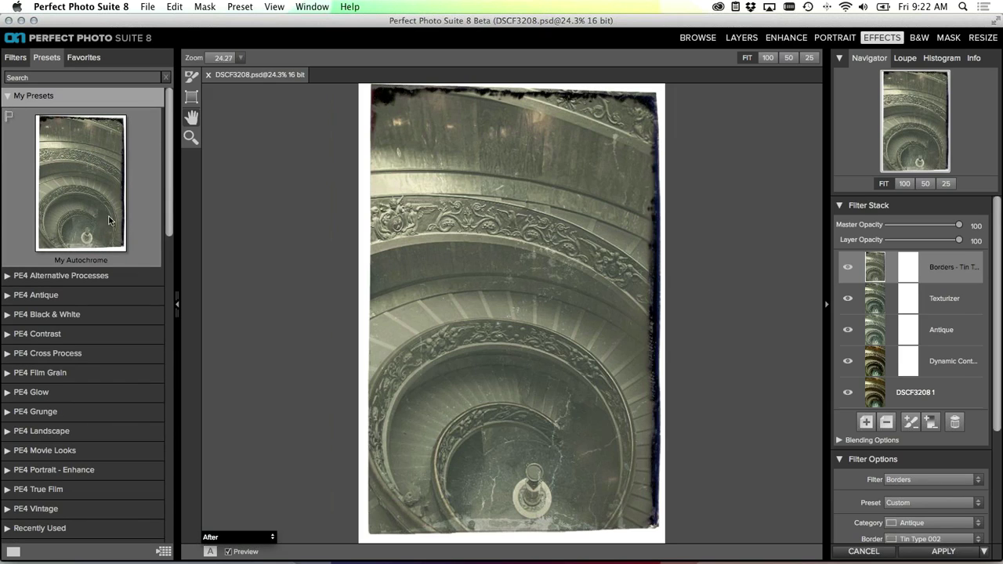
{"action": "left_click", "coordinate": [955, 423]}
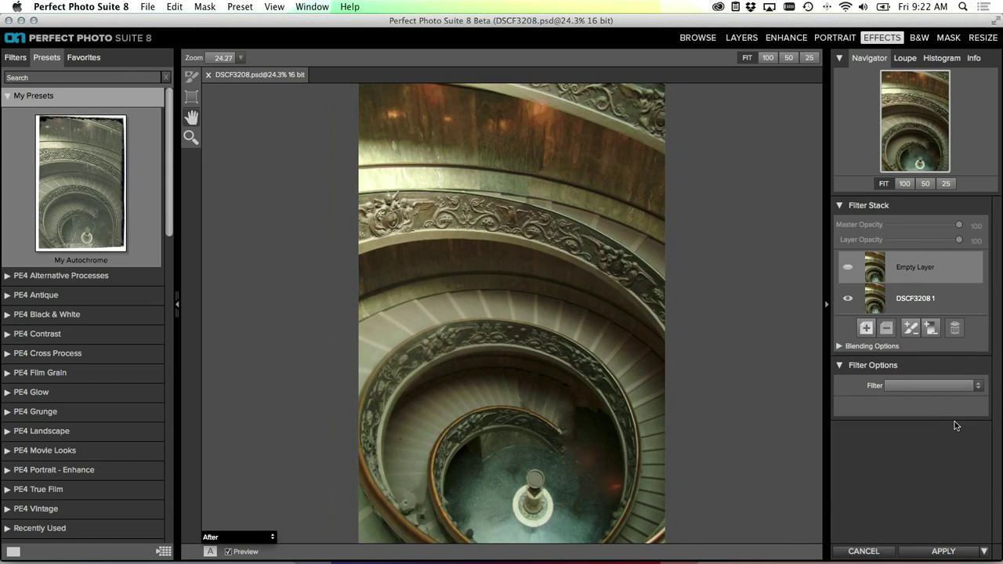
{"action": "left_click", "coordinate": [87, 181]}
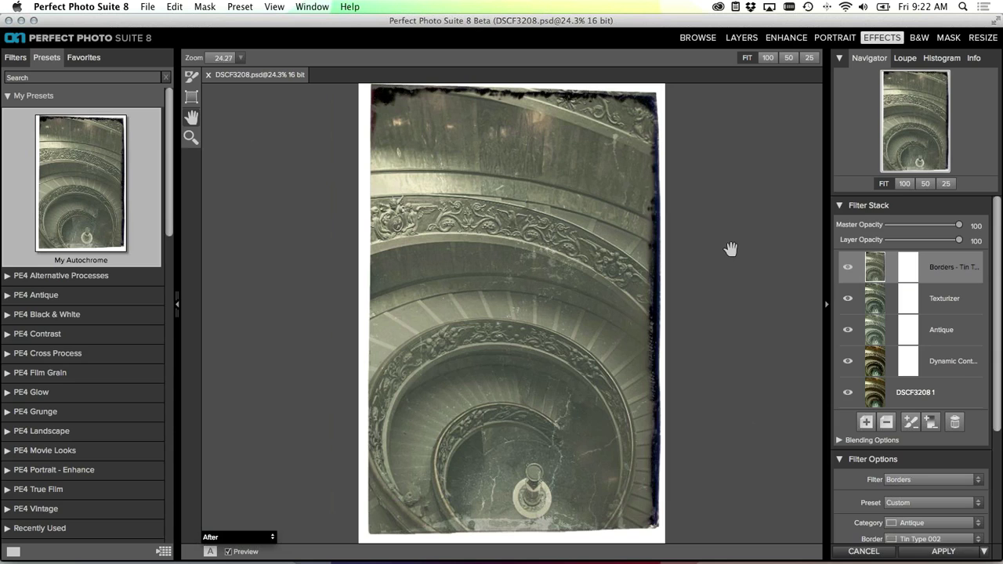
Cancel the Effects editing of the staircase photo and close DSCF3208.psd without saving
{"action": "left_click", "coordinate": [865, 552]}
{"action": "left_click", "coordinate": [588, 304]}
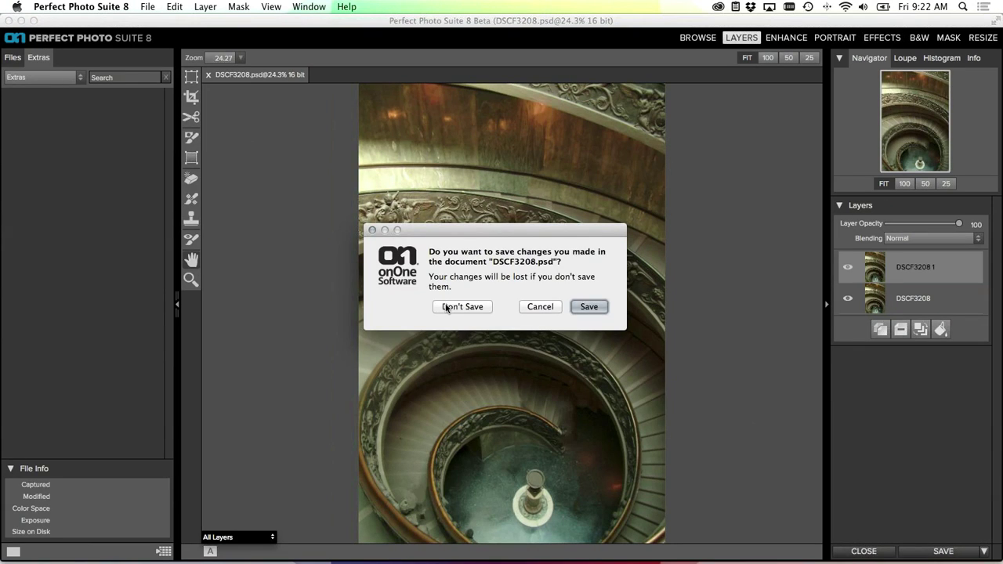
{"action": "left_click", "coordinate": [461, 307]}
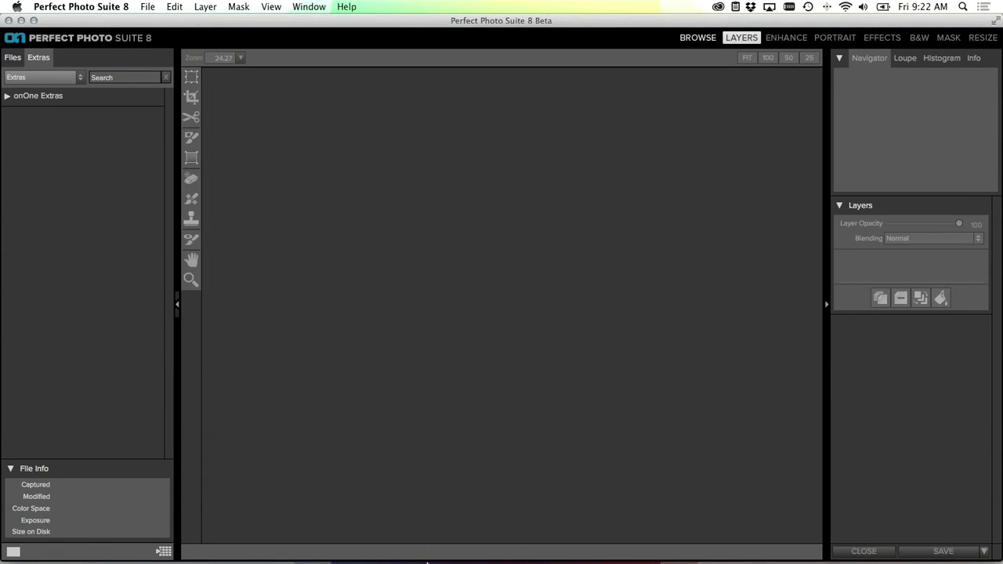
Open the wedding couple photo from the Under the Hood folder in Layers as a 16-bit sRGB Photoshop copy at 300 pixels/inch
{"action": "left_click", "coordinate": [698, 38]}
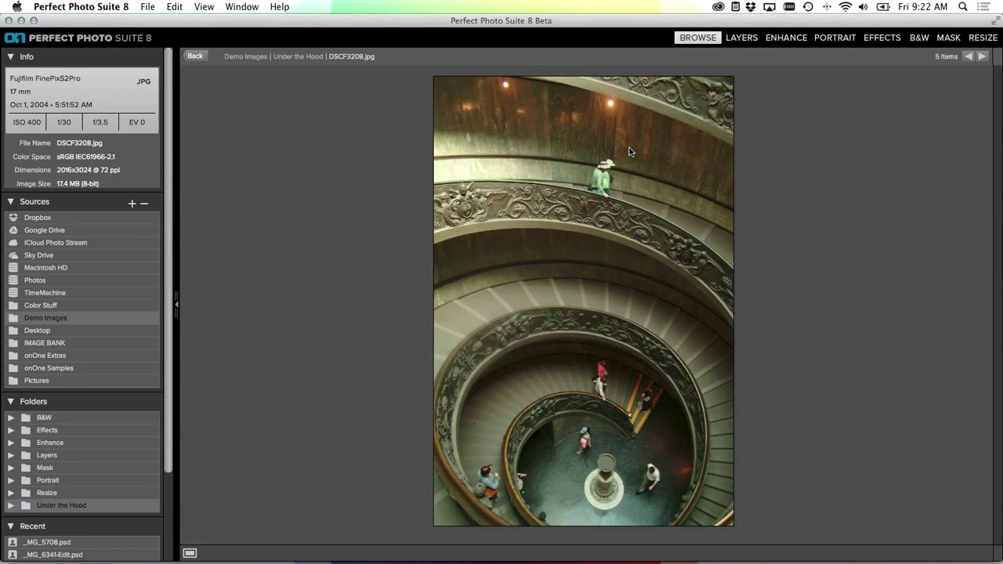
{"action": "double_click", "coordinate": [629, 148]}
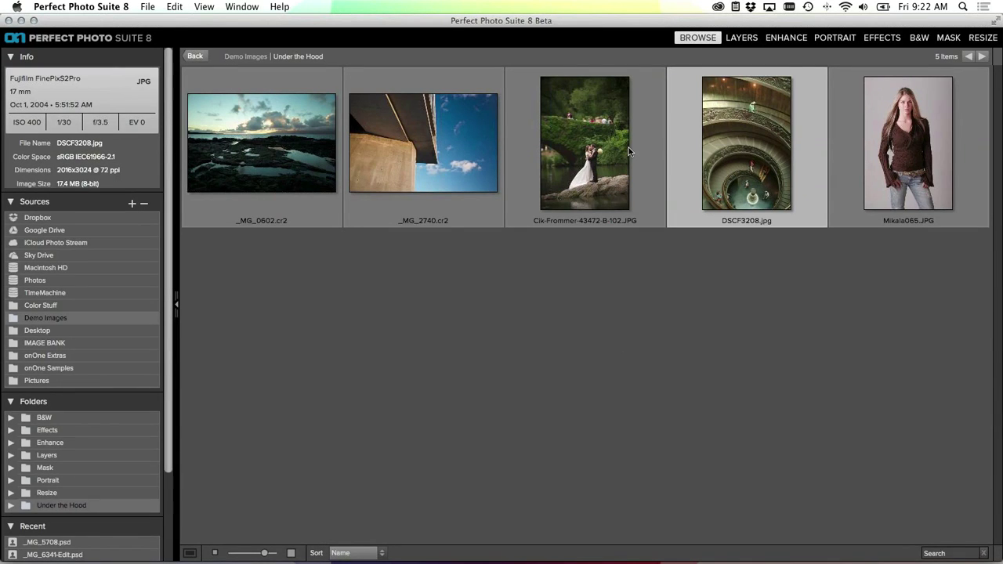
{"action": "left_click", "coordinate": [594, 163]}
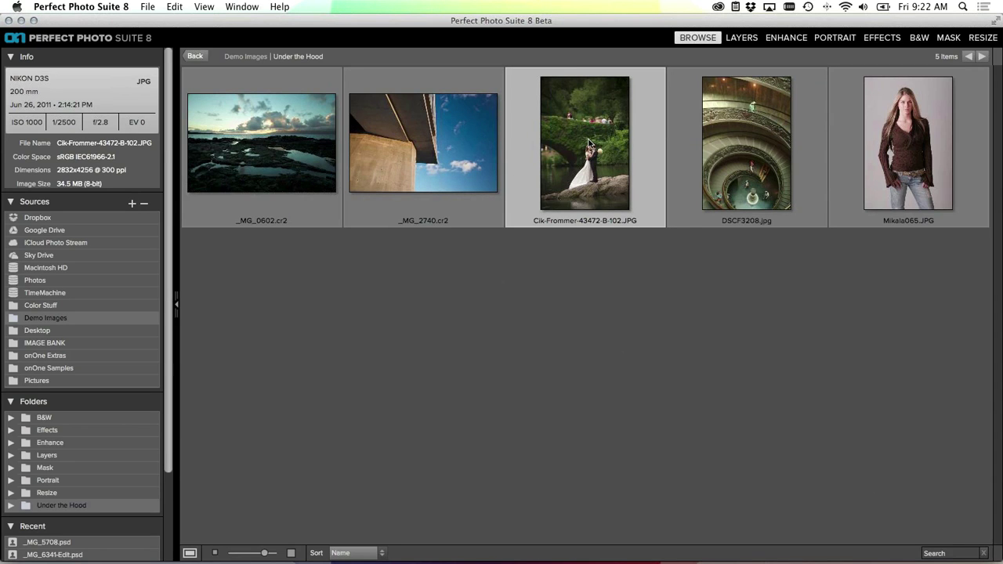
{"action": "double_click", "coordinate": [590, 142]}
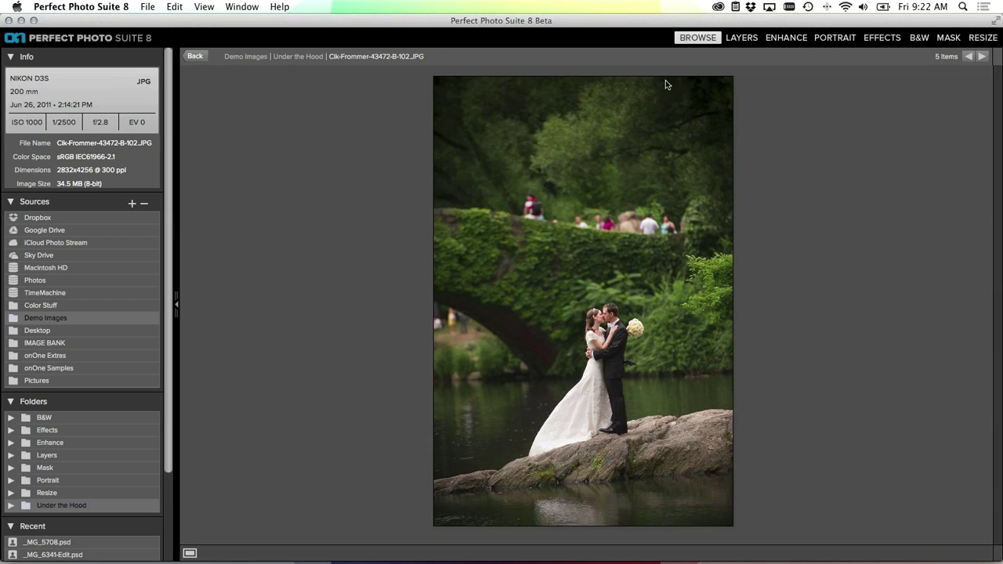
{"action": "left_click", "coordinate": [740, 39]}
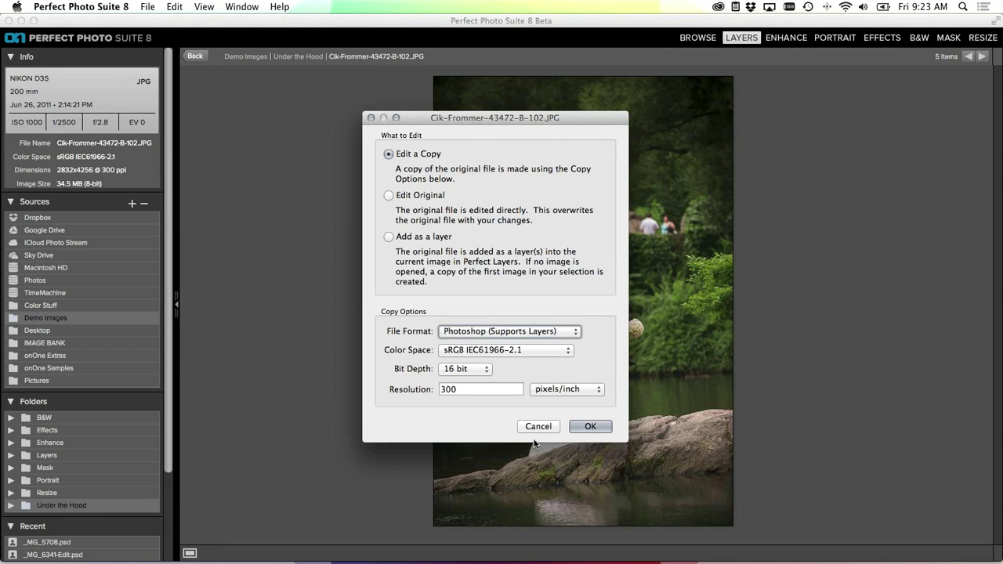
{"action": "left_click", "coordinate": [587, 427]}
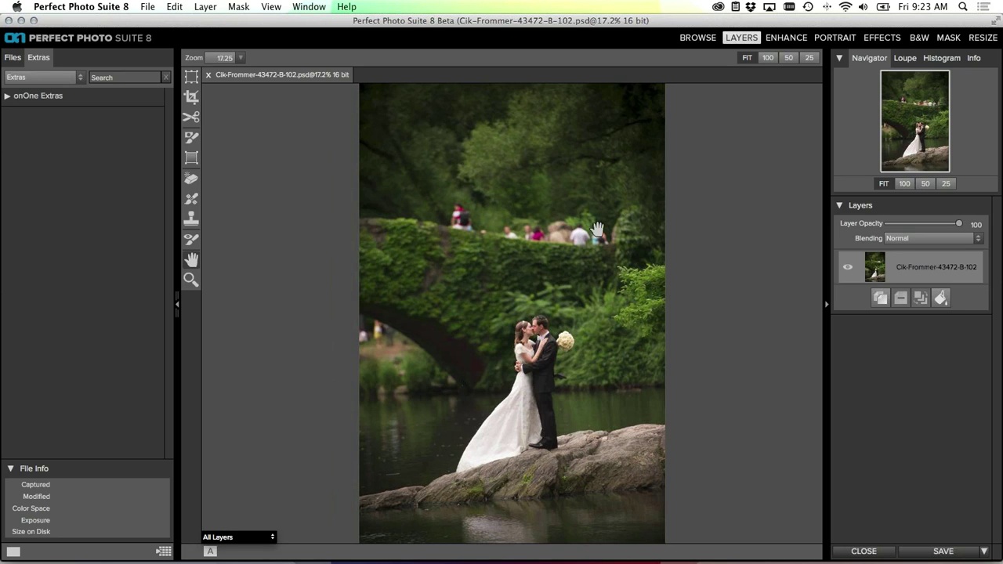
Erase the background people beneath the bridge arch with the Perfect Eraser at size 100
{"action": "left_click", "coordinate": [192, 181]}
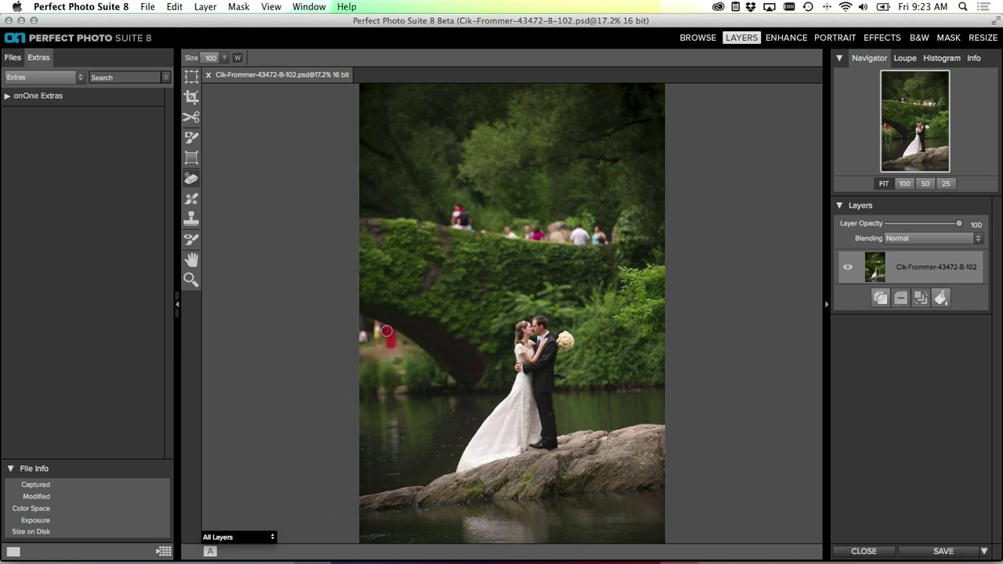
{"action": "left_click_drag", "start_coordinate": [376, 325], "coordinate": [384, 338]}
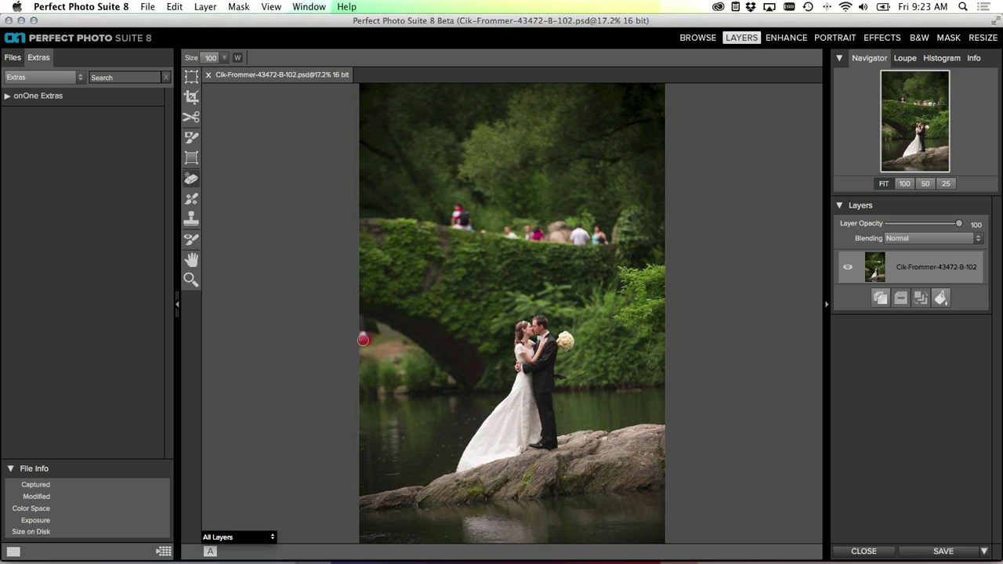
{"action": "mouse_move", "coordinate": [372, 337]}
{"action": "left_mouse_down"}
{"action": "mouse_move", "coordinate": [370, 326]}
{"action": "mouse_move", "coordinate": [382, 336]}
{"action": "left_mouse_up"}
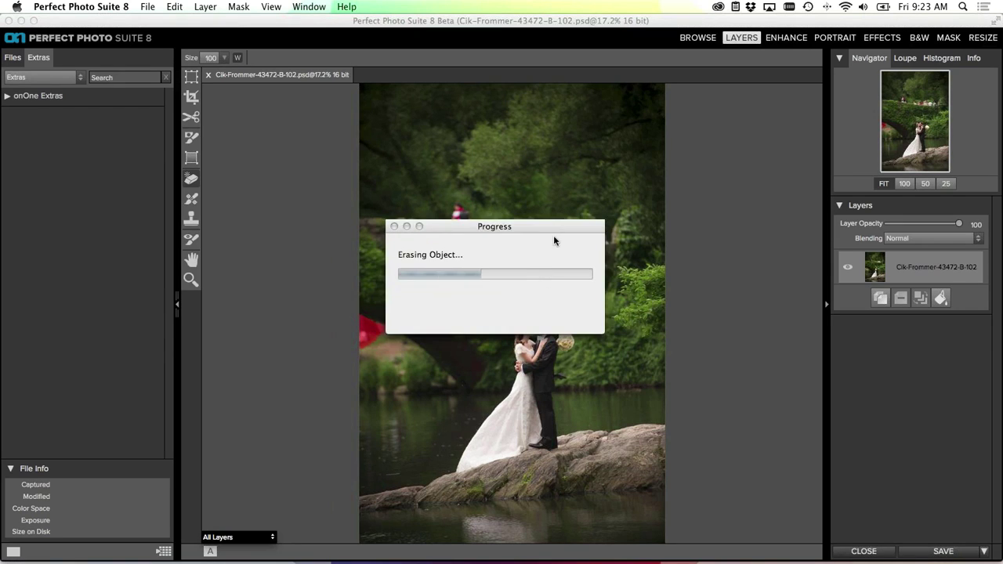
Erase the people standing near the left end of the bridge using an eraser size of 150
{"action": "key", "text": "]"}
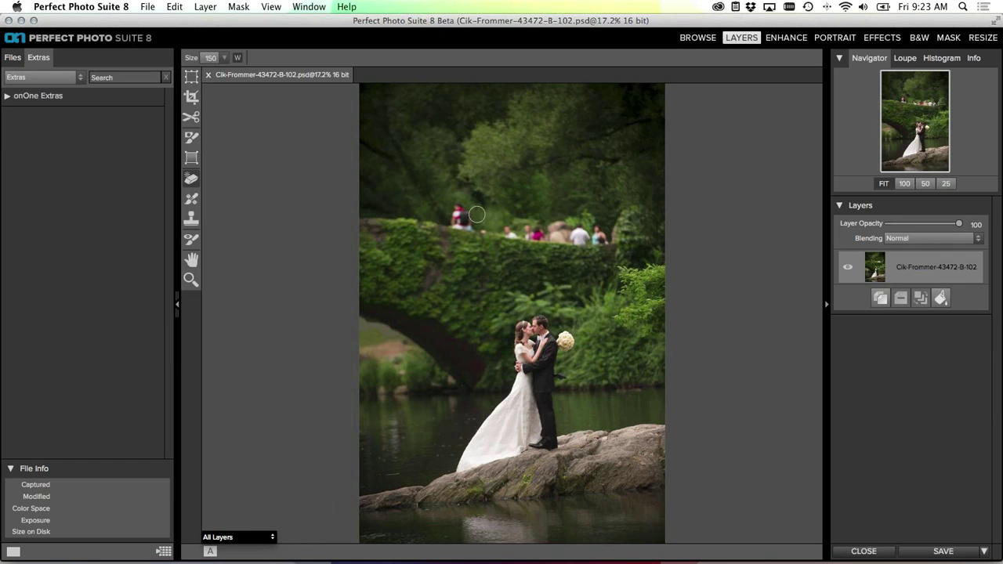
{"action": "left_click_drag", "start_coordinate": [458, 206], "coordinate": [467, 221]}
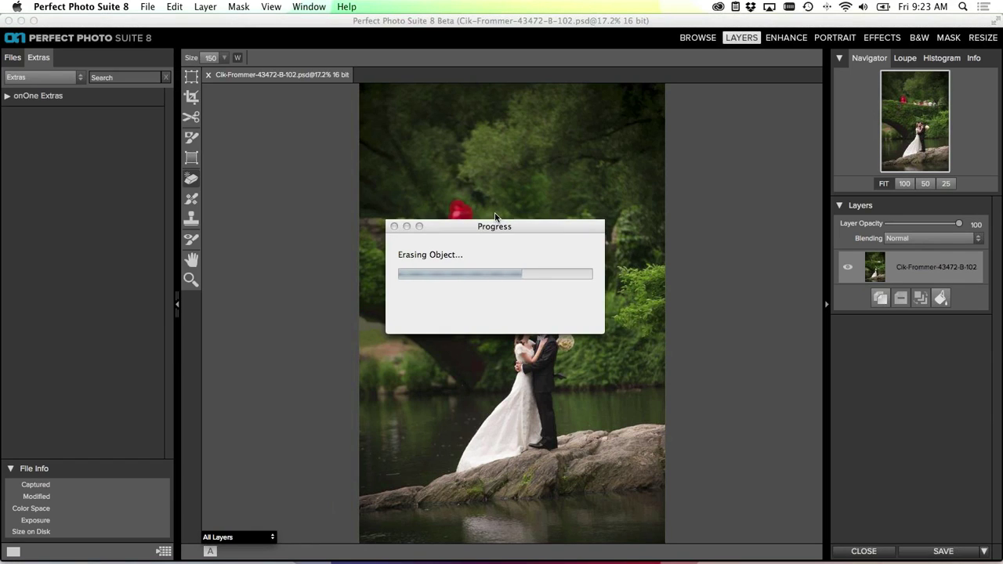
{"action": "left_click_drag", "start_coordinate": [468, 224], "coordinate": [465, 223]}
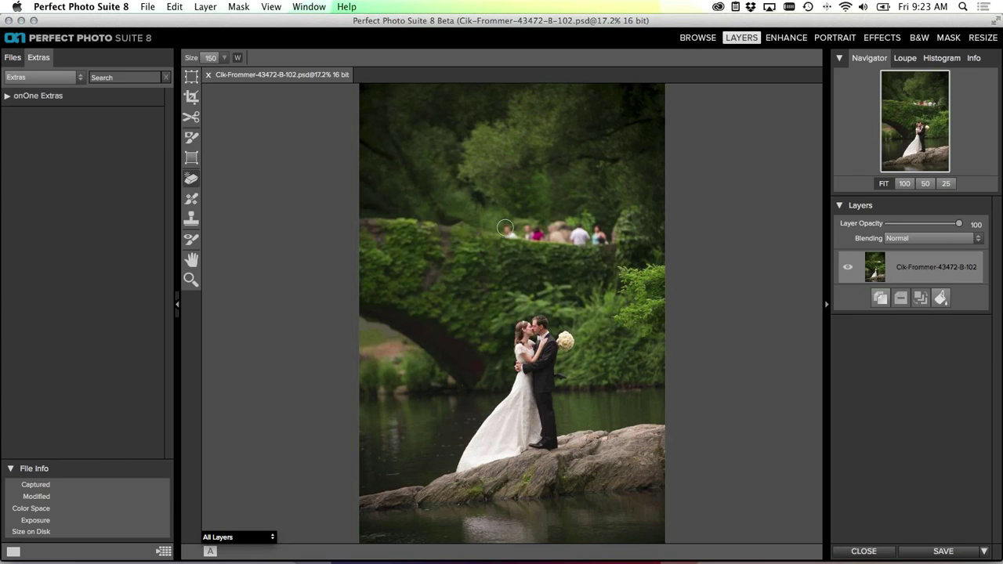
Erase the remaining people and the leftover marks along the middle and right part of the bridge's top edge
{"action": "mouse_move", "coordinate": [504, 229]}
{"action": "left_mouse_down"}
{"action": "mouse_move", "coordinate": [601, 238]}
{"action": "mouse_move", "coordinate": [510, 227]}
{"action": "mouse_move", "coordinate": [538, 228]}
{"action": "left_mouse_up"}
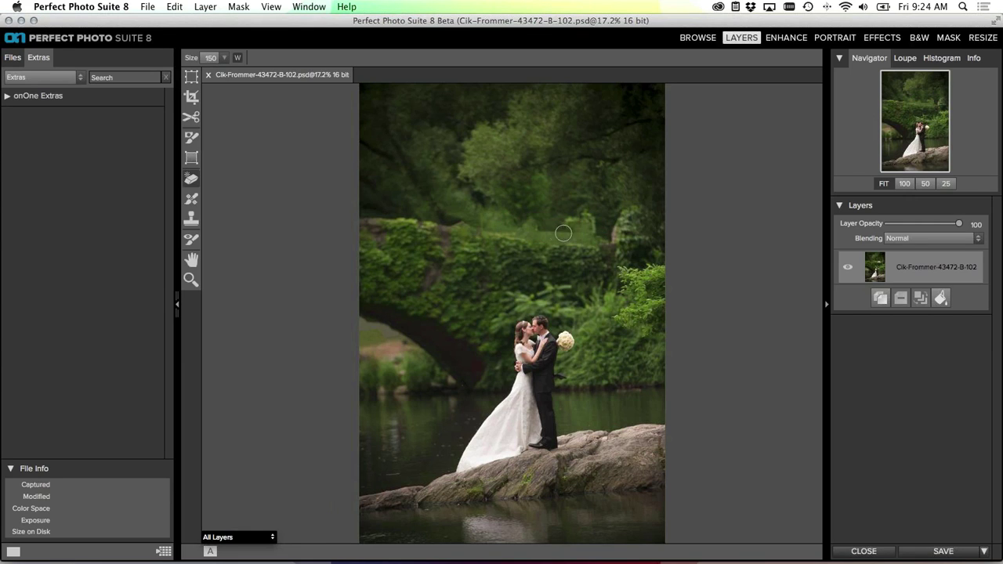
{"action": "mouse_move", "coordinate": [541, 225]}
{"action": "left_mouse_down"}
{"action": "mouse_move", "coordinate": [615, 229]}
{"action": "mouse_move", "coordinate": [612, 239]}
{"action": "left_mouse_up"}
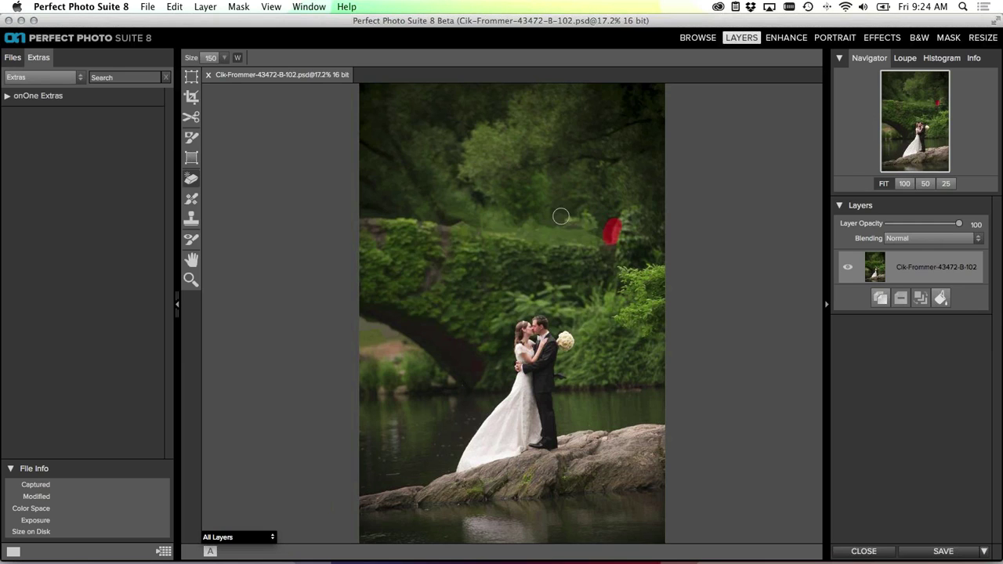
{"action": "left_click_drag", "start_coordinate": [562, 225], "coordinate": [587, 225]}
Erase the distracting bright green foliage at the photo's right edge using an eraser size of 200
{"action": "key", "text": "bracketright"}
{"action": "key", "text": "bracketright"}
{"action": "mouse_move", "coordinate": [659, 274]}
{"action": "left_mouse_down"}
{"action": "mouse_move", "coordinate": [627, 276]}
{"action": "mouse_move", "coordinate": [640, 296]}
{"action": "mouse_move", "coordinate": [624, 324]}
{"action": "mouse_move", "coordinate": [663, 317]}
{"action": "mouse_move", "coordinate": [650, 286]}
{"action": "mouse_move", "coordinate": [649, 306]}
{"action": "mouse_move", "coordinate": [631, 299]}
{"action": "left_mouse_up"}
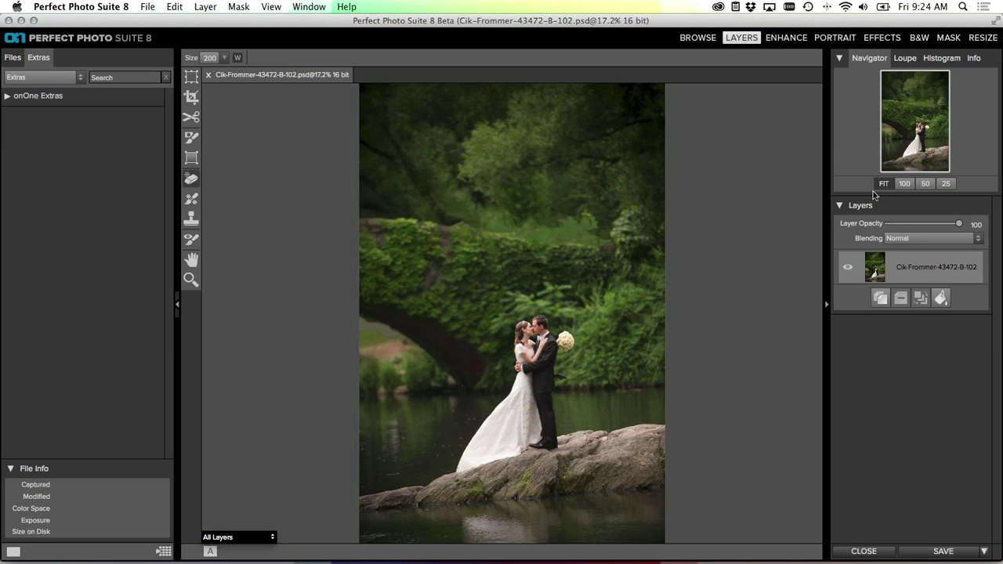
Erase the hair clip on the groom's cap at 100% zoom with a much smaller brush, and return to the whole-photo view
{"action": "left_click", "coordinate": [906, 184]}
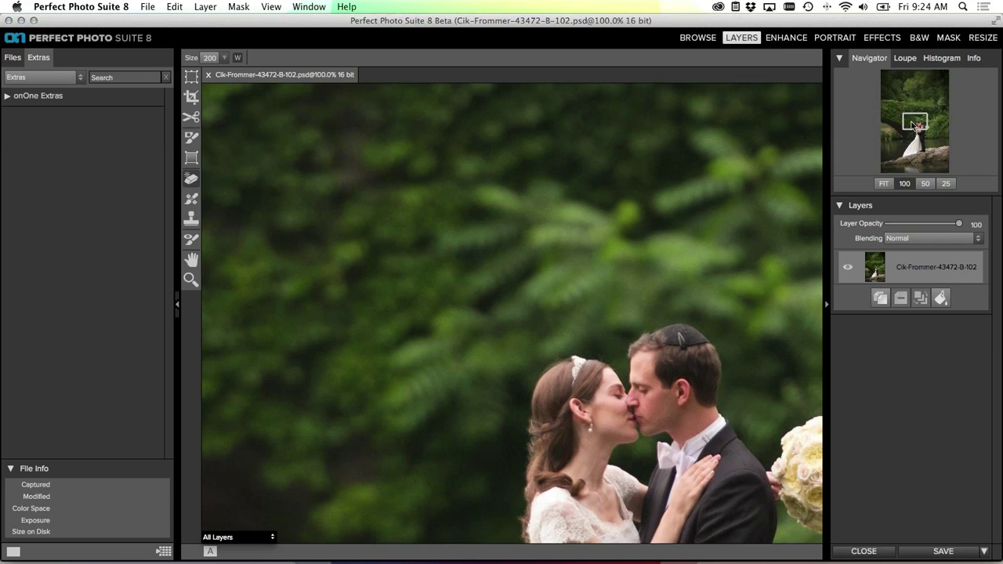
{"action": "left_click_drag", "start_coordinate": [915, 126], "coordinate": [922, 128]}
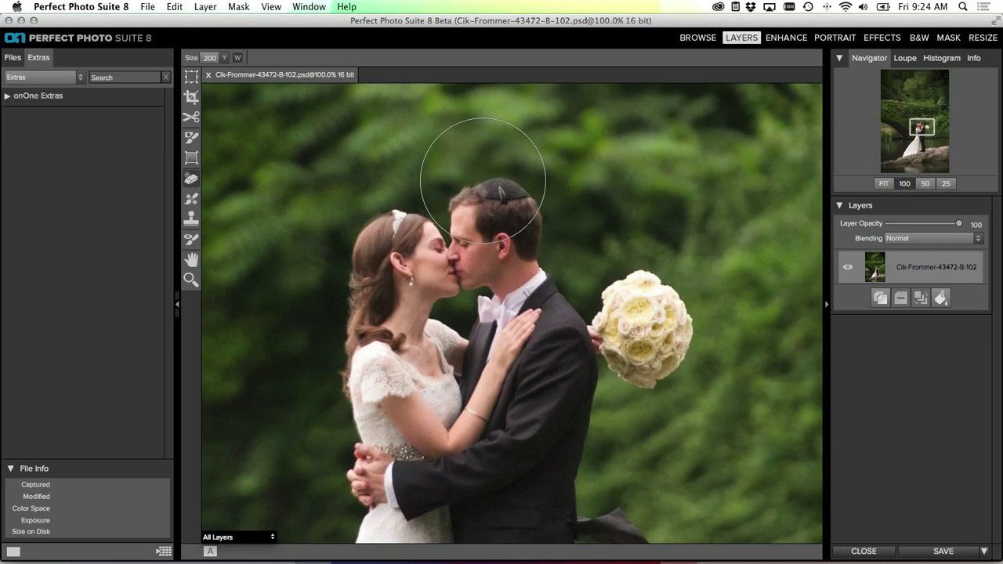
{"action": "key", "text": "bracketleft"}
{"action": "key", "text": "bracketleft"}
{"action": "key", "text": "bracketleft"}
{"action": "key", "text": "bracketleft"}
{"action": "key", "text": "bracketleft"}
{"action": "key", "text": "bracketleft"}
{"action": "key", "text": "bracketleft"}
{"action": "key", "text": "bracketleft"}
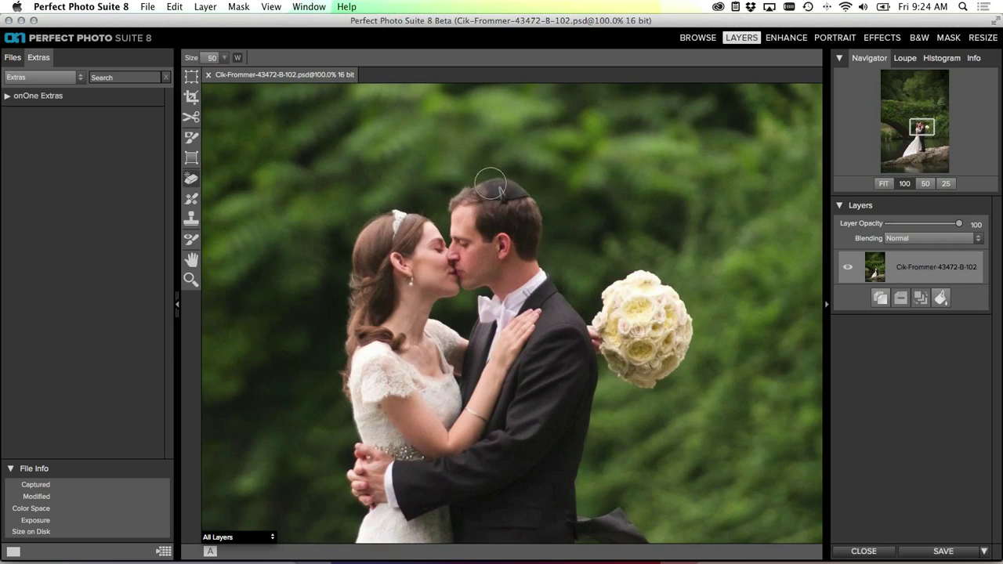
{"action": "key", "text": "bracketleft"}
{"action": "left_click", "coordinate": [501, 189]}
{"action": "double_click", "coordinate": [191, 261]}
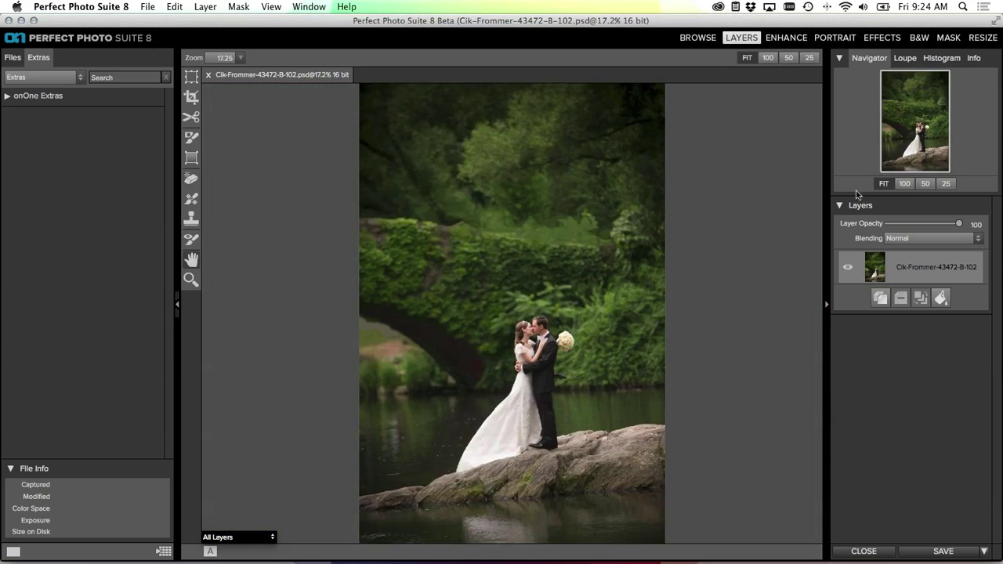
{"action": "left_click", "coordinate": [881, 40]}
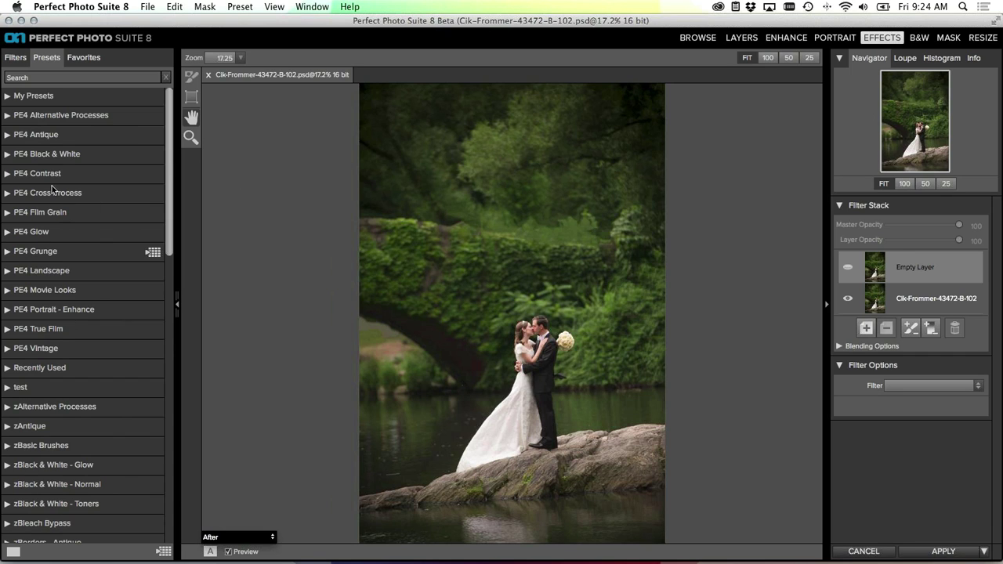
{"action": "left_click", "coordinate": [16, 58]}
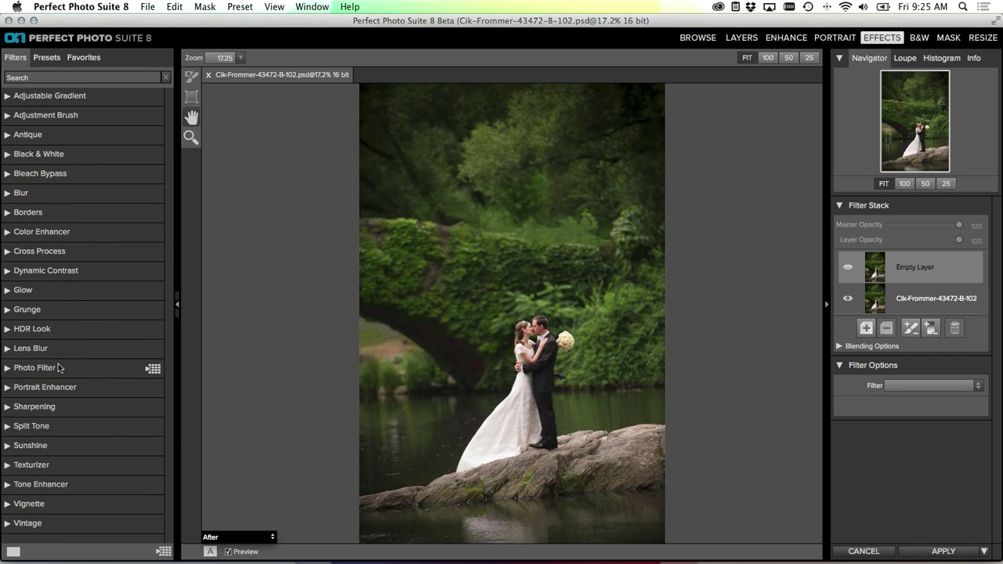
{"action": "left_click", "coordinate": [6, 349]}
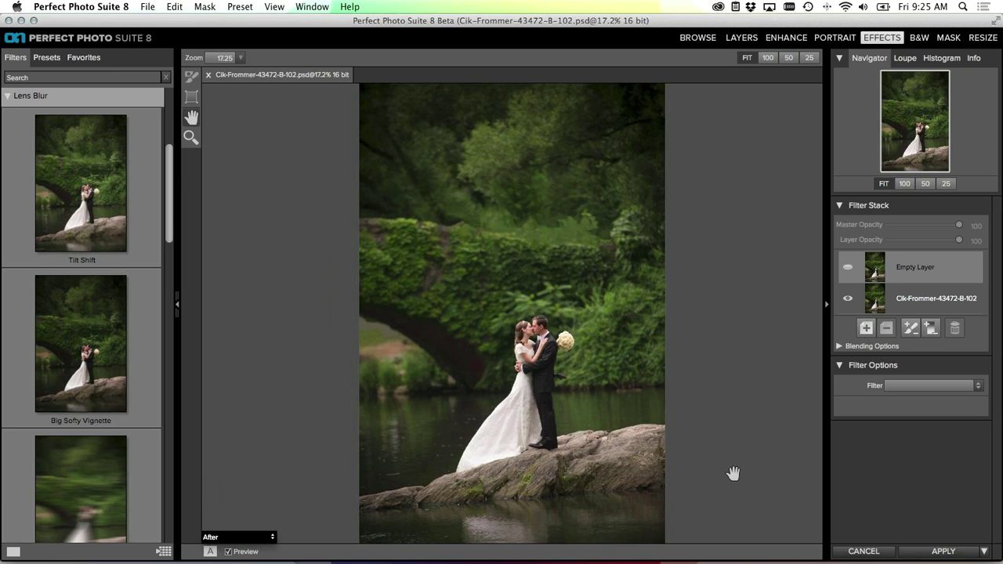
{"action": "left_click", "coordinate": [863, 552]}
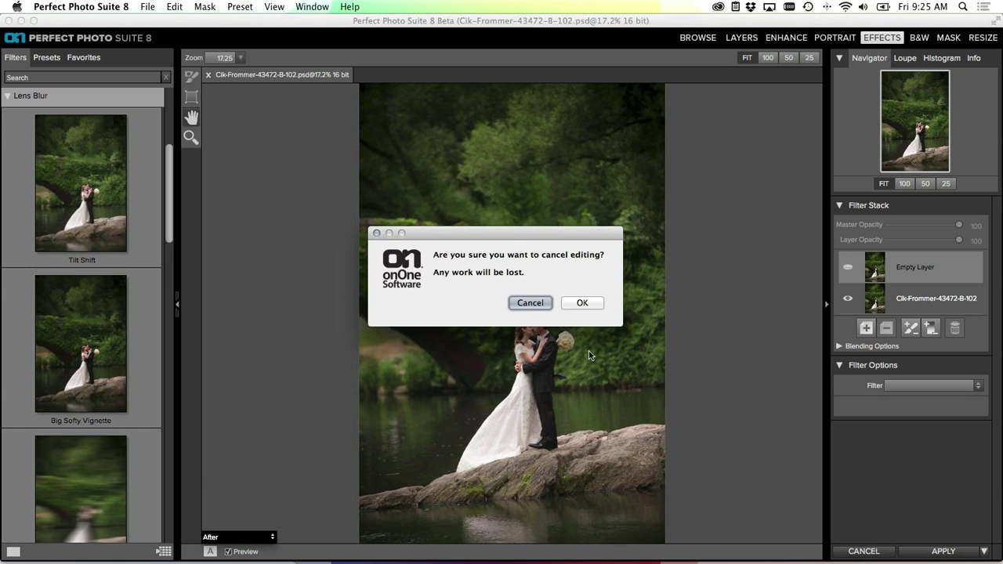
{"action": "left_click", "coordinate": [537, 305]}
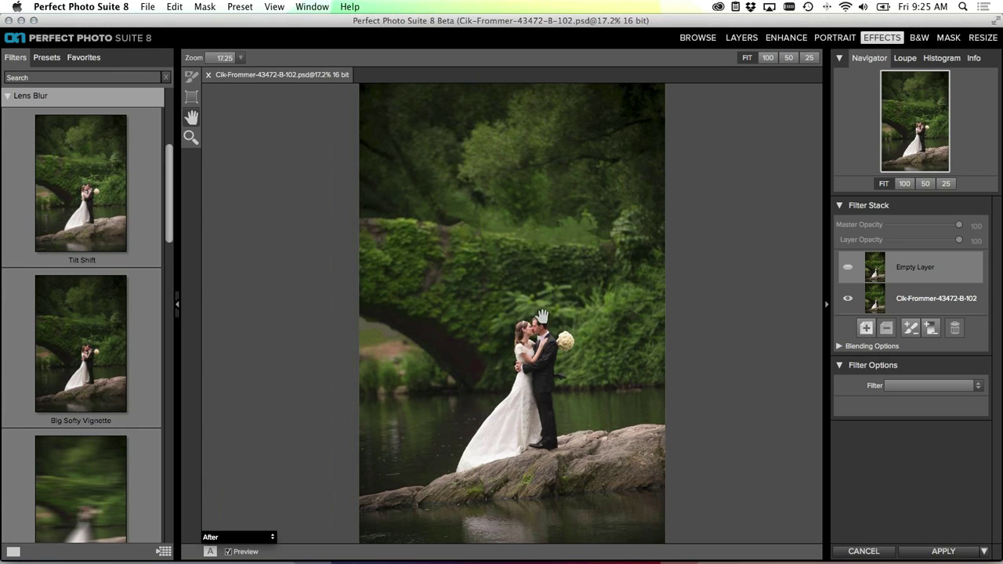
{"action": "left_click", "coordinate": [848, 552]}
{"action": "left_click", "coordinate": [580, 302]}
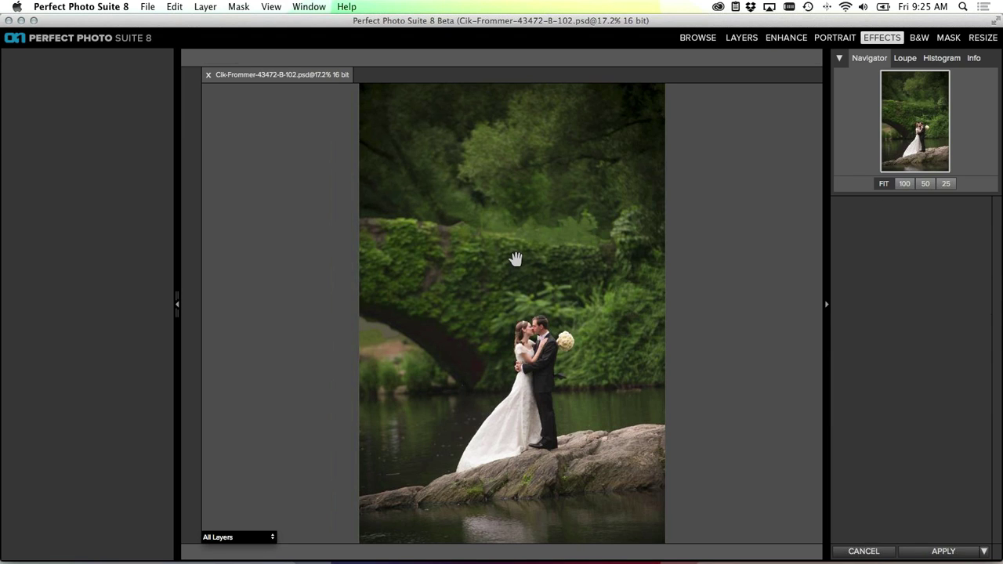
Erase the jacket flap sticking out behind the groom's back at 100% zoom using an eraser size of 35
{"action": "left_click", "coordinate": [907, 185]}
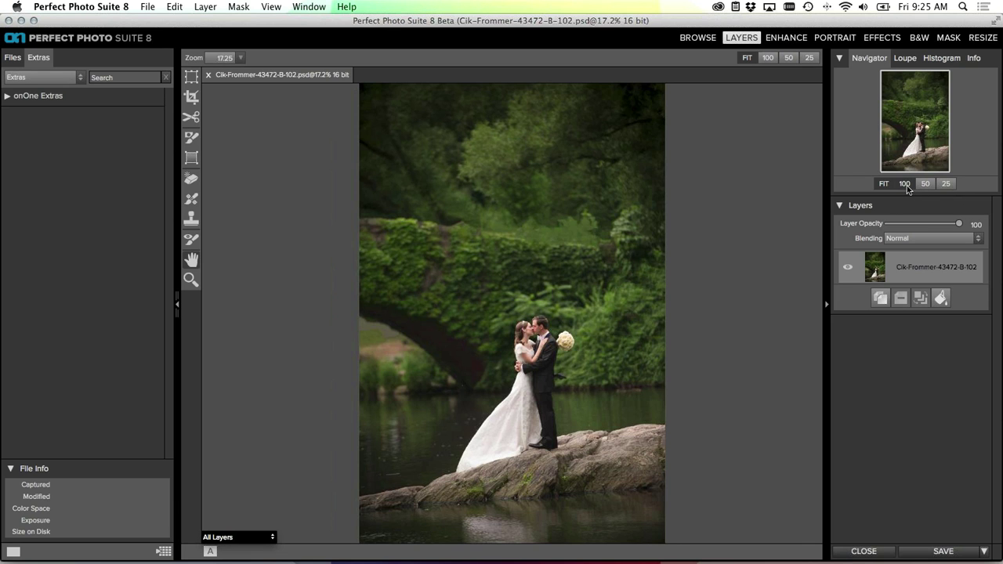
{"action": "left_click_drag", "start_coordinate": [922, 125], "coordinate": [935, 141]}
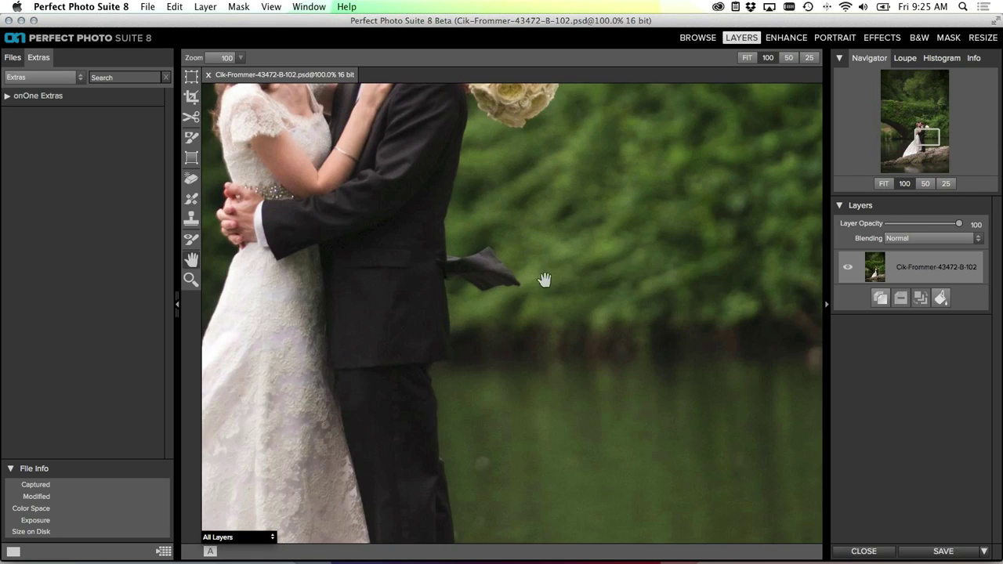
{"action": "left_click", "coordinate": [190, 179]}
{"action": "key", "text": "bracketright"}
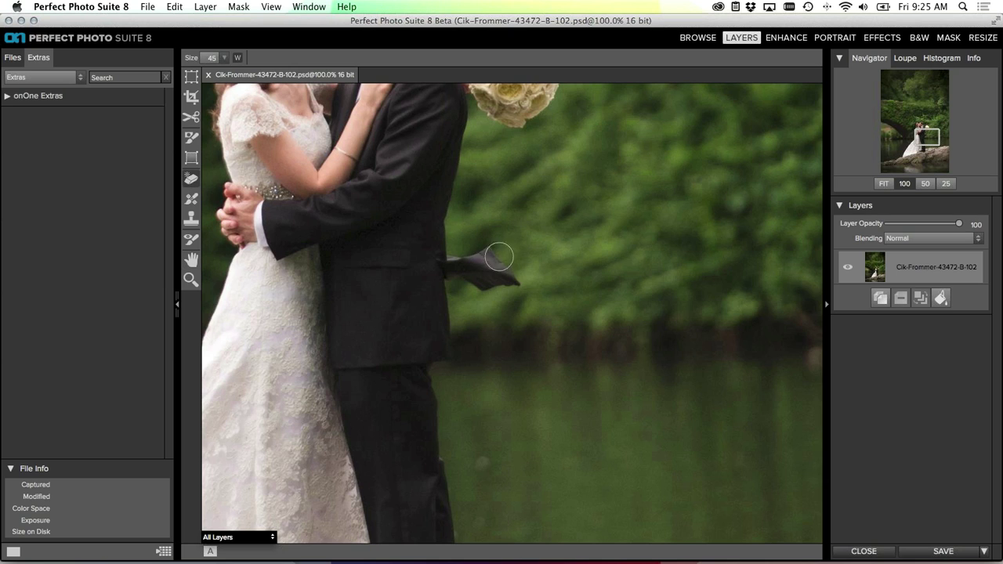
{"action": "key", "text": "bracketleft"}
{"action": "mouse_move", "coordinate": [513, 281]}
{"action": "left_mouse_down"}
{"action": "mouse_move", "coordinate": [486, 262]}
{"action": "mouse_move", "coordinate": [490, 281]}
{"action": "mouse_move", "coordinate": [454, 259]}
{"action": "mouse_move", "coordinate": [456, 275]}
{"action": "left_mouse_up"}
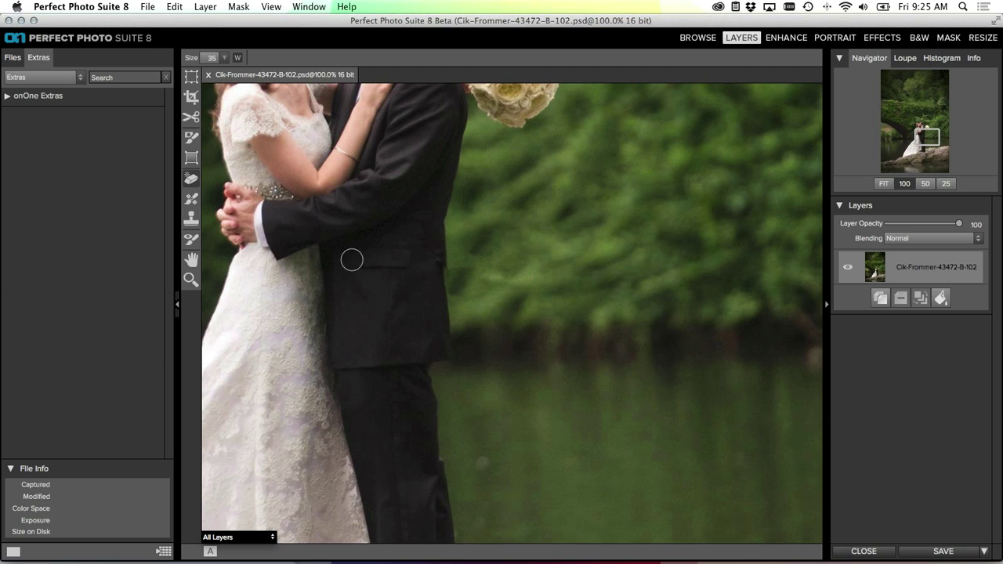
Bring the whole retouched photo into Effects and apply the Tilt Shift preset of the Lens Blur filter
{"action": "left_click", "coordinate": [884, 36]}
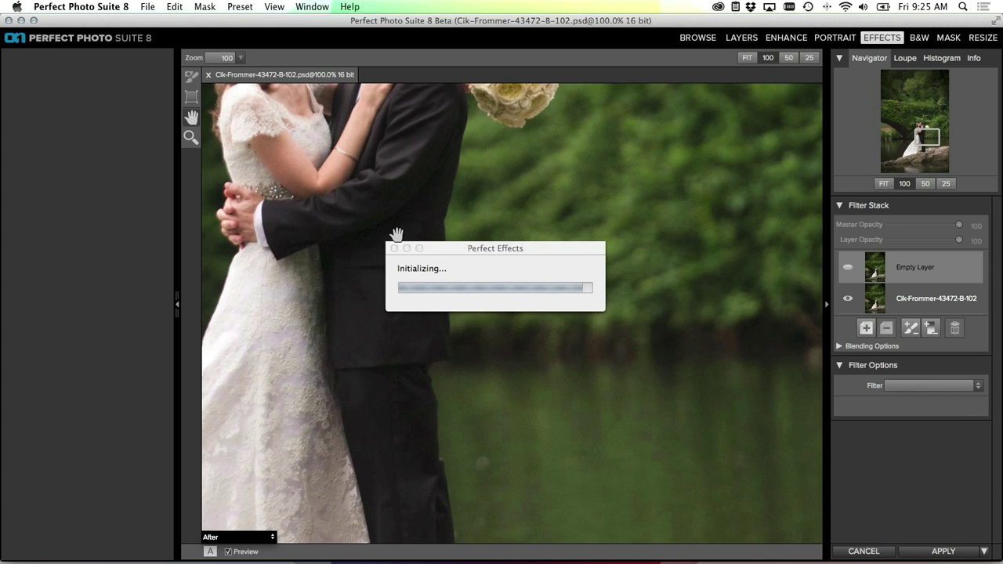
{"action": "double_click", "coordinate": [192, 119]}
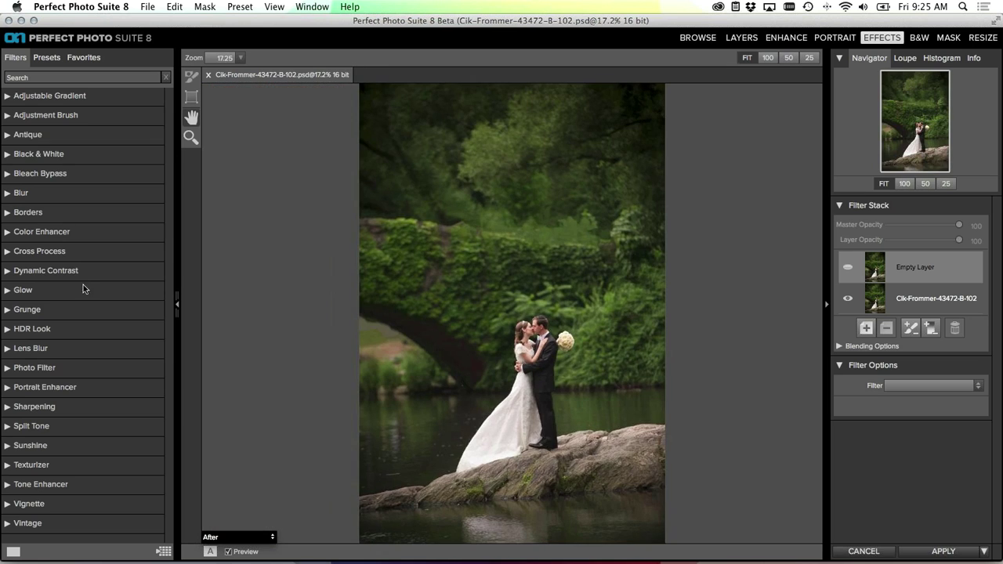
{"action": "left_click", "coordinate": [11, 350]}
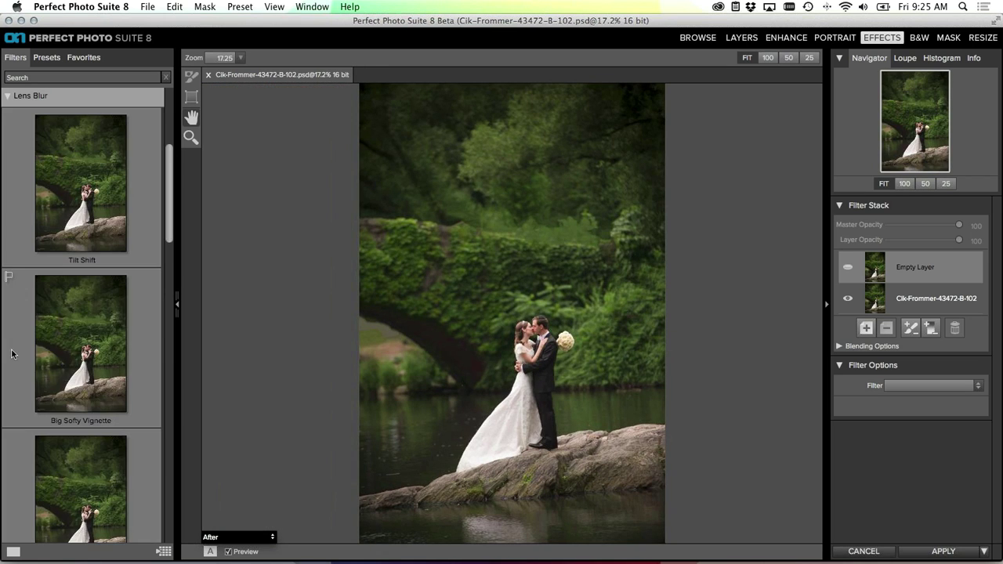
{"action": "left_click", "coordinate": [82, 196]}
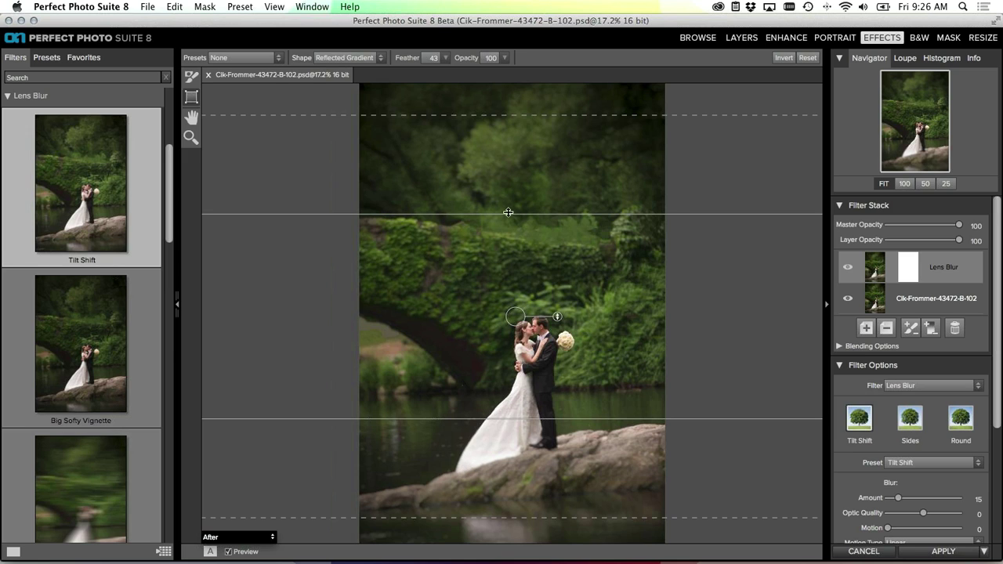
Move the tilt-shift focus area down onto the rock, narrow its feathered transition and tilt it to follow the rock's slope
{"action": "left_click_drag", "start_coordinate": [486, 217], "coordinate": [530, 428]}
{"action": "left_click_drag", "start_coordinate": [530, 469], "coordinate": [531, 477]}
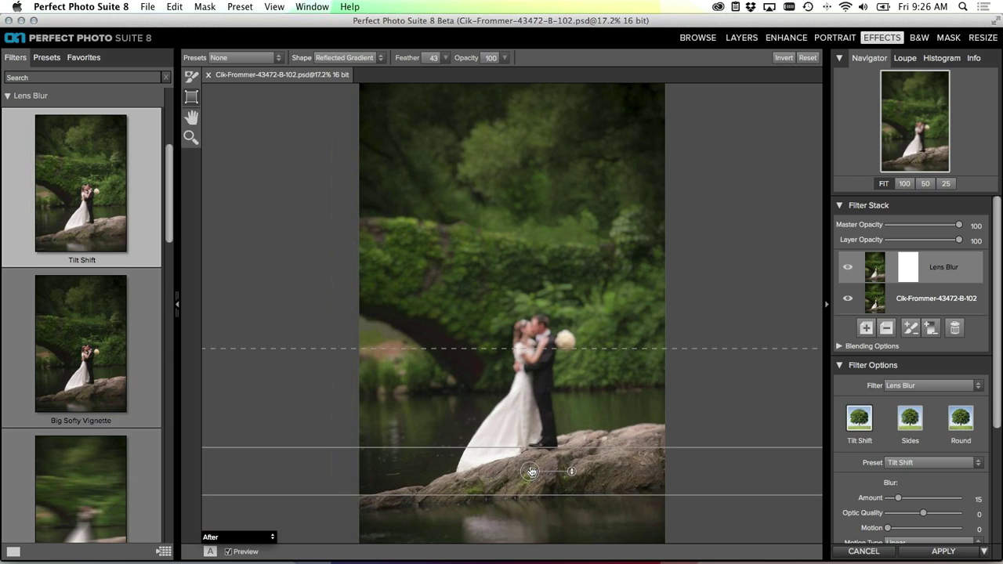
{"action": "left_click_drag", "start_coordinate": [518, 347], "coordinate": [517, 414]}
{"action": "mouse_move", "coordinate": [574, 473]}
{"action": "left_mouse_down"}
{"action": "mouse_move", "coordinate": [537, 440]}
{"action": "mouse_move", "coordinate": [571, 468]}
{"action": "left_mouse_up"}
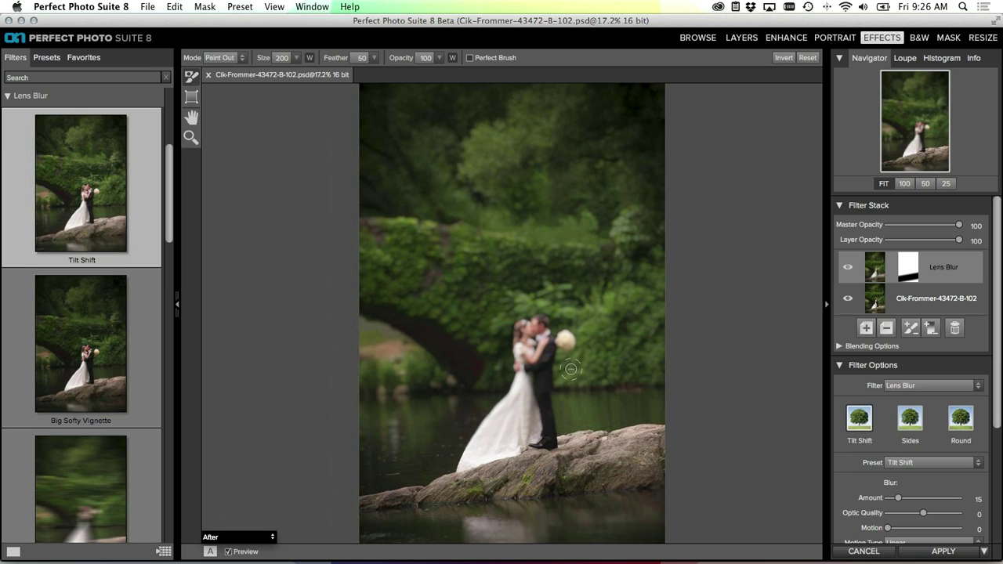
Paint the lens blur out of the couple with a size 125 brush, using Perfect Brush around the bouquet and the couple's edges
{"action": "key", "text": "bracketright"}
{"action": "key", "text": "bracketright"}
{"action": "mouse_move", "coordinate": [524, 393]}
{"action": "left_mouse_down"}
{"action": "mouse_move", "coordinate": [516, 419]}
{"action": "mouse_move", "coordinate": [526, 397]}
{"action": "mouse_move", "coordinate": [483, 445]}
{"action": "mouse_move", "coordinate": [518, 421]}
{"action": "mouse_move", "coordinate": [541, 421]}
{"action": "mouse_move", "coordinate": [545, 437]}
{"action": "mouse_move", "coordinate": [542, 331]}
{"action": "mouse_move", "coordinate": [534, 324]}
{"action": "mouse_move", "coordinate": [519, 406]}
{"action": "mouse_move", "coordinate": [543, 348]}
{"action": "mouse_move", "coordinate": [540, 322]}
{"action": "mouse_move", "coordinate": [521, 327]}
{"action": "mouse_move", "coordinate": [547, 333]}
{"action": "left_mouse_up"}
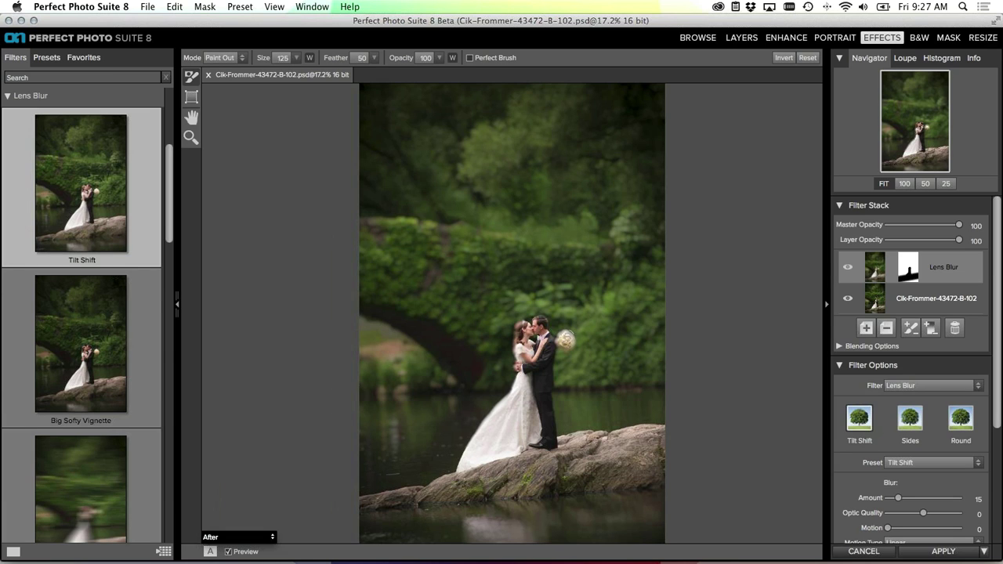
{"action": "left_click", "coordinate": [470, 58]}
{"action": "mouse_move", "coordinate": [566, 339]}
{"action": "left_mouse_down"}
{"action": "mouse_move", "coordinate": [554, 341]}
{"action": "mouse_move", "coordinate": [540, 322]}
{"action": "mouse_move", "coordinate": [517, 332]}
{"action": "mouse_move", "coordinate": [519, 324]}
{"action": "mouse_move", "coordinate": [514, 353]}
{"action": "mouse_move", "coordinate": [531, 368]}
{"action": "left_mouse_up"}
{"action": "mouse_move", "coordinate": [518, 362]}
{"action": "left_mouse_down"}
{"action": "mouse_move", "coordinate": [538, 387]}
{"action": "mouse_move", "coordinate": [519, 377]}
{"action": "mouse_move", "coordinate": [517, 384]}
{"action": "mouse_move", "coordinate": [520, 374]}
{"action": "mouse_move", "coordinate": [516, 402]}
{"action": "left_mouse_up"}
{"action": "left_click_drag", "start_coordinate": [563, 343], "coordinate": [567, 343]}
Refine the blur mask around the groom's head, shoulder and bouquet at 33.3% zoom with a size 90 brush and Perfect Brush off
{"action": "key", "text": "super+equal"}
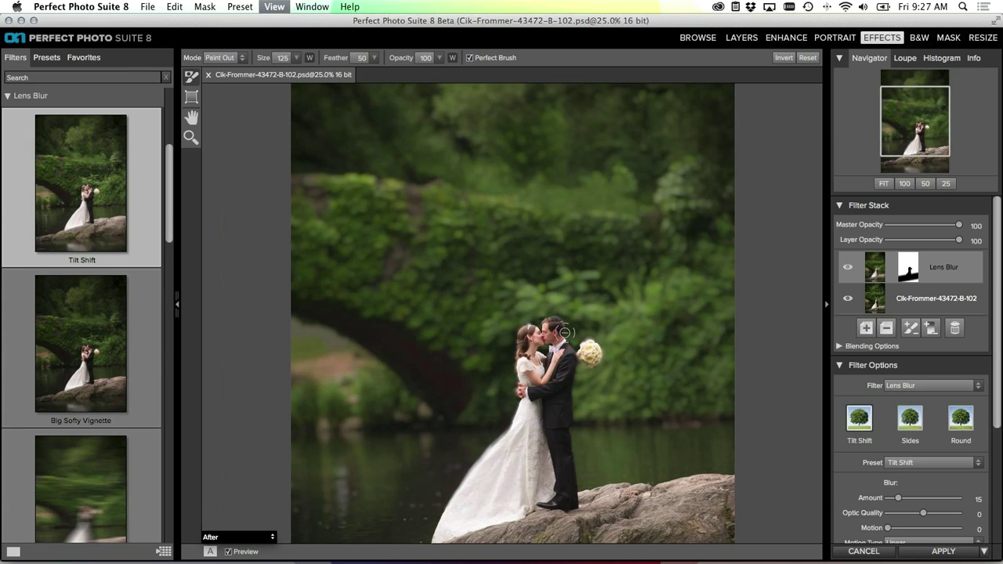
{"action": "key", "text": "super+equal"}
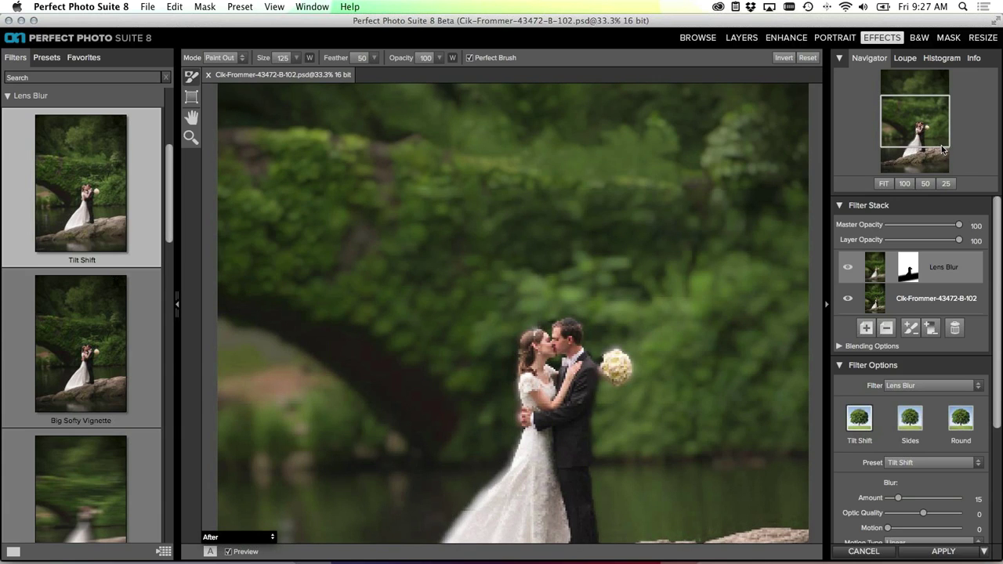
{"action": "left_click_drag", "start_coordinate": [944, 149], "coordinate": [944, 157]}
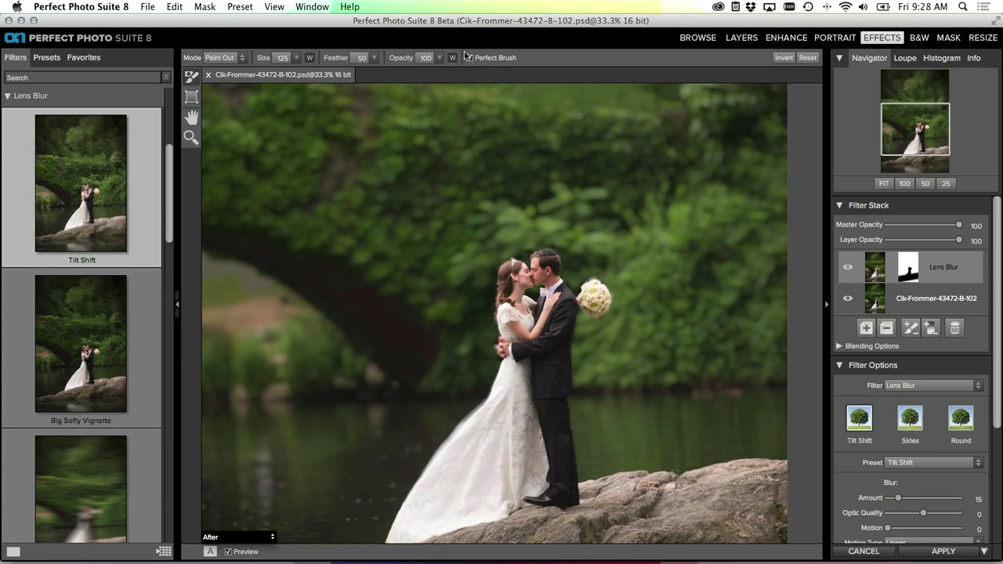
{"action": "key", "text": "bracketleft"}
{"action": "left_click_drag", "start_coordinate": [908, 157], "coordinate": [908, 164]}
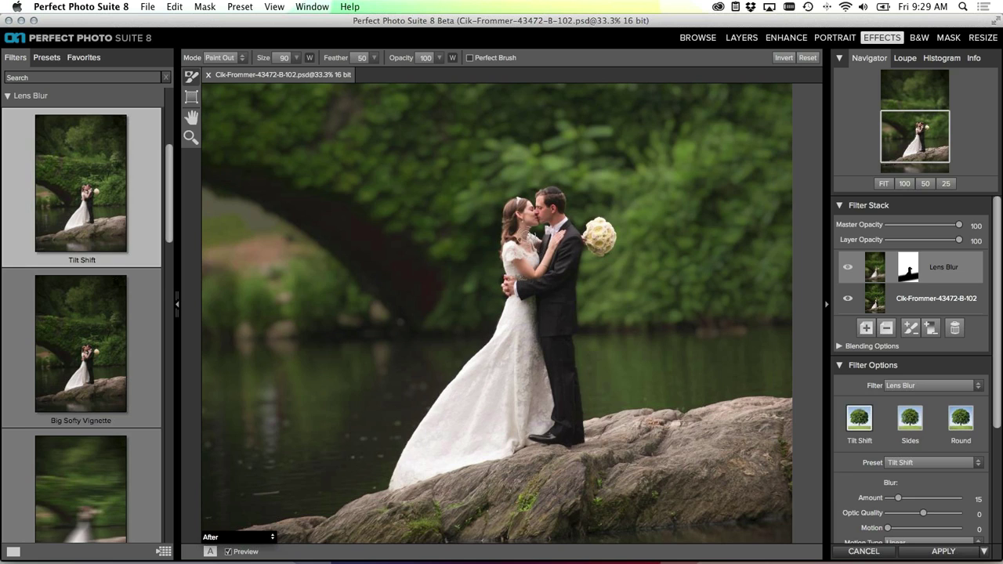
{"action": "left_click", "coordinate": [546, 190]}
{"action": "mouse_move", "coordinate": [575, 233]}
{"action": "left_mouse_down"}
{"action": "mouse_move", "coordinate": [599, 220]}
{"action": "mouse_move", "coordinate": [608, 235]}
{"action": "left_mouse_up"}
{"action": "left_click", "coordinate": [884, 185]}
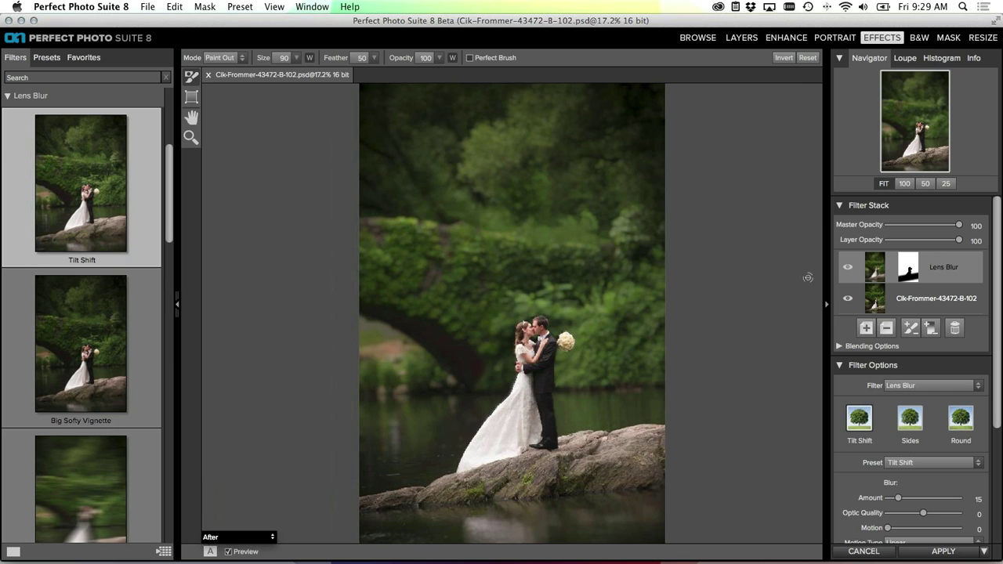
Set the lens blur's amount to 27 and brightness to -12, and compare the photo with and without the effect
{"action": "left_click_drag", "start_coordinate": [998, 331], "coordinate": [991, 444]}
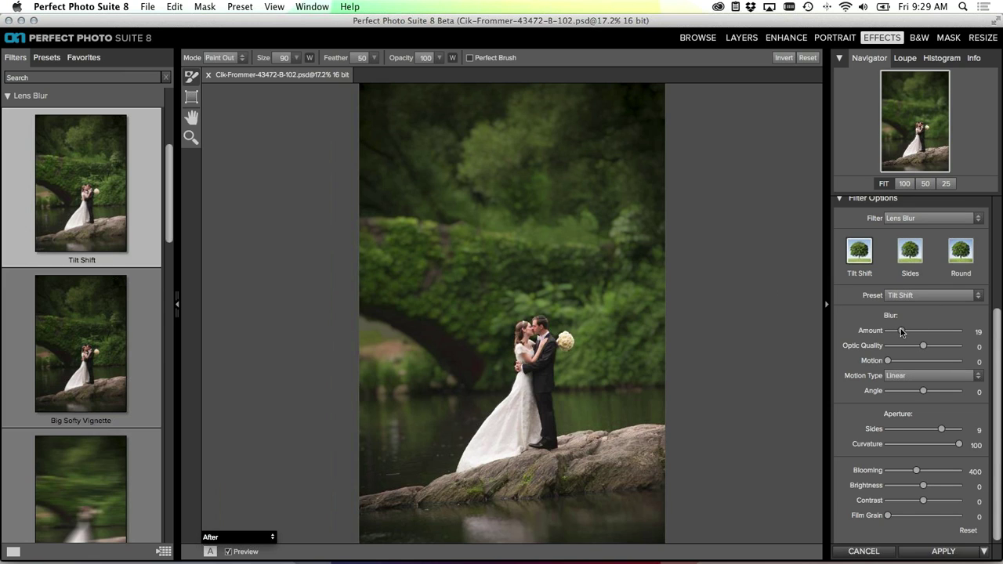
{"action": "left_click_drag", "start_coordinate": [901, 329], "coordinate": [906, 331]}
{"action": "scroll", "coordinate": [907, 331], "scroll_direction": "down", "scroll_amount": 1}
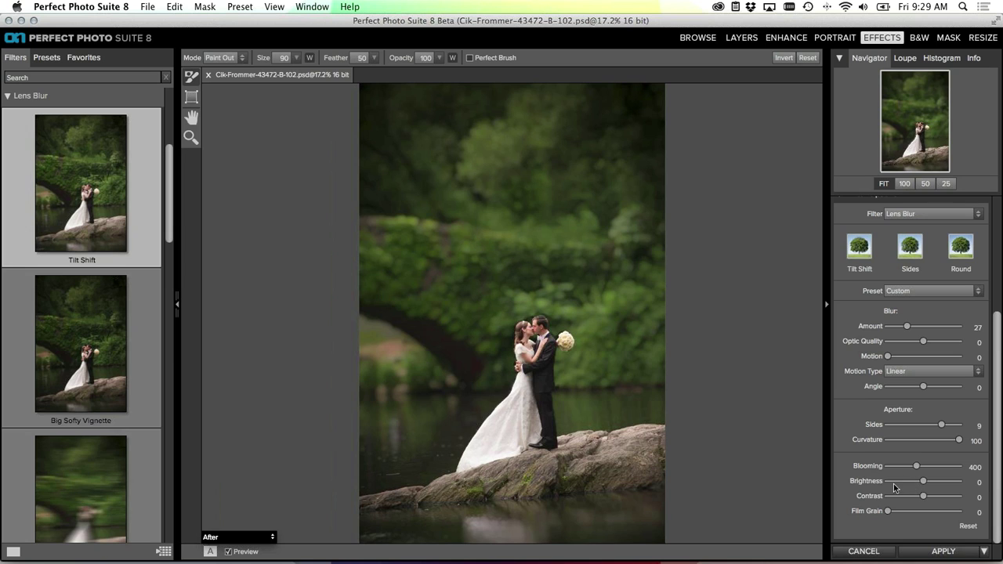
{"action": "left_click_drag", "start_coordinate": [924, 483], "coordinate": [922, 484]}
{"action": "scroll", "coordinate": [920, 484], "scroll_direction": "up", "scroll_amount": 1}
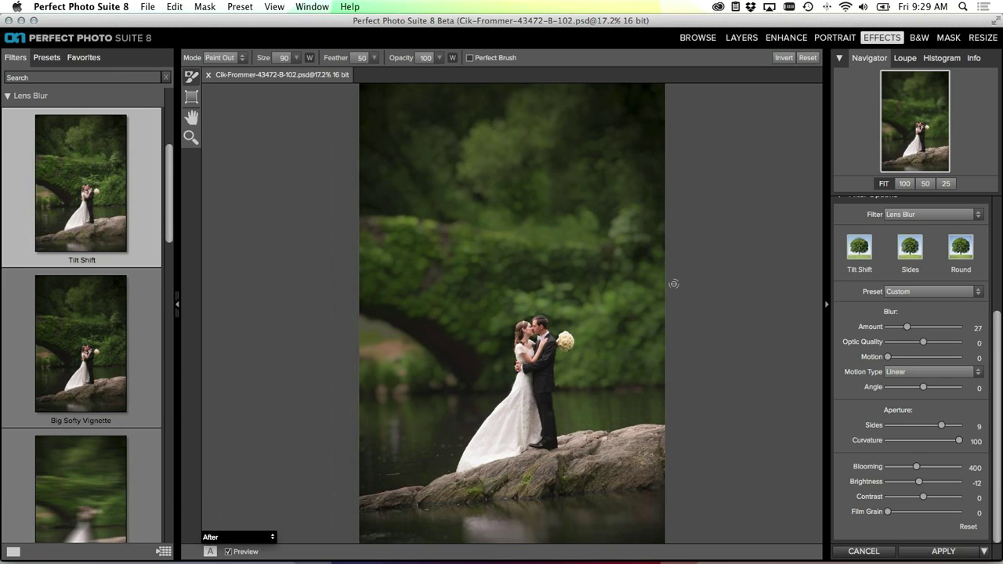
{"action": "left_click", "coordinate": [229, 552]}
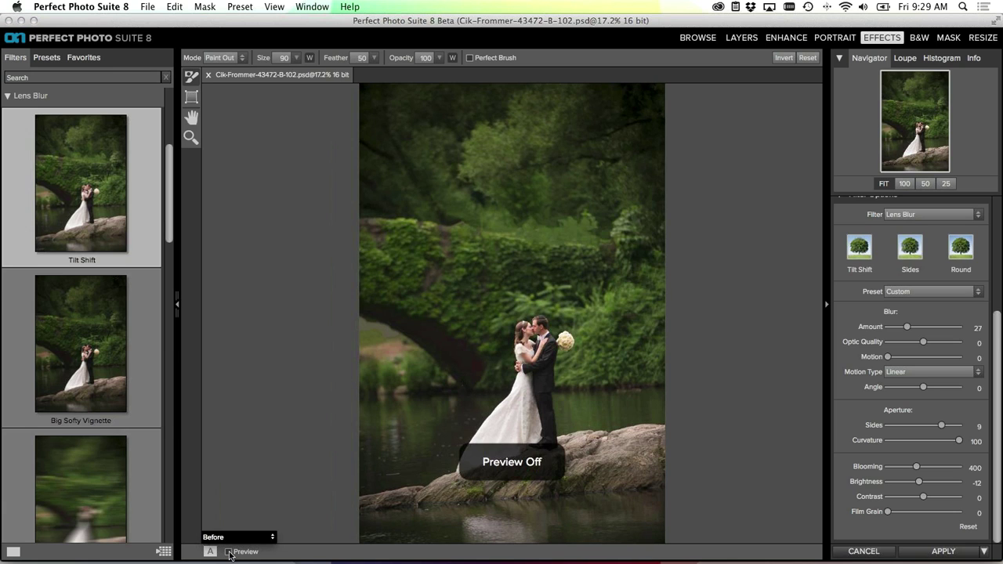
{"action": "left_click", "coordinate": [229, 552]}
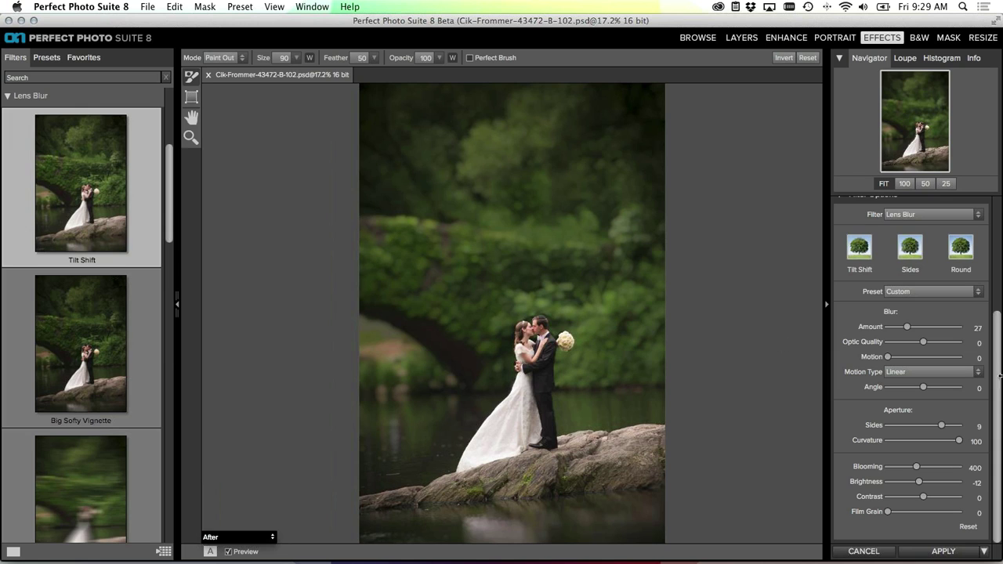
Add a filter layer above the lens blur with the Deep Forest glow and set the glow amount to 29
{"action": "left_click_drag", "start_coordinate": [1001, 378], "coordinate": [994, 247]}
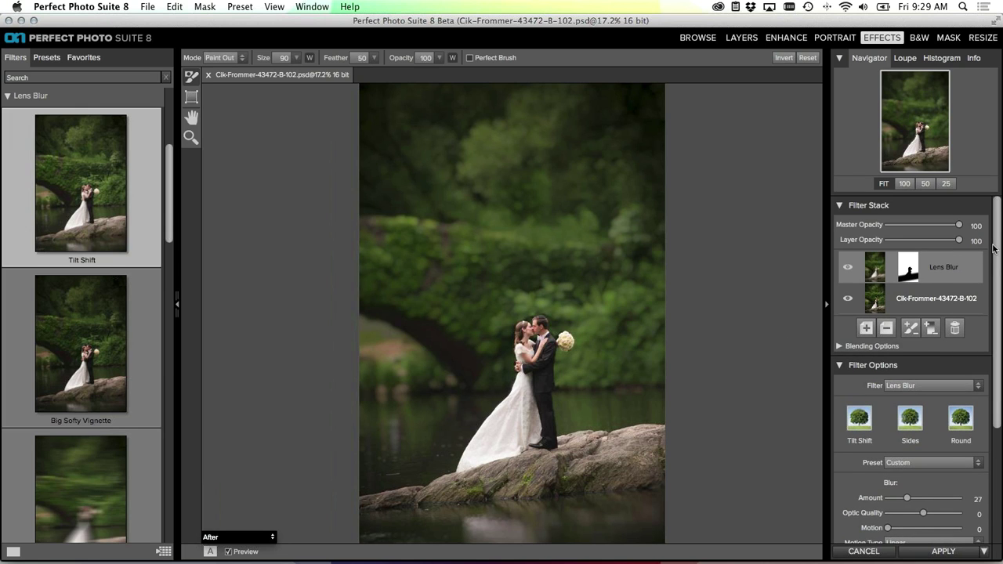
{"action": "left_click", "coordinate": [867, 329]}
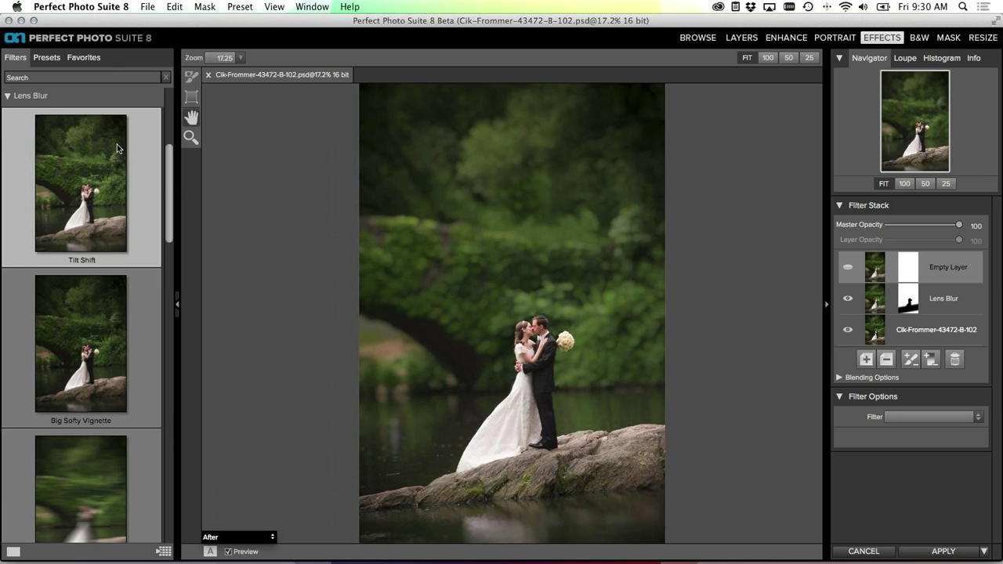
{"action": "left_click", "coordinate": [8, 98]}
{"action": "left_click", "coordinate": [8, 97]}
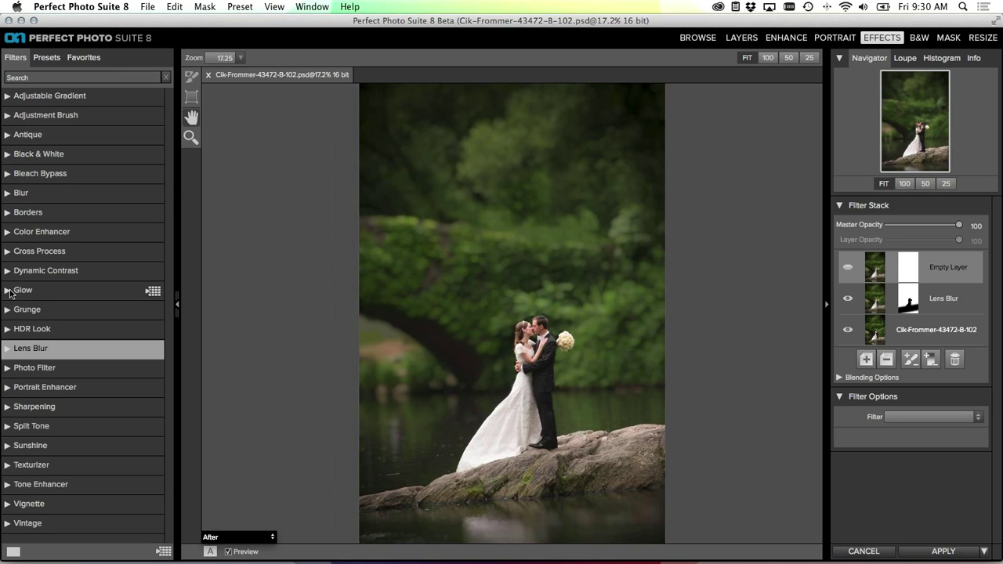
{"action": "left_click", "coordinate": [154, 294]}
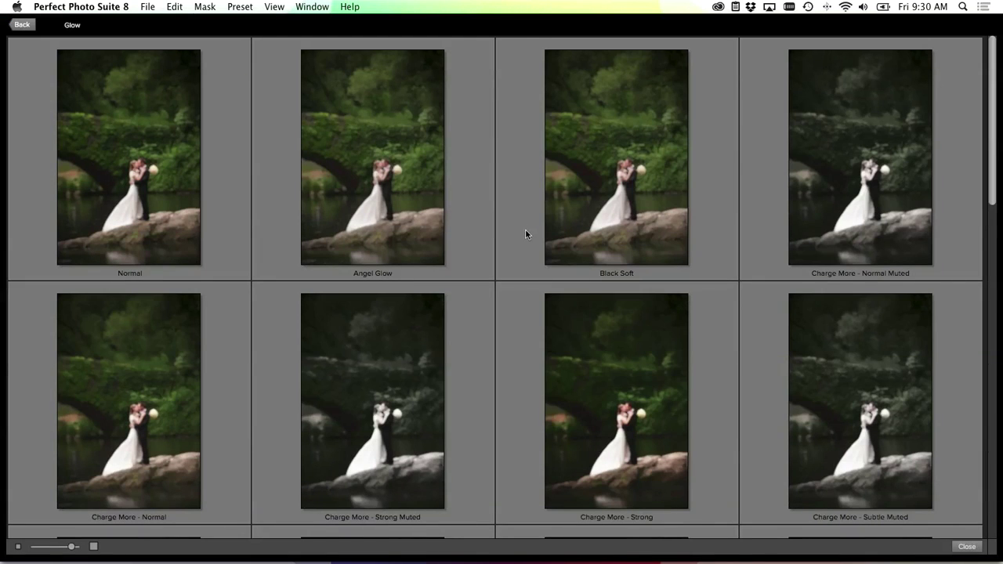
{"action": "scroll", "coordinate": [525, 262], "scroll_direction": "down", "scroll_amount": 3}
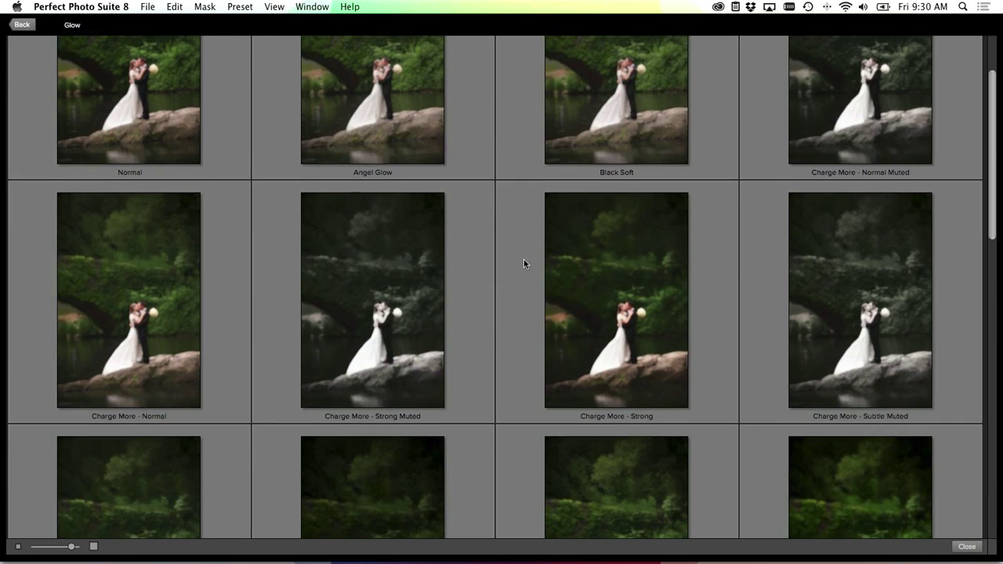
{"action": "scroll", "coordinate": [524, 260], "scroll_direction": "down", "scroll_amount": 5}
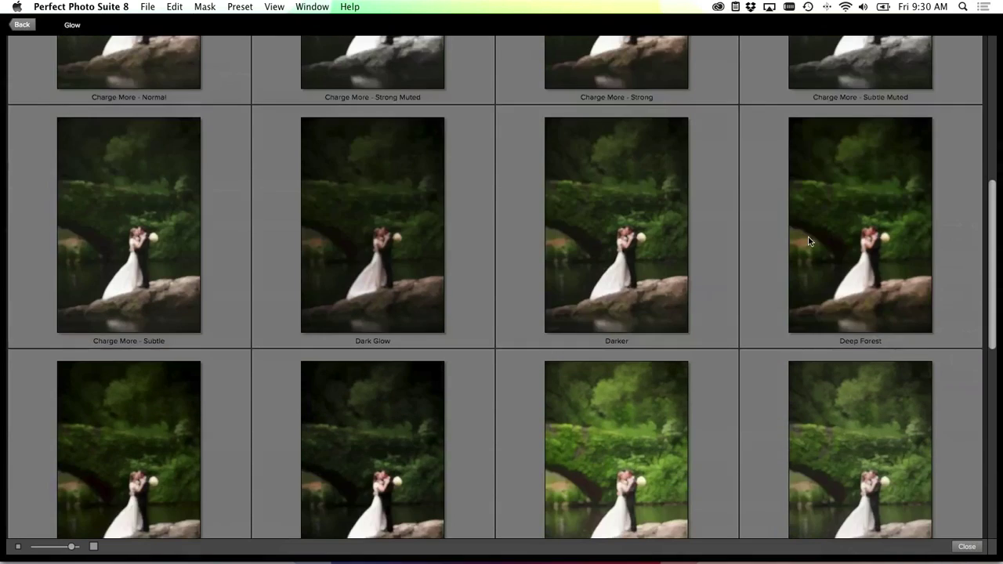
{"action": "left_click", "coordinate": [808, 237]}
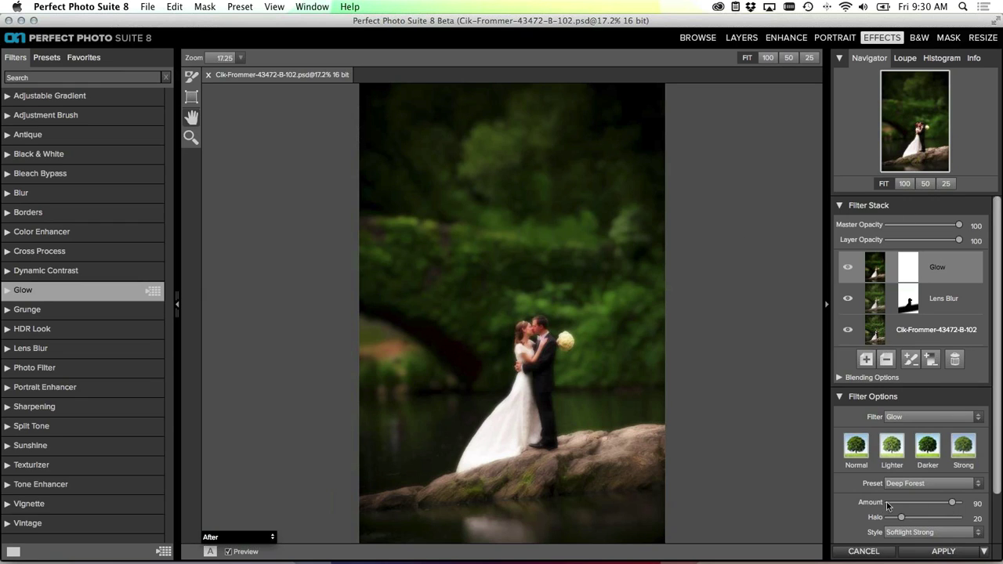
{"action": "left_click_drag", "start_coordinate": [953, 503], "coordinate": [909, 505]}
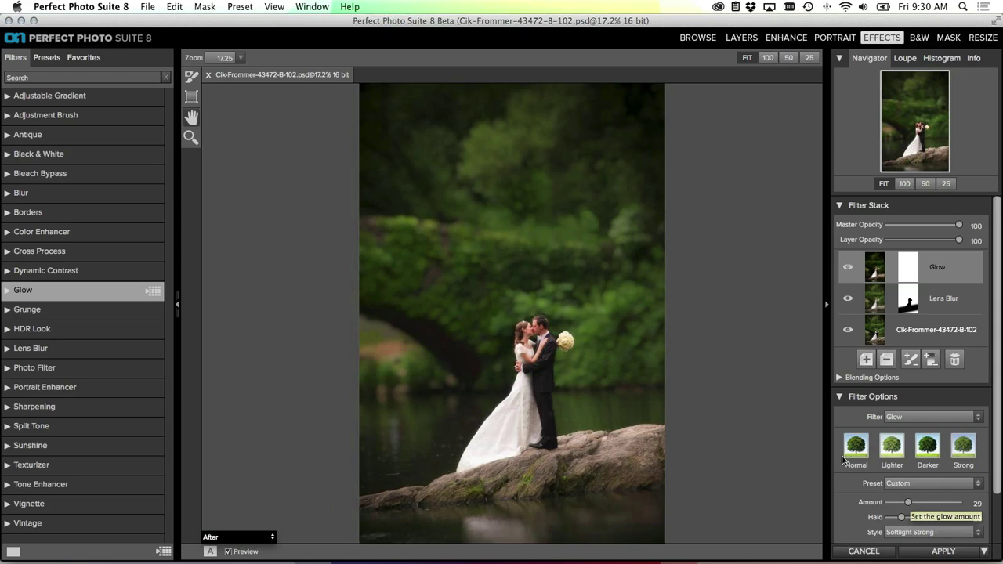
Compare the wedding photo with and without the effects, apply them, and save and close the layered file
{"action": "left_click", "coordinate": [229, 553]}
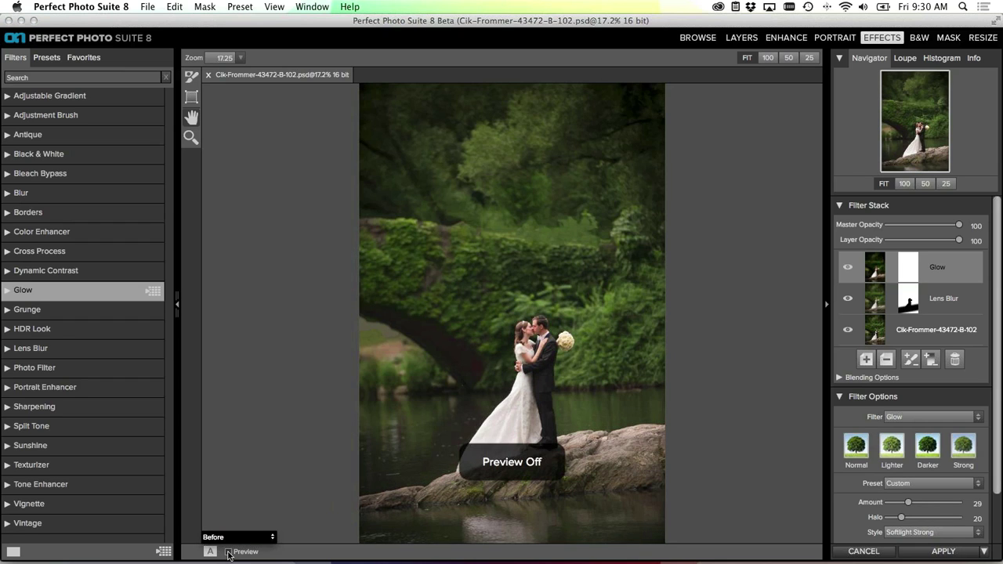
{"action": "left_click", "coordinate": [229, 553]}
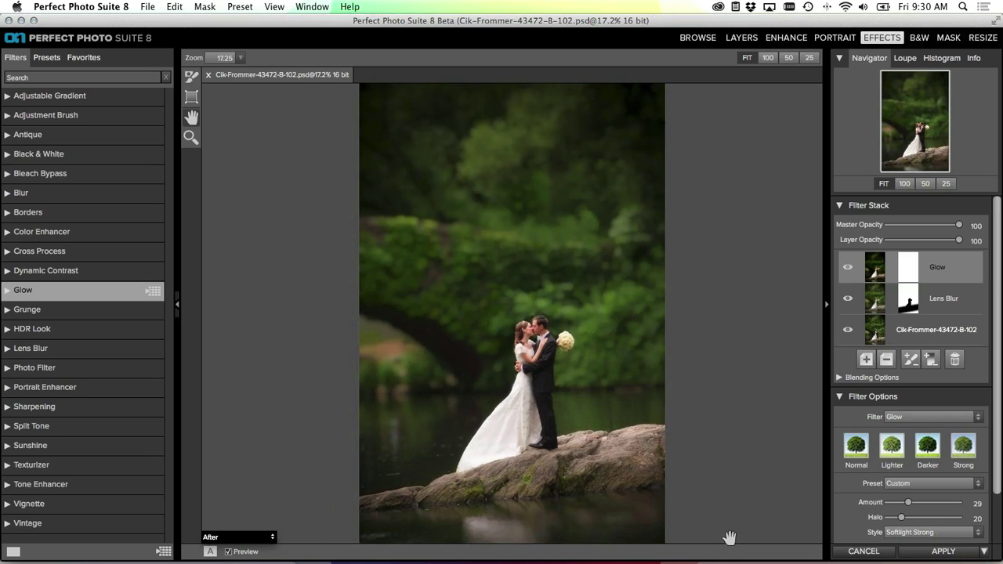
{"action": "left_click", "coordinate": [922, 554]}
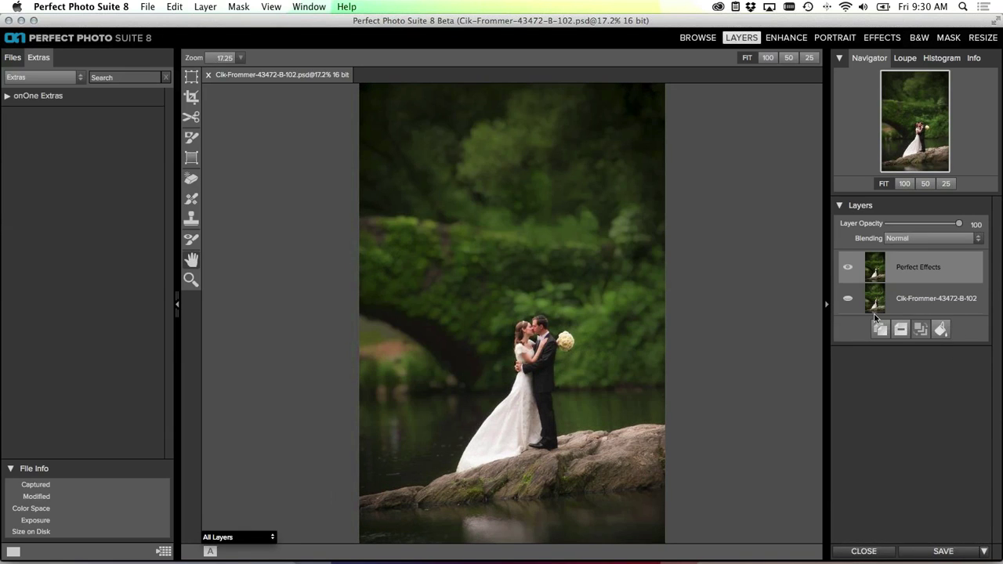
{"action": "left_click", "coordinate": [941, 554]}
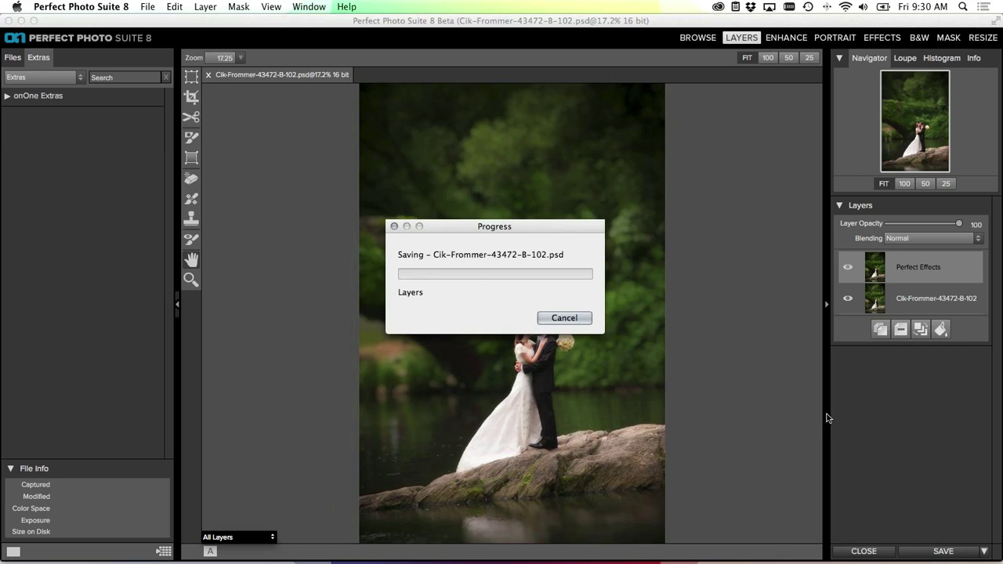
{"action": "left_click", "coordinate": [862, 552]}
Reload the Under the Hood folder in Browse and view the original wedding JPG and the finished PSD one after the other at full preview
{"action": "left_click", "coordinate": [706, 38]}
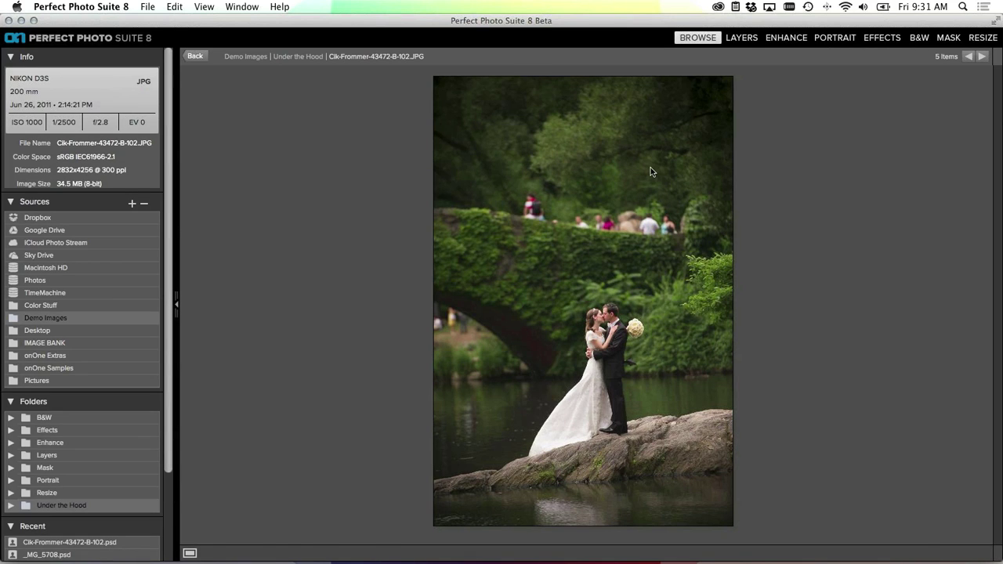
{"action": "double_click", "coordinate": [651, 167]}
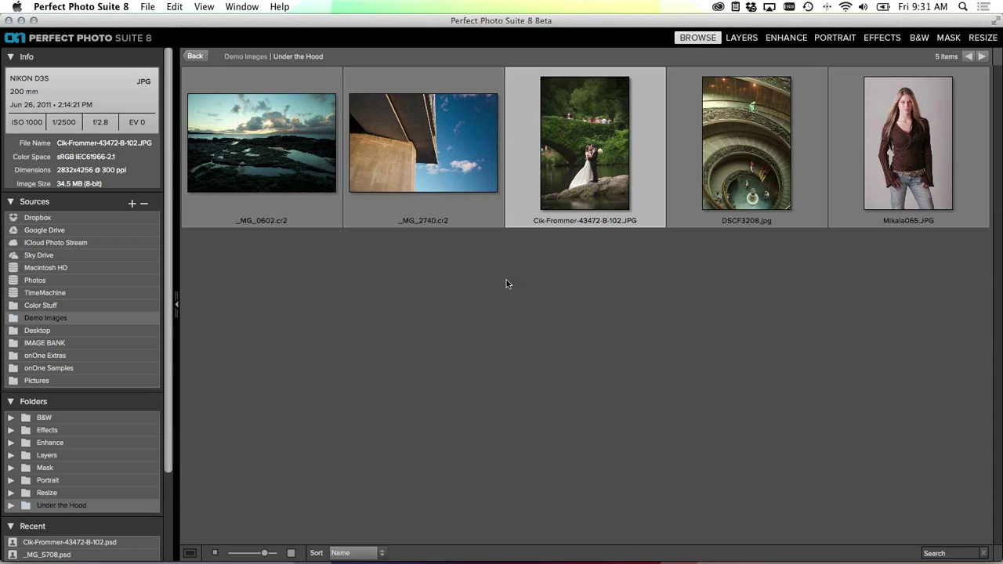
{"action": "left_click", "coordinate": [43, 493]}
{"action": "left_click", "coordinate": [45, 506]}
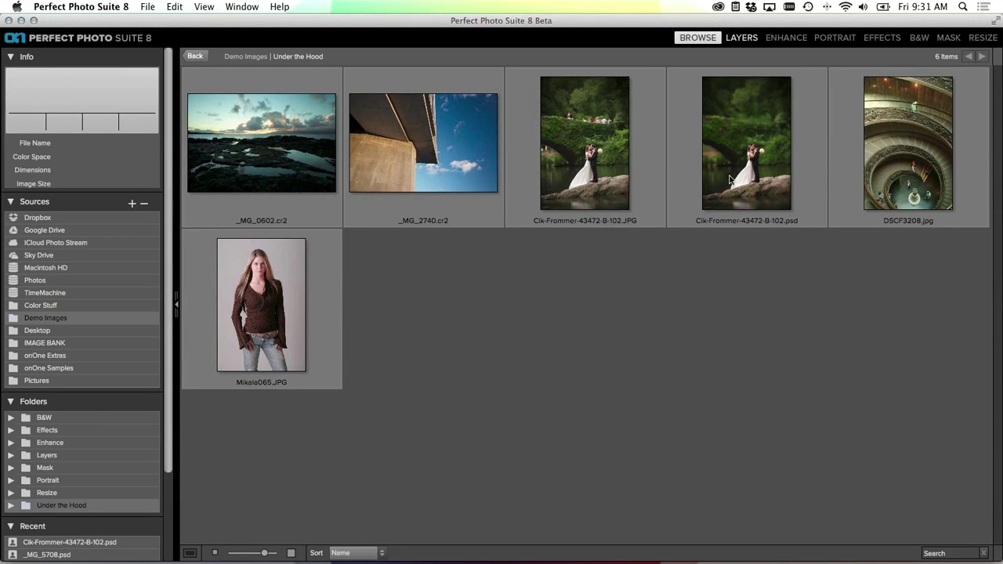
{"action": "left_click", "coordinate": [729, 180]}
{"action": "double_click", "coordinate": [730, 179]}
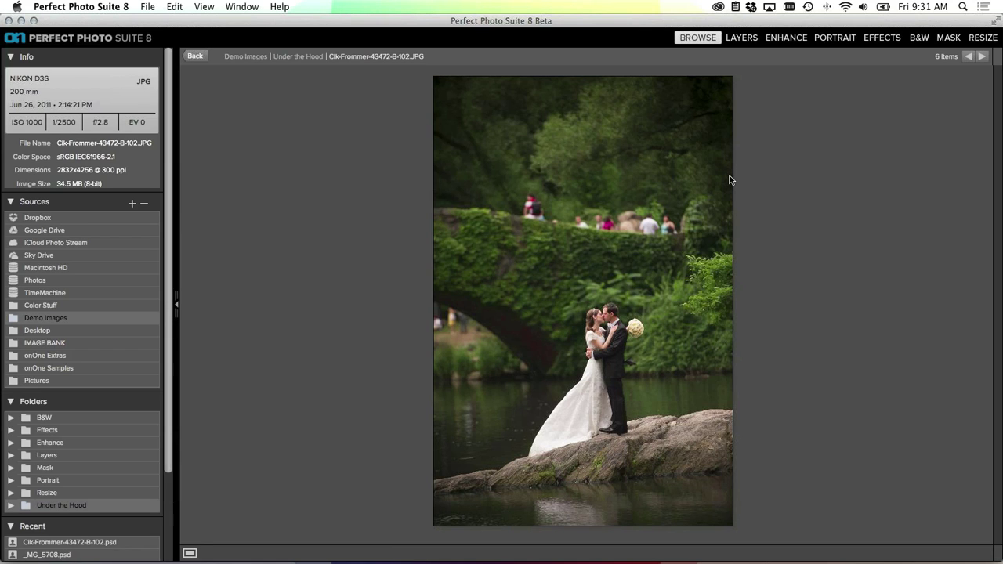
{"action": "key", "text": "Right"}
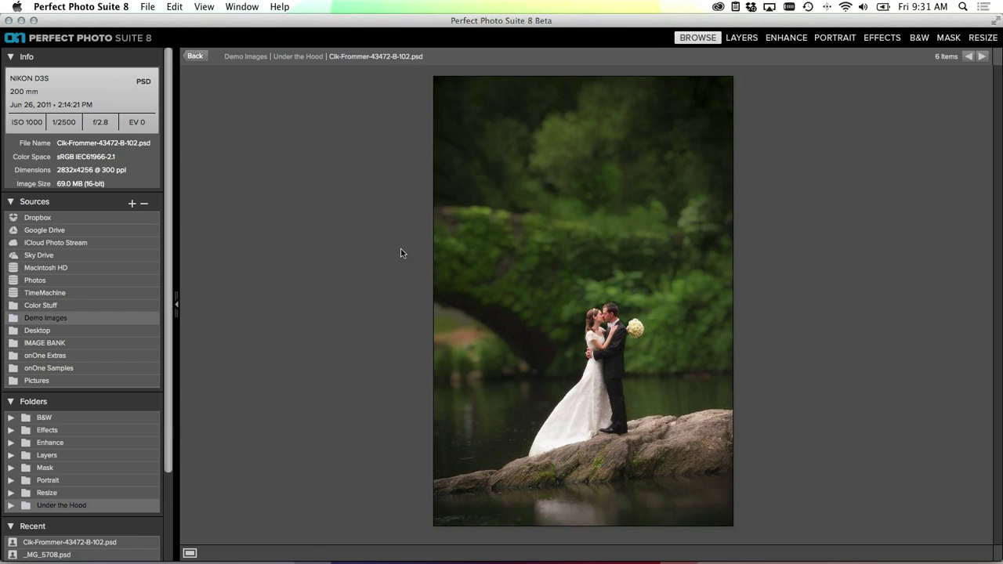
{"action": "key", "text": "Escape"}
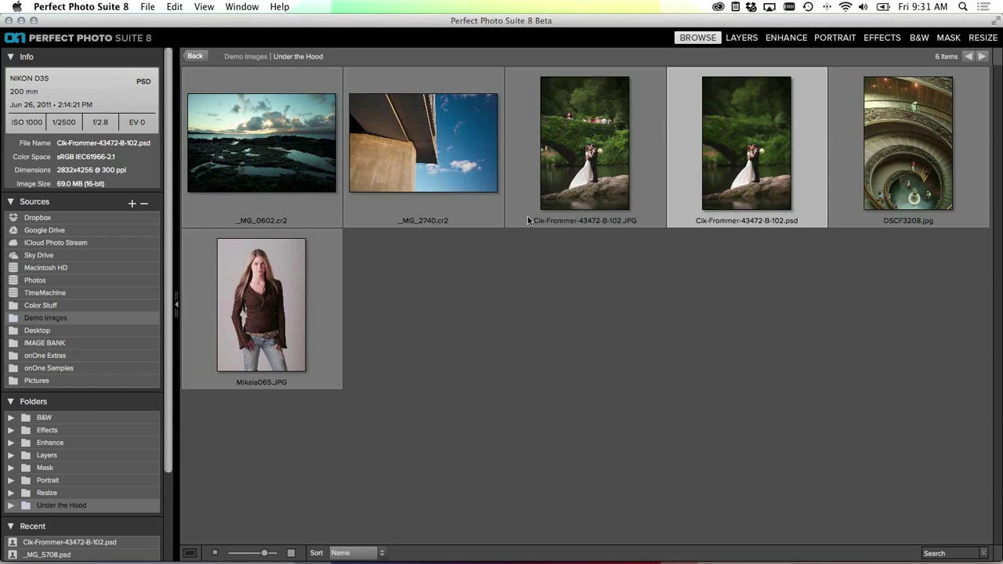
Open _MG_2740.cr2 in Layers as an edited copy in Photoshop format with ProPhoto RGB, 16 bit and 300 pixels/inch
{"action": "left_click", "coordinate": [438, 144]}
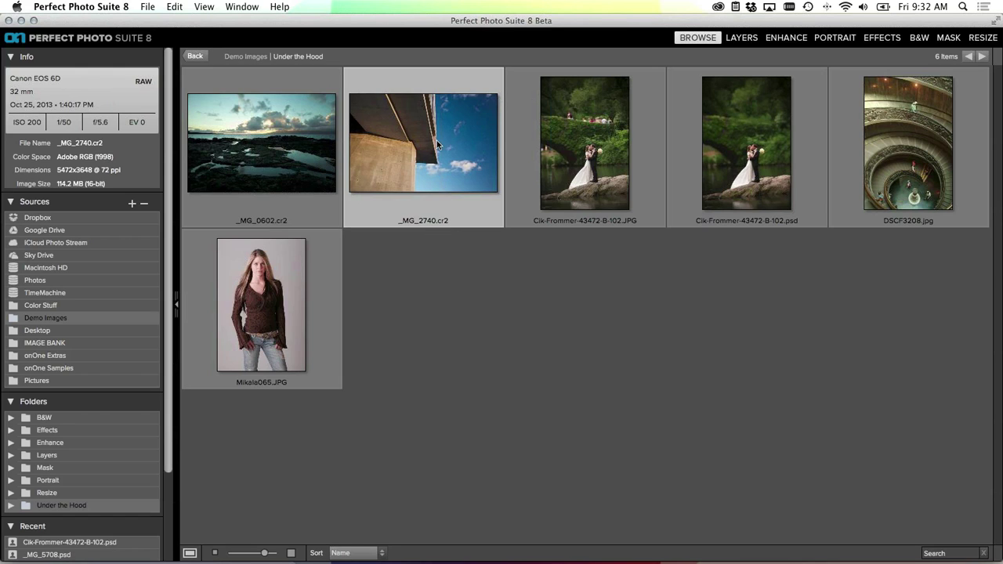
{"action": "left_click", "coordinate": [743, 40]}
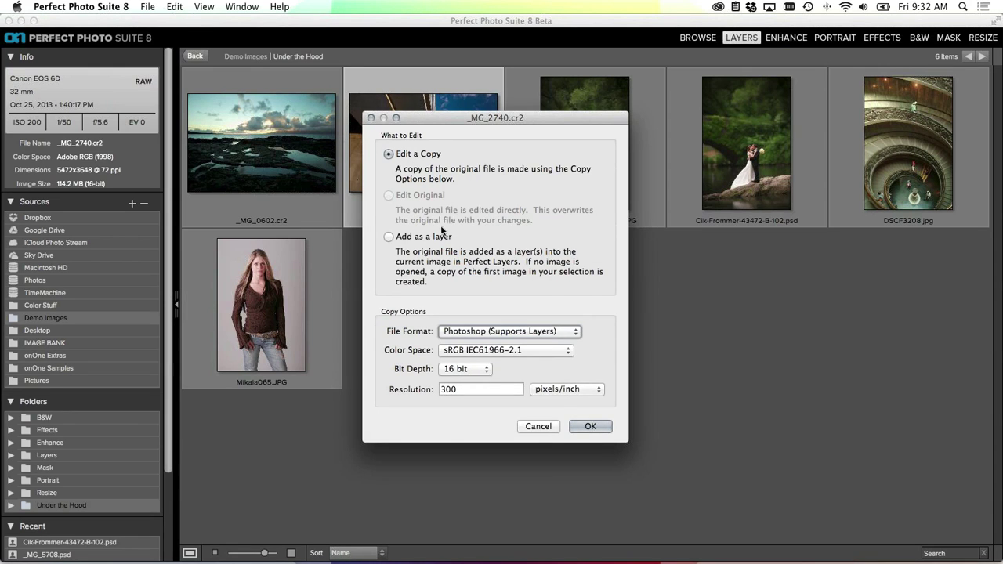
{"action": "left_click", "coordinate": [481, 358]}
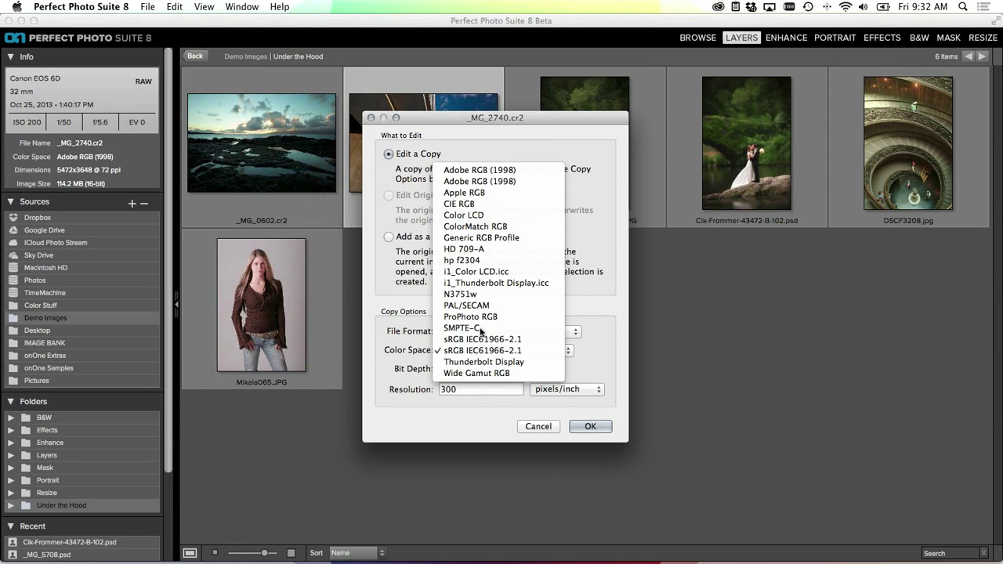
{"action": "left_click", "coordinate": [481, 318]}
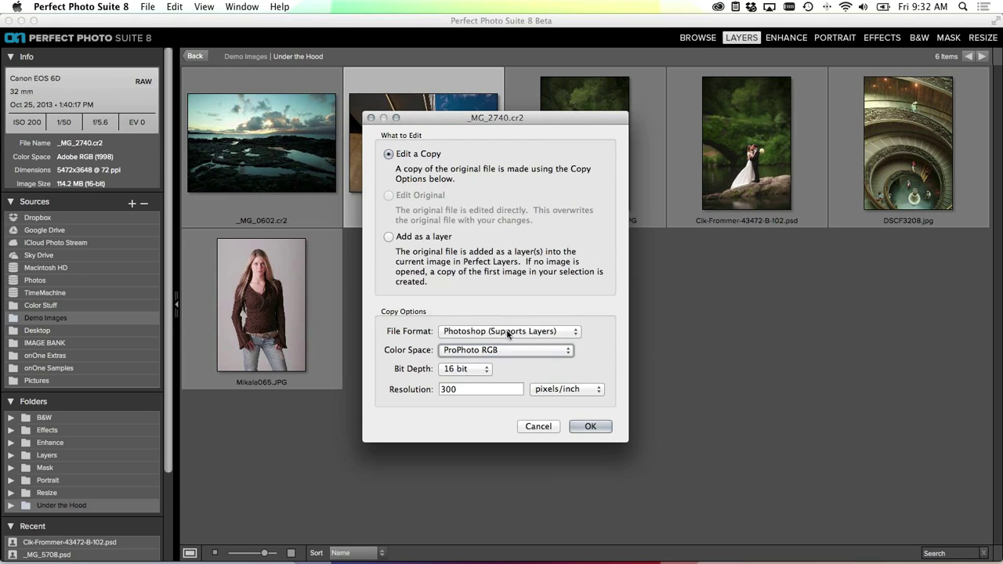
{"action": "left_click", "coordinate": [588, 427]}
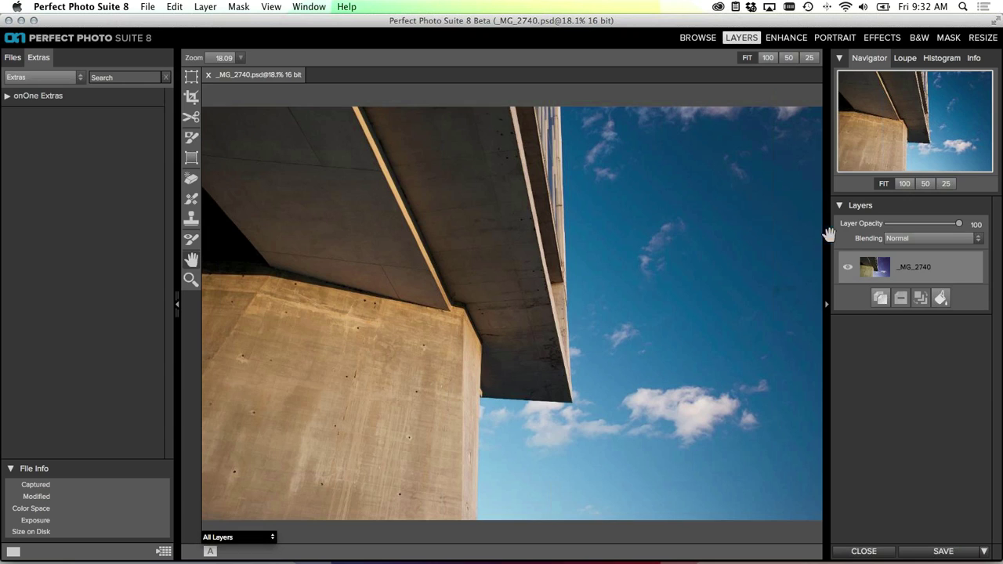
Duplicate the _MG_2740 layer and erase the dark spots in the sky beside the building with an enlarged eraser brush
{"action": "left_click", "coordinate": [880, 300]}
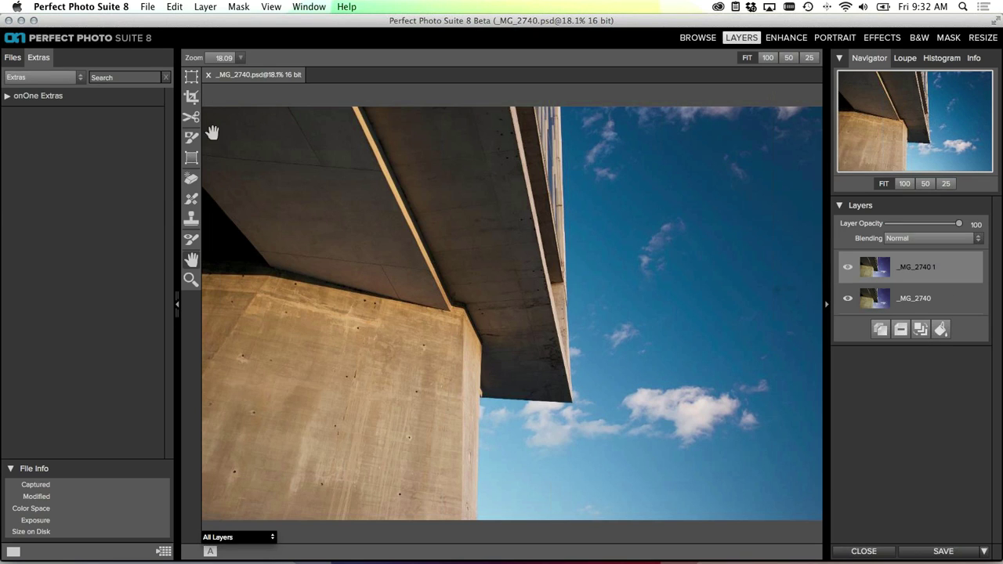
{"action": "left_click", "coordinate": [191, 179]}
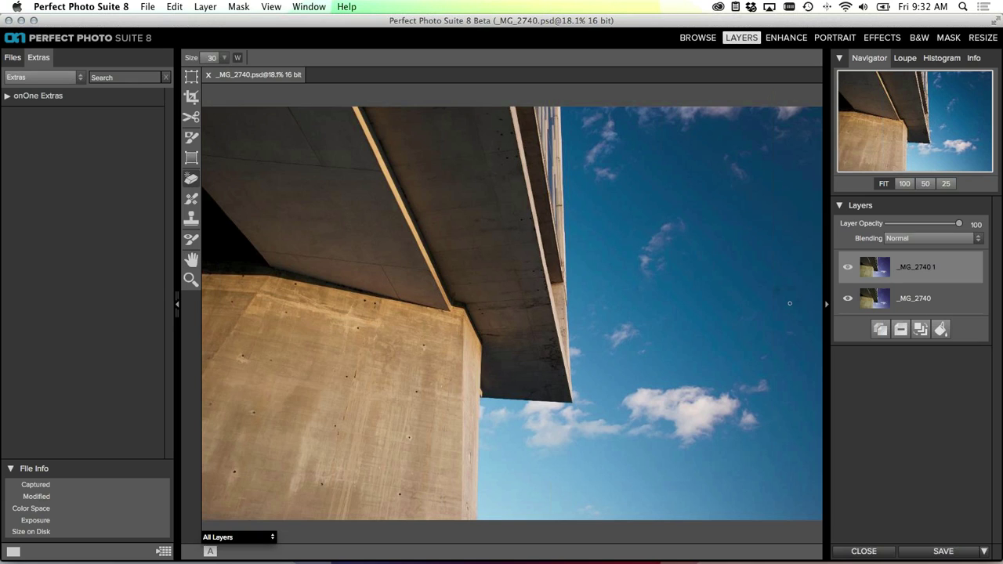
{"action": "key", "text": "bracketright"}
{"action": "key", "text": "bracketright"}
{"action": "key", "text": "bracketright"}
{"action": "key", "text": "bracketright"}
{"action": "key", "text": "bracketright"}
{"action": "key", "text": "bracketright"}
{"action": "mouse_move", "coordinate": [775, 291]}
{"action": "left_mouse_down"}
{"action": "mouse_move", "coordinate": [793, 284]}
{"action": "mouse_move", "coordinate": [797, 303]}
{"action": "left_mouse_up"}
Take the duplicated layer into Effects and add an Adjustment Brush layer with the Detail preset
{"action": "left_click", "coordinate": [893, 40]}
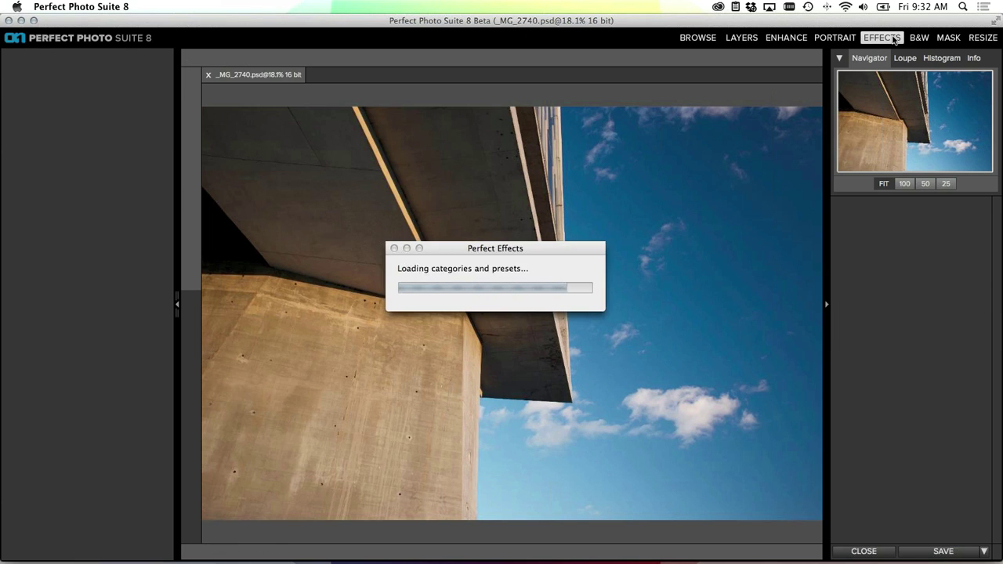
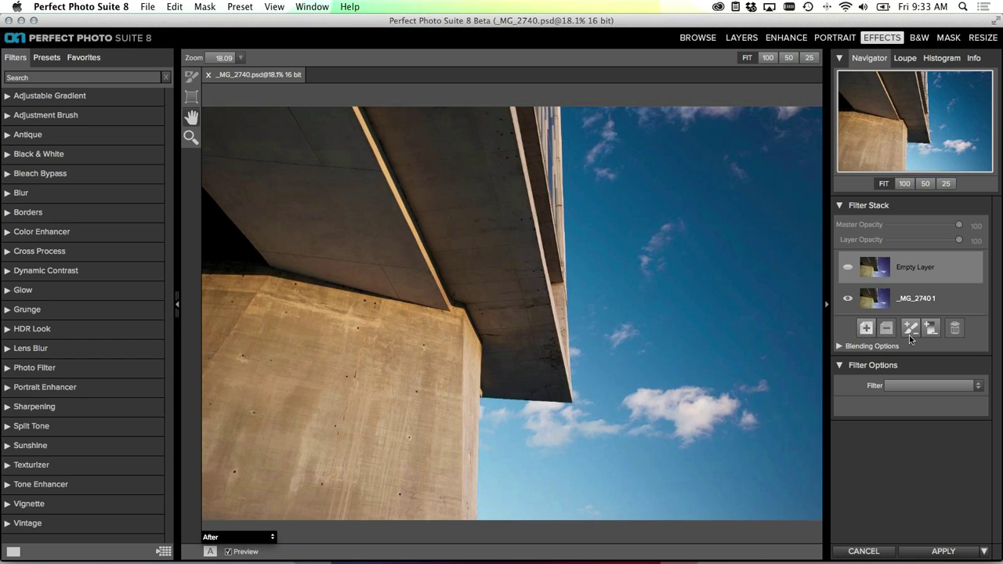
{"action": "left_click", "coordinate": [911, 329]}
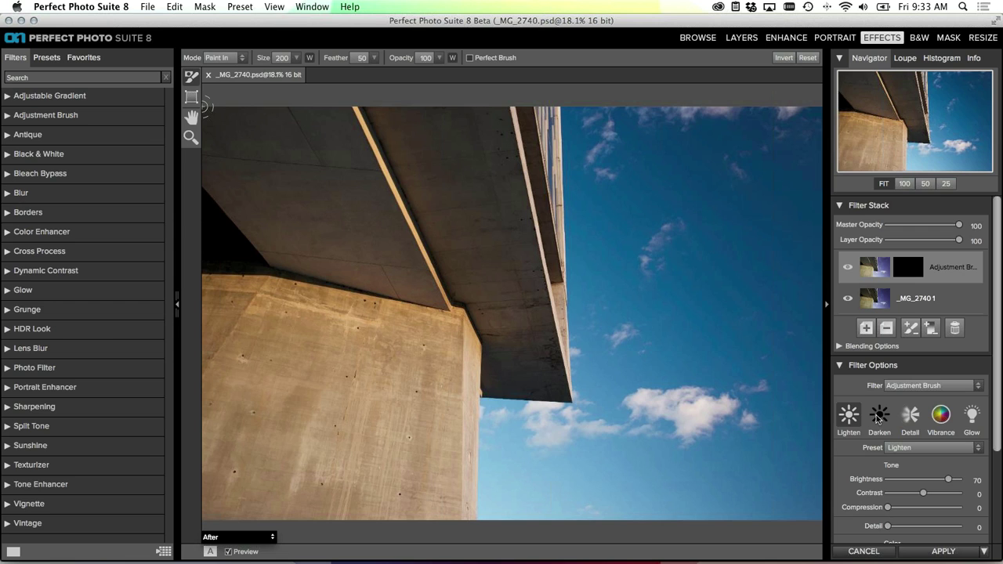
{"action": "scroll", "coordinate": [878, 416], "scroll_direction": "down", "scroll_amount": 3}
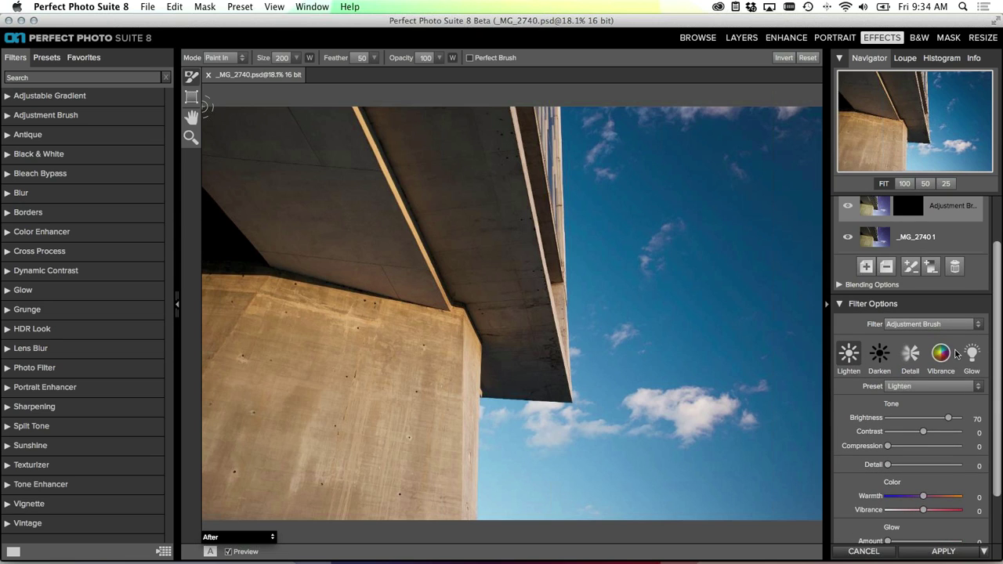
{"action": "left_click", "coordinate": [922, 387]}
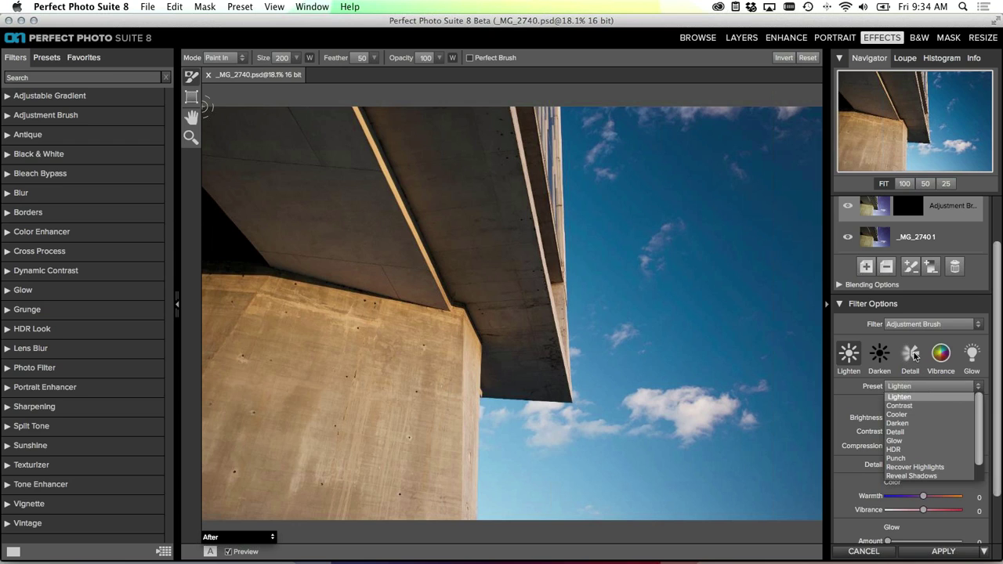
{"action": "left_click", "coordinate": [914, 355]}
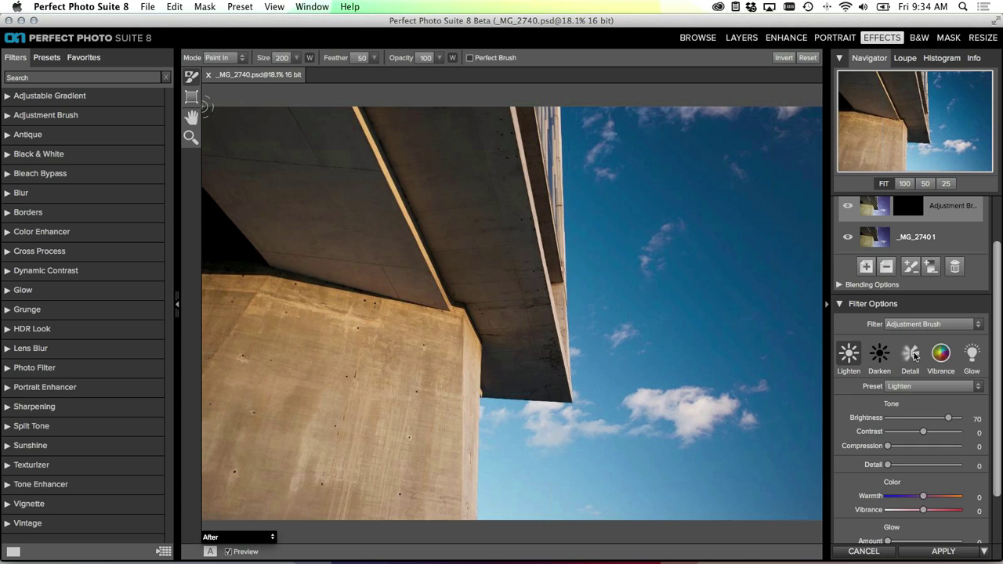
{"action": "left_click", "coordinate": [914, 355]}
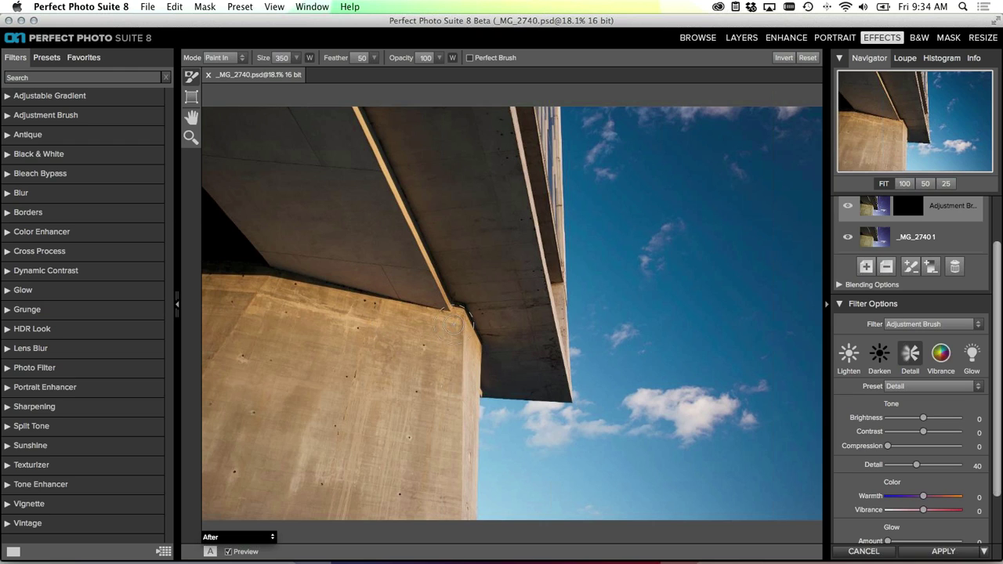
Paint the Detail adjustment over the concrete wall and the underside of the overhang with a size 1000 brush
{"action": "key", "text": "bracketright"}
{"action": "key", "text": "bracketright"}
{"action": "key", "text": "bracketright"}
{"action": "key", "text": "bracketright"}
{"action": "key", "text": "bracketright"}
{"action": "key", "text": "bracketright"}
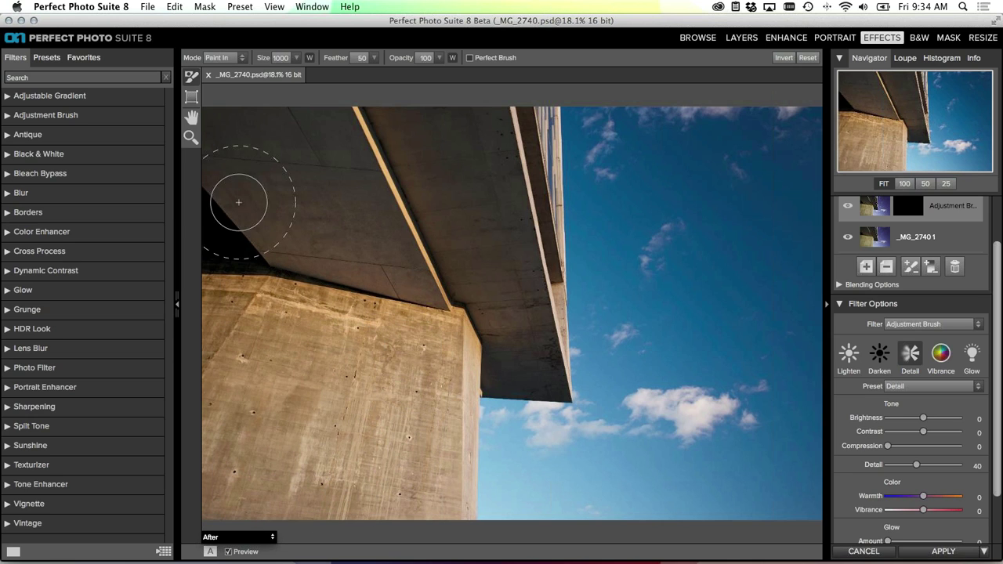
{"action": "mouse_move", "coordinate": [457, 210]}
{"action": "left_mouse_down"}
{"action": "mouse_move", "coordinate": [493, 264]}
{"action": "mouse_move", "coordinate": [477, 291]}
{"action": "mouse_move", "coordinate": [501, 296]}
{"action": "mouse_move", "coordinate": [501, 316]}
{"action": "left_mouse_up"}
Show the mask in red and paint in the wall's edge and the overhang's far upper corner, with Perfect Brush on at size 500
{"action": "key", "text": "bracketleft"}
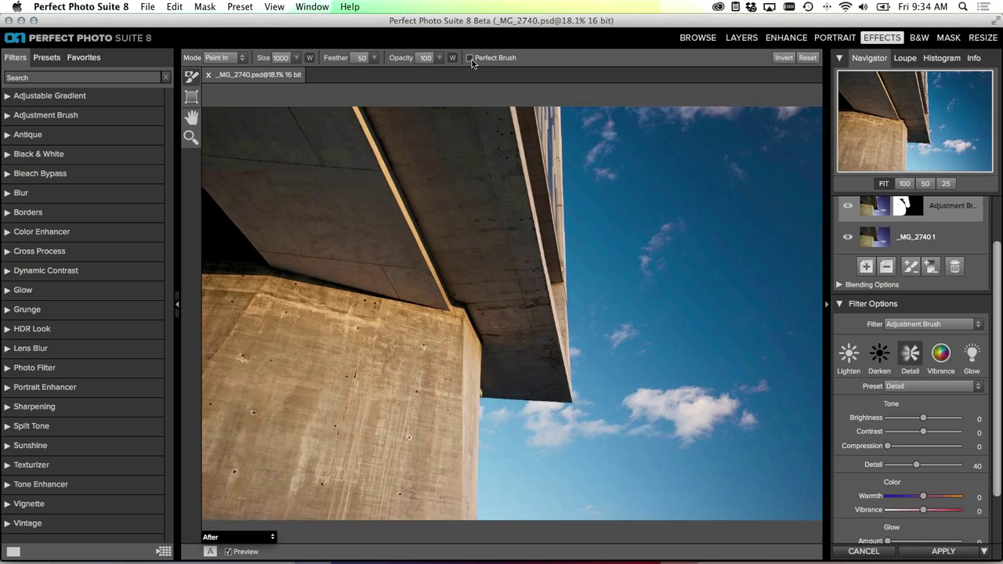
{"action": "left_click", "coordinate": [470, 57]}
{"action": "left_click", "coordinate": [239, 540]}
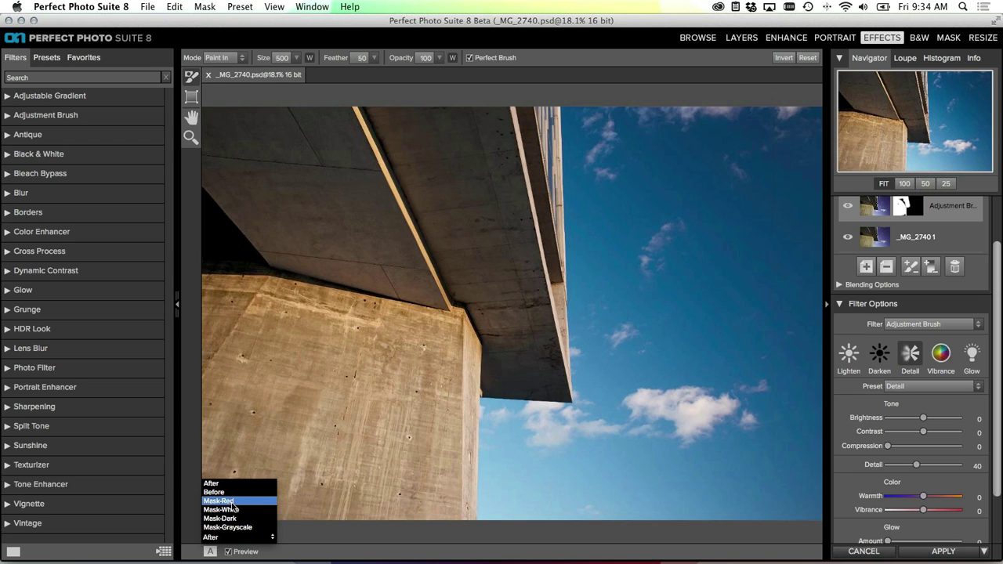
{"action": "key", "text": "Escape"}
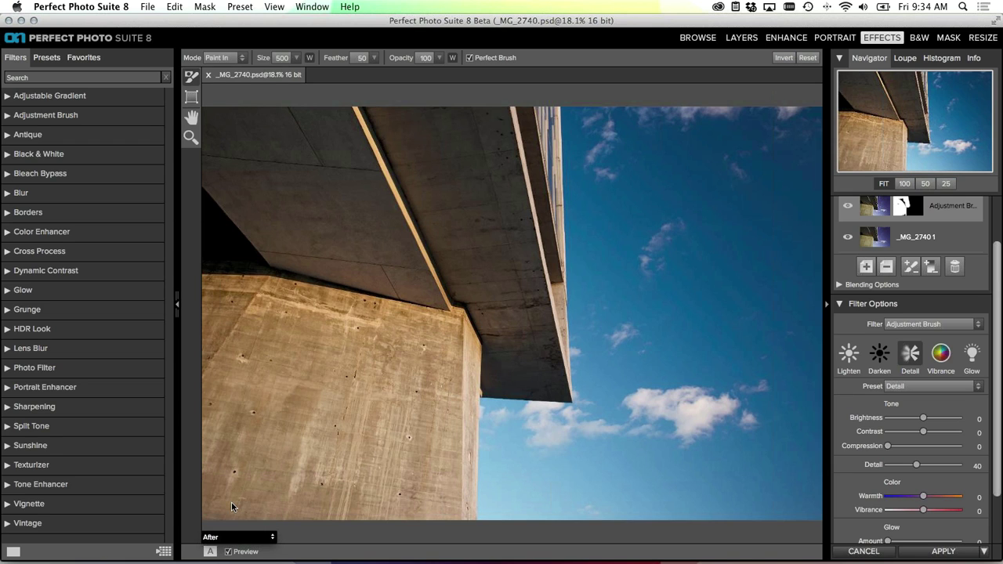
{"action": "key", "text": "m"}
{"action": "mouse_move", "coordinate": [456, 477]}
{"action": "left_mouse_down"}
{"action": "mouse_move", "coordinate": [452, 502]}
{"action": "mouse_move", "coordinate": [377, 515]}
{"action": "mouse_move", "coordinate": [466, 508]}
{"action": "mouse_move", "coordinate": [474, 518]}
{"action": "mouse_move", "coordinate": [472, 365]}
{"action": "mouse_move", "coordinate": [464, 322]}
{"action": "mouse_move", "coordinate": [445, 325]}
{"action": "mouse_move", "coordinate": [390, 199]}
{"action": "mouse_move", "coordinate": [367, 177]}
{"action": "mouse_move", "coordinate": [340, 168]}
{"action": "mouse_move", "coordinate": [320, 175]}
{"action": "mouse_move", "coordinate": [405, 220]}
{"action": "mouse_move", "coordinate": [309, 247]}
{"action": "mouse_move", "coordinate": [298, 283]}
{"action": "mouse_move", "coordinate": [456, 251]}
{"action": "mouse_move", "coordinate": [439, 205]}
{"action": "mouse_move", "coordinate": [414, 232]}
{"action": "mouse_move", "coordinate": [424, 219]}
{"action": "mouse_move", "coordinate": [402, 217]}
{"action": "mouse_move", "coordinate": [457, 304]}
{"action": "mouse_move", "coordinate": [434, 267]}
{"action": "mouse_move", "coordinate": [444, 291]}
{"action": "left_mouse_up"}
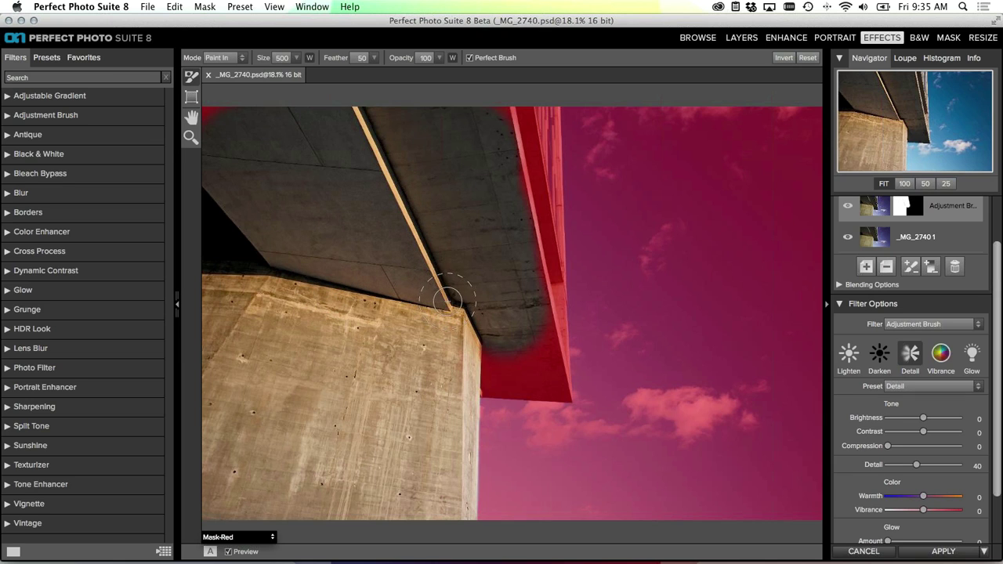
{"action": "left_click_drag", "start_coordinate": [217, 116], "coordinate": [205, 114]}
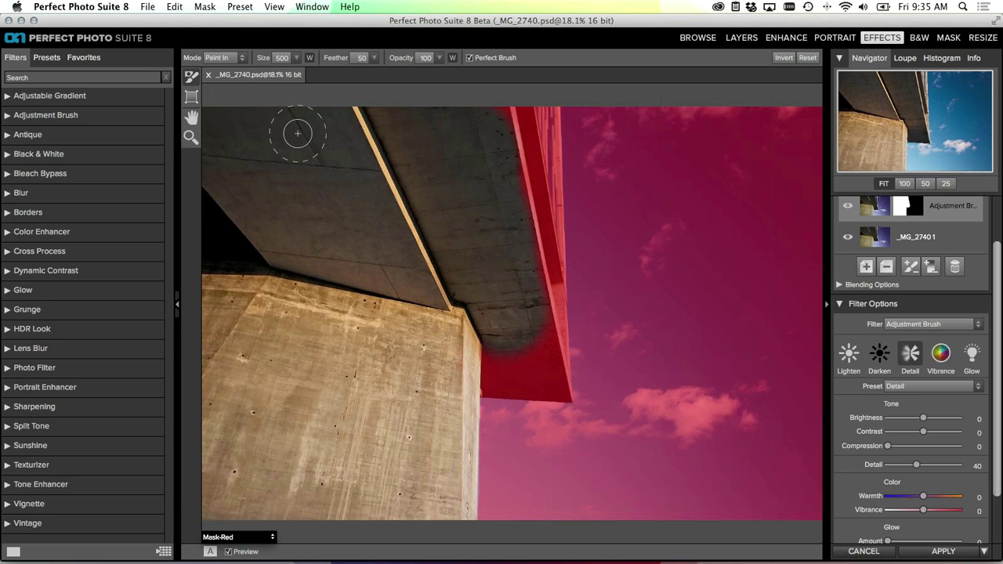
Paint the Detail adjustment over the rest of the overhang and its narrow side face, reducing the brush to size 250 and 200
{"action": "mouse_move", "coordinate": [518, 384]}
{"action": "left_mouse_down"}
{"action": "mouse_move", "coordinate": [495, 360]}
{"action": "mouse_move", "coordinate": [488, 388]}
{"action": "mouse_move", "coordinate": [562, 392]}
{"action": "mouse_move", "coordinate": [534, 351]}
{"action": "mouse_move", "coordinate": [562, 361]}
{"action": "mouse_move", "coordinate": [560, 324]}
{"action": "mouse_move", "coordinate": [570, 385]}
{"action": "mouse_move", "coordinate": [556, 282]}
{"action": "mouse_move", "coordinate": [503, 96]}
{"action": "mouse_move", "coordinate": [514, 133]}
{"action": "mouse_move", "coordinate": [519, 121]}
{"action": "mouse_move", "coordinate": [553, 323]}
{"action": "mouse_move", "coordinate": [547, 275]}
{"action": "mouse_move", "coordinate": [557, 286]}
{"action": "mouse_move", "coordinate": [530, 149]}
{"action": "mouse_move", "coordinate": [533, 158]}
{"action": "mouse_move", "coordinate": [548, 134]}
{"action": "mouse_move", "coordinate": [540, 118]}
{"action": "mouse_move", "coordinate": [541, 137]}
{"action": "mouse_move", "coordinate": [549, 126]}
{"action": "mouse_move", "coordinate": [539, 116]}
{"action": "mouse_move", "coordinate": [545, 208]}
{"action": "mouse_move", "coordinate": [532, 129]}
{"action": "mouse_move", "coordinate": [551, 187]}
{"action": "left_mouse_up"}
{"action": "key", "text": "bracketleft"}
{"action": "key", "text": "bracketleft"}
{"action": "key", "text": "bracketleft"}
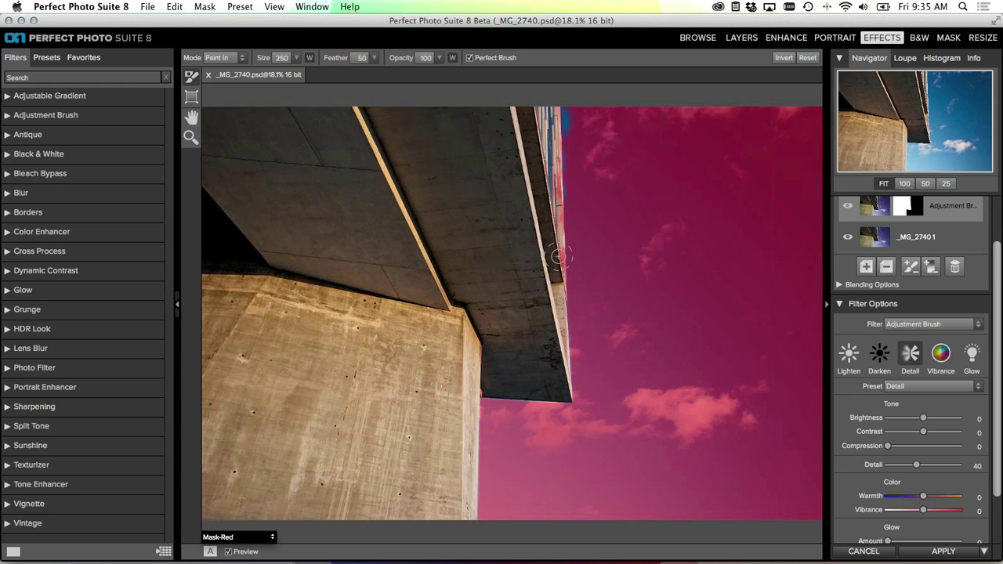
{"action": "key", "text": "bracketleft"}
{"action": "key", "text": "bracketleft"}
{"action": "key", "text": "bracketright"}
{"action": "key", "text": "bracketright"}
{"action": "key", "text": "bracketright"}
{"action": "key", "text": "bracketleft"}
{"action": "key", "text": "bracketleft"}
{"action": "key", "text": "bracketleft"}
{"action": "key", "text": "bracketright"}
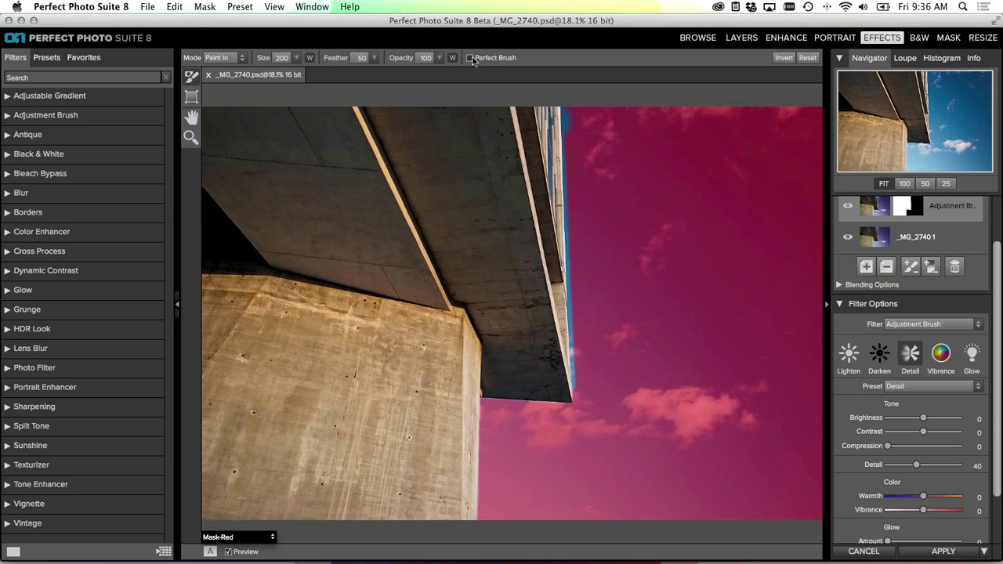
Paint the Detail adjustment out of the sky along the building's edge in Paint Out mode, with Perfect Brush on at size 300
{"action": "left_click", "coordinate": [214, 60]}
{"action": "left_click", "coordinate": [223, 69]}
{"action": "key", "text": "bracketright"}
{"action": "key", "text": "bracketright"}
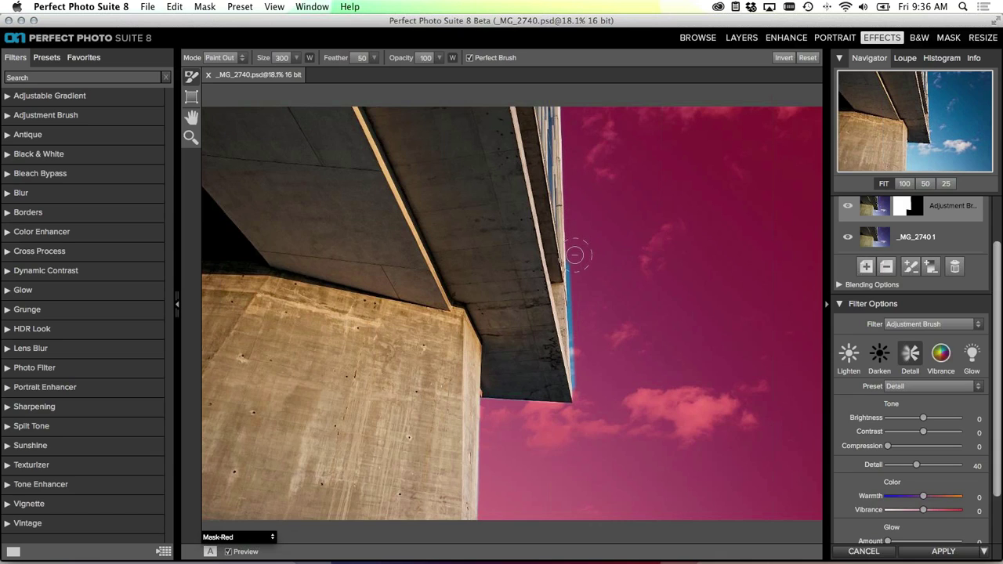
{"action": "mouse_move", "coordinate": [579, 295]}
{"action": "left_mouse_down"}
{"action": "mouse_move", "coordinate": [583, 384]}
{"action": "mouse_move", "coordinate": [574, 352]}
{"action": "mouse_move", "coordinate": [604, 350]}
{"action": "left_mouse_up"}
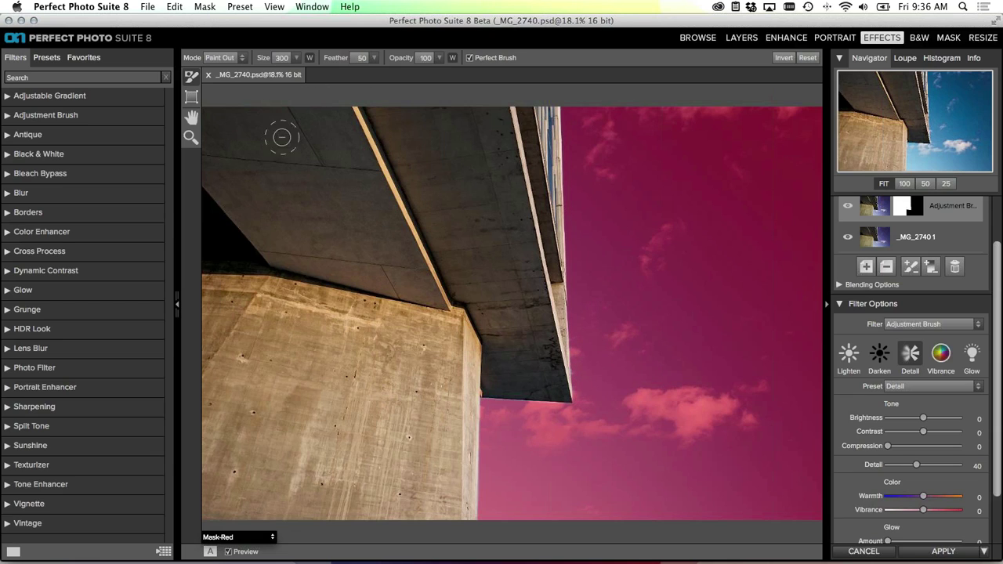
Switch the preview to After and set the concrete adjustment's Detail to 67, Warmth to 16 and Vibrance to 21
{"action": "left_click", "coordinate": [235, 538]}
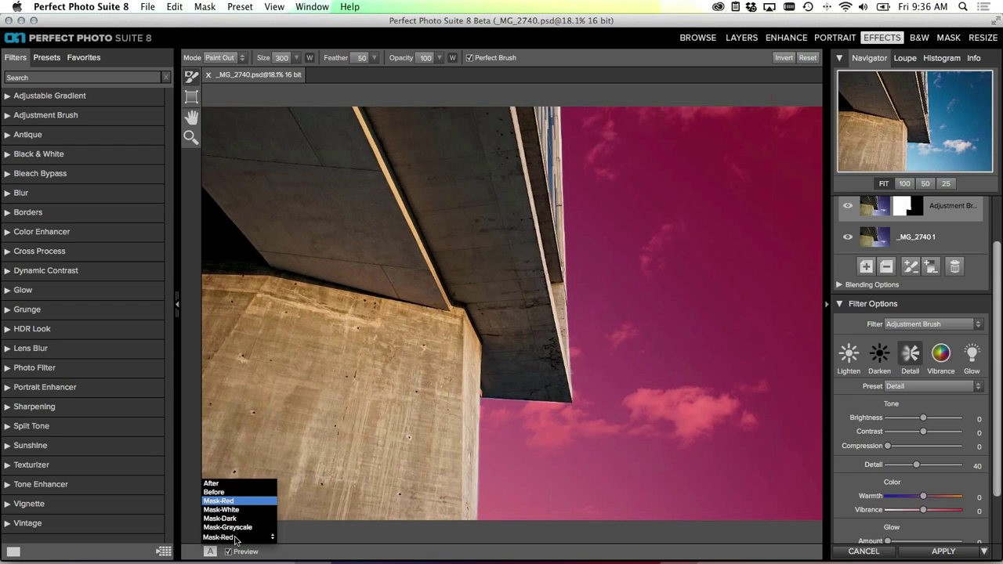
{"action": "left_click", "coordinate": [222, 486]}
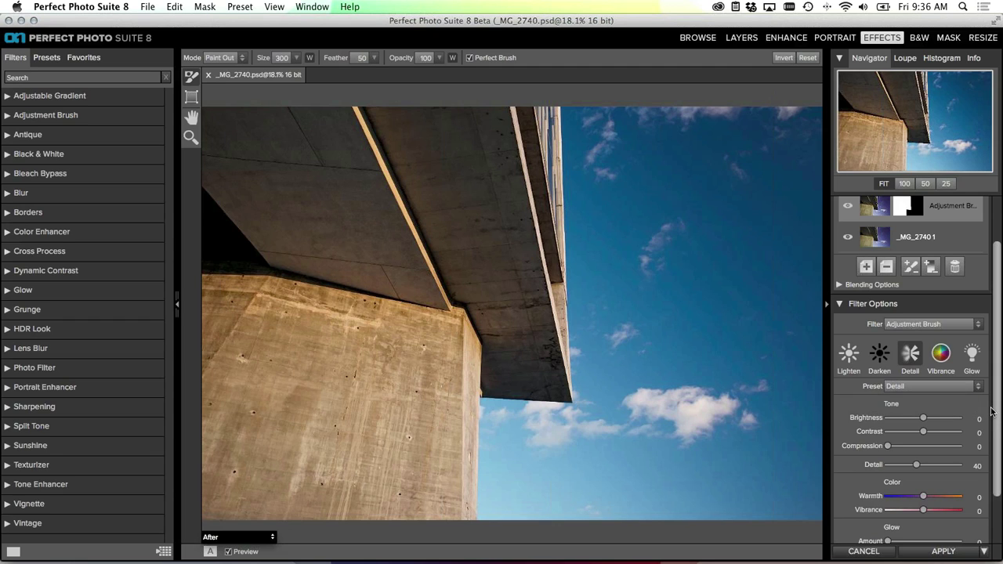
{"action": "scroll", "coordinate": [997, 418], "scroll_direction": "down", "scroll_amount": 1}
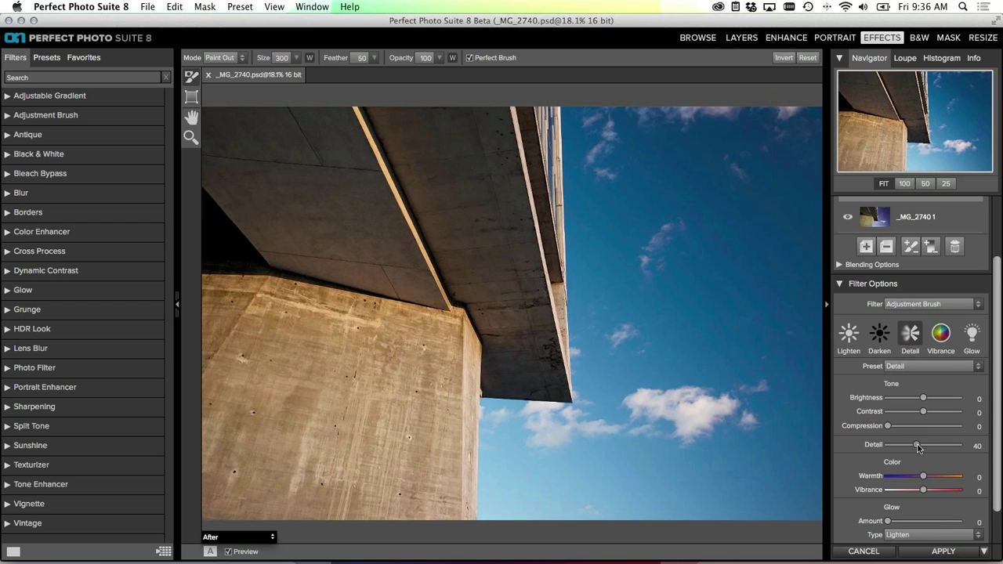
{"action": "left_click_drag", "start_coordinate": [919, 446], "coordinate": [935, 443]}
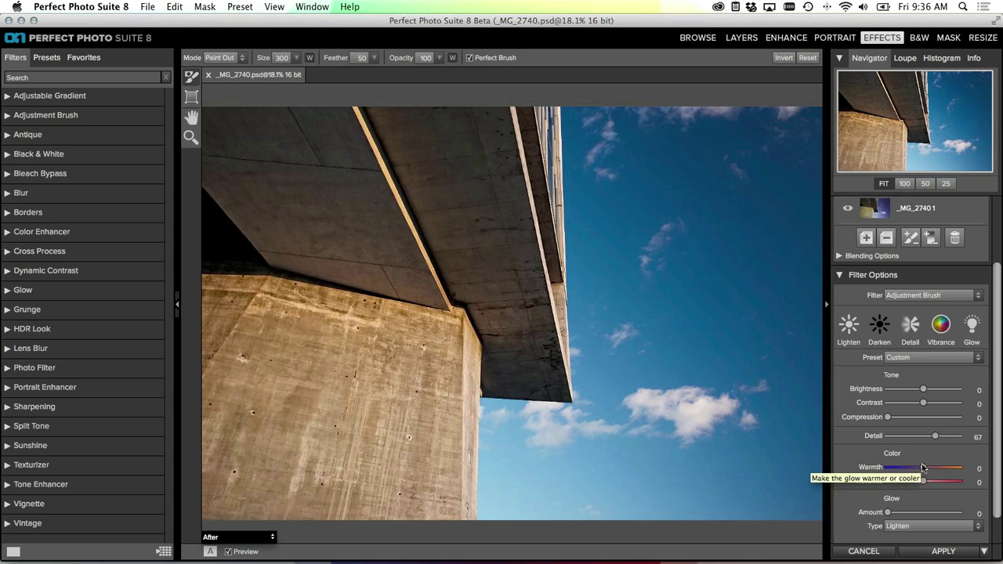
{"action": "left_click_drag", "start_coordinate": [925, 468], "coordinate": [931, 477]}
{"action": "scroll", "coordinate": [929, 470], "scroll_direction": "down", "scroll_amount": 1}
{"action": "scroll", "coordinate": [932, 480], "scroll_direction": "down", "scroll_amount": 1}
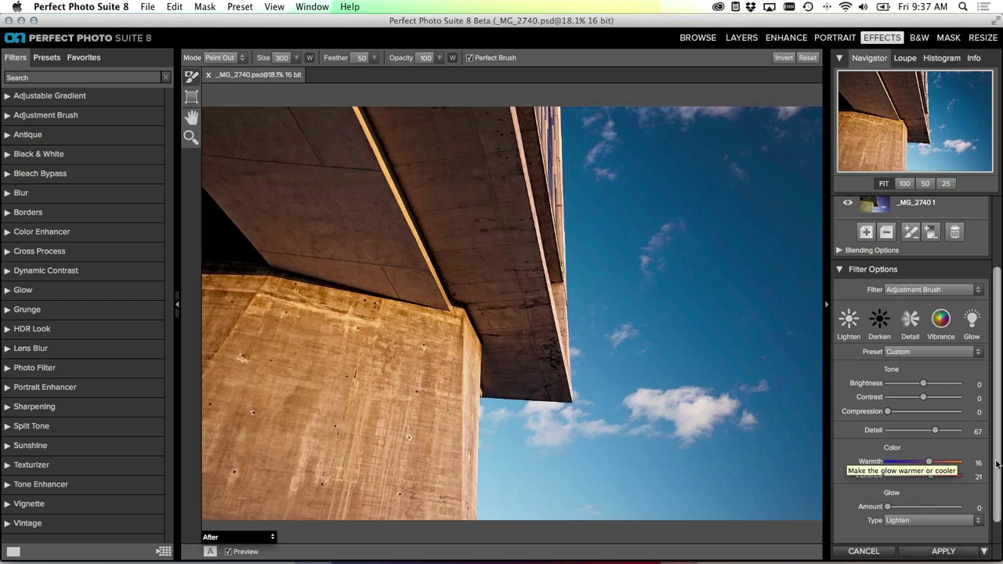
Add a new layer to the filter stack and make it an Adjustment Brush with a blank mask
{"action": "scroll", "coordinate": [1001, 360], "scroll_direction": "up", "scroll_amount": 3}
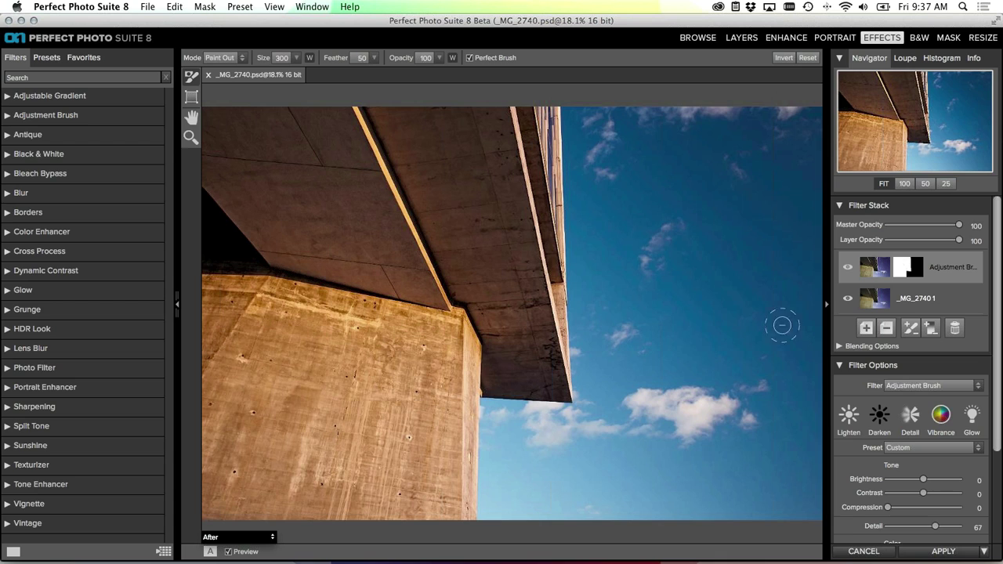
{"action": "left_click", "coordinate": [866, 329]}
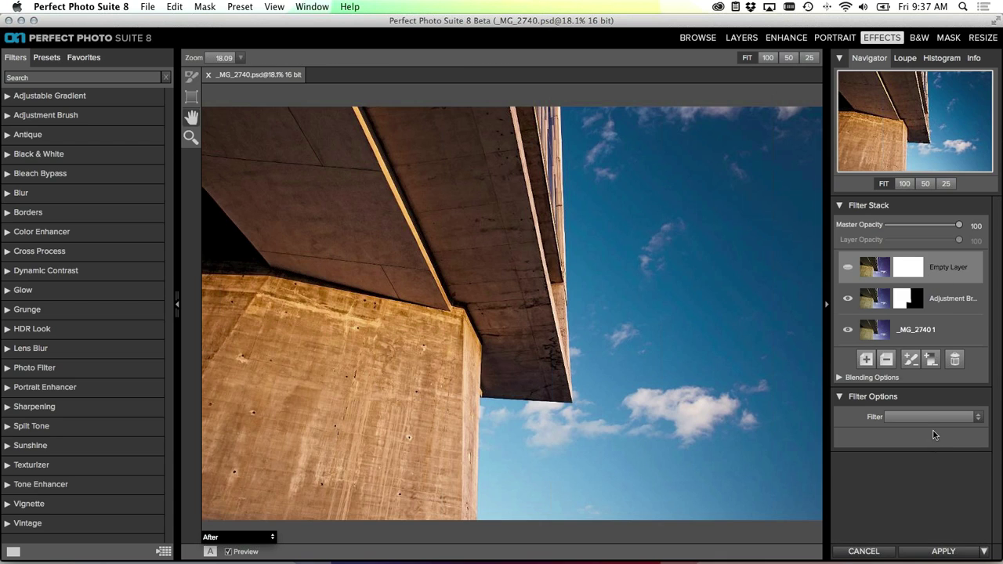
{"action": "left_click", "coordinate": [911, 360]}
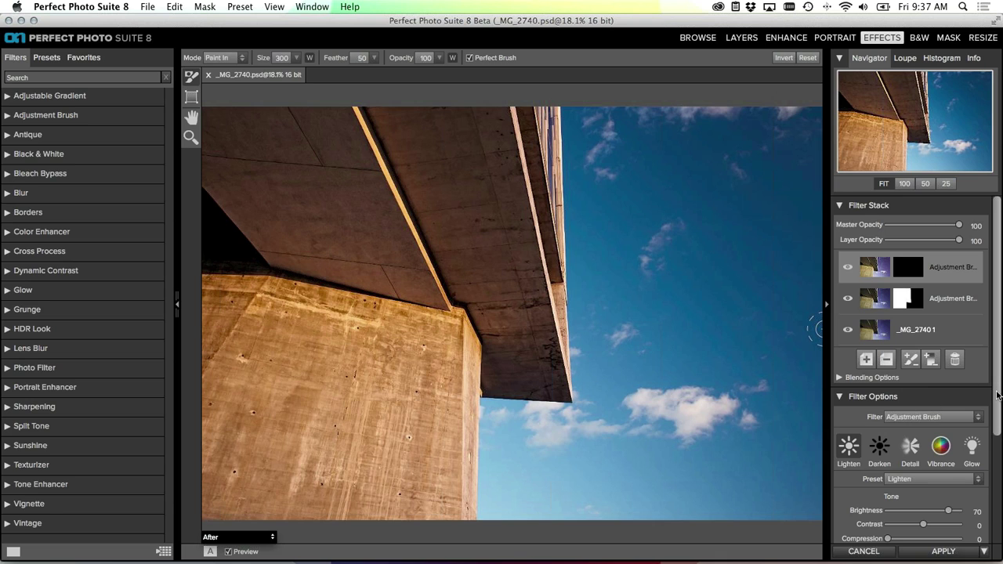
Copy the concrete layer's mask onto the new Adjustment Brush layer and invert it so it covers the sky
{"action": "left_click_drag", "start_coordinate": [999, 395], "coordinate": [999, 409]}
{"action": "scroll", "coordinate": [916, 274], "scroll_direction": "down", "scroll_amount": 2}
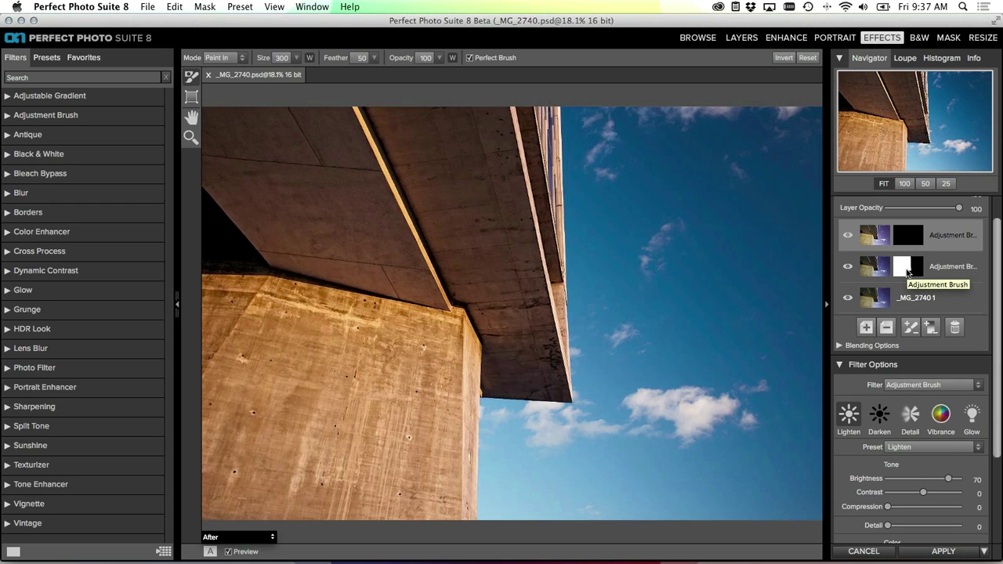
{"action": "left_click", "coordinate": [908, 272]}
{"action": "left_click_drag", "start_coordinate": [907, 272], "coordinate": [909, 240]}
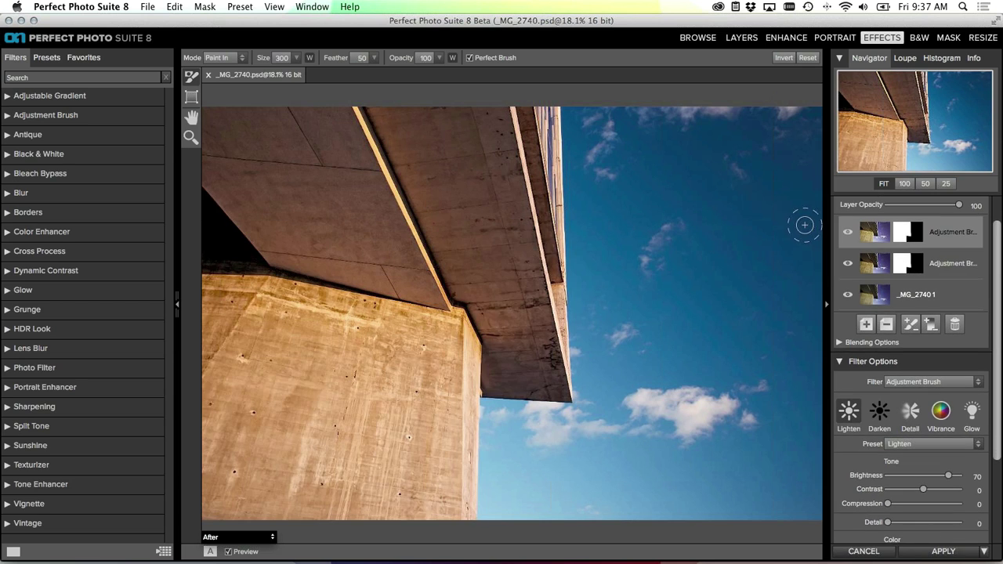
{"action": "left_click", "coordinate": [207, 7]}
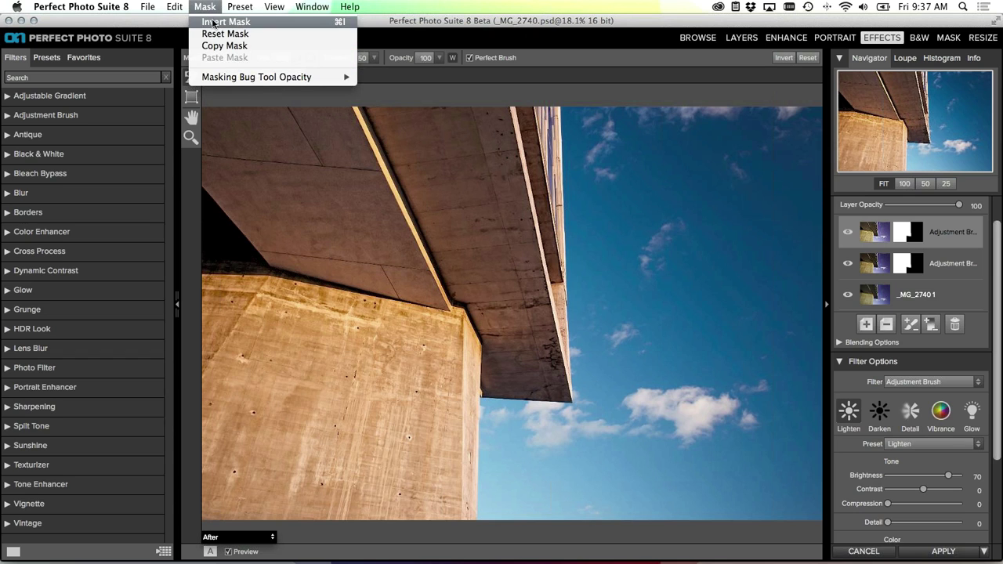
{"action": "left_click", "coordinate": [213, 22]}
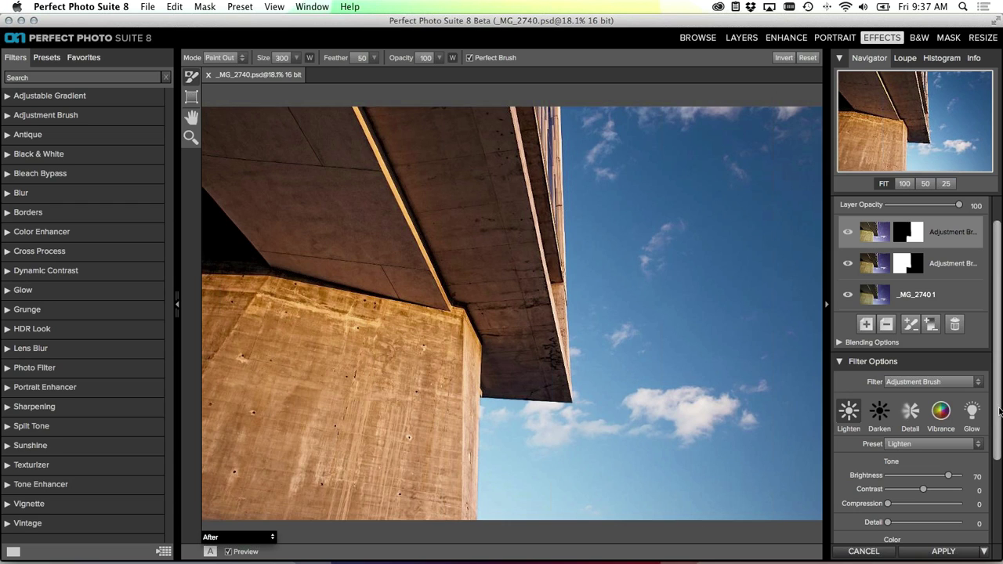
Set the sky adjustment's Brightness to -14 and its Warmth to -14
{"action": "left_click_drag", "start_coordinate": [999, 409], "coordinate": [998, 471]}
{"action": "left_click_drag", "start_coordinate": [948, 390], "coordinate": [921, 395]}
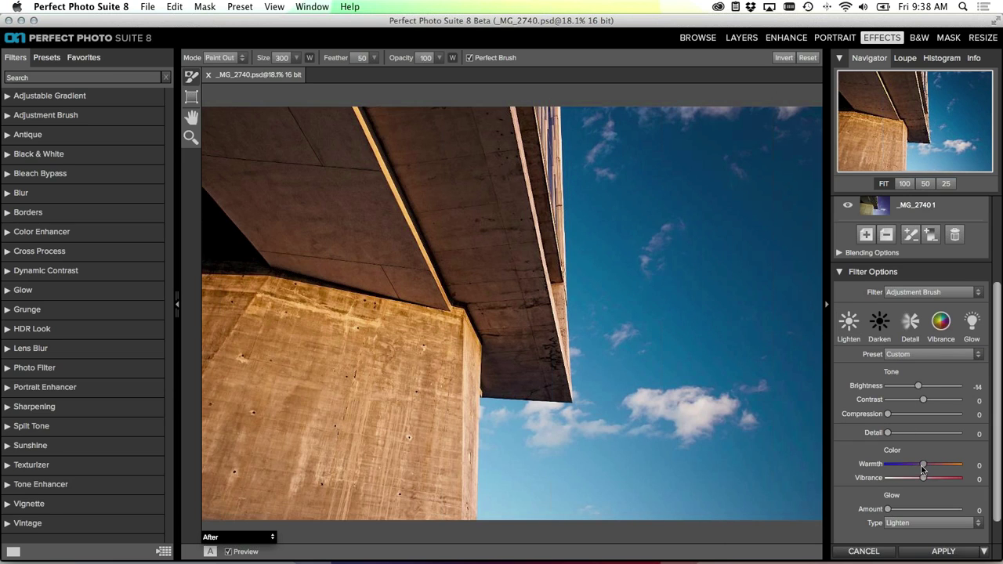
{"action": "left_click_drag", "start_coordinate": [923, 467], "coordinate": [919, 467]}
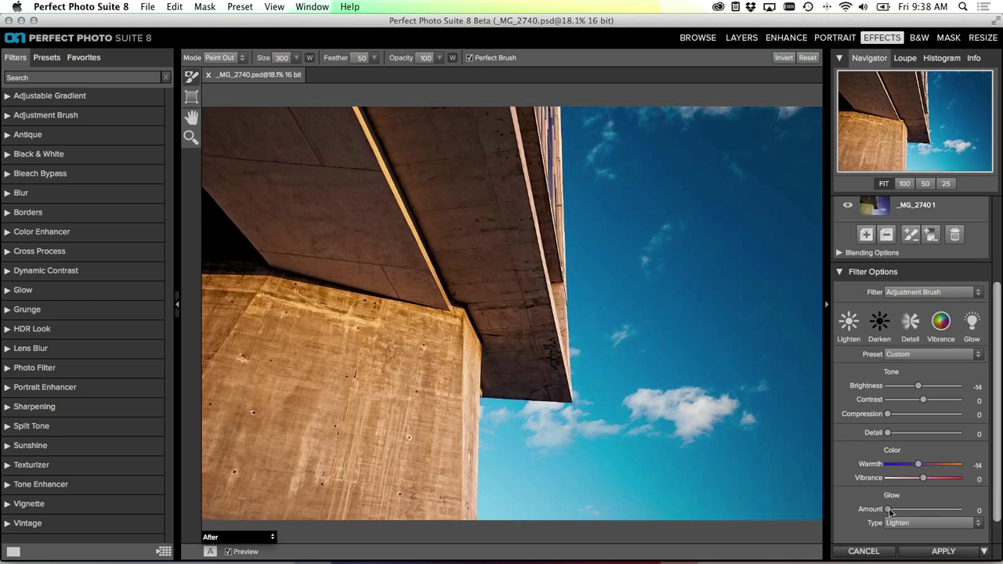
Give the sky adjustment a Softlight Strong glow with an amount of 61, and compare the photo with its unedited version
{"action": "left_click_drag", "start_coordinate": [888, 509], "coordinate": [929, 510]}
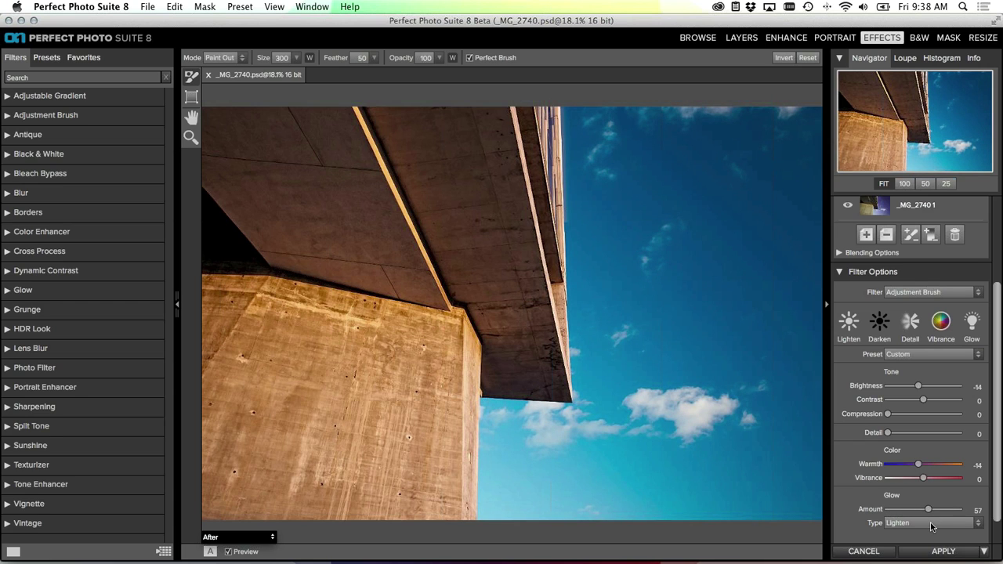
{"action": "left_click", "coordinate": [932, 525]}
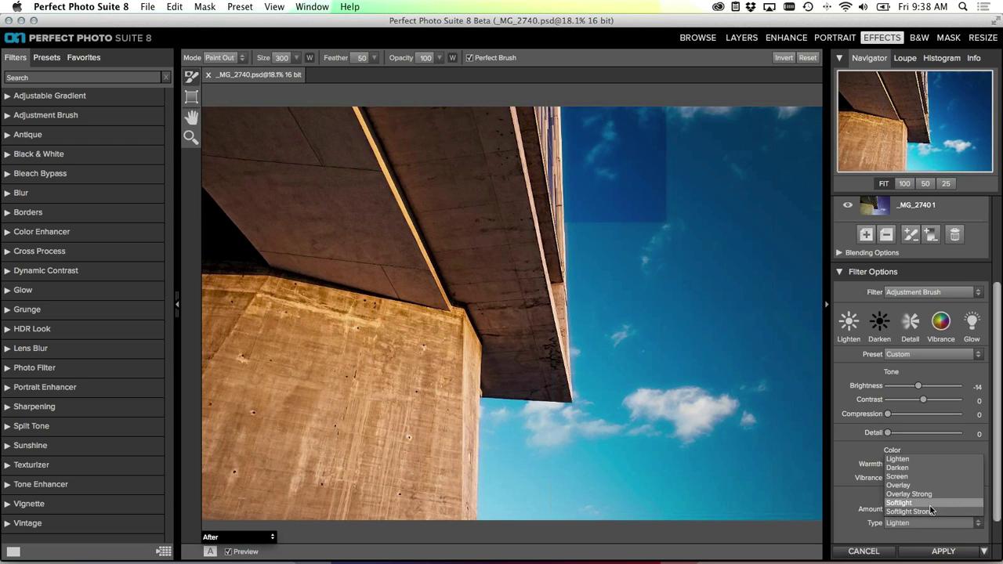
{"action": "left_click", "coordinate": [931, 511]}
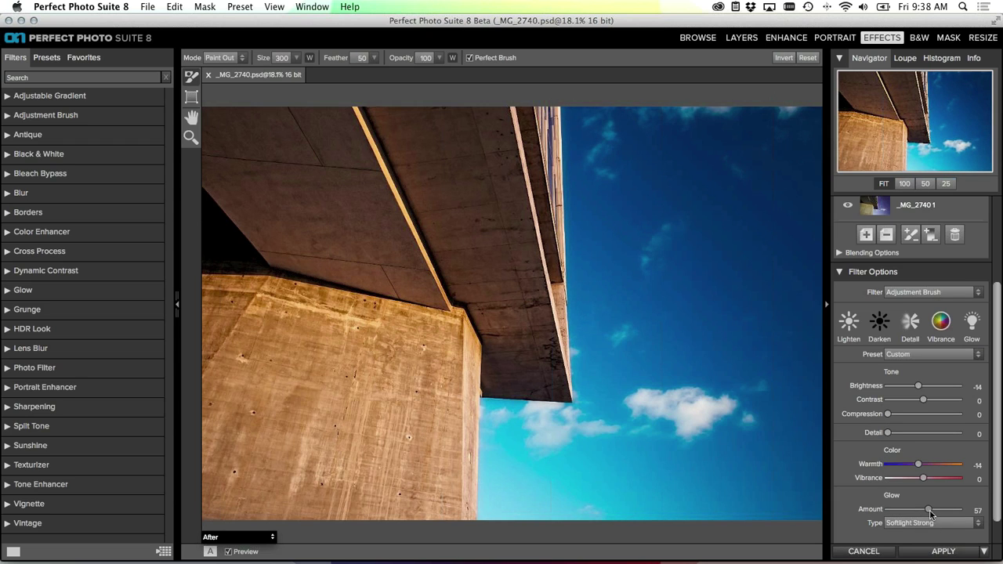
{"action": "left_click_drag", "start_coordinate": [930, 513], "coordinate": [932, 512]}
{"action": "left_click", "coordinate": [228, 552]}
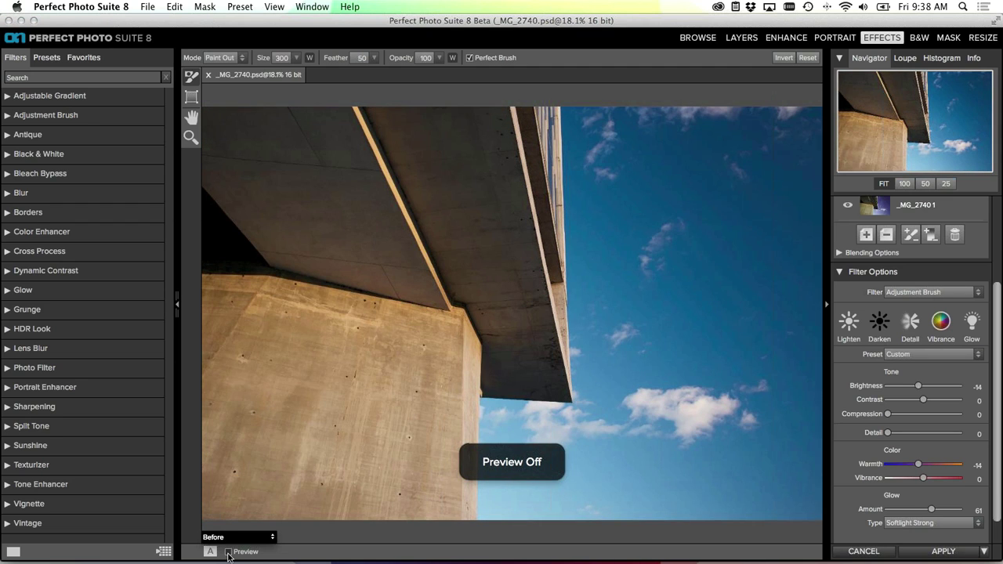
{"action": "left_click", "coordinate": [228, 552]}
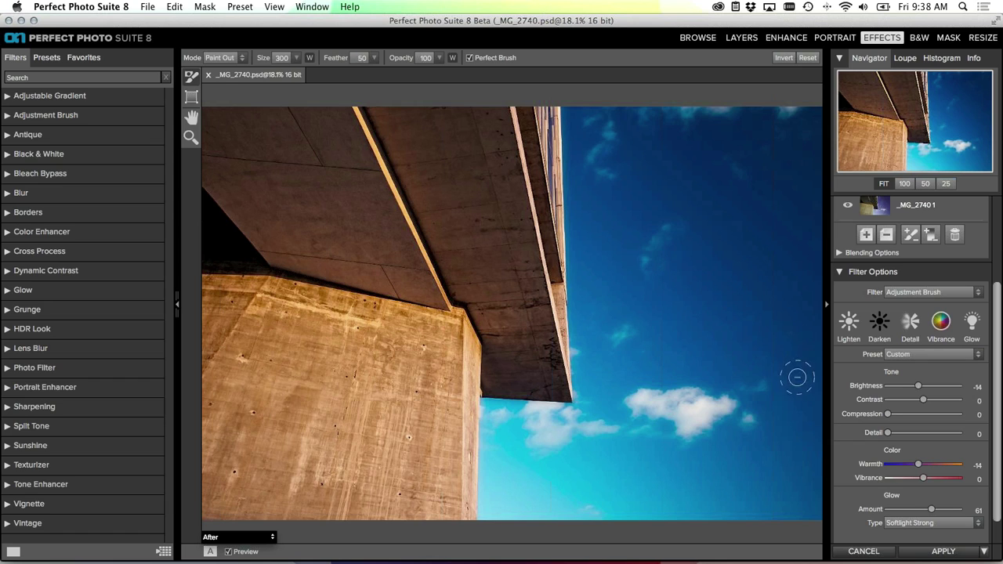
Test the sky adjustment's strength by lowering its layer opacity to 5 and returning it to 100
{"action": "left_click_drag", "start_coordinate": [998, 432], "coordinate": [994, 291]}
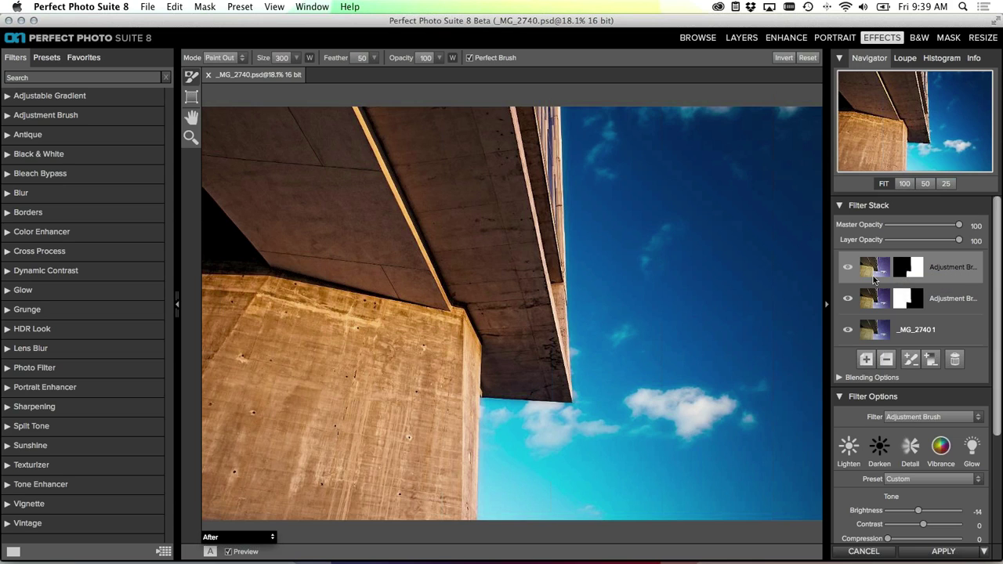
{"action": "left_click_drag", "start_coordinate": [958, 242], "coordinate": [892, 243]}
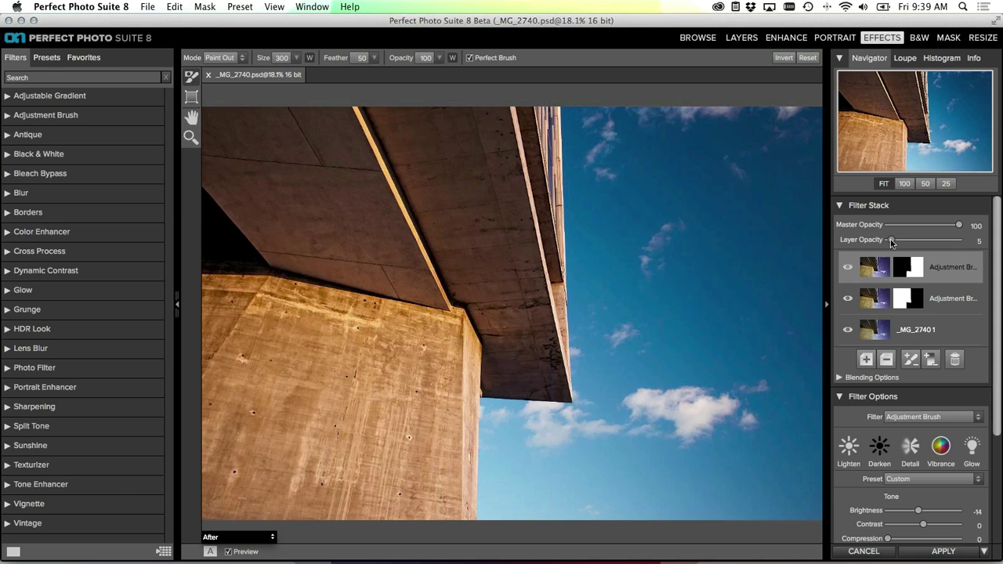
{"action": "left_click_drag", "start_coordinate": [891, 243], "coordinate": [966, 243]}
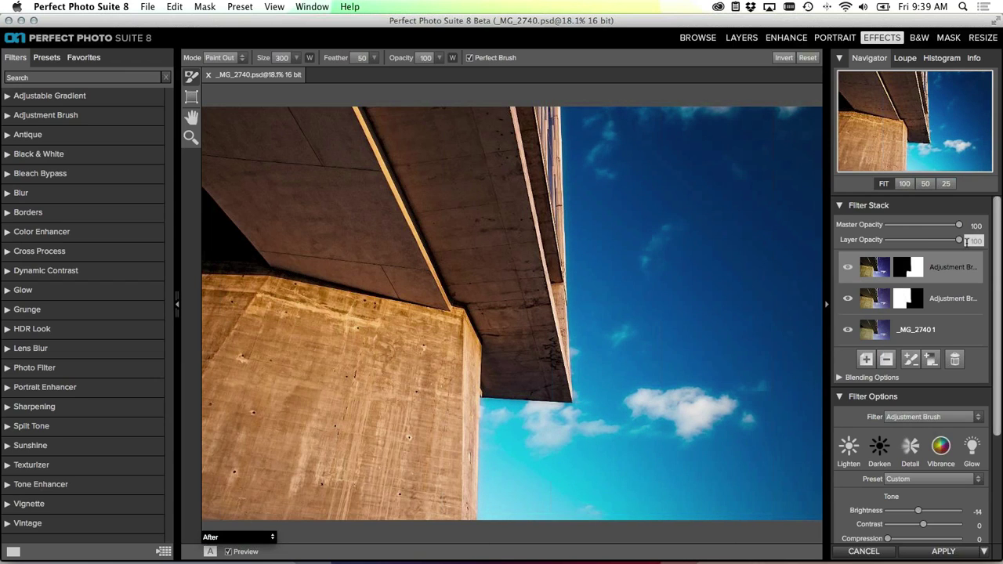
Hide the sky adjustment, select the concrete adjustment layer and lower its layer opacity to 22
{"action": "left_click", "coordinate": [943, 301]}
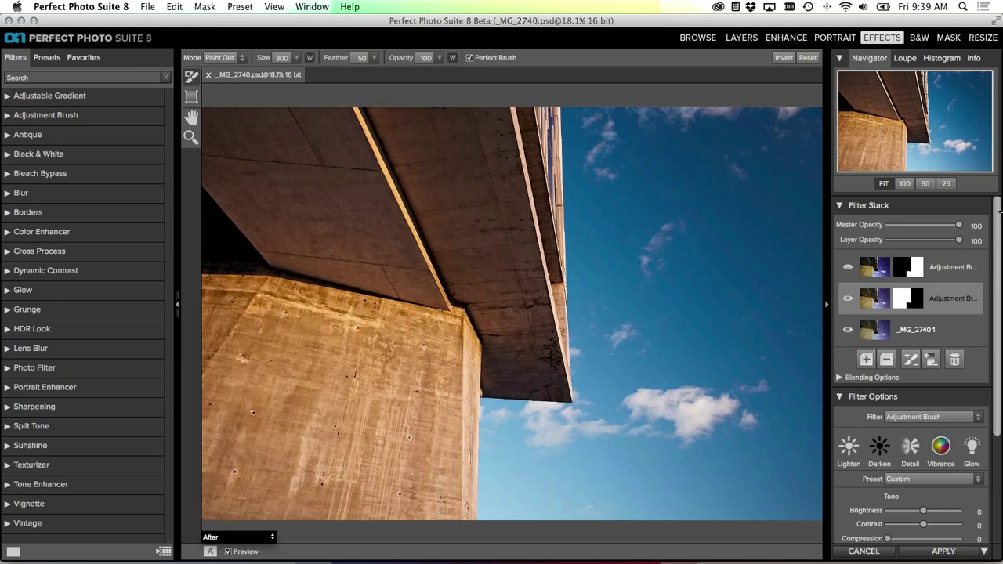
{"action": "left_click_drag", "start_coordinate": [958, 241], "coordinate": [904, 242]}
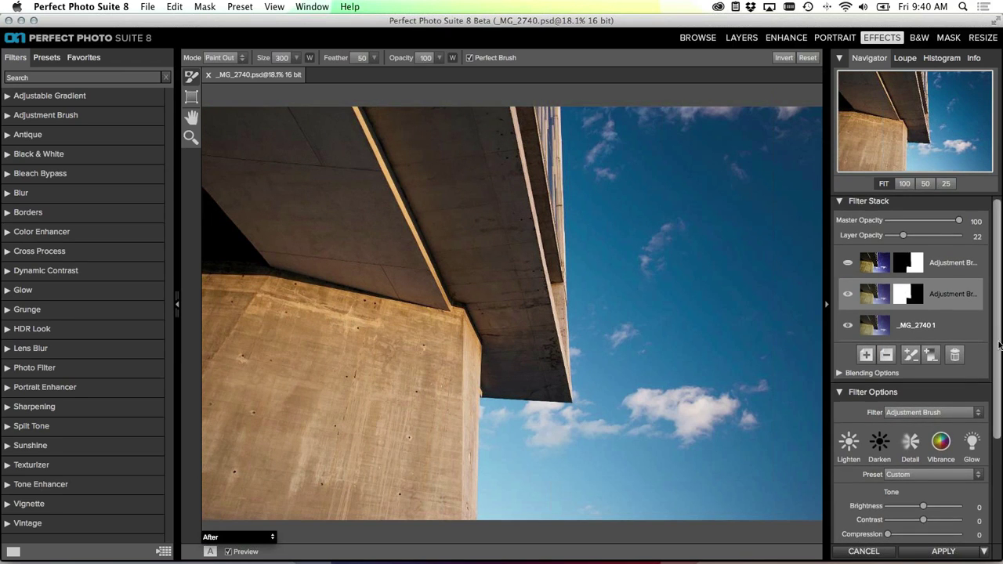
{"action": "left_click_drag", "start_coordinate": [998, 345], "coordinate": [999, 428]}
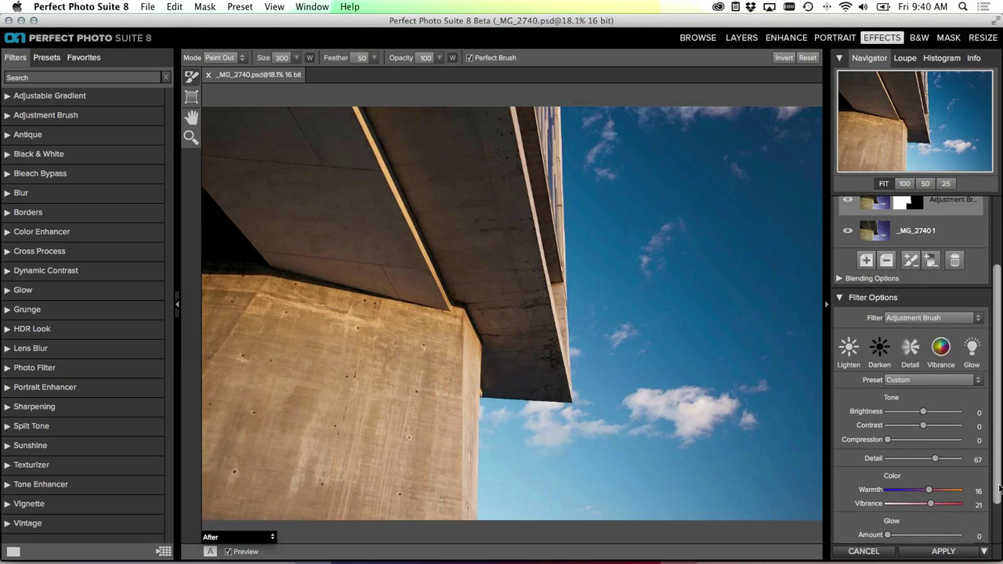
{"action": "left_click_drag", "start_coordinate": [1000, 488], "coordinate": [999, 419]}
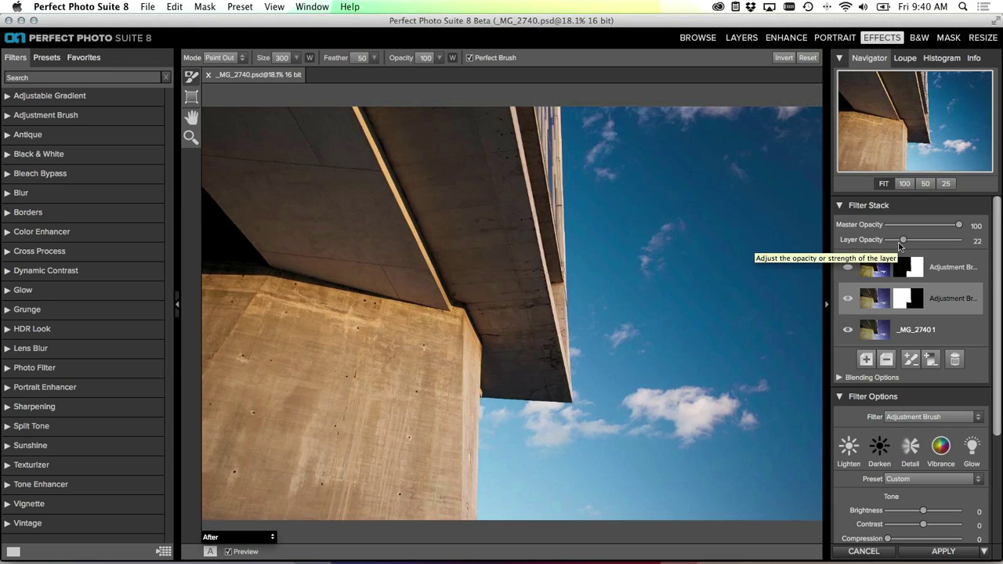
Try the building's Adjustment Brush layer at 100 opacity, settling on 64, and set the sky's Adjustment Brush layer opacity to 81
{"action": "left_click_drag", "start_coordinate": [903, 241], "coordinate": [972, 256]}
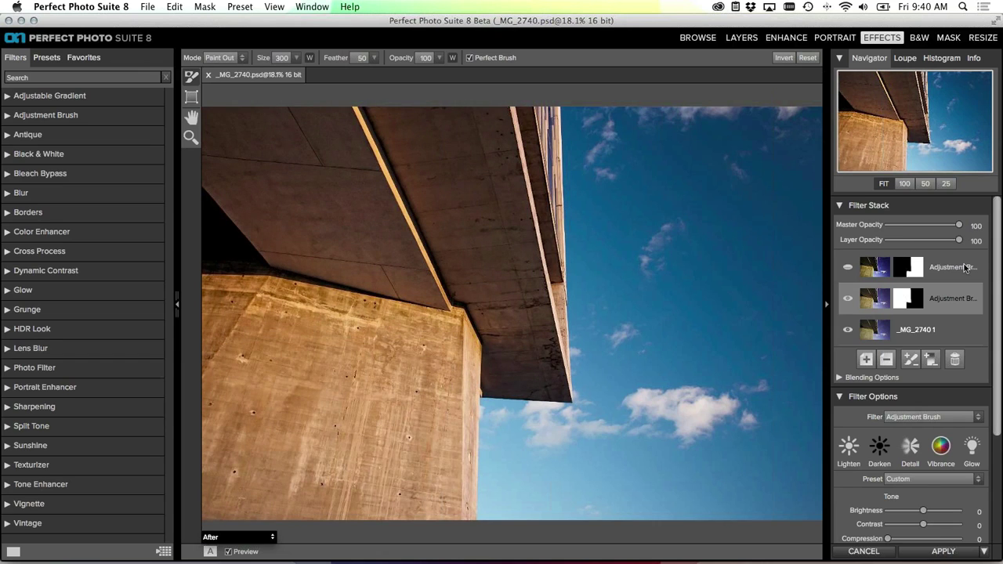
{"action": "left_click", "coordinate": [965, 271]}
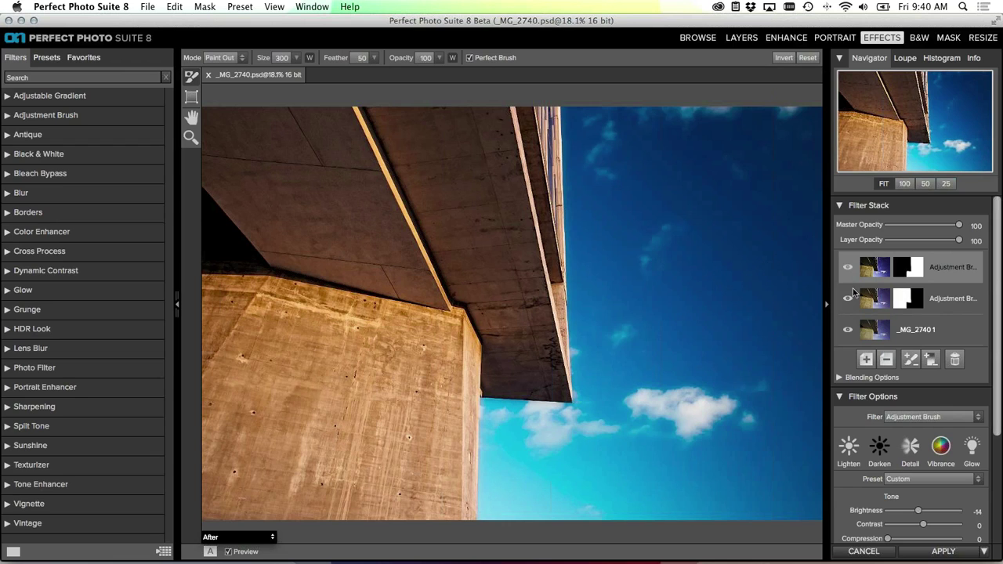
{"action": "left_click", "coordinate": [945, 301]}
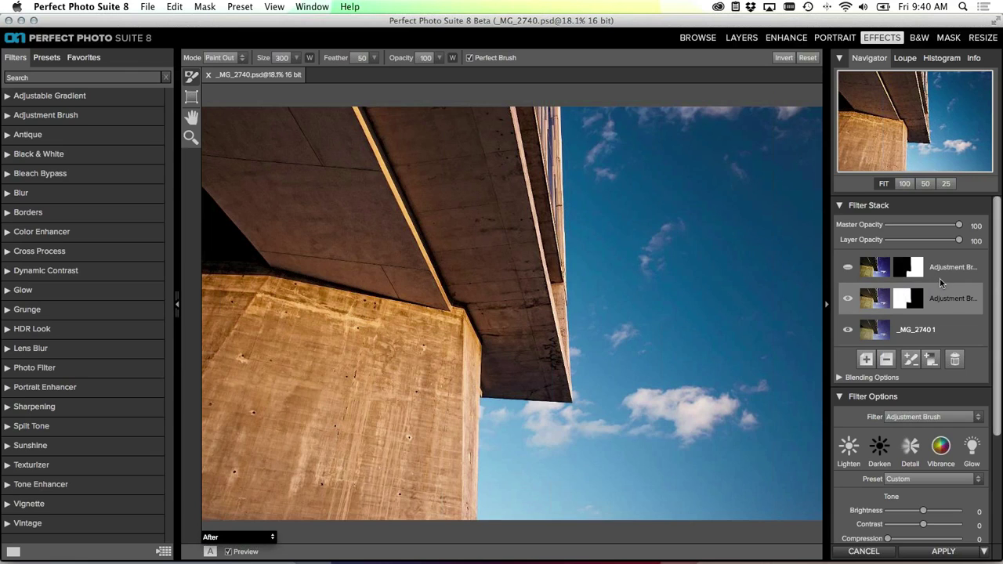
{"action": "left_click_drag", "start_coordinate": [956, 243], "coordinate": [935, 243]}
{"action": "scroll", "coordinate": [934, 243], "scroll_direction": "down", "scroll_amount": 1}
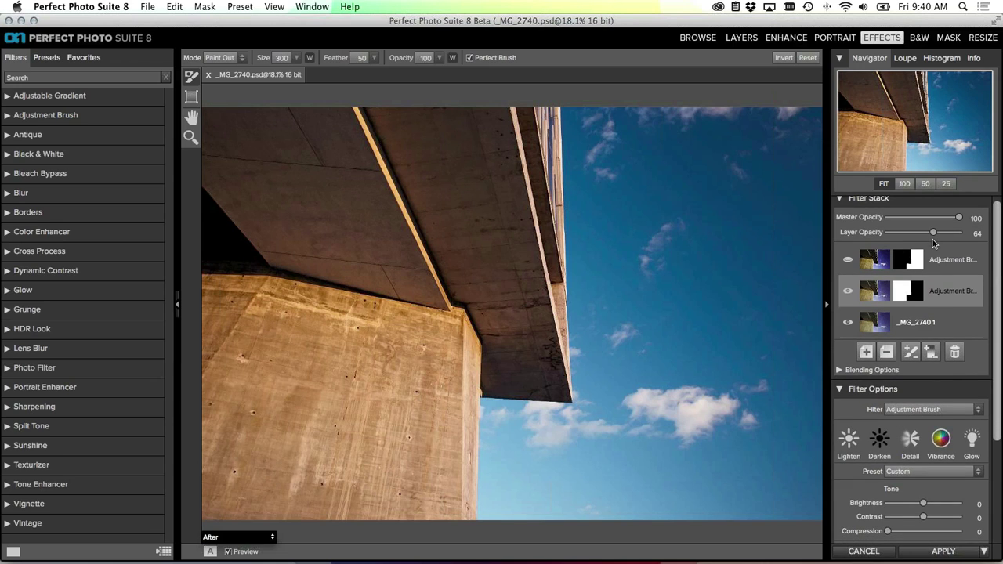
{"action": "left_click", "coordinate": [944, 261]}
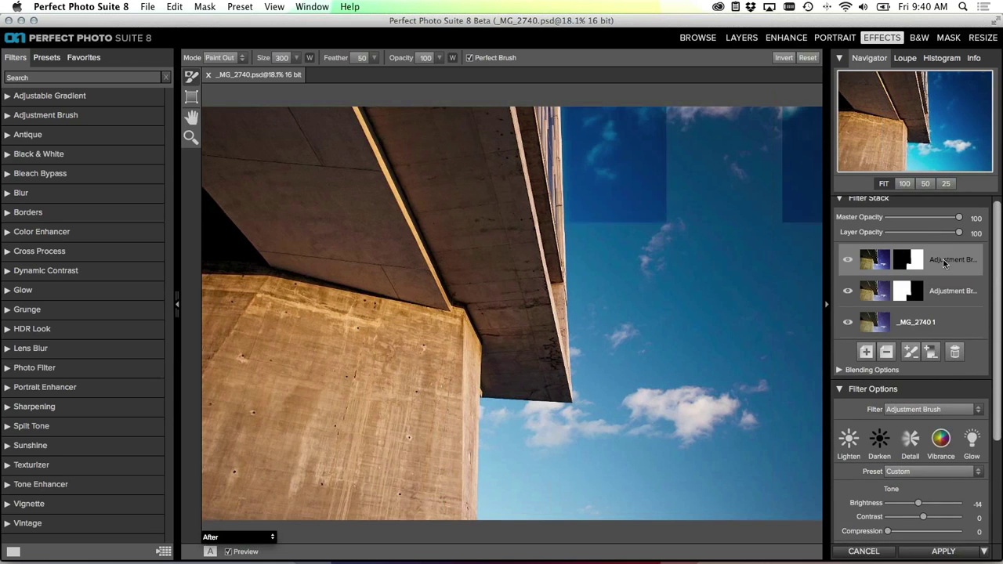
{"action": "left_click_drag", "start_coordinate": [959, 233], "coordinate": [945, 234]}
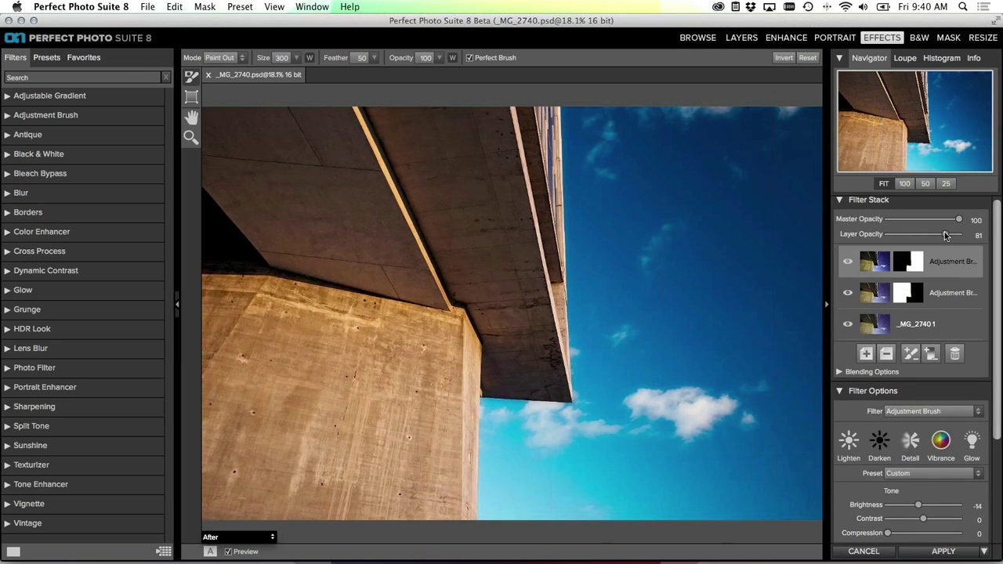
Test the filter stack's Master Opacity between 0 and 100, restore it to 100, and compare the image with the preview off and on
{"action": "scroll", "coordinate": [901, 228], "scroll_direction": "up", "scroll_amount": 1}
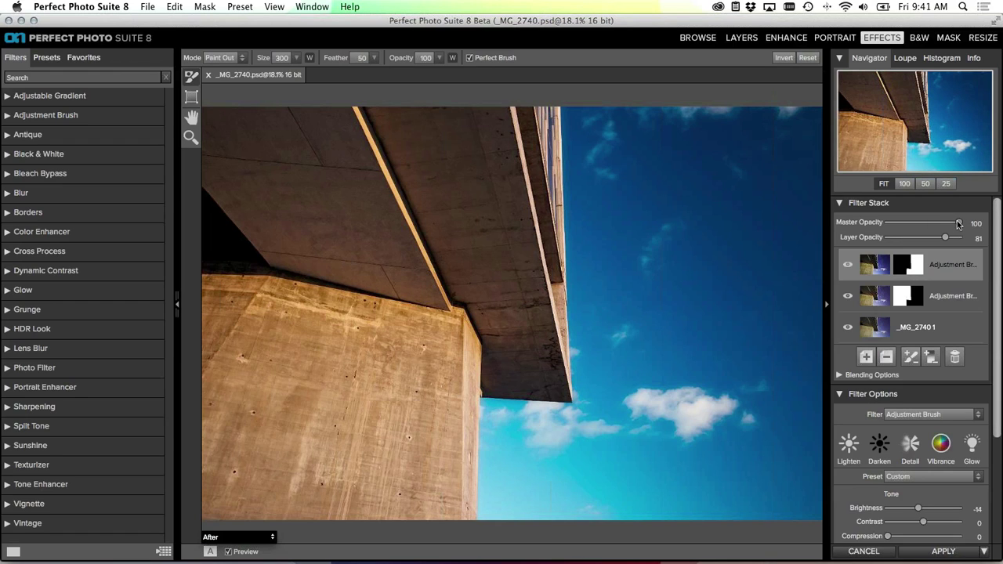
{"action": "left_click_drag", "start_coordinate": [959, 224], "coordinate": [881, 223]}
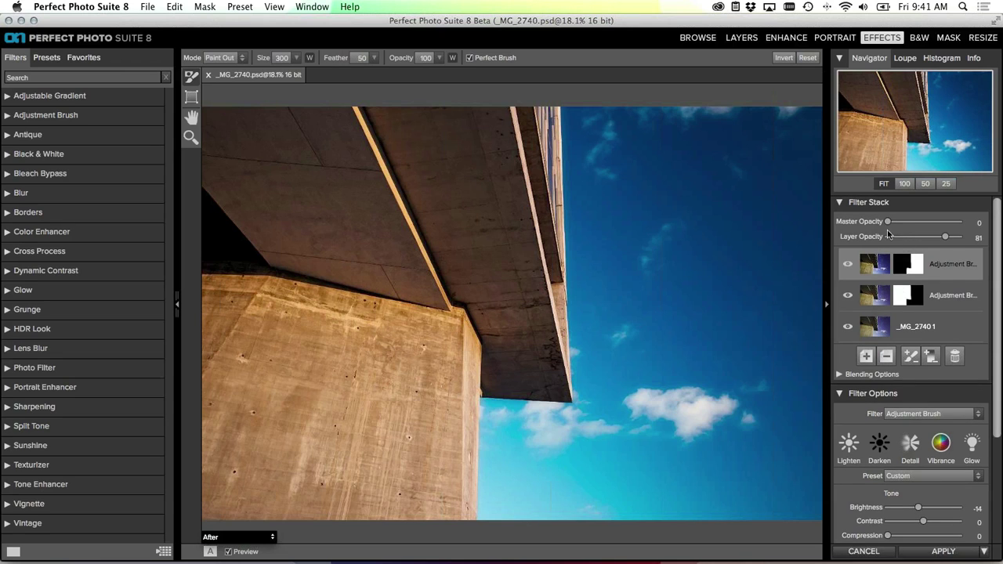
{"action": "left_click_drag", "start_coordinate": [890, 224], "coordinate": [919, 221]}
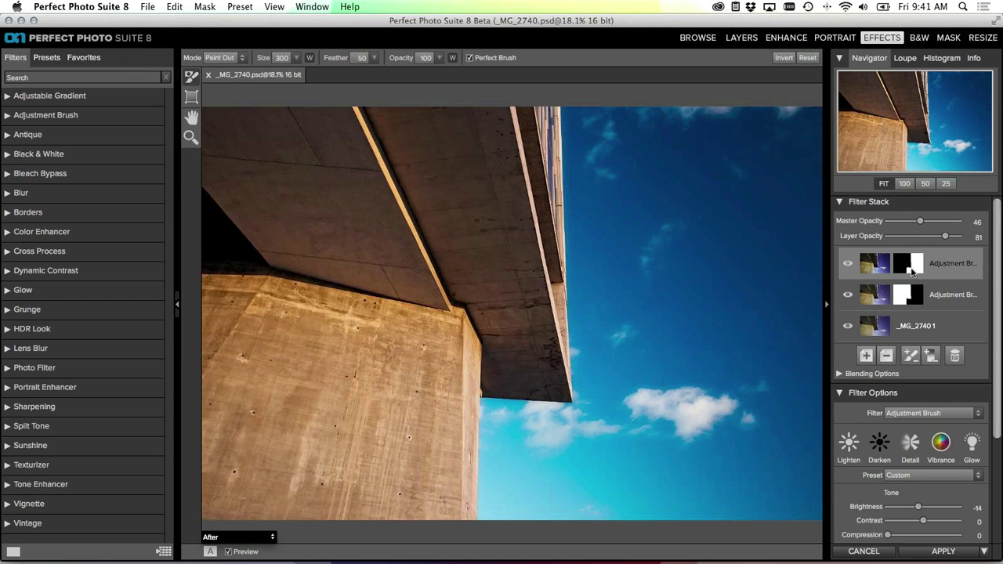
{"action": "left_click_drag", "start_coordinate": [920, 224], "coordinate": [902, 225]}
{"action": "left_click_drag", "start_coordinate": [900, 222], "coordinate": [890, 224]}
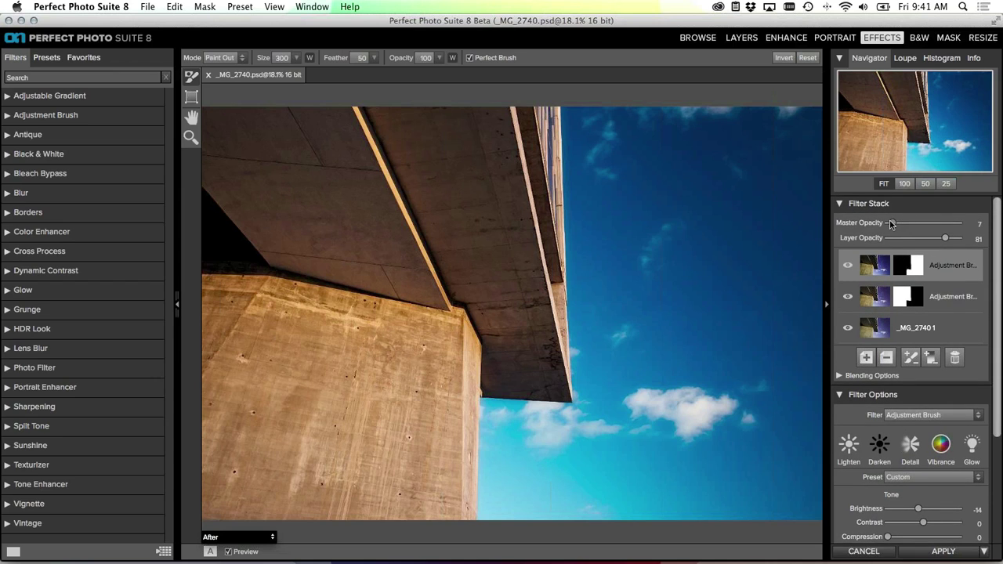
{"action": "double_click", "coordinate": [890, 223]}
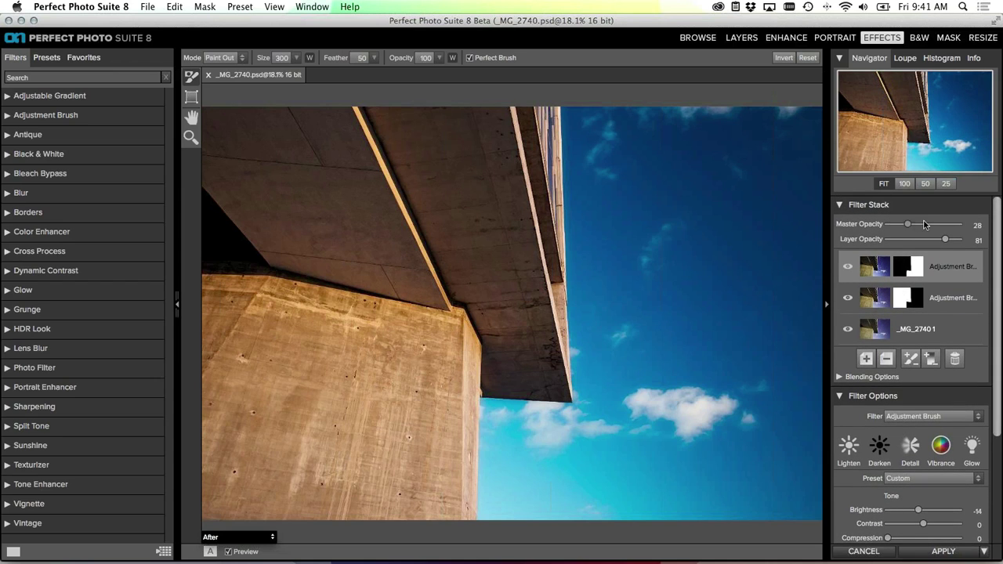
{"action": "key", "text": "super+p"}
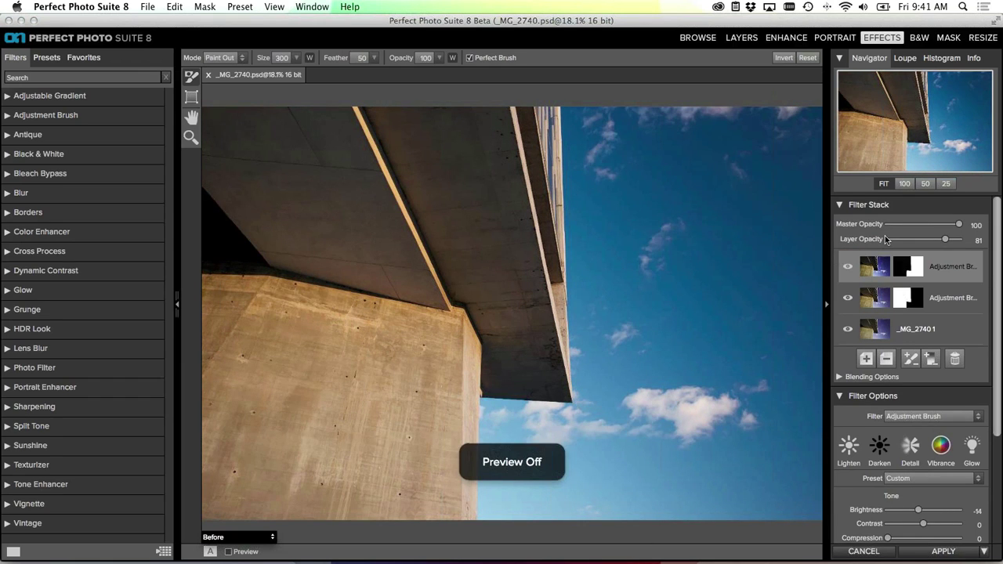
{"action": "key", "text": "super+p"}
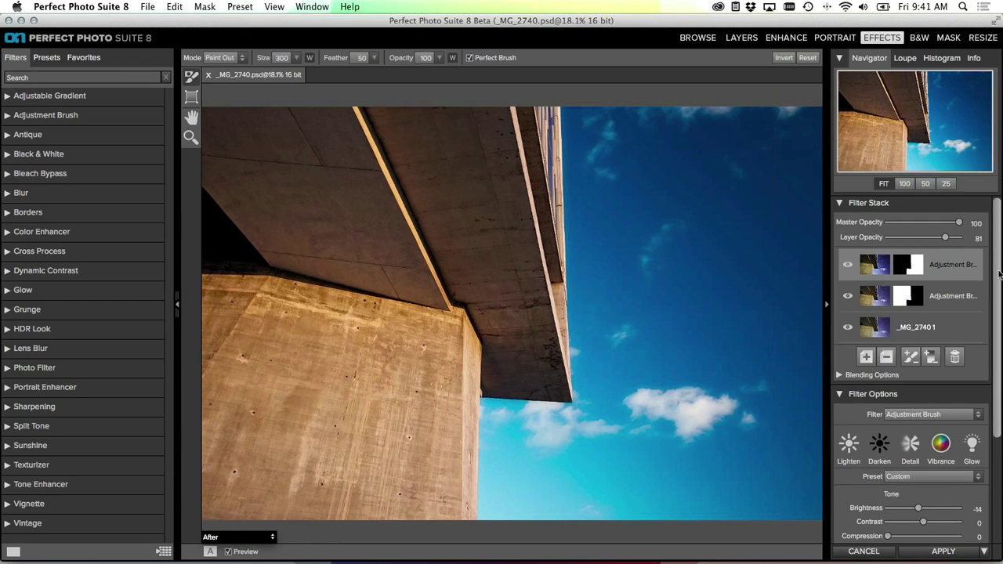
Expand the sky layer's Blending Options and examine the available blending modes and the Apply To tonal and color ranges
{"action": "scroll", "coordinate": [890, 312], "scroll_direction": "down", "scroll_amount": 1}
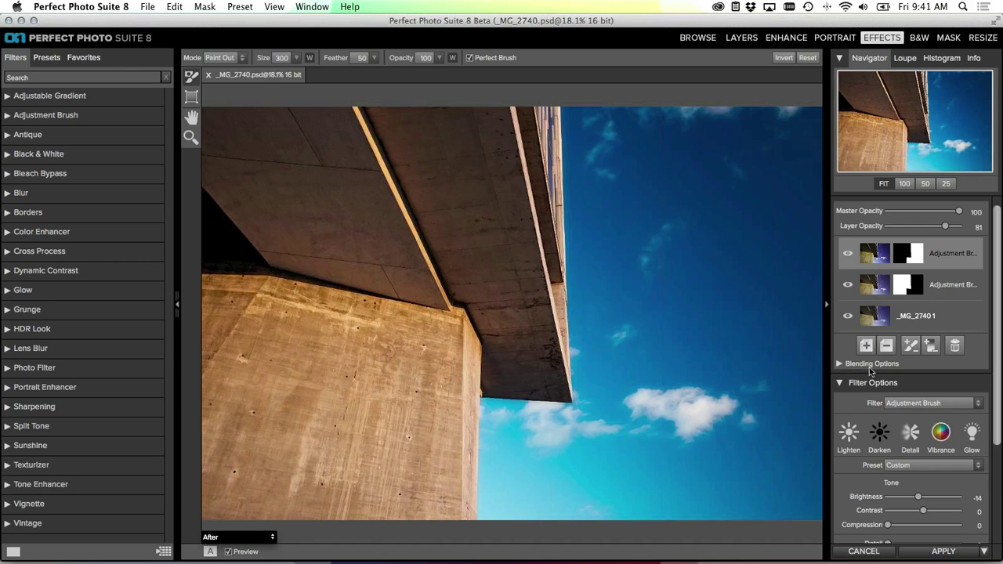
{"action": "left_click", "coordinate": [841, 365]}
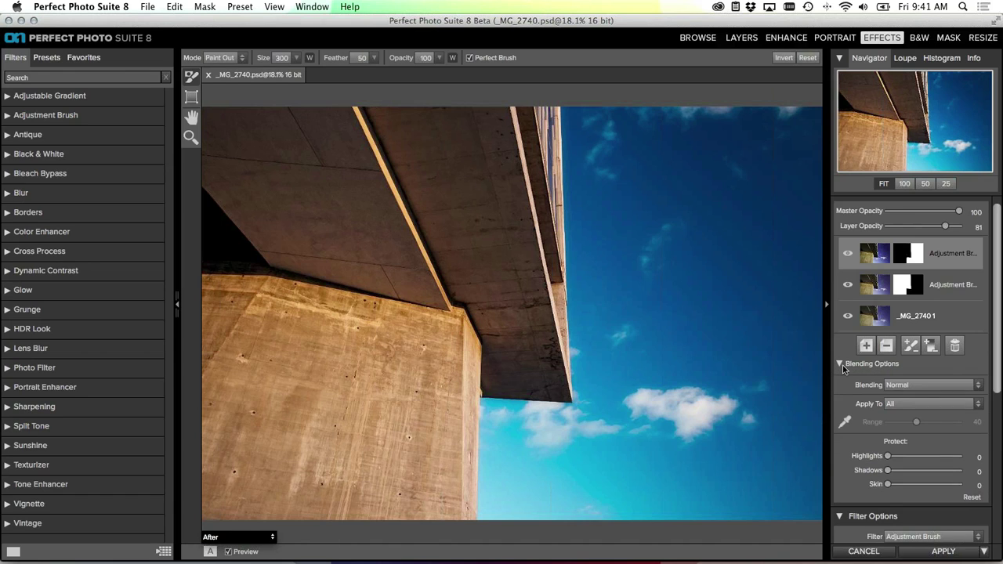
{"action": "scroll", "coordinate": [886, 372], "scroll_direction": "down", "scroll_amount": 1}
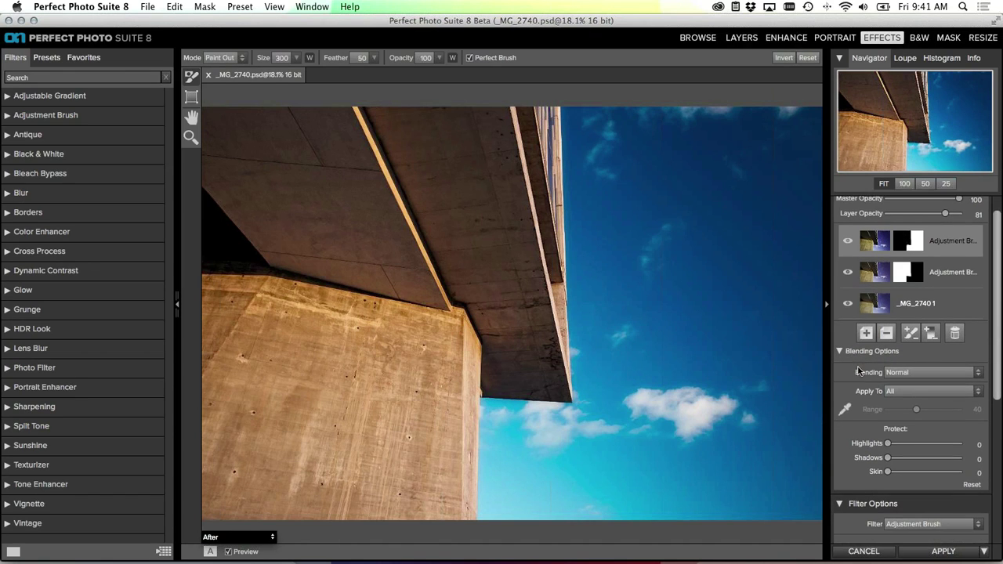
{"action": "left_click", "coordinate": [897, 373]}
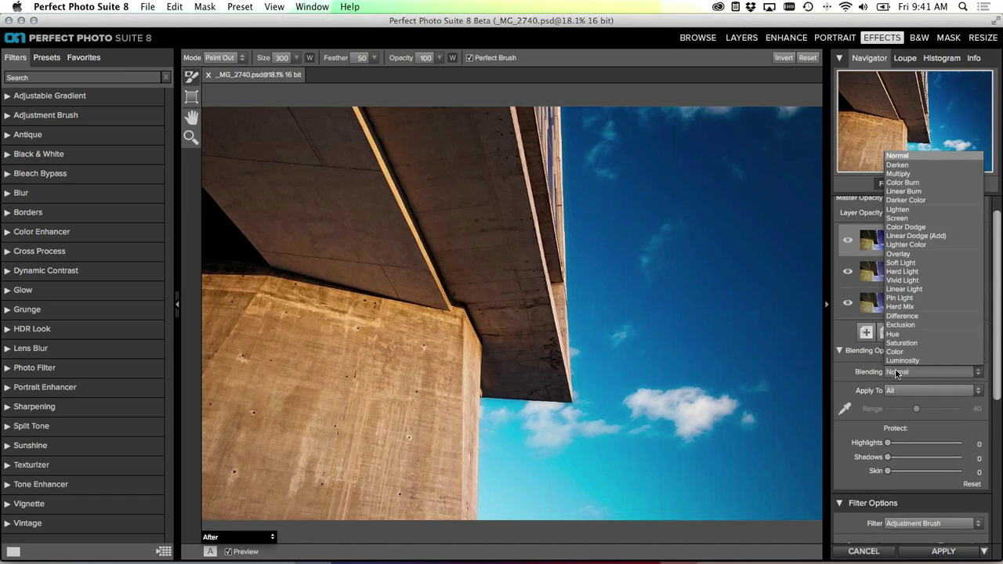
{"action": "left_click", "coordinate": [857, 374]}
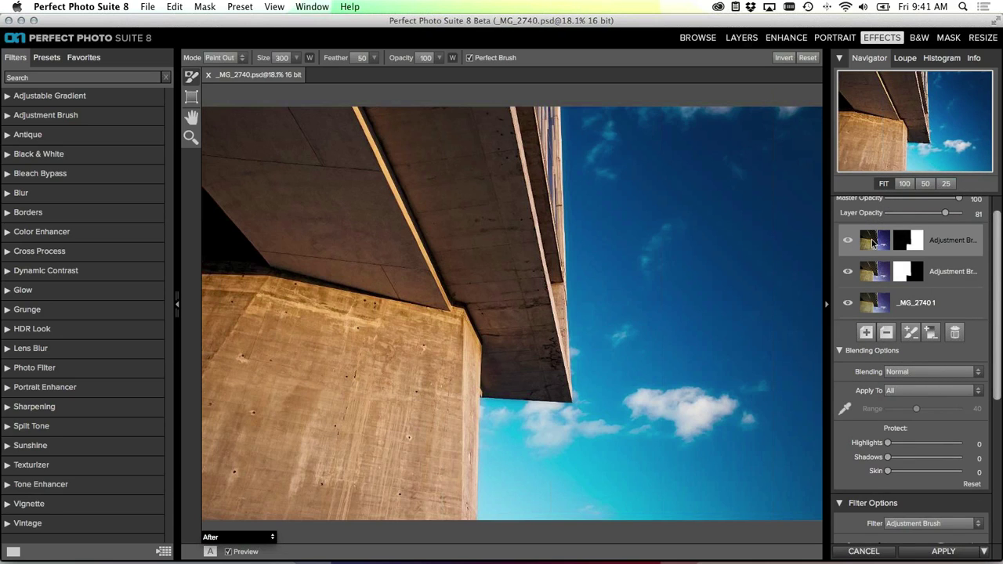
{"action": "left_click", "coordinate": [904, 391]}
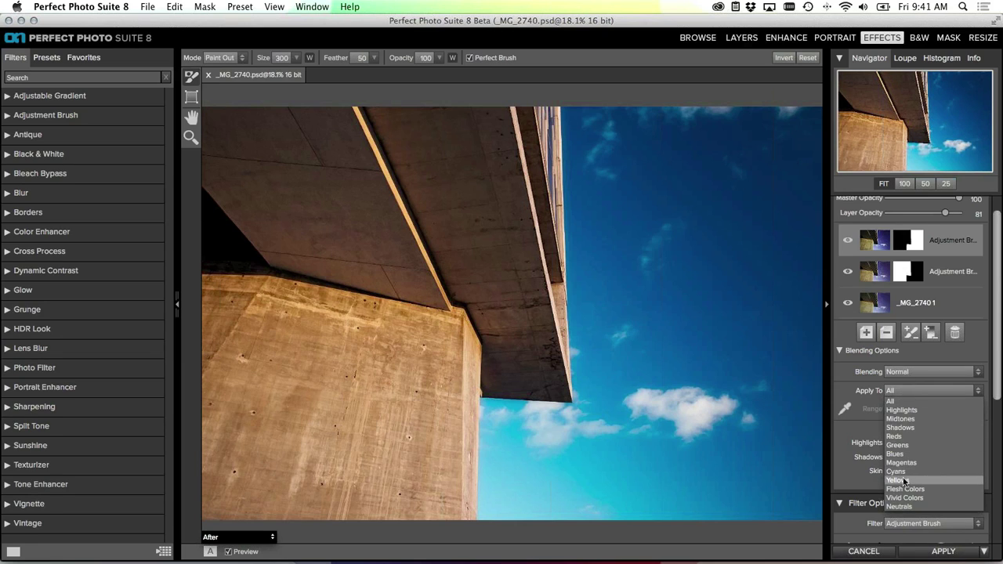
{"action": "left_click", "coordinate": [863, 423]}
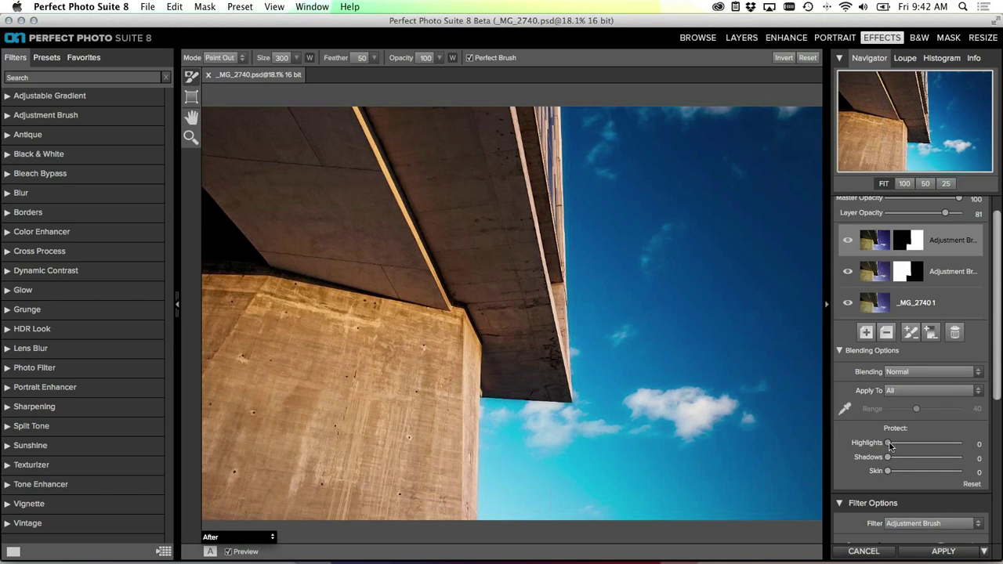
Try highlight protection on the sky layer up to 64 and return it to 0
{"action": "left_click_drag", "start_coordinate": [889, 443], "coordinate": [925, 445]}
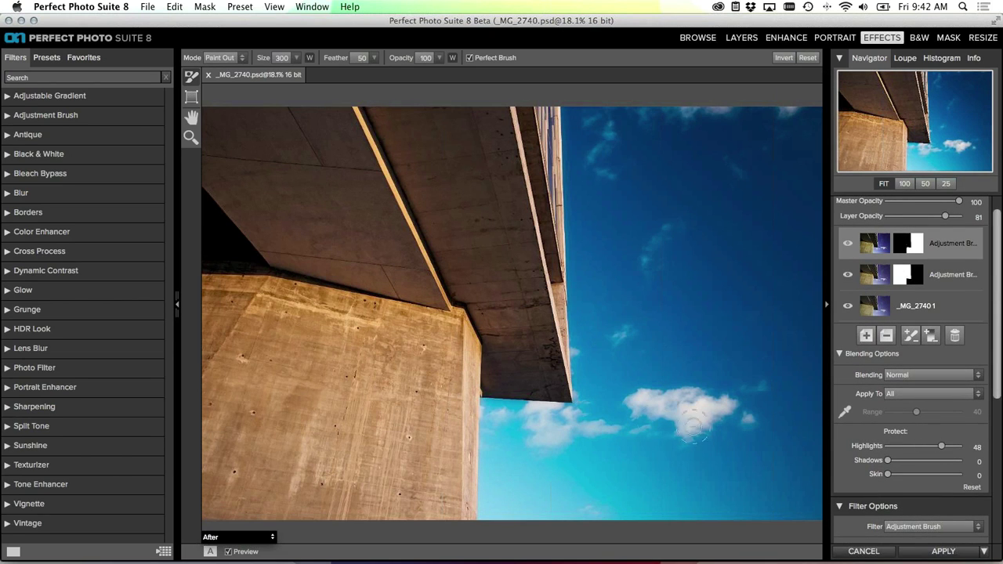
{"action": "left_click_drag", "start_coordinate": [942, 448], "coordinate": [960, 446]}
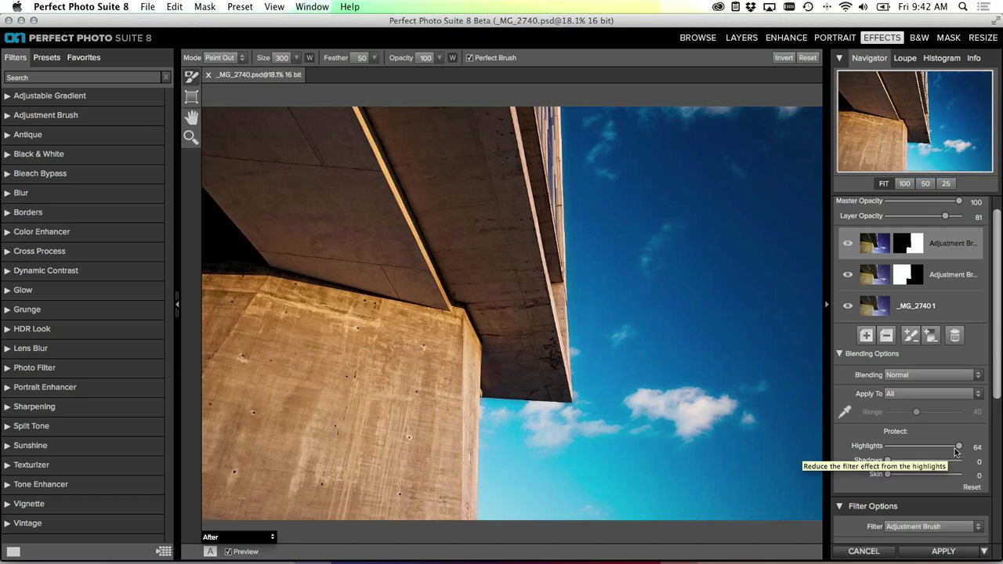
{"action": "left_click_drag", "start_coordinate": [958, 446], "coordinate": [870, 445]}
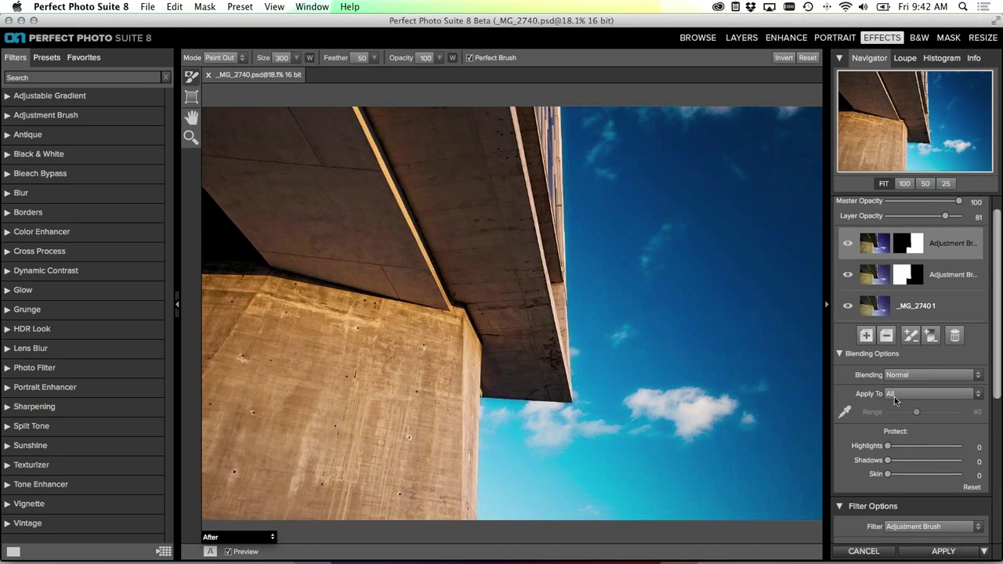
Cancel the Effects editing, discarding the adjustments, and close _MG_2740.psd
{"action": "scroll", "coordinate": [924, 368], "scroll_direction": "up", "scroll_amount": 1}
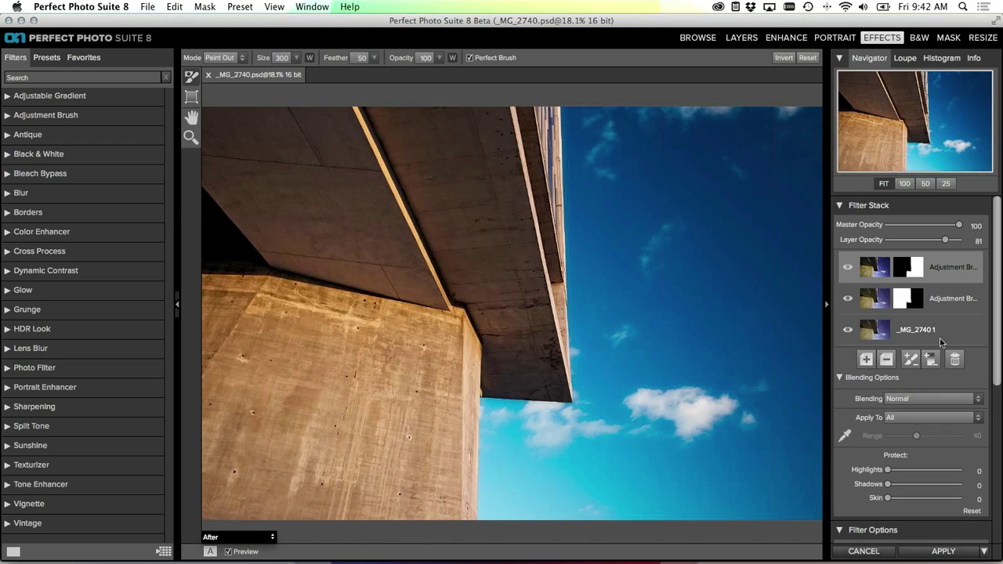
{"action": "left_click", "coordinate": [868, 551]}
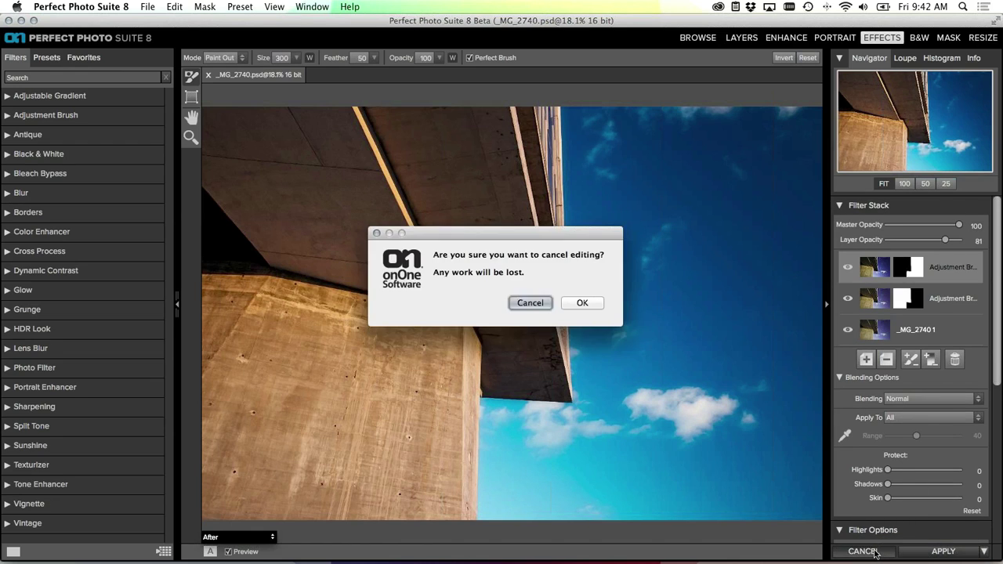
{"action": "left_click", "coordinate": [578, 304]}
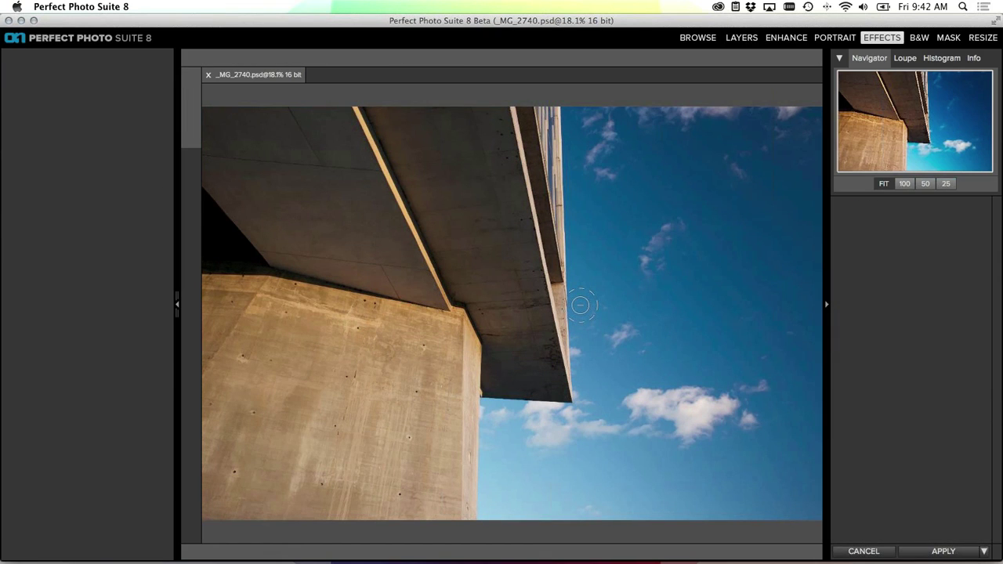
{"action": "left_click", "coordinate": [209, 75]}
{"action": "left_click", "coordinate": [463, 307]}
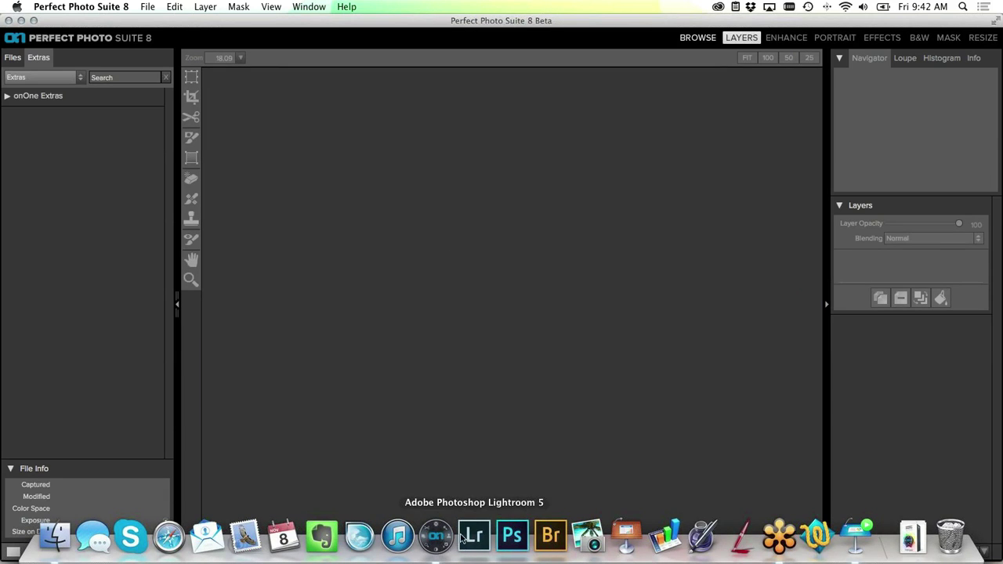
Browse the Under the Hood folder and open _MG_0602.cr2 in Layers as a 16-bit Photoshop copy in ProPhoto RGB at 300 pixels/inch
{"action": "left_click", "coordinate": [693, 39]}
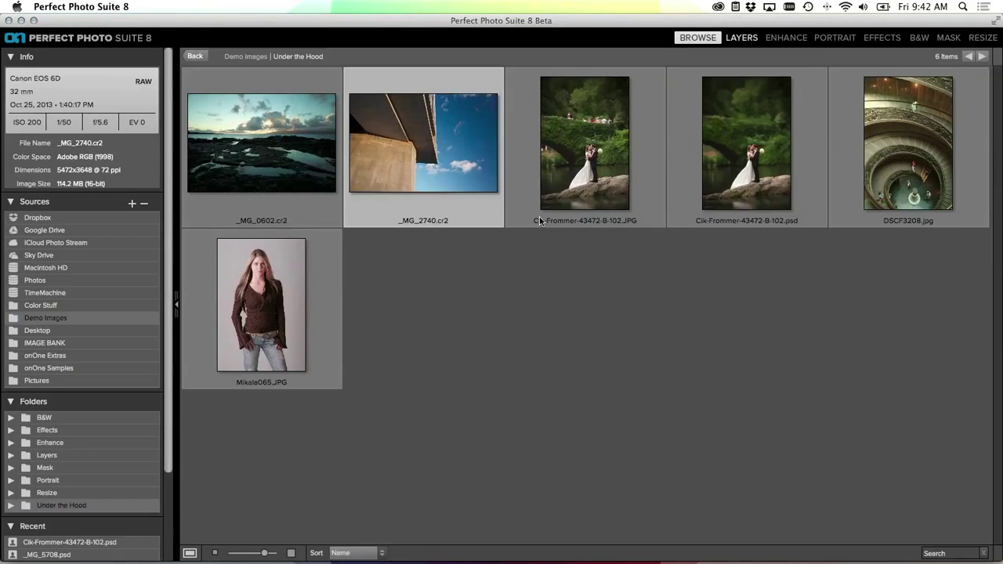
{"action": "left_click", "coordinate": [361, 244]}
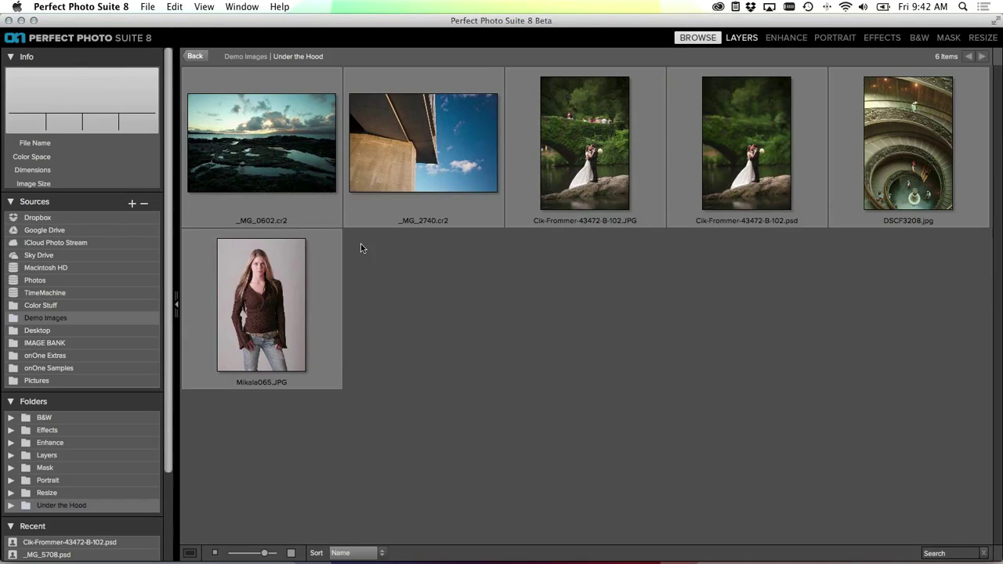
{"action": "left_click", "coordinate": [282, 178]}
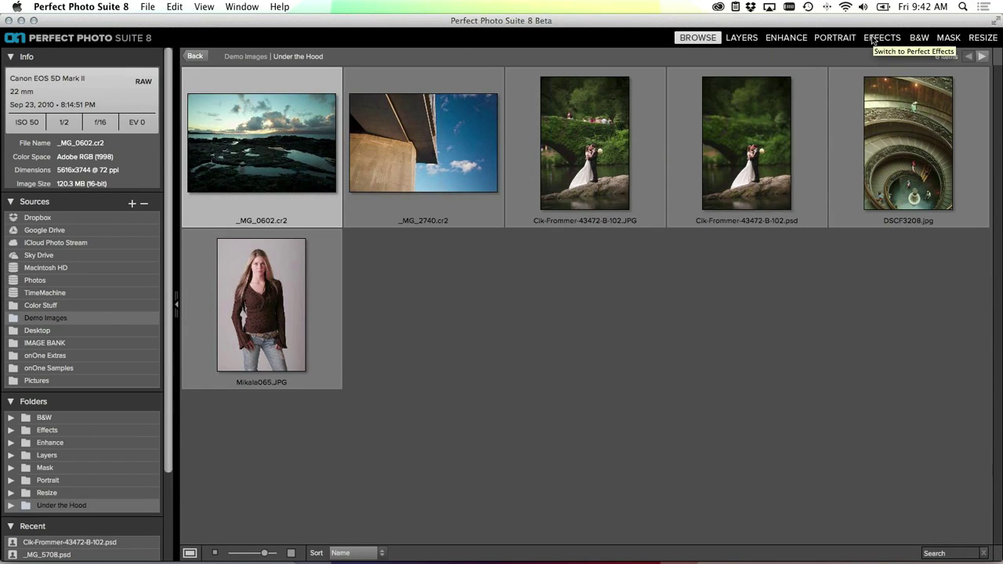
{"action": "left_click", "coordinate": [741, 38]}
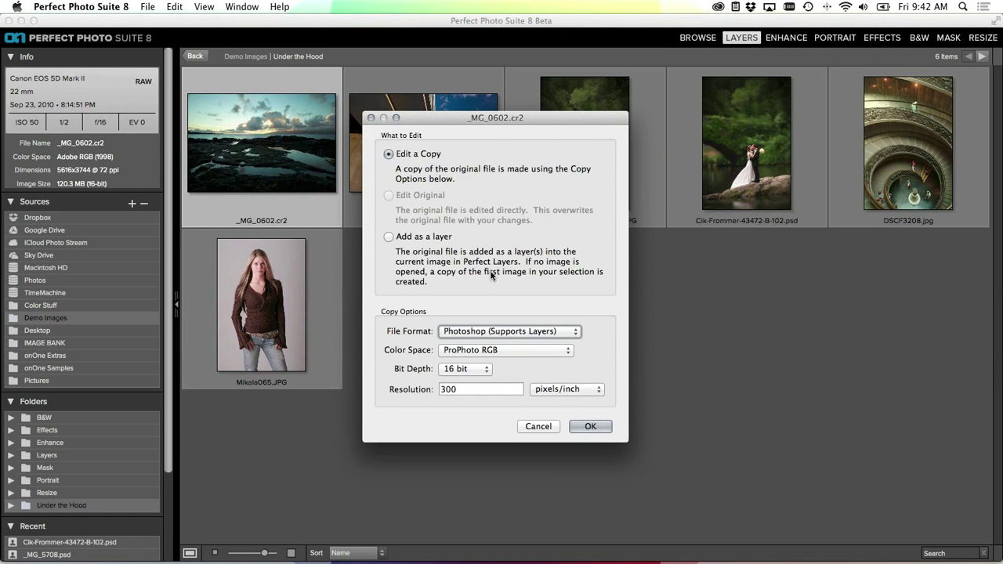
{"action": "left_click", "coordinate": [581, 427]}
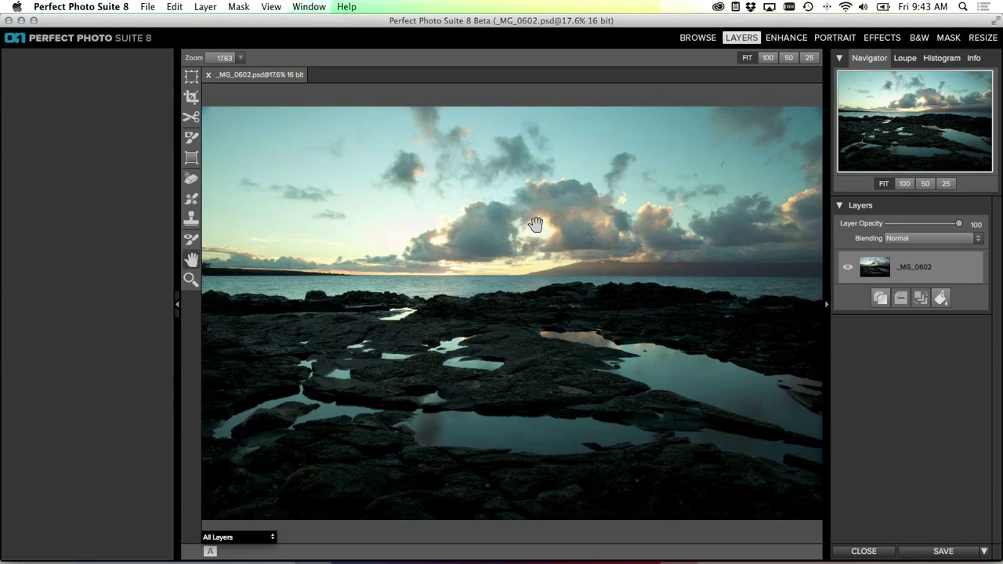
Erase the small spot in the upper-right sky and open the image in Effects with Blending Options collapsed
{"action": "left_click", "coordinate": [191, 180]}
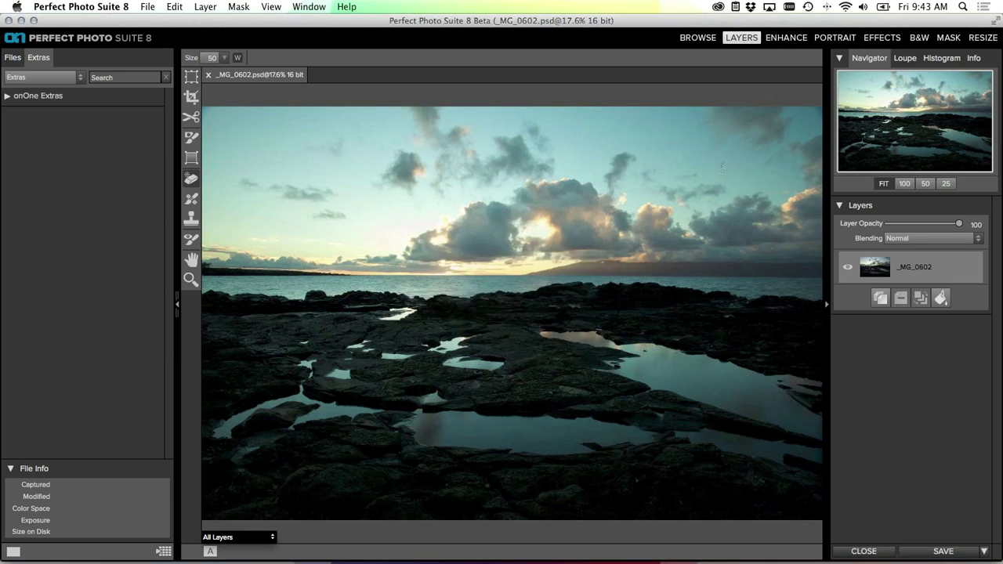
{"action": "left_click_drag", "start_coordinate": [725, 161], "coordinate": [719, 174]}
{"action": "left_click", "coordinate": [886, 39]}
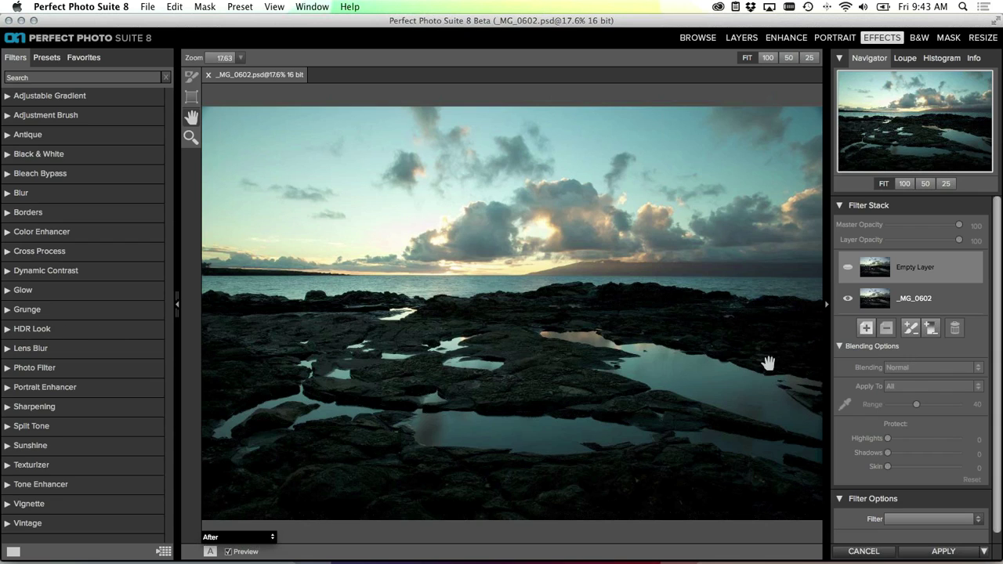
{"action": "left_click", "coordinate": [854, 346]}
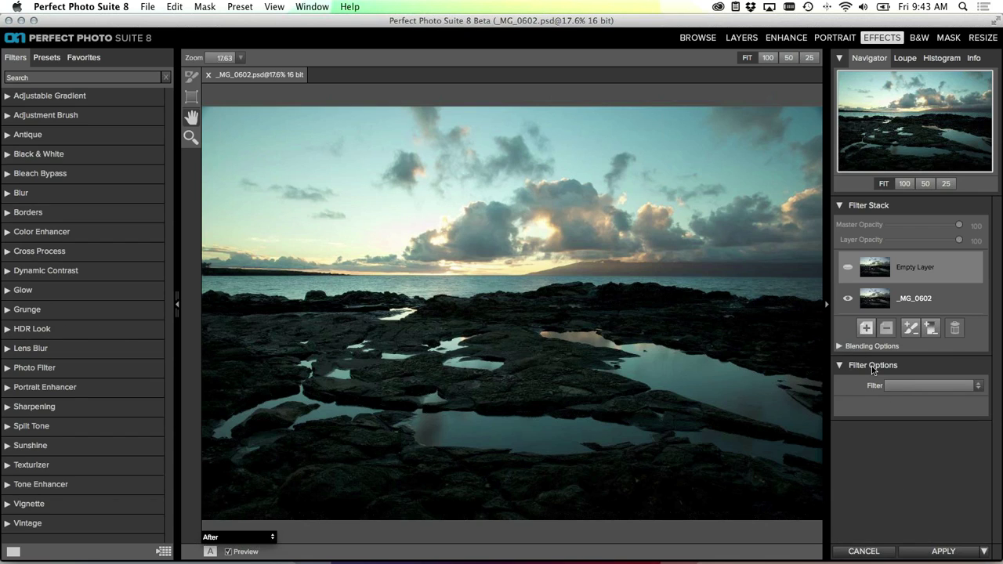
Apply the HDR Look filter to the empty layer and set its Compression to 184 and Shadows to 57
{"action": "left_click", "coordinate": [901, 385]}
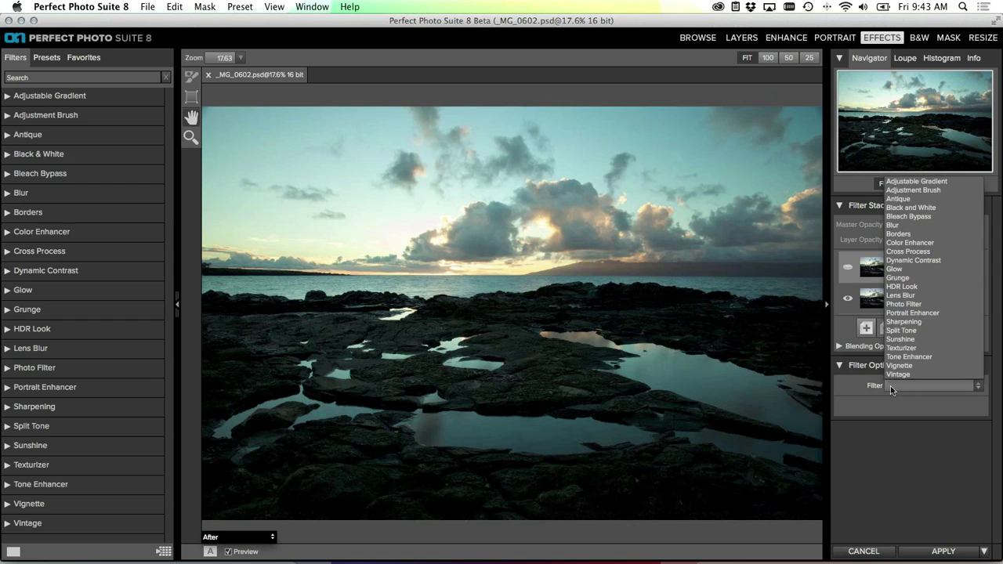
{"action": "left_click", "coordinate": [912, 288]}
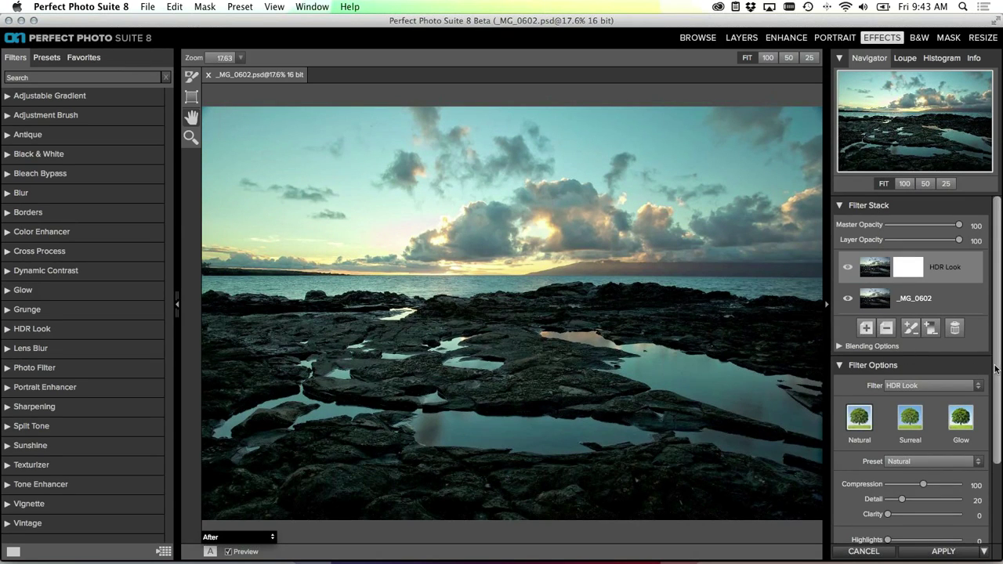
{"action": "scroll", "coordinate": [996, 393], "scroll_direction": "down", "scroll_amount": 1}
{"action": "scroll", "coordinate": [996, 393], "scroll_direction": "down", "scroll_amount": 5}
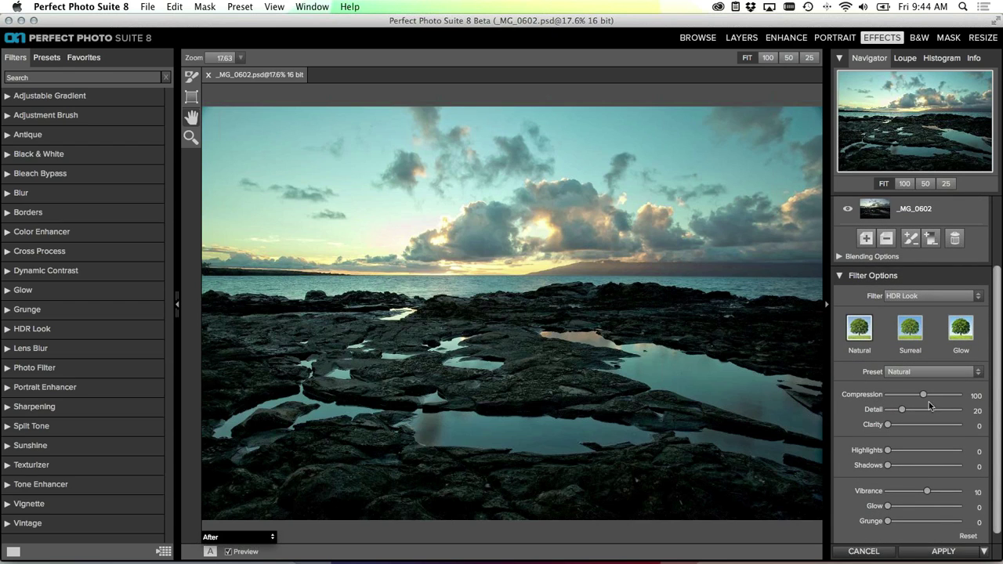
{"action": "left_click_drag", "start_coordinate": [925, 395], "coordinate": [954, 399]}
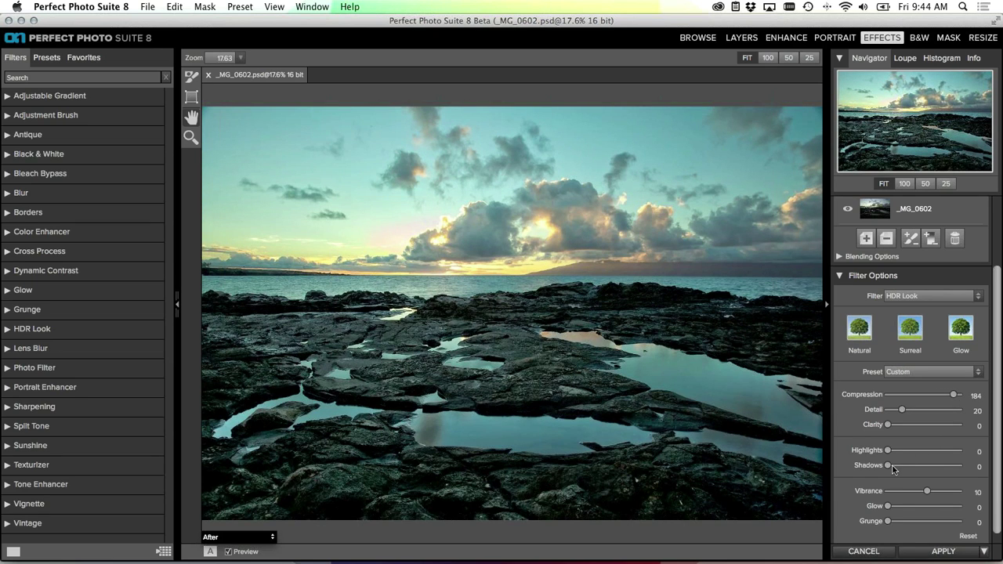
{"action": "left_click_drag", "start_coordinate": [889, 466], "coordinate": [929, 469]}
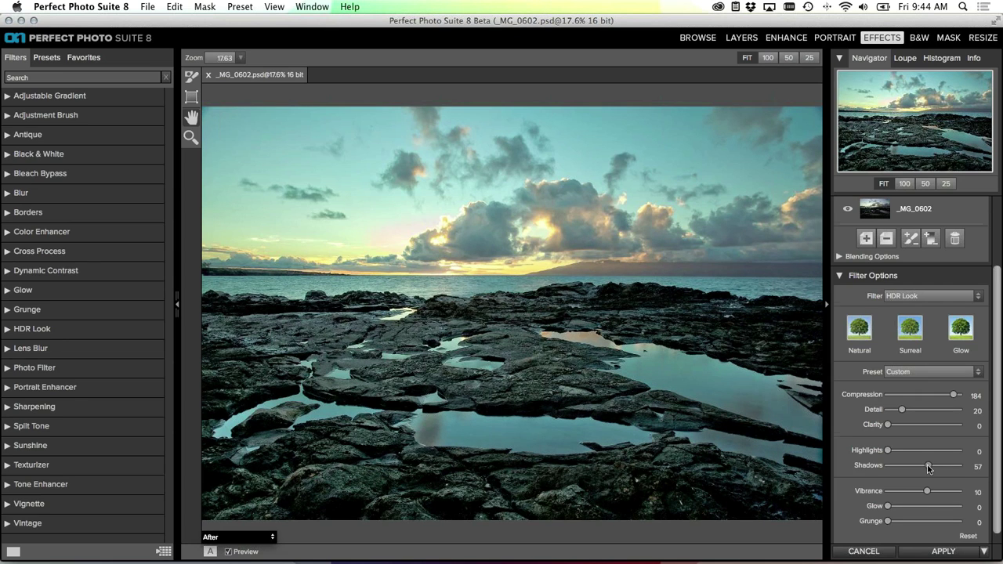
Refine the HDR Look to Compression 195, Detail 43, Clarity 43, Highlights 5 and Shadows 60, and compare it with the original image
{"action": "scroll", "coordinate": [929, 469], "scroll_direction": "down", "scroll_amount": 1}
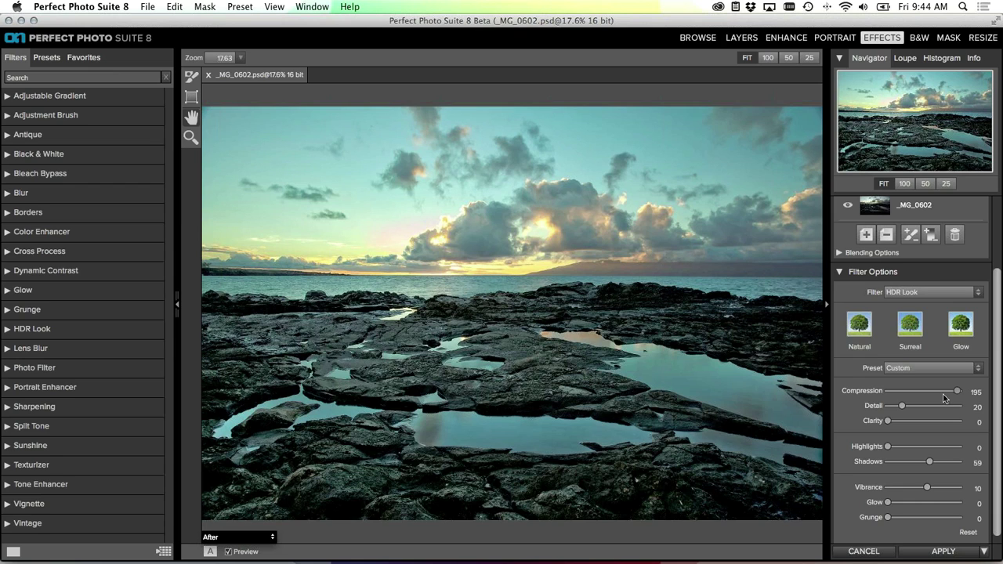
{"action": "left_click", "coordinate": [931, 462]}
{"action": "left_click_drag", "start_coordinate": [903, 406], "coordinate": [919, 408]}
{"action": "left_click", "coordinate": [919, 422]}
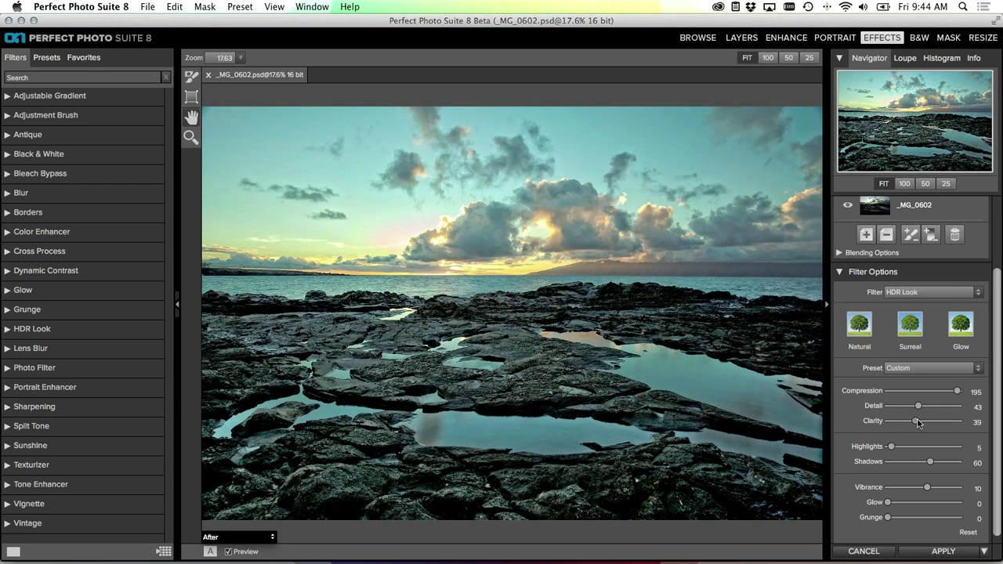
{"action": "left_click_drag", "start_coordinate": [919, 423], "coordinate": [922, 423]}
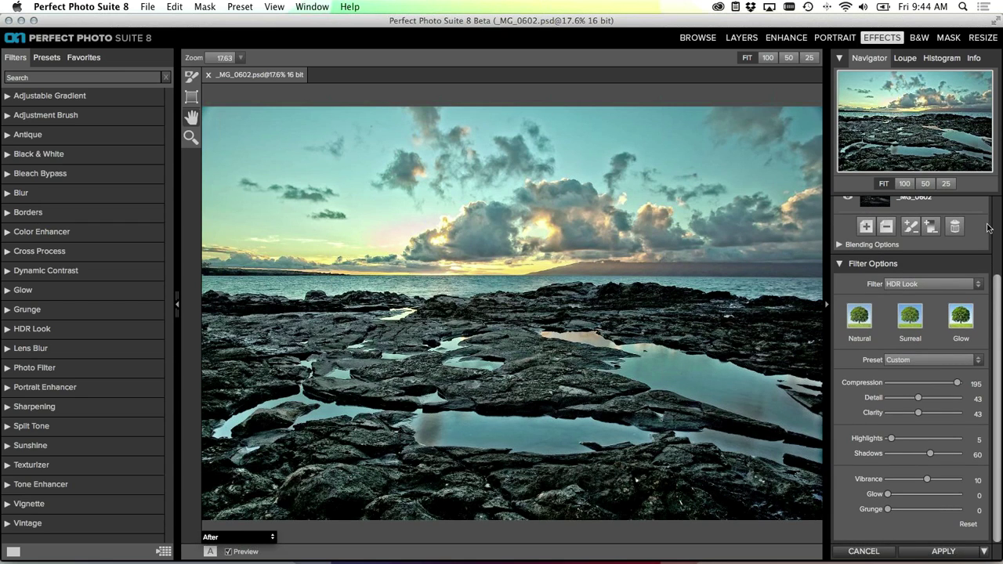
{"action": "left_click", "coordinate": [229, 553]}
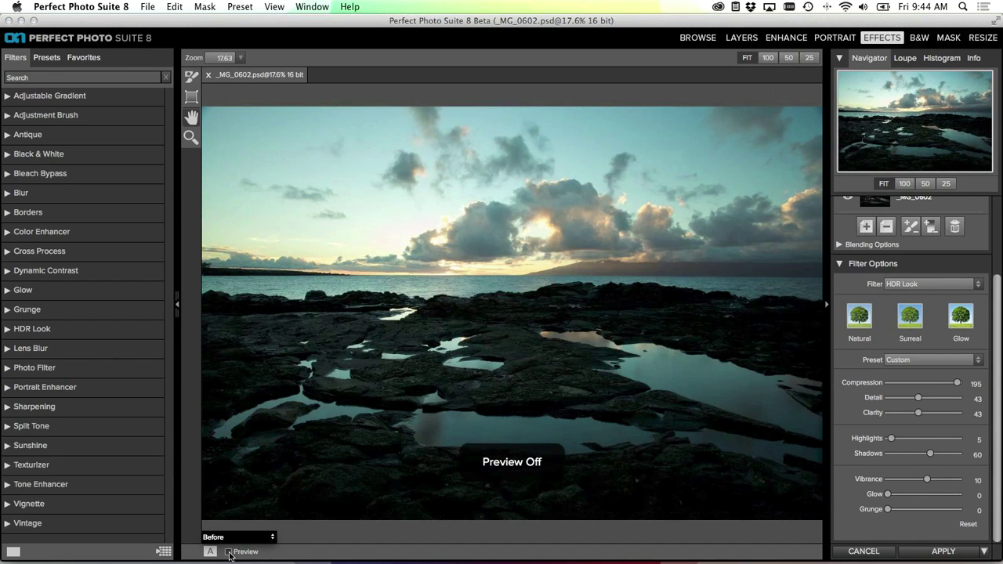
{"action": "left_click", "coordinate": [229, 553]}
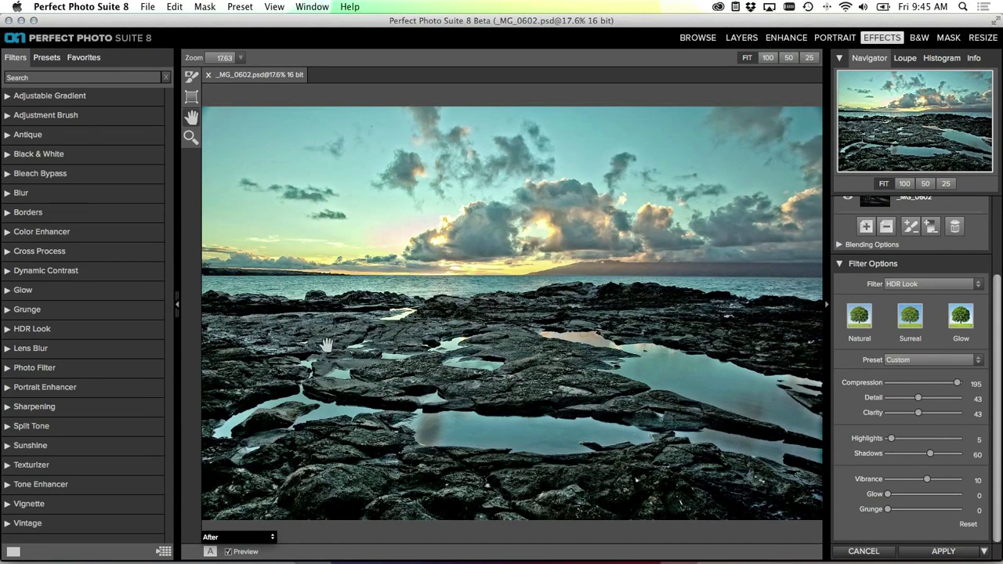
Add a new filter layer above HDR Look and apply the Radial preset of the Blur filter
{"action": "left_click_drag", "start_coordinate": [996, 384], "coordinate": [997, 283]}
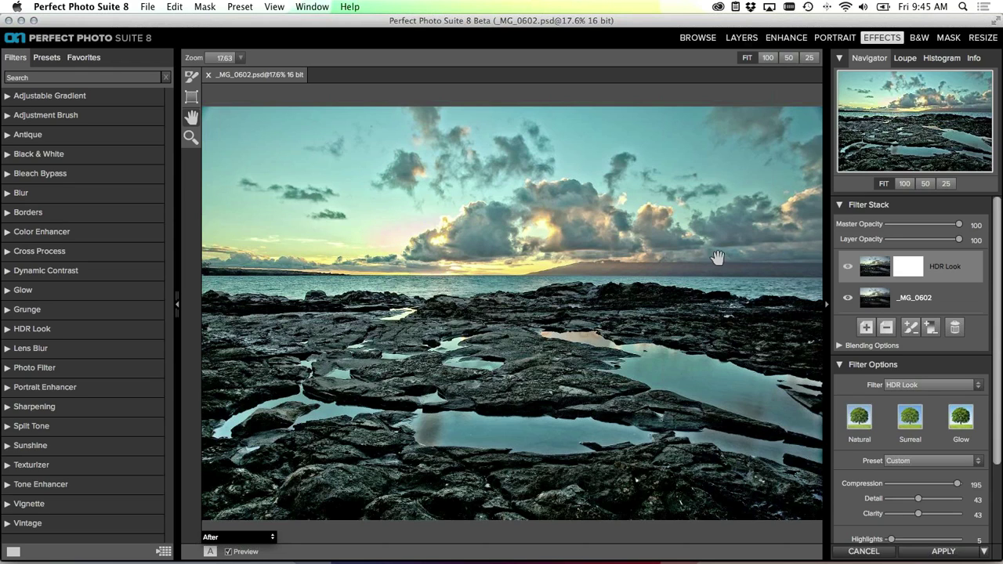
{"action": "left_click", "coordinate": [867, 329]}
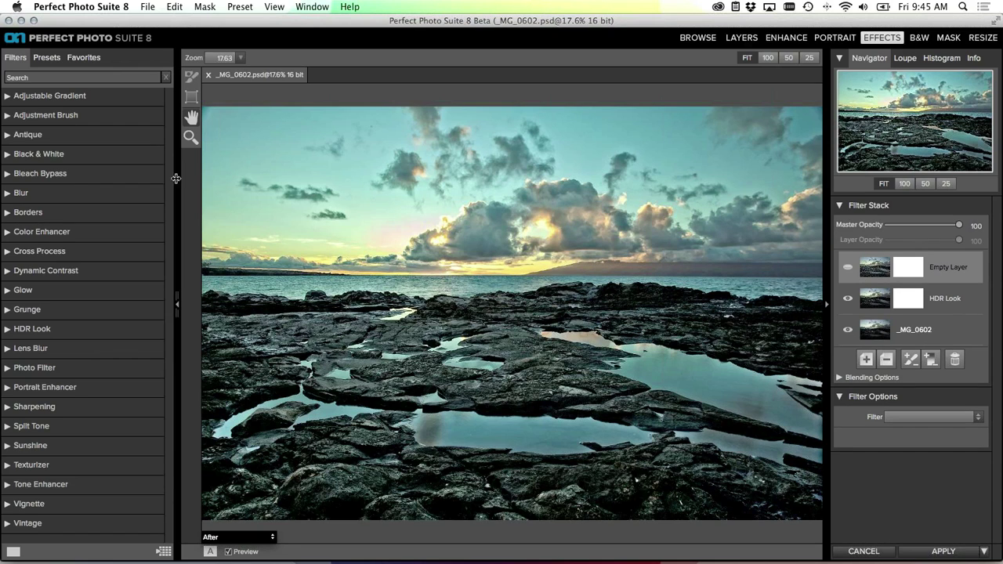
{"action": "mouse_move", "coordinate": [149, 200]}
{"action": "left_click", "coordinate": [6, 196]}
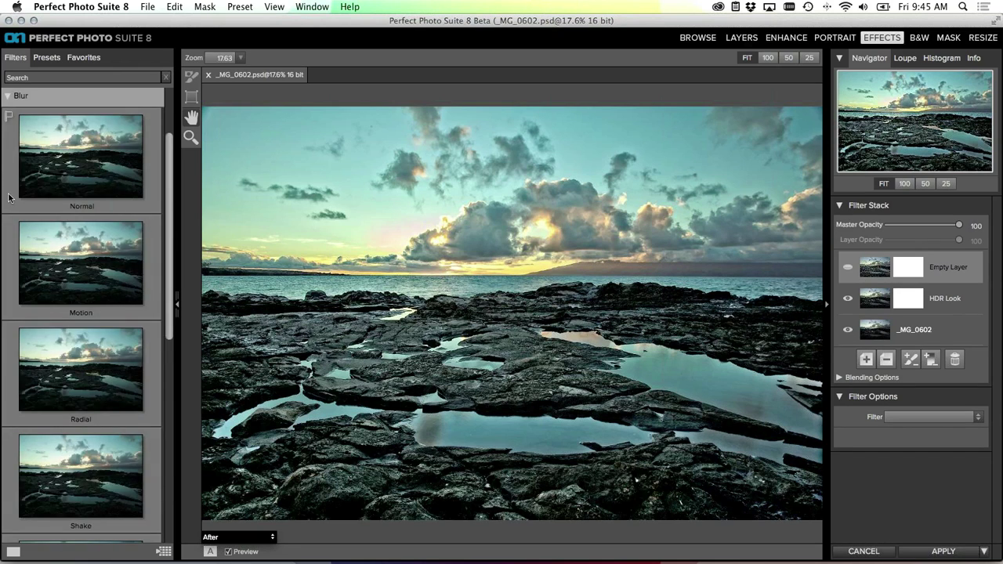
{"action": "left_click", "coordinate": [81, 373]}
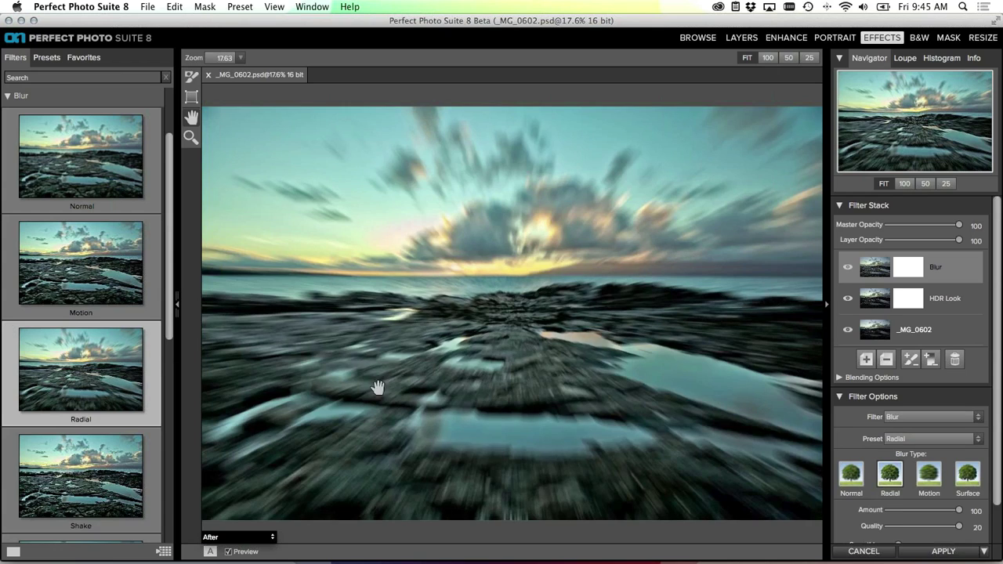
Set the radial blur's Smoothing to 10 and place its center on the horizon near the middle of the image
{"action": "scroll", "coordinate": [972, 470], "scroll_direction": "down", "scroll_amount": 2}
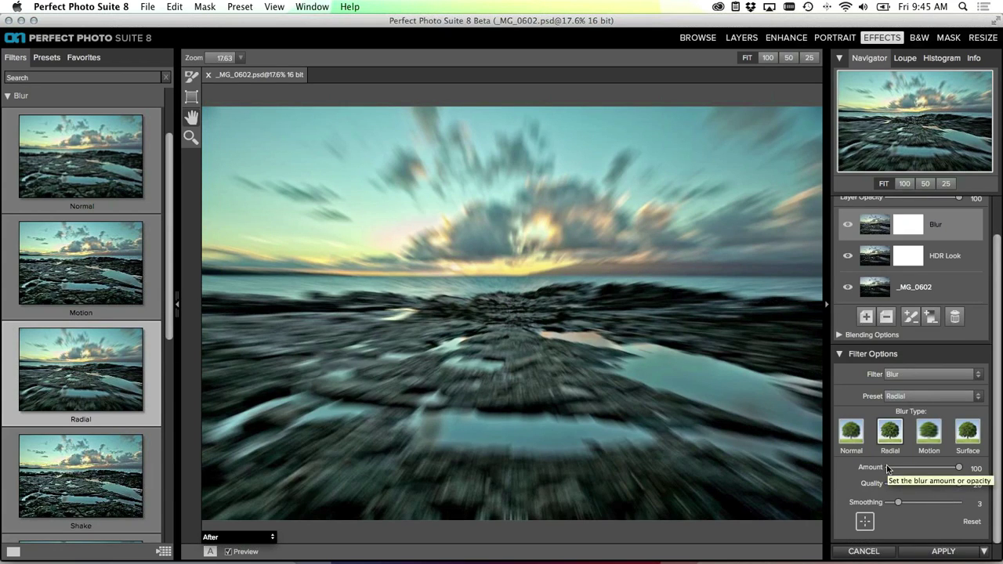
{"action": "mouse_move", "coordinate": [963, 473]}
{"action": "left_mouse_down"}
{"action": "mouse_move", "coordinate": [896, 469]}
{"action": "mouse_move", "coordinate": [966, 470]}
{"action": "left_mouse_up"}
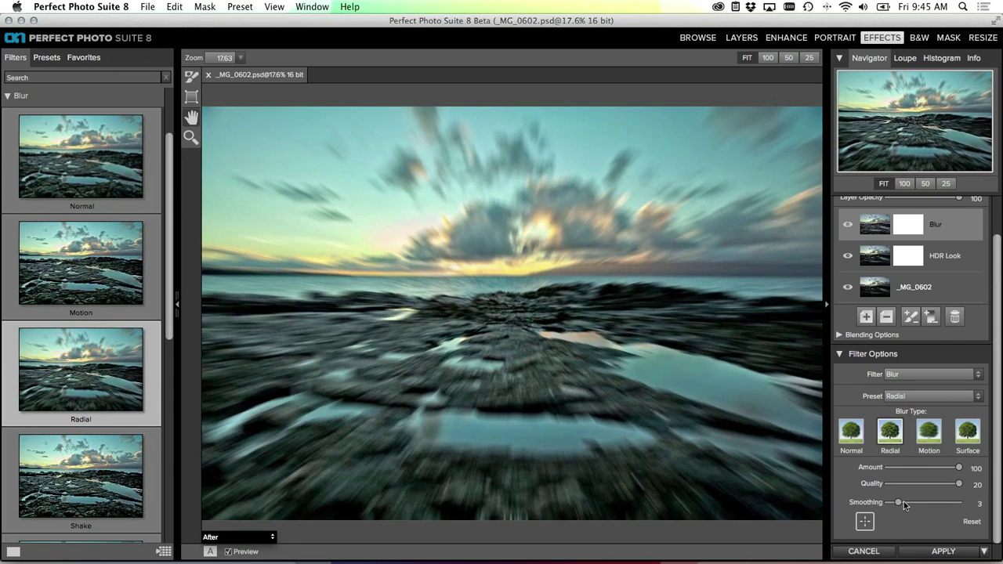
{"action": "left_click_drag", "start_coordinate": [898, 506], "coordinate": [883, 504]}
{"action": "left_click_drag", "start_coordinate": [887, 504], "coordinate": [912, 504]}
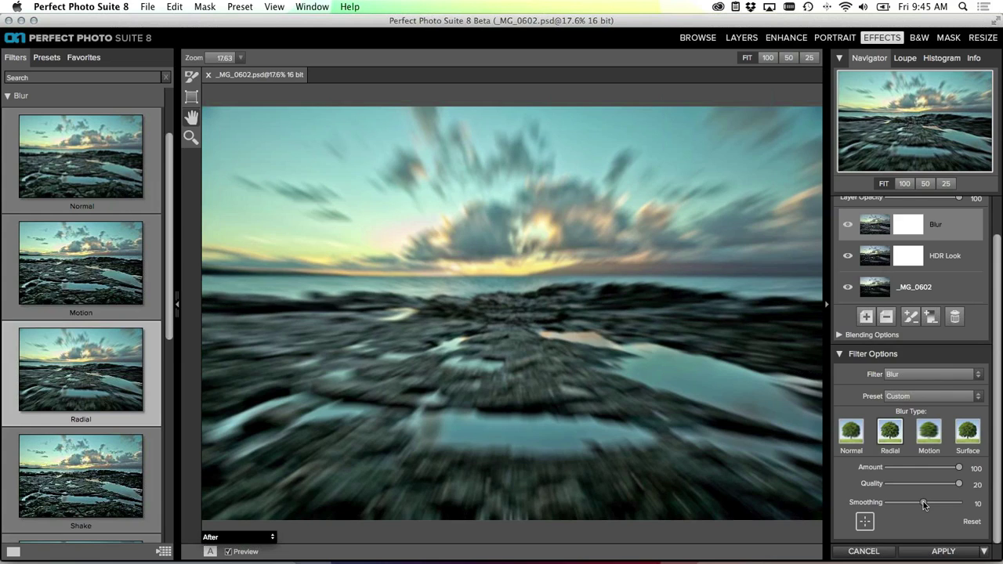
{"action": "left_click", "coordinate": [864, 522]}
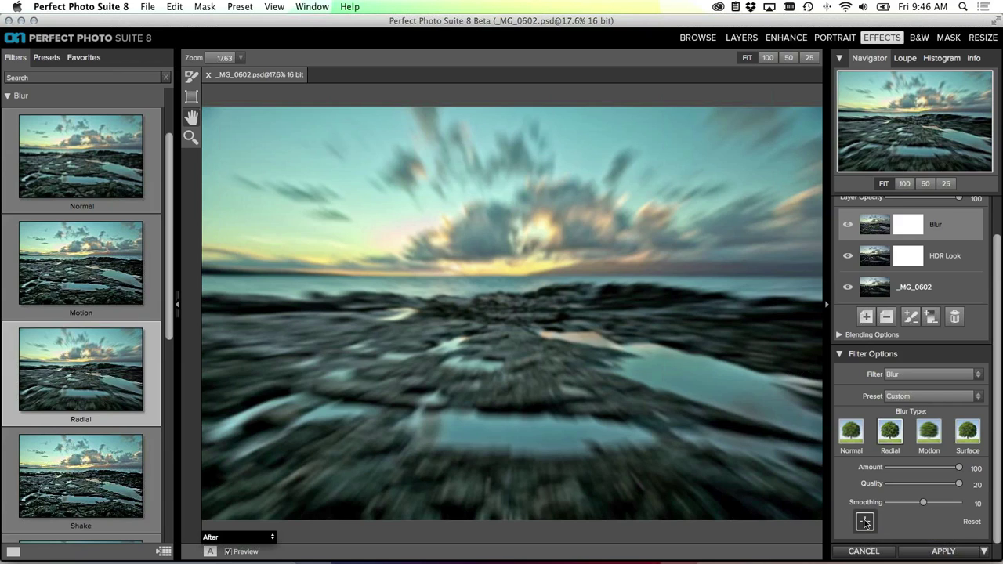
{"action": "left_click", "coordinate": [513, 277]}
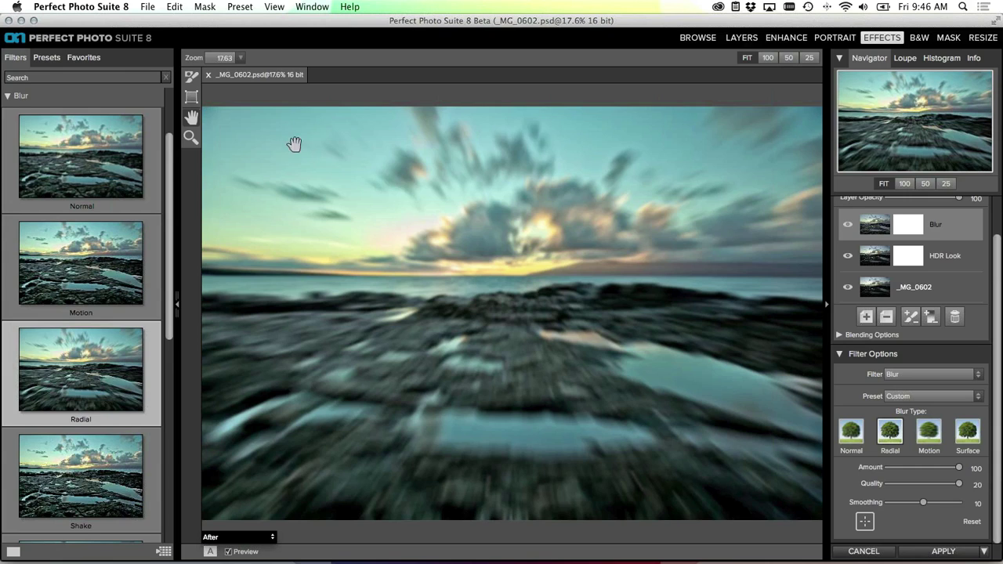
Mask the blur with the Linear Bottom masking preset, move the gradient up to the horizon and tighten its Feather to 2
{"action": "left_click", "coordinate": [190, 97]}
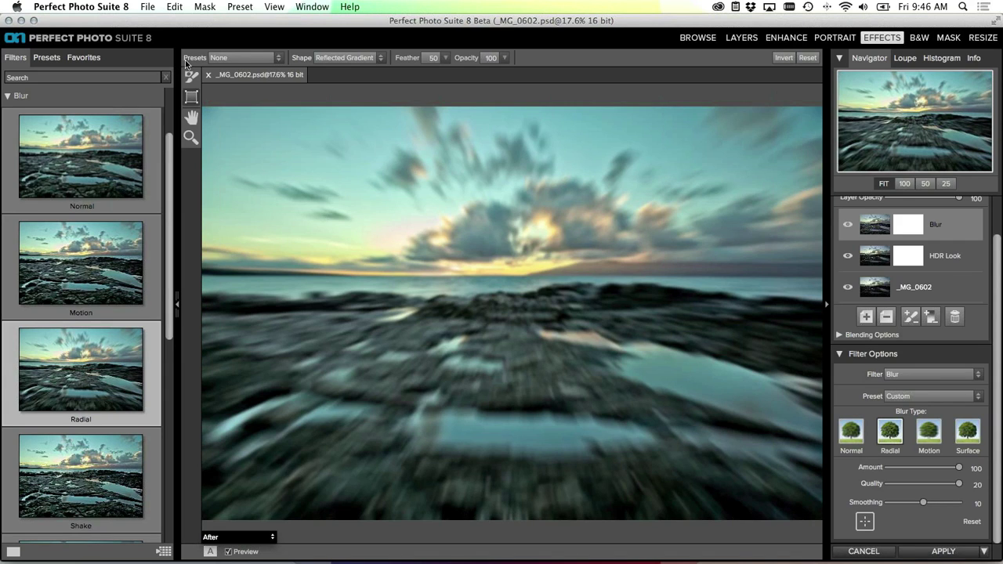
{"action": "left_click", "coordinate": [276, 60]}
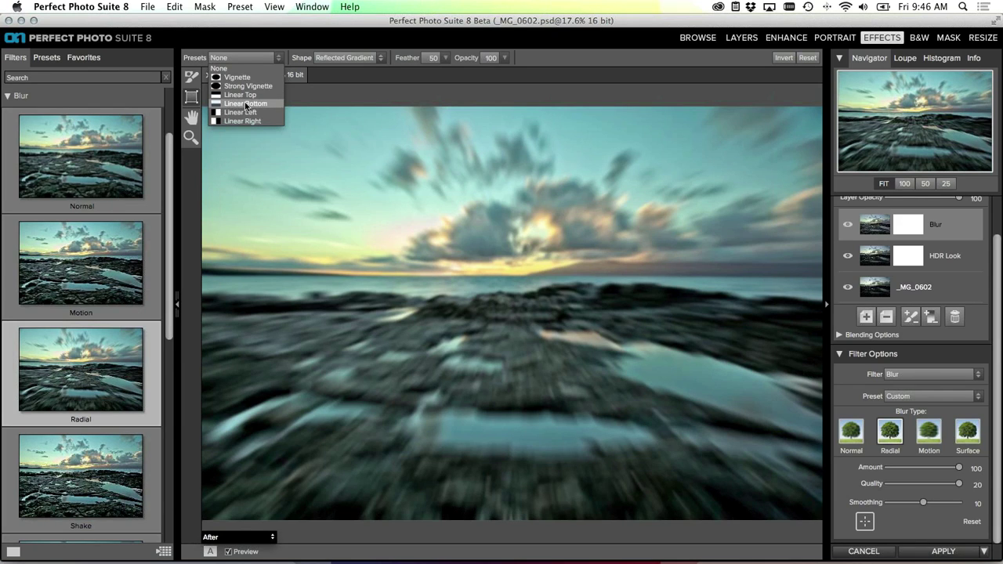
{"action": "key", "text": "Escape"}
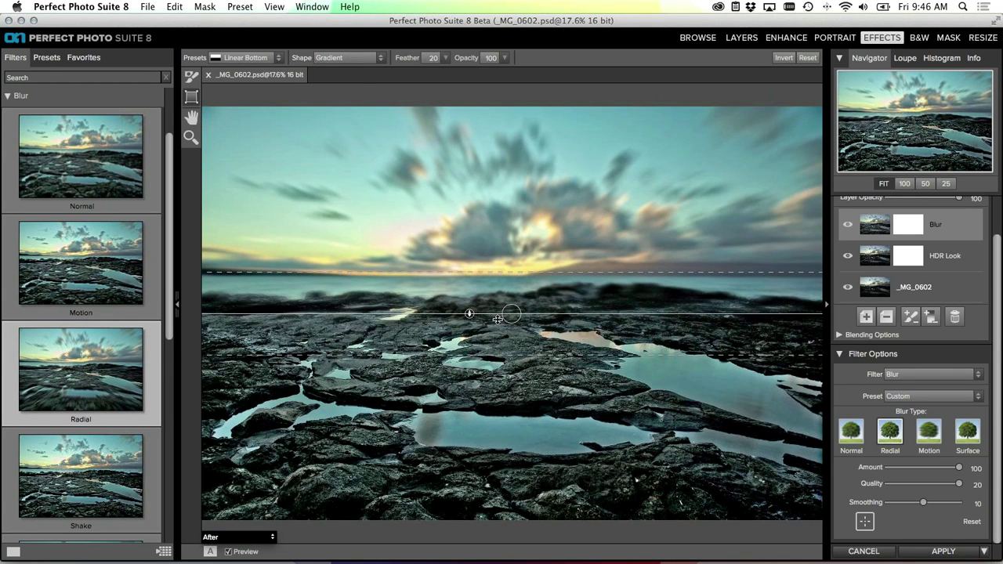
{"action": "left_click", "coordinate": [378, 59]}
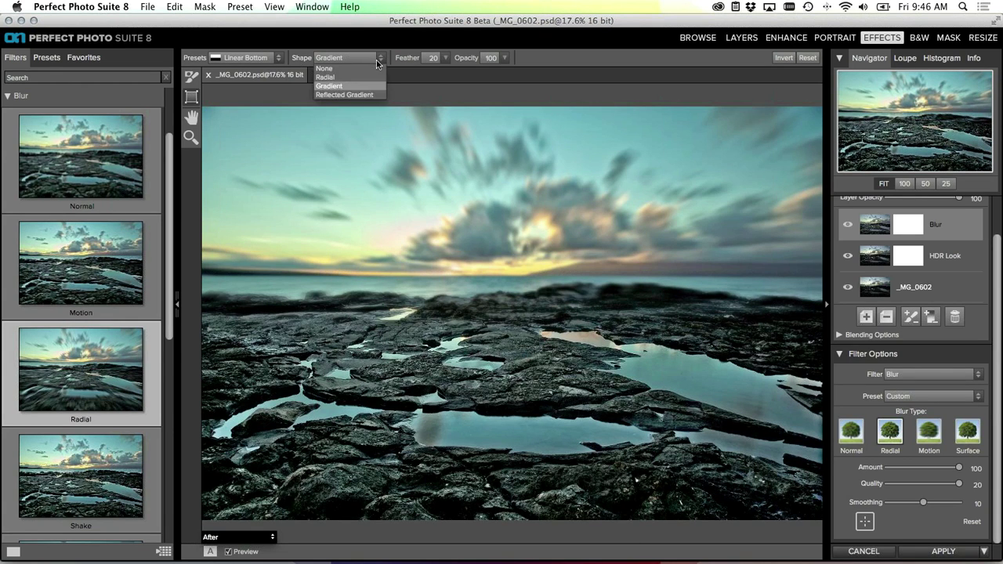
{"action": "left_click", "coordinate": [560, 63]}
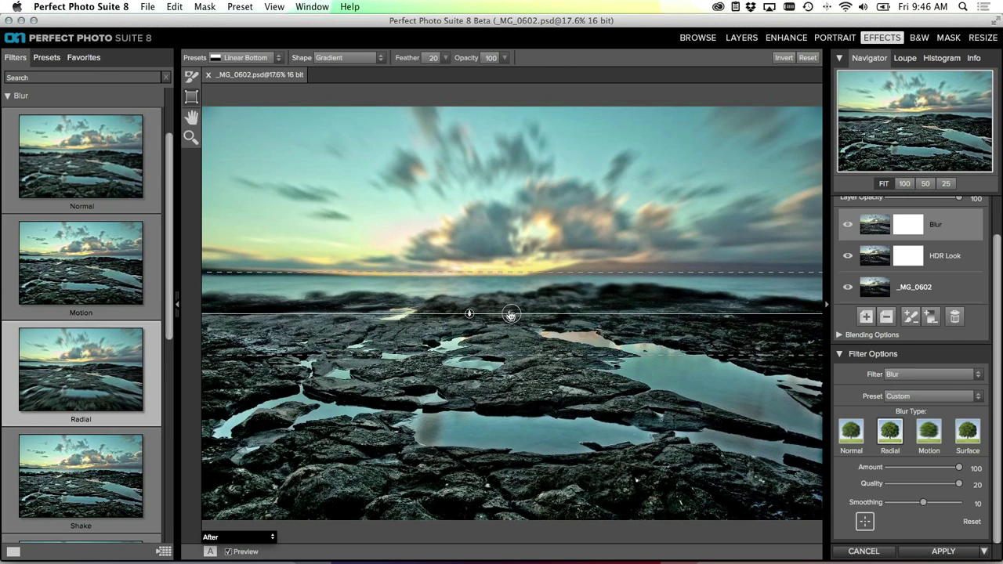
{"action": "left_click_drag", "start_coordinate": [511, 315], "coordinate": [511, 277]}
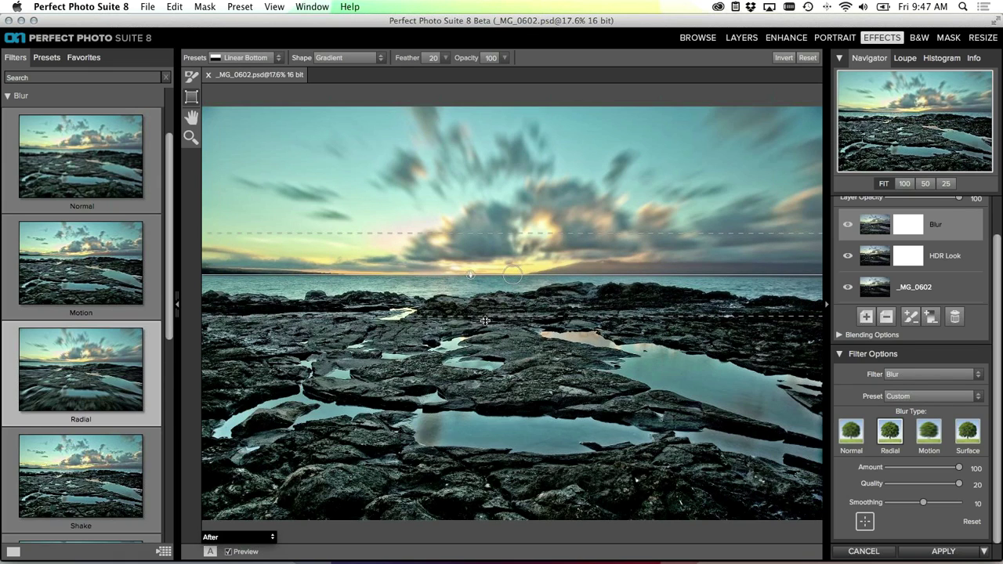
{"action": "left_click_drag", "start_coordinate": [503, 234], "coordinate": [501, 266]}
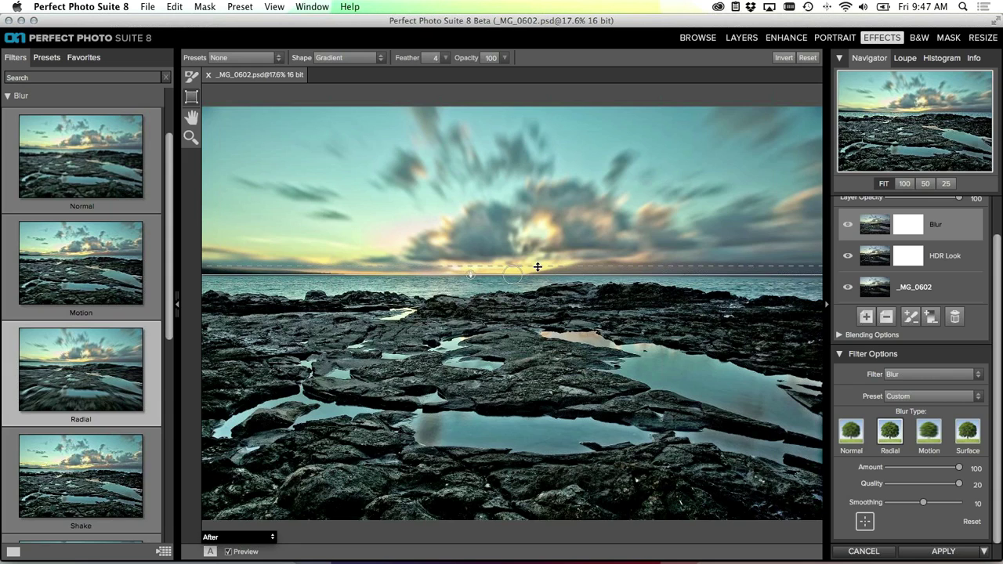
{"action": "left_click_drag", "start_coordinate": [540, 266], "coordinate": [541, 271]}
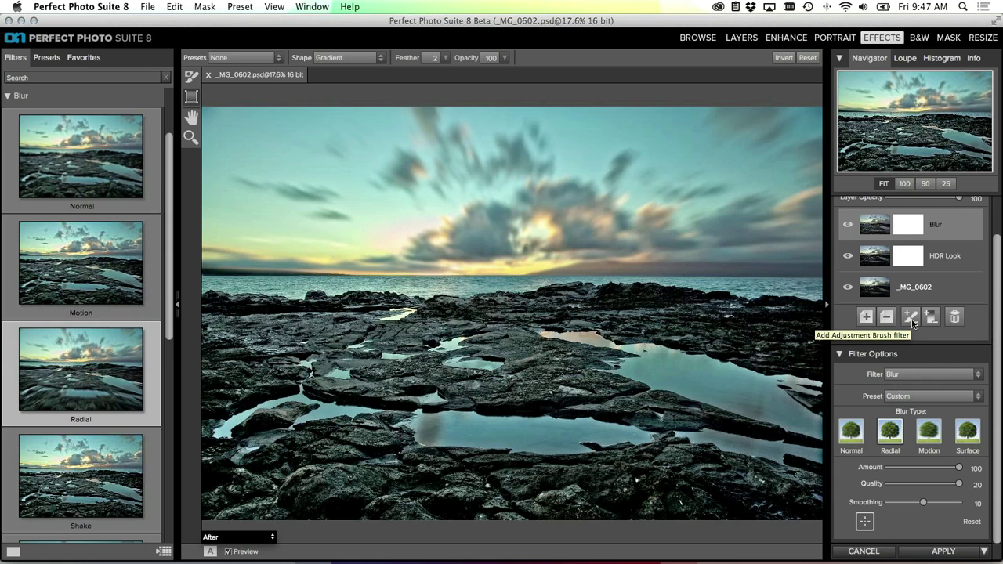
Raise the HDR Look layer's Detail to 100 and inspect the rocks around the tide pools at 100% zoom
{"action": "left_click", "coordinate": [949, 258]}
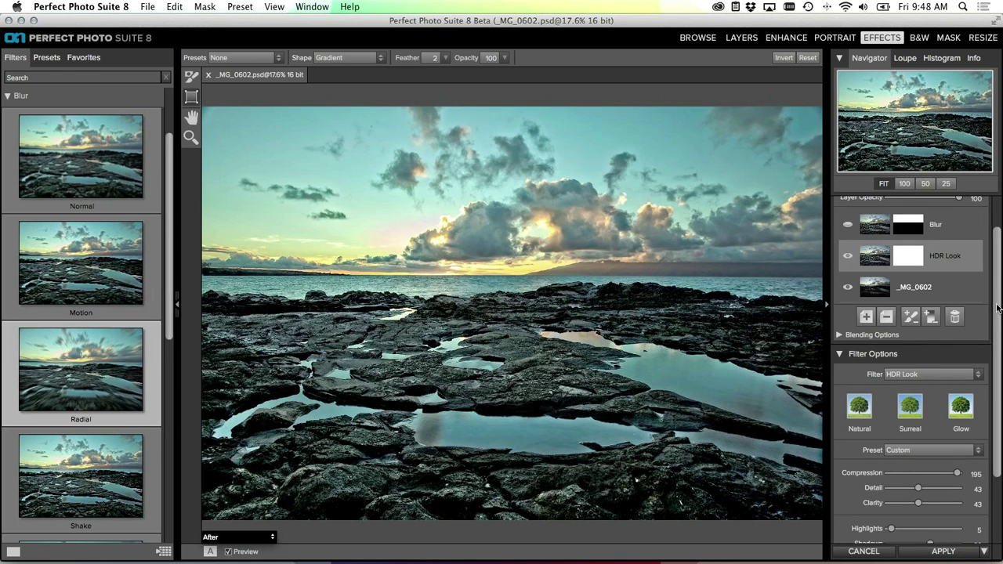
{"action": "left_click_drag", "start_coordinate": [999, 309], "coordinate": [1000, 392]}
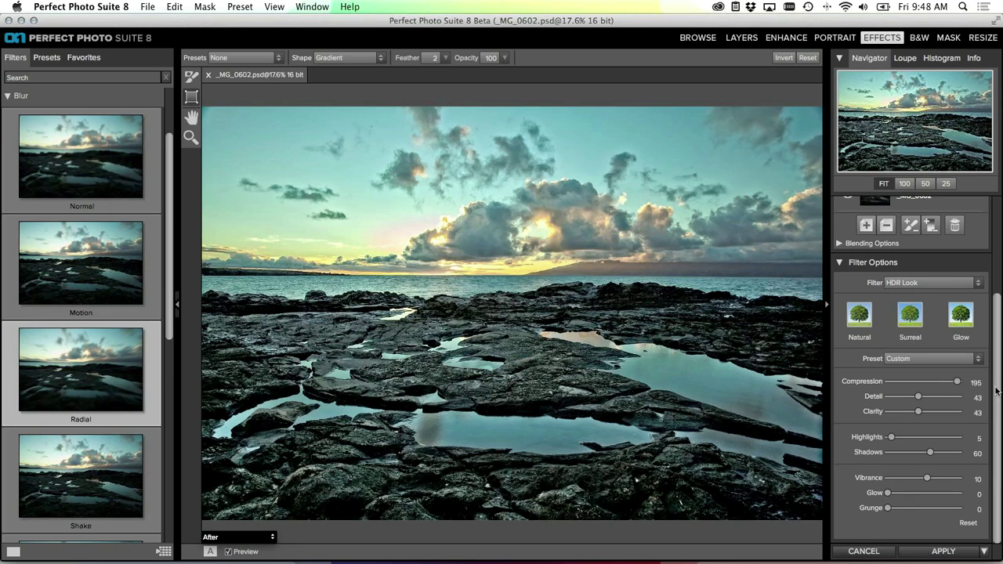
{"action": "mouse_move", "coordinate": [875, 403]}
{"action": "left_click_drag", "start_coordinate": [919, 397], "coordinate": [956, 400]}
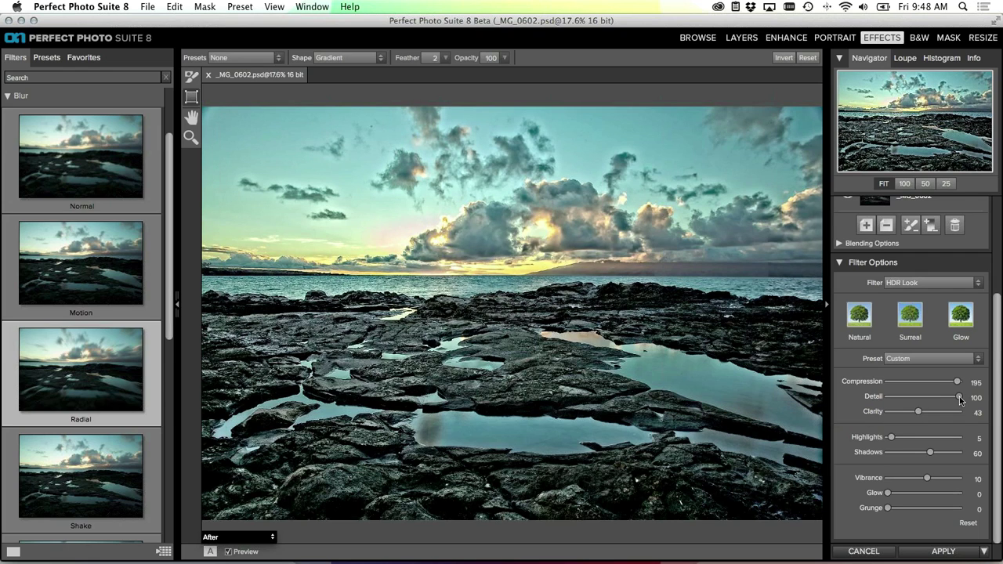
{"action": "left_click", "coordinate": [905, 183]}
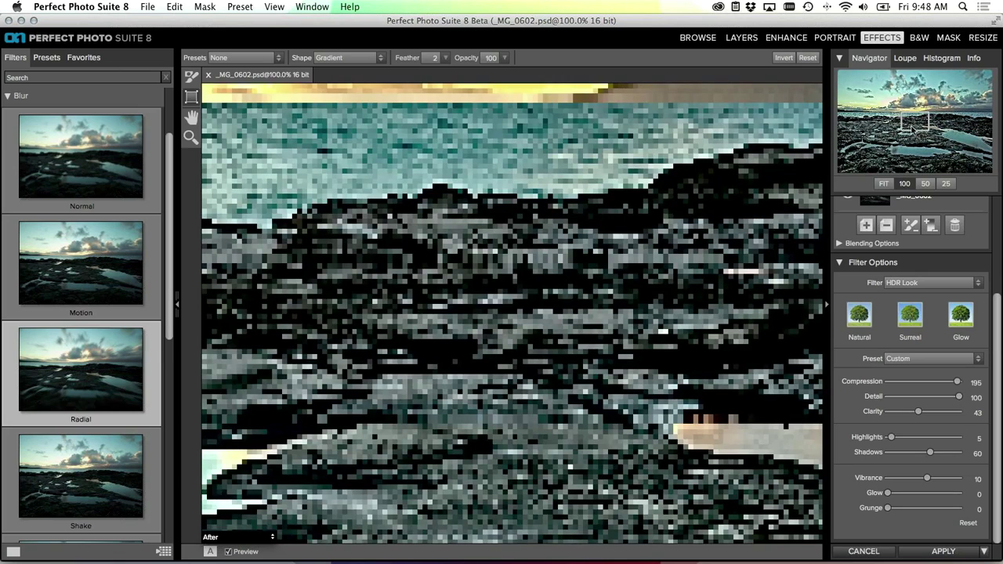
{"action": "left_click_drag", "start_coordinate": [913, 130], "coordinate": [907, 142]}
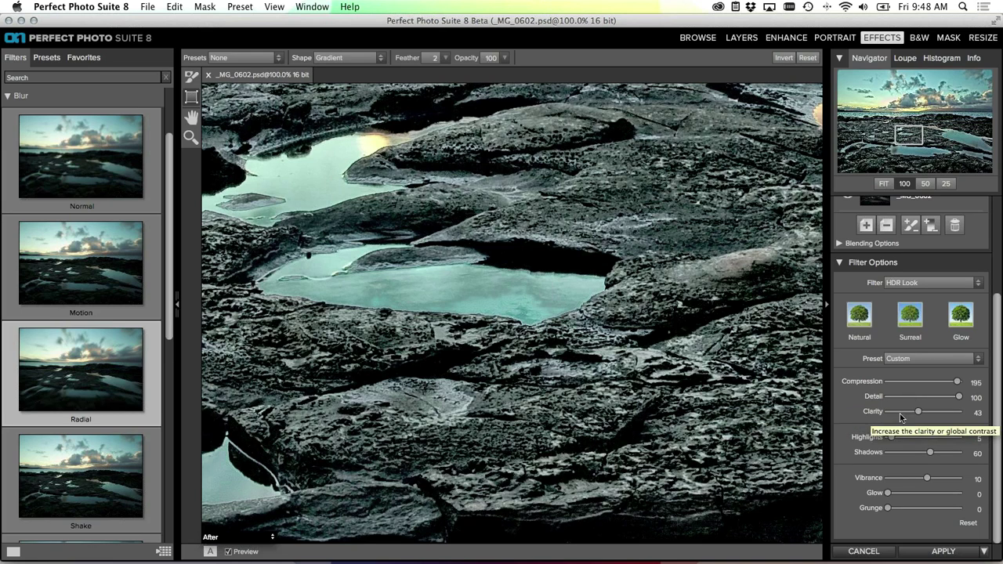
Fit the image in the view and set the HDR Look layer's Detail and Clarity to 0
{"action": "left_click", "coordinate": [884, 183]}
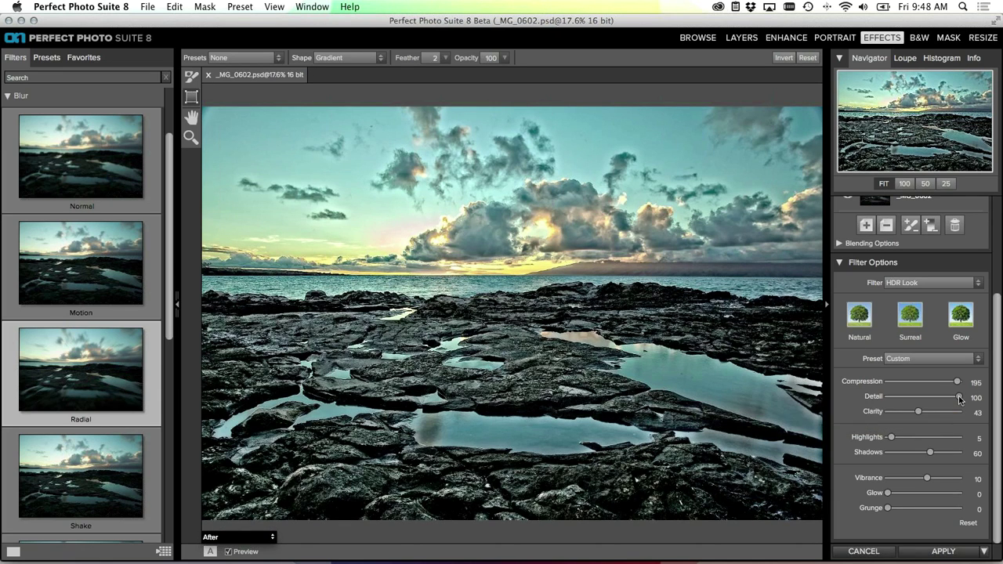
{"action": "left_click_drag", "start_coordinate": [913, 397], "coordinate": [886, 397]}
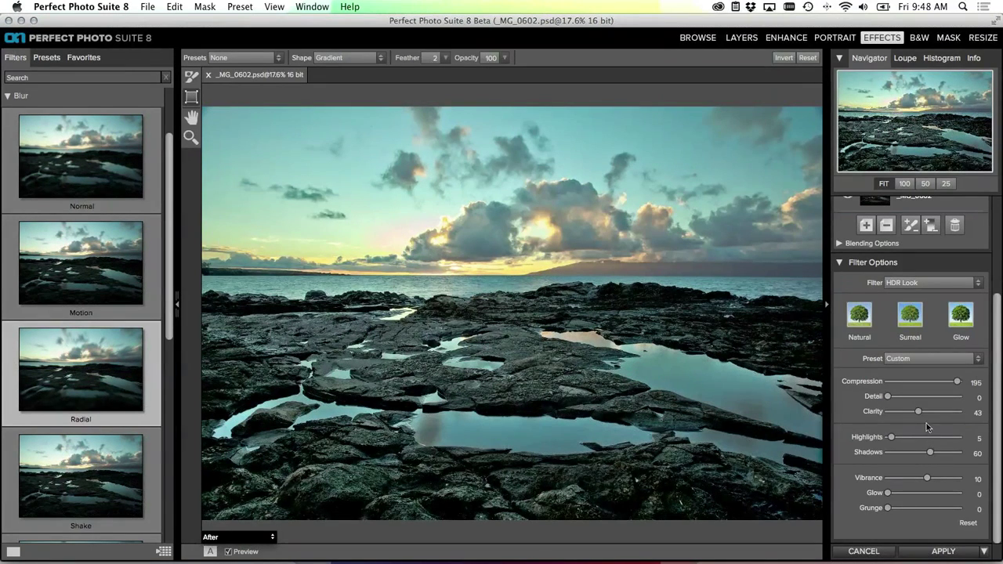
{"action": "left_click_drag", "start_coordinate": [918, 412], "coordinate": [885, 413]}
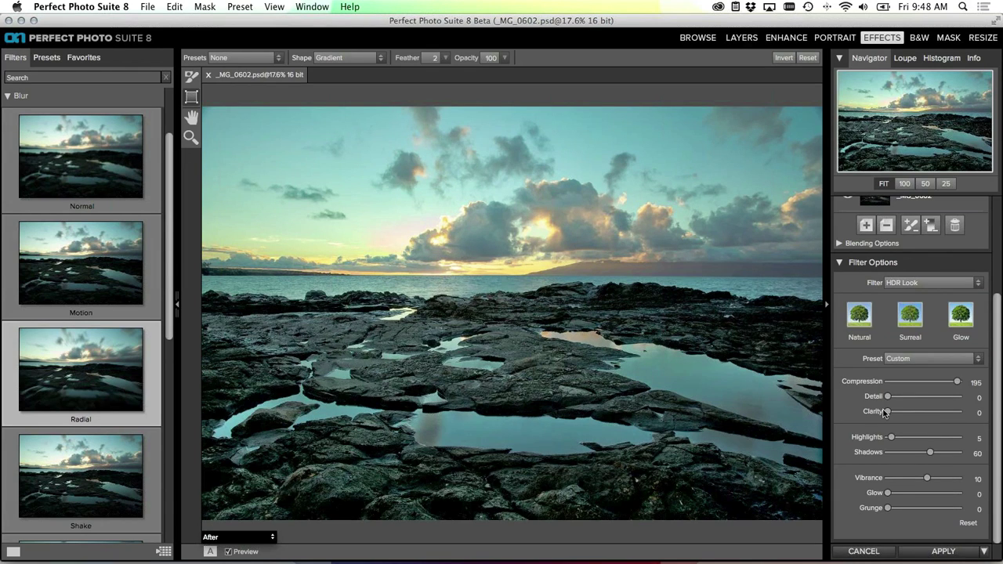
Set the HDR Look layer's Detail to 48 and Clarity to 50, and raise its Shadows
{"action": "left_click_drag", "start_coordinate": [885, 413], "coordinate": [957, 415]}
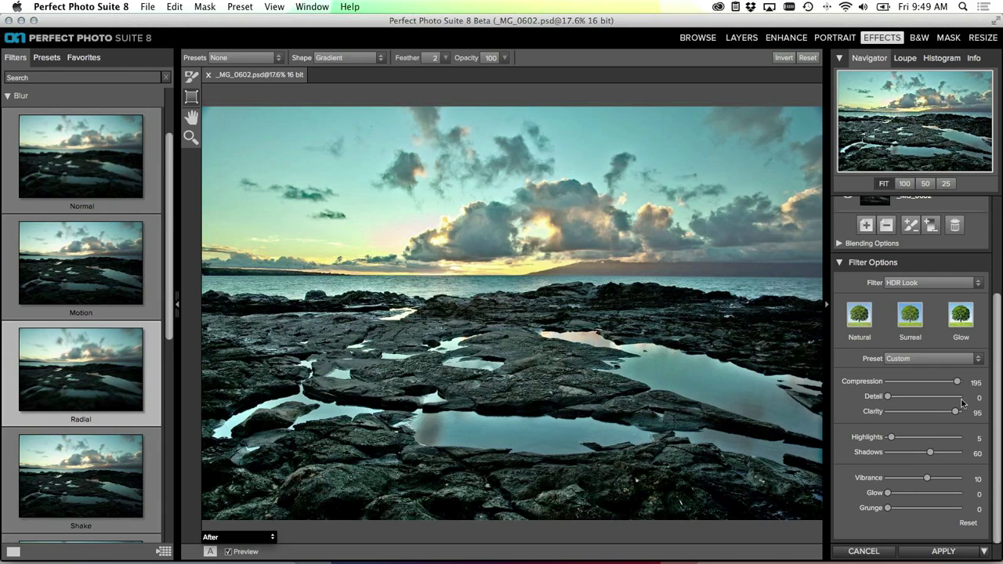
{"action": "mouse_move", "coordinate": [956, 411]}
{"action": "left_mouse_down"}
{"action": "mouse_move", "coordinate": [906, 412]}
{"action": "mouse_move", "coordinate": [956, 411]}
{"action": "left_mouse_up"}
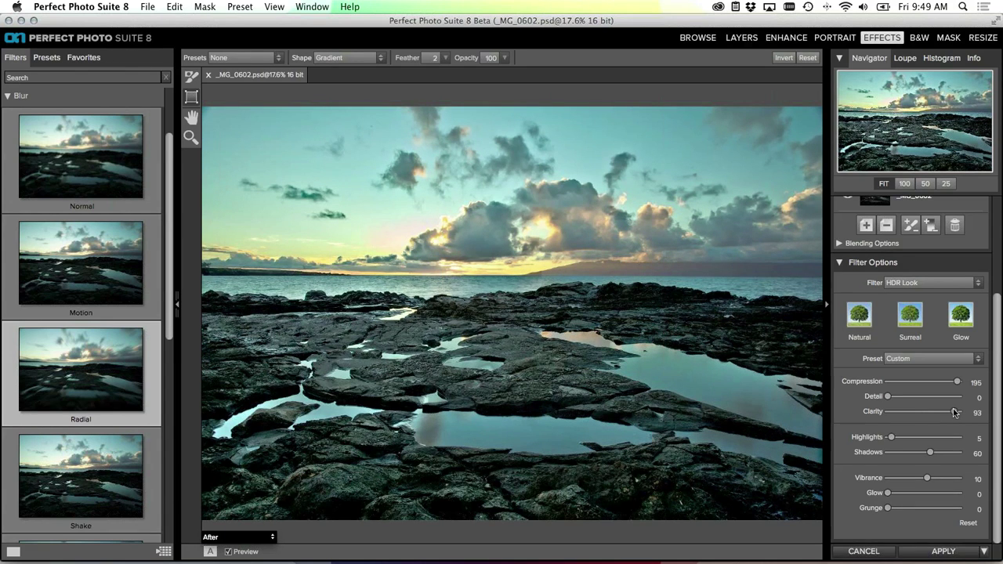
{"action": "left_click_drag", "start_coordinate": [955, 413], "coordinate": [922, 398]}
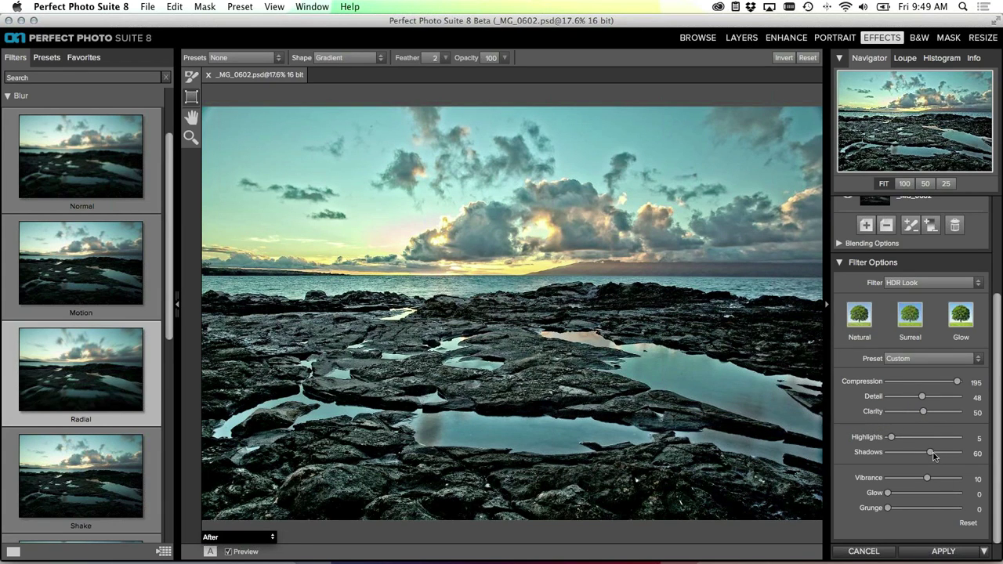
{"action": "left_click_drag", "start_coordinate": [934, 456], "coordinate": [954, 454]}
Cancel the effects editing, discarding the filter stack, and close _MG_0602.psd without saving
{"action": "scroll", "coordinate": [972, 235], "scroll_direction": "up", "scroll_amount": 5}
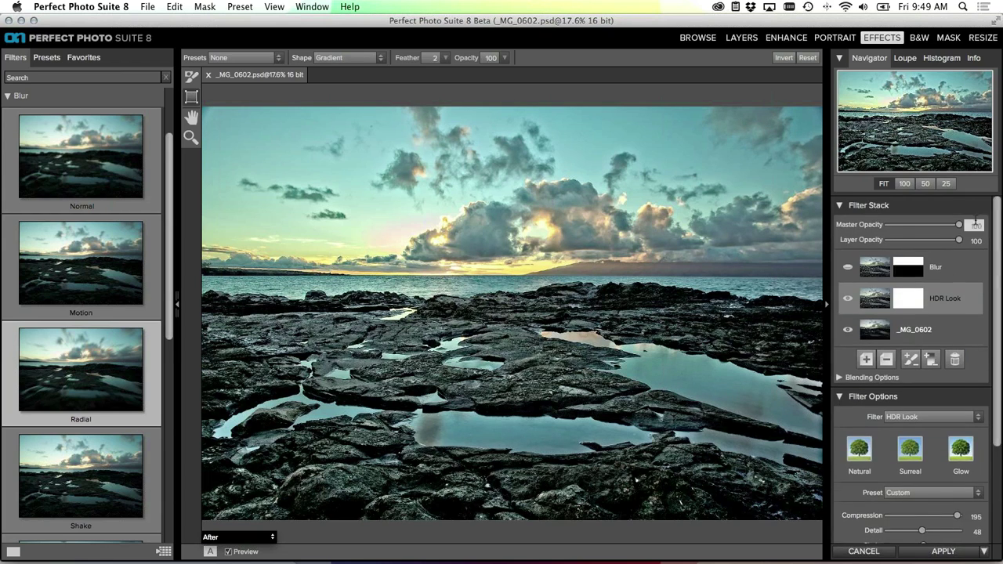
{"action": "left_click", "coordinate": [950, 276]}
{"action": "left_click", "coordinate": [863, 552]}
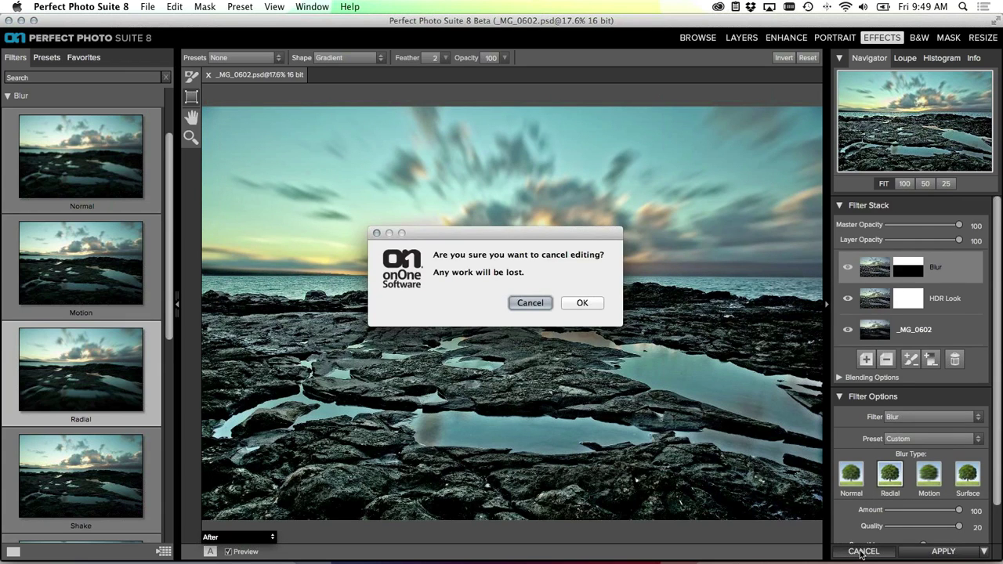
{"action": "left_click", "coordinate": [514, 302]}
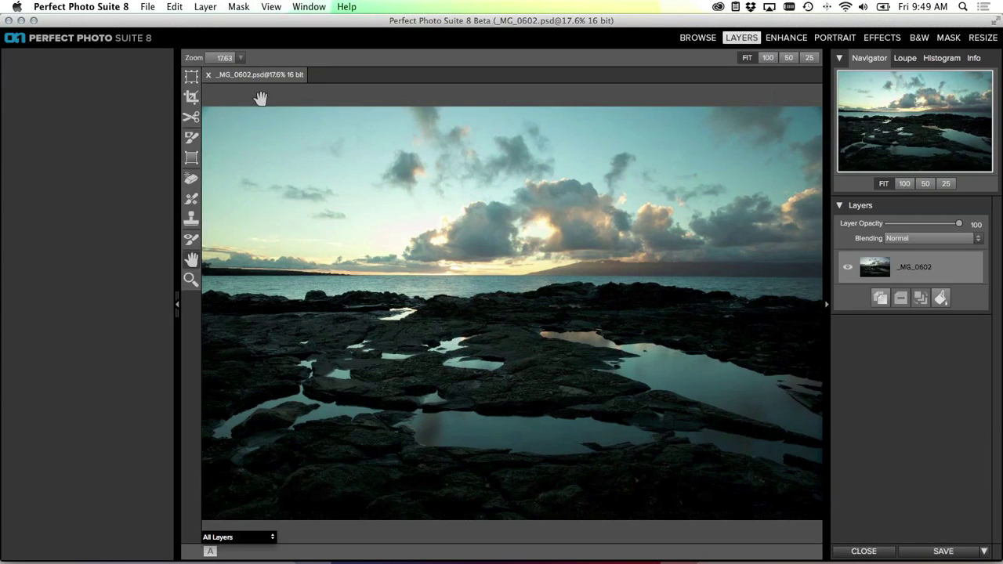
{"action": "left_click", "coordinate": [208, 76]}
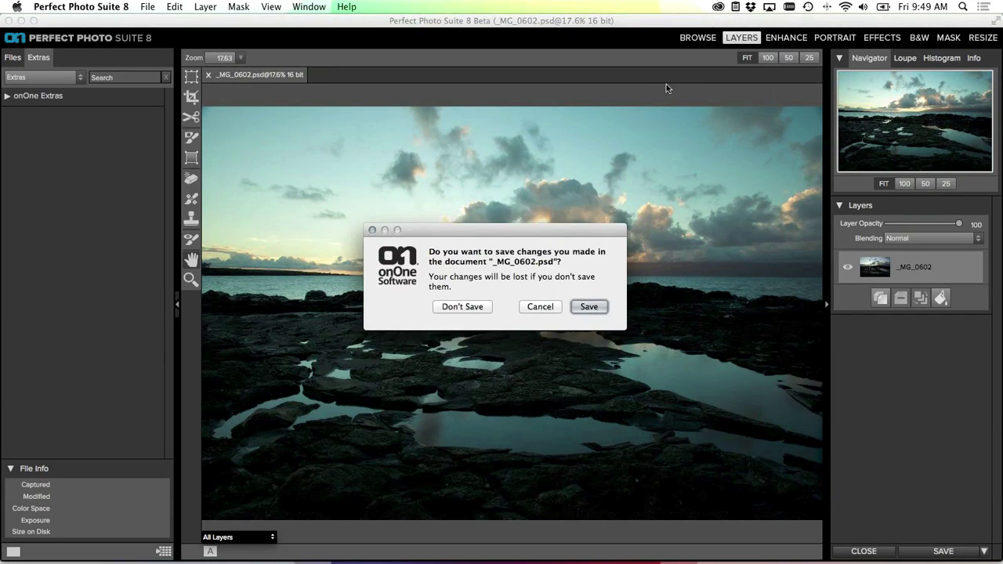
{"action": "left_click", "coordinate": [446, 307]}
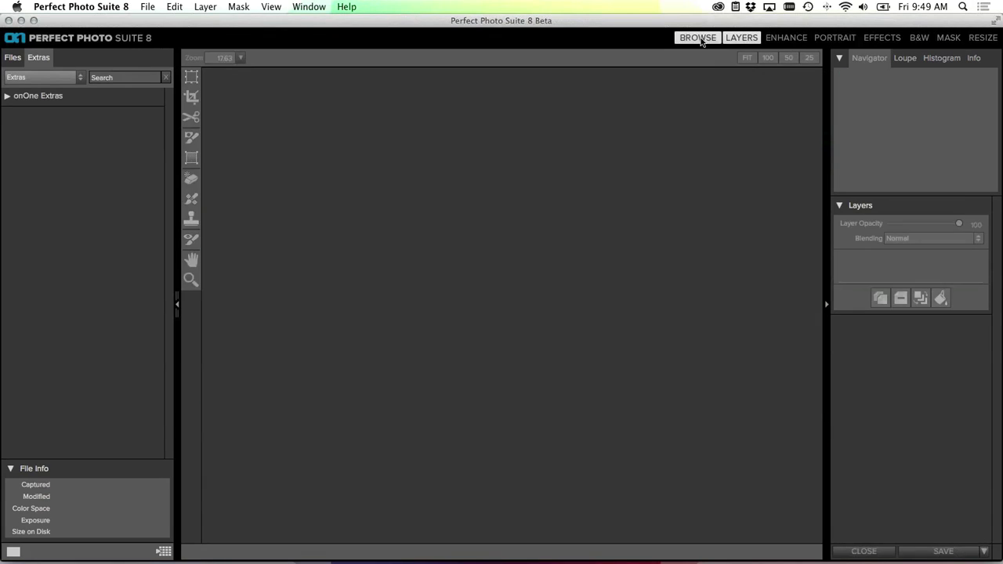
Open a copy of the studio portrait JPG from Browse in Layers, with the color space set to Adobe RGB (1998)
{"action": "left_click", "coordinate": [700, 39]}
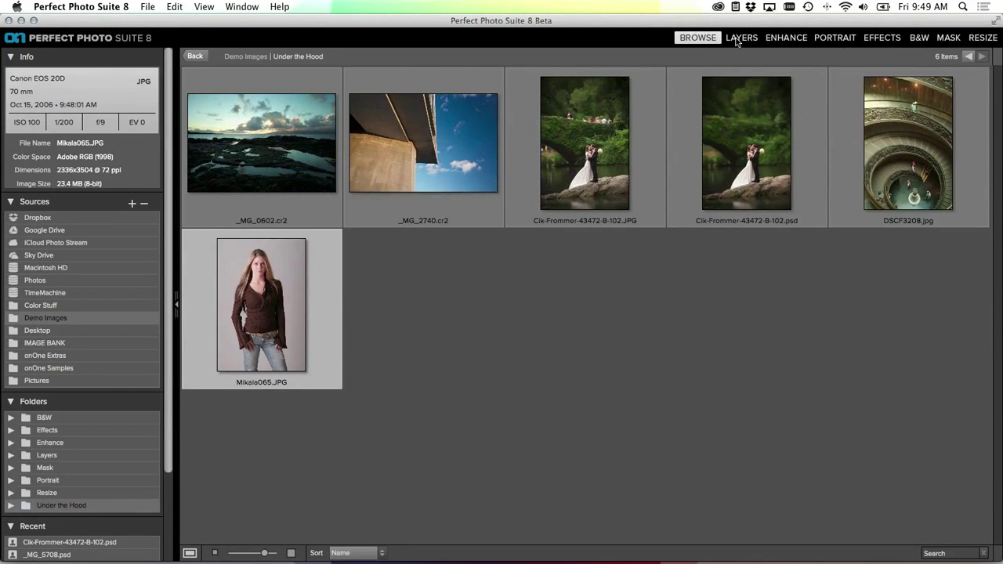
{"action": "left_click", "coordinate": [737, 39]}
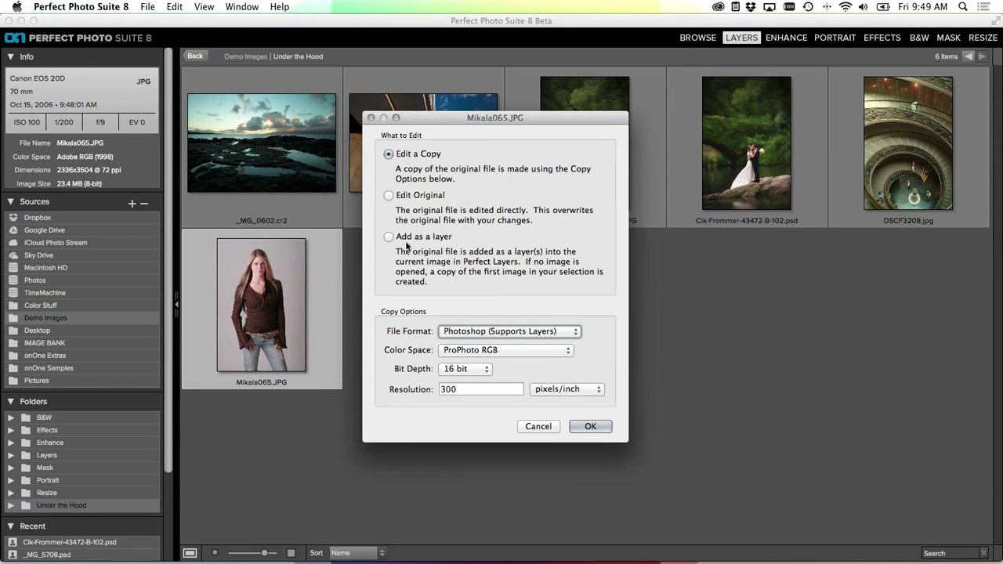
{"action": "left_click", "coordinate": [467, 353]}
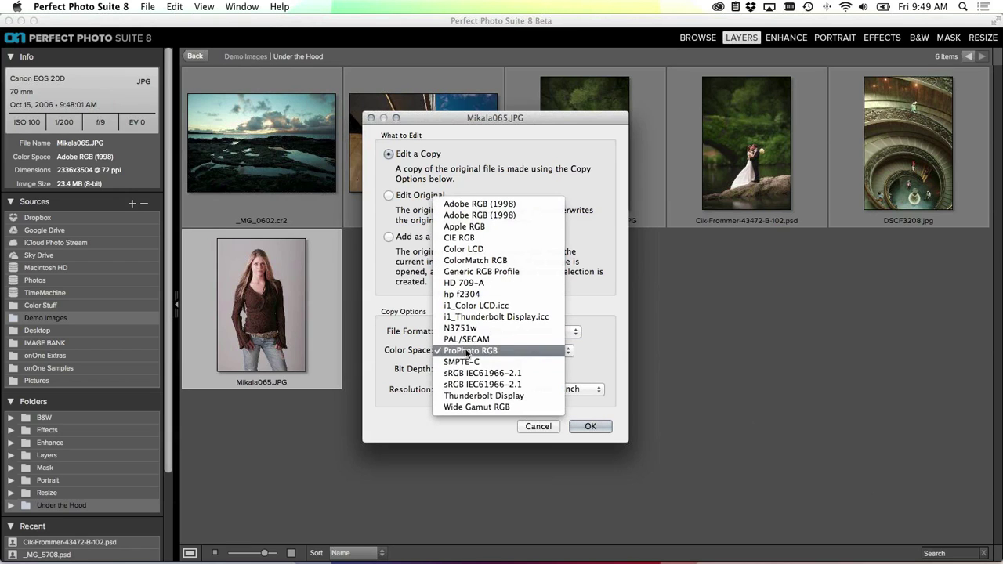
{"action": "left_click", "coordinate": [471, 215]}
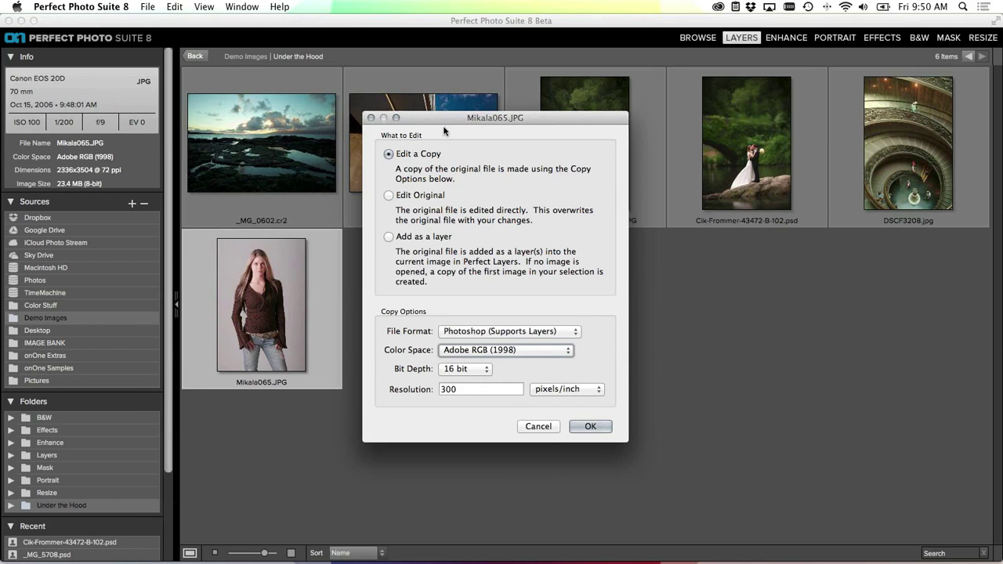
{"action": "left_click_drag", "start_coordinate": [437, 119], "coordinate": [550, 198]}
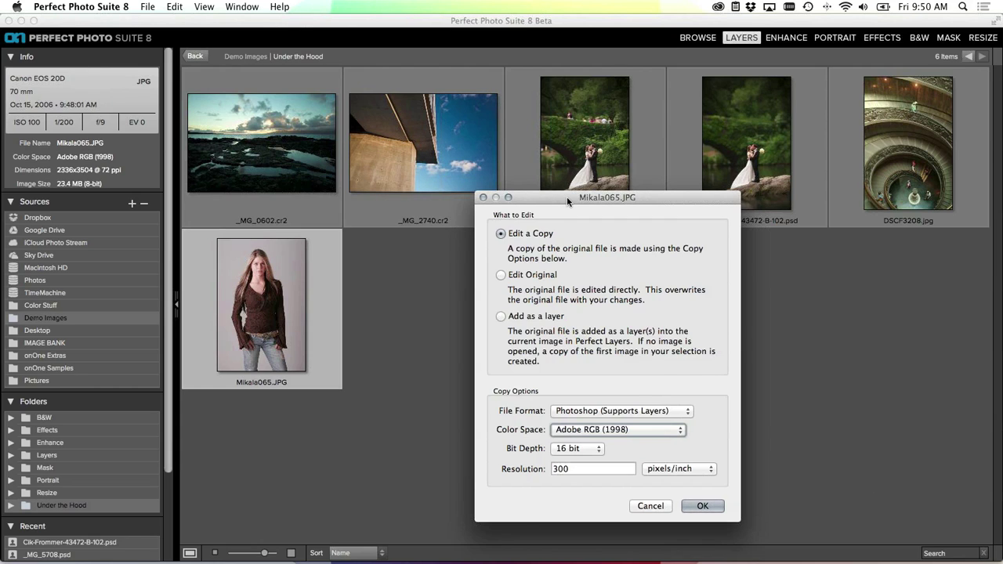
{"action": "left_click_drag", "start_coordinate": [567, 196], "coordinate": [517, 165]}
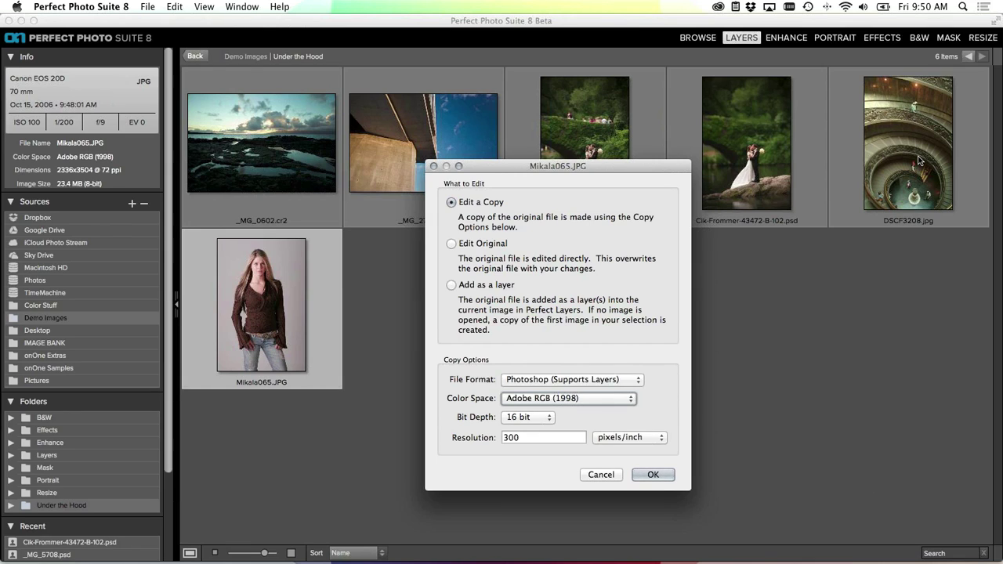
{"action": "left_click", "coordinate": [655, 473]}
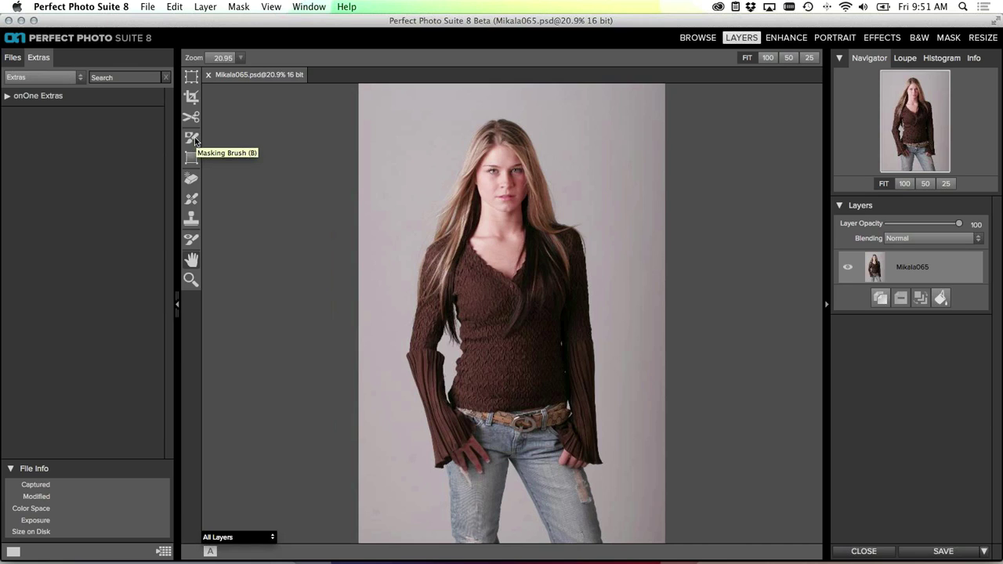
Expand the Backgrounds category of the onOne Extras library and look over the Textures categories
{"action": "left_click", "coordinate": [11, 60]}
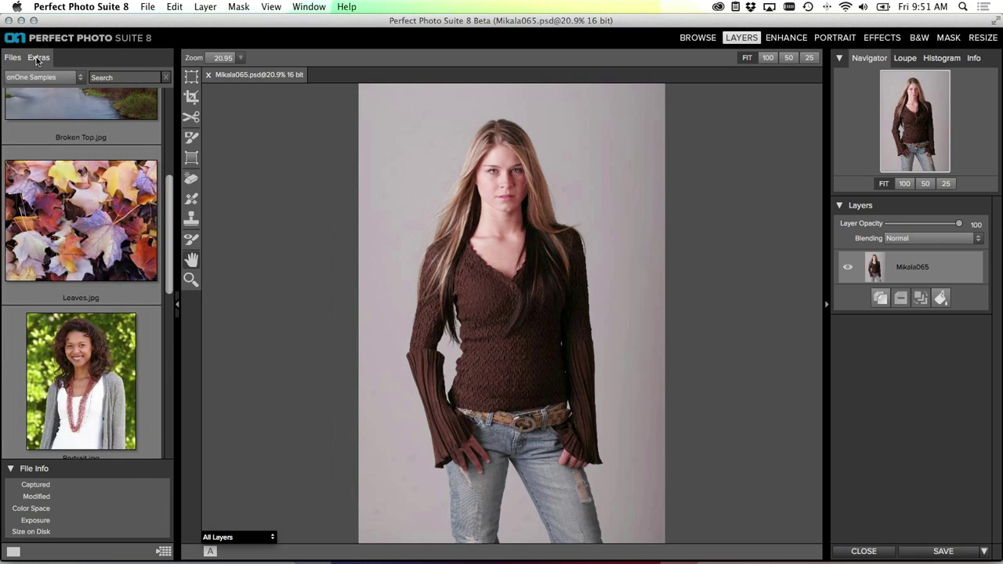
{"action": "left_click", "coordinate": [38, 59]}
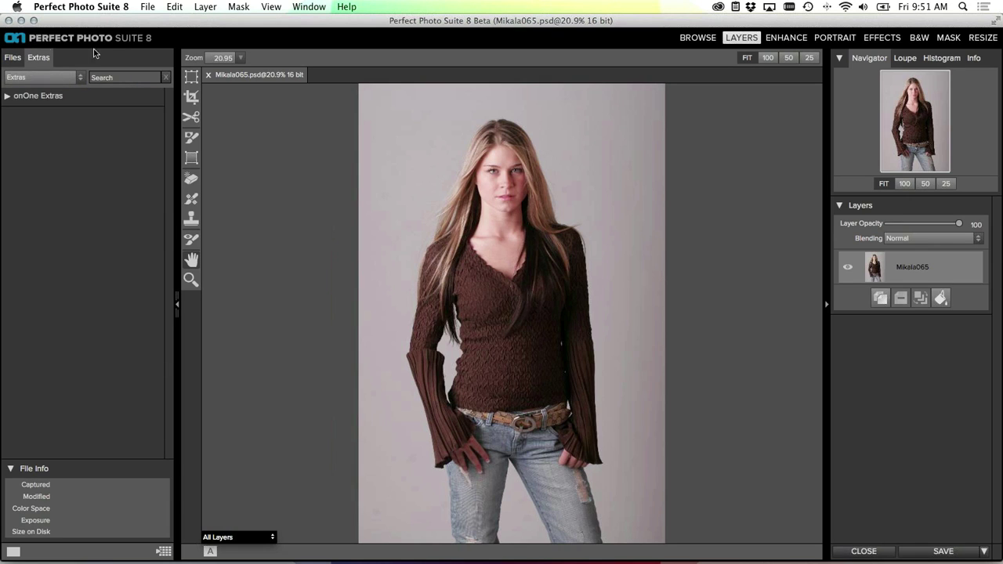
{"action": "left_click", "coordinate": [8, 98]}
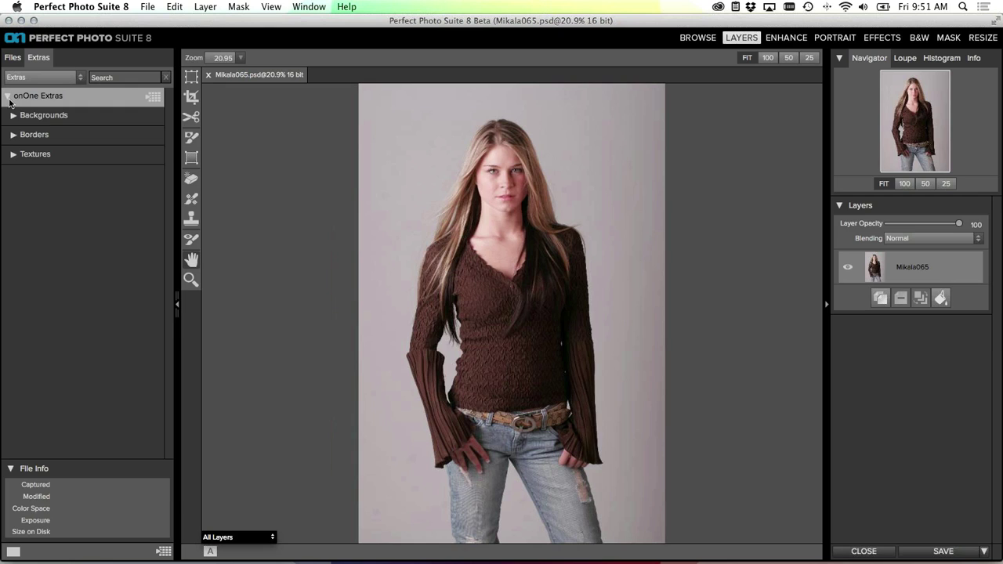
{"action": "left_click", "coordinate": [13, 116]}
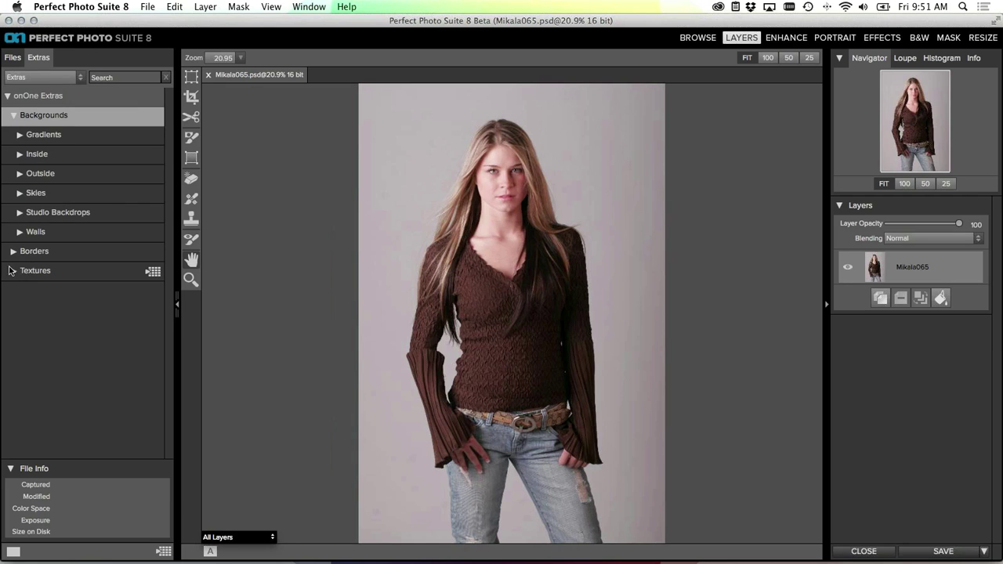
{"action": "left_click", "coordinate": [13, 273]}
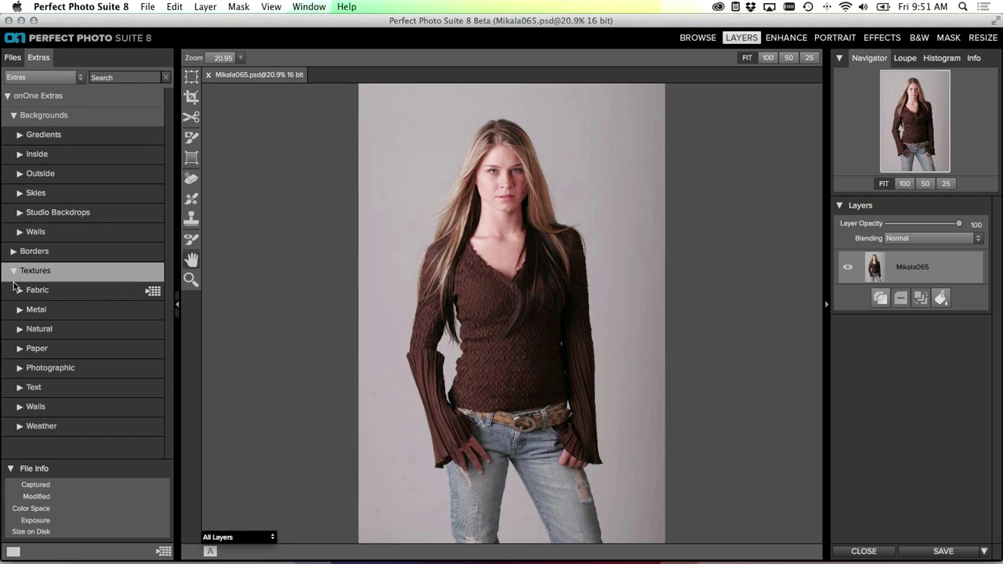
{"action": "left_click", "coordinate": [12, 271]}
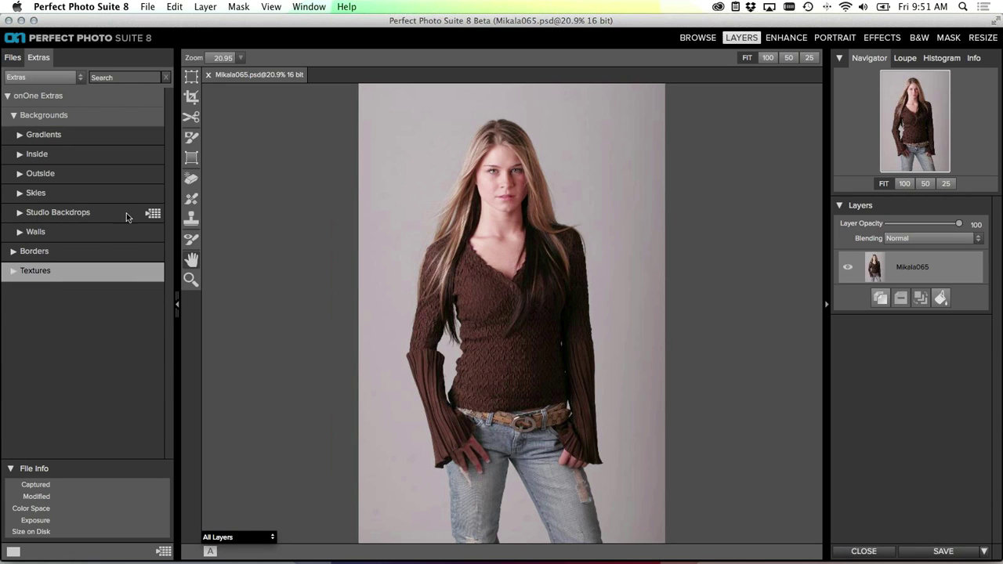
Browse the Studio Backdrops and add Backdrop07.jpg to the portrait document as a layer
{"action": "left_click", "coordinate": [151, 216]}
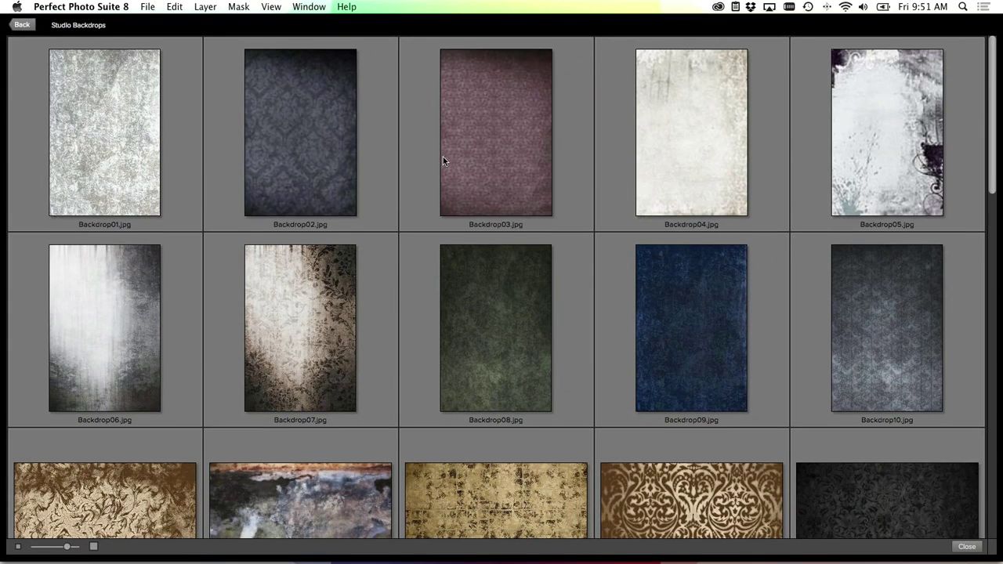
{"action": "scroll", "coordinate": [443, 160], "scroll_direction": "down", "scroll_amount": 10}
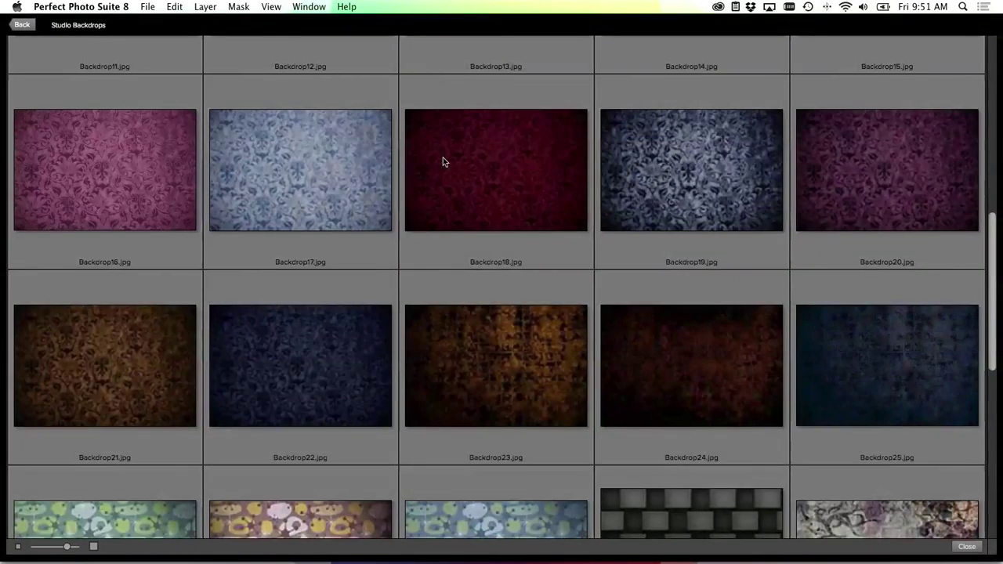
{"action": "scroll", "coordinate": [443, 161], "scroll_direction": "down", "scroll_amount": 5}
{"action": "scroll", "coordinate": [443, 161], "scroll_direction": "up", "scroll_amount": 6}
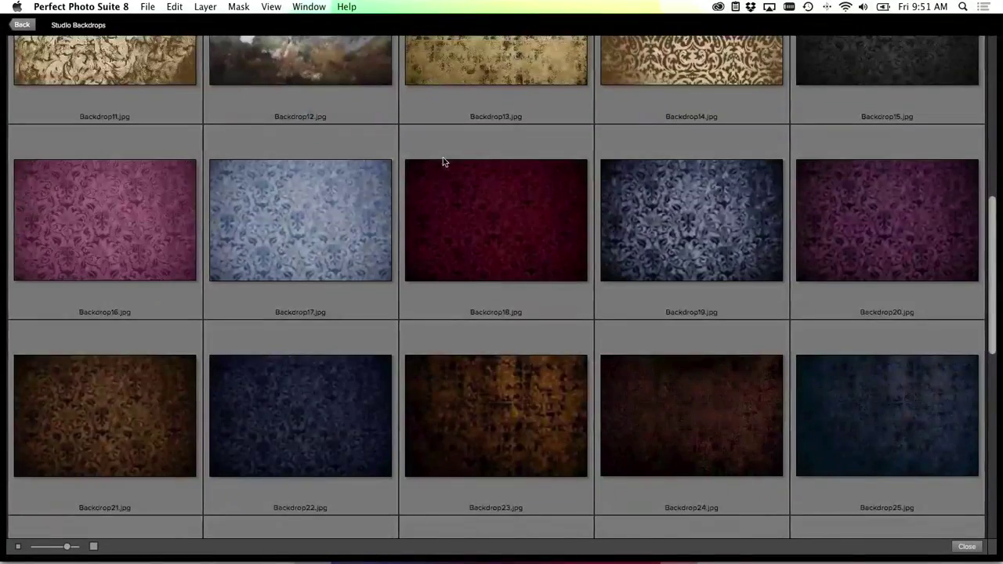
{"action": "scroll", "coordinate": [443, 161], "scroll_direction": "up", "scroll_amount": 8}
{"action": "left_click", "coordinate": [304, 345]}
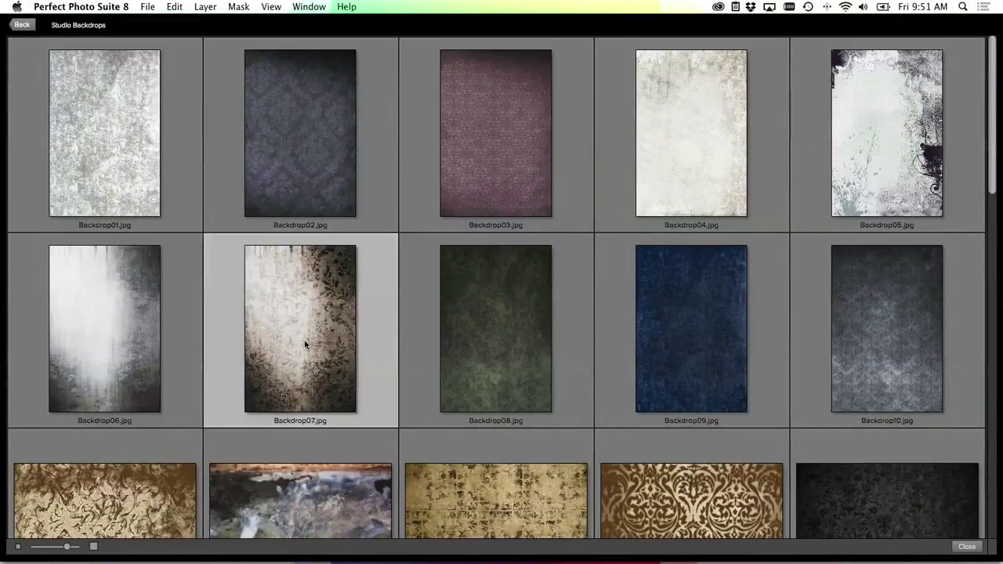
{"action": "double_click", "coordinate": [304, 344]}
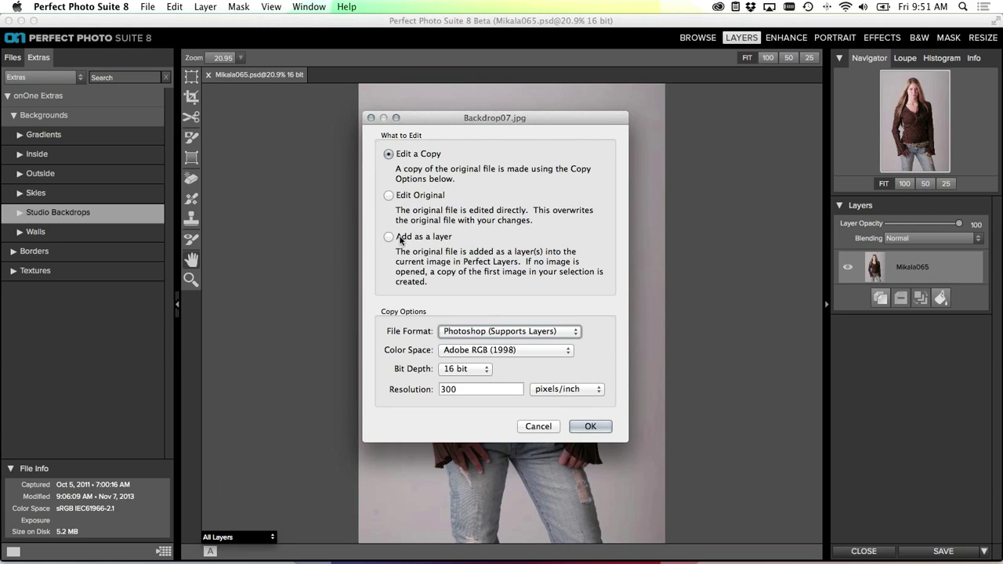
{"action": "left_click", "coordinate": [400, 238]}
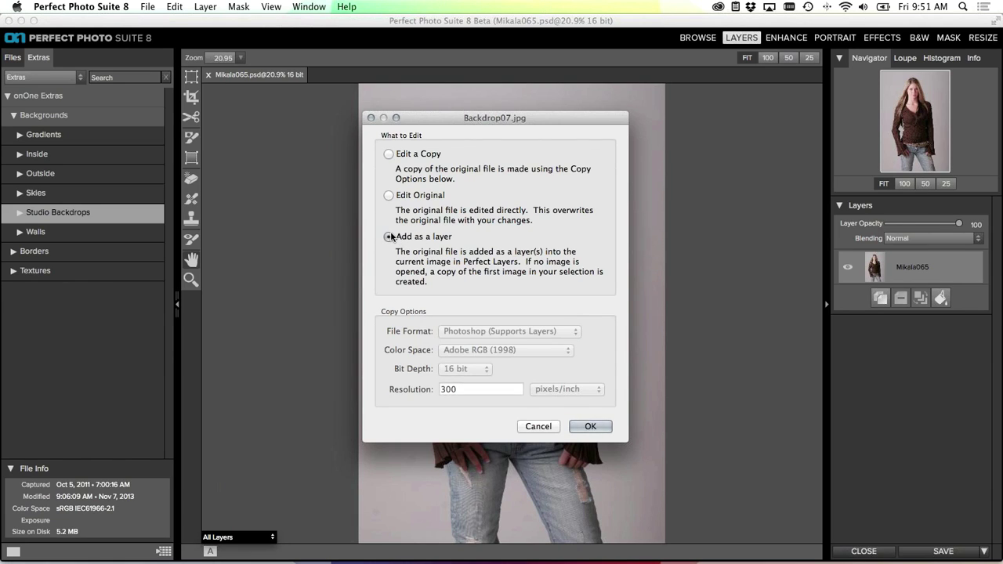
{"action": "left_click", "coordinate": [578, 426]}
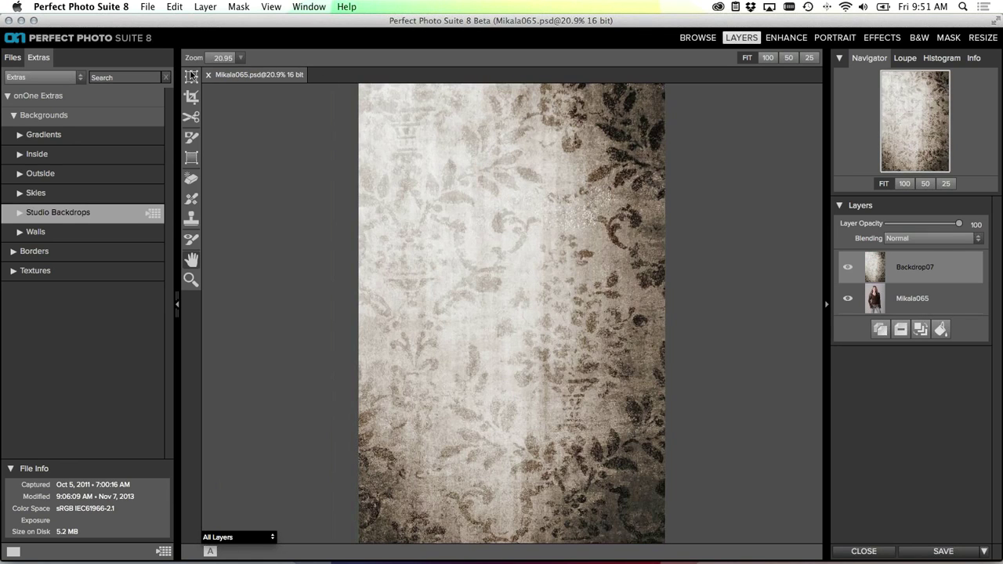
Scale the Backdrop07 layer to fill the canvas and move it beneath the portrait layer
{"action": "left_click", "coordinate": [191, 76]}
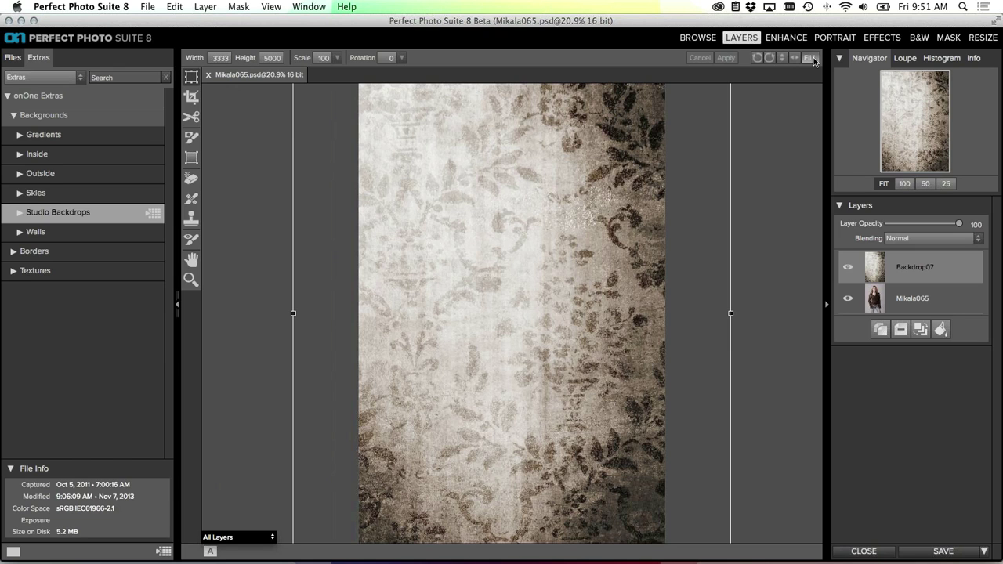
{"action": "left_click", "coordinate": [812, 59]}
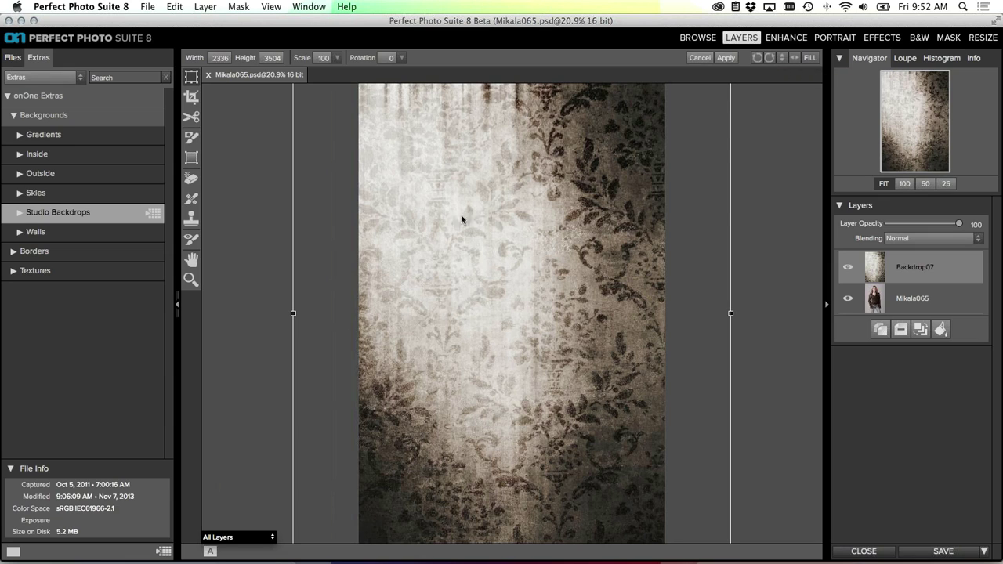
{"action": "left_click", "coordinate": [728, 58]}
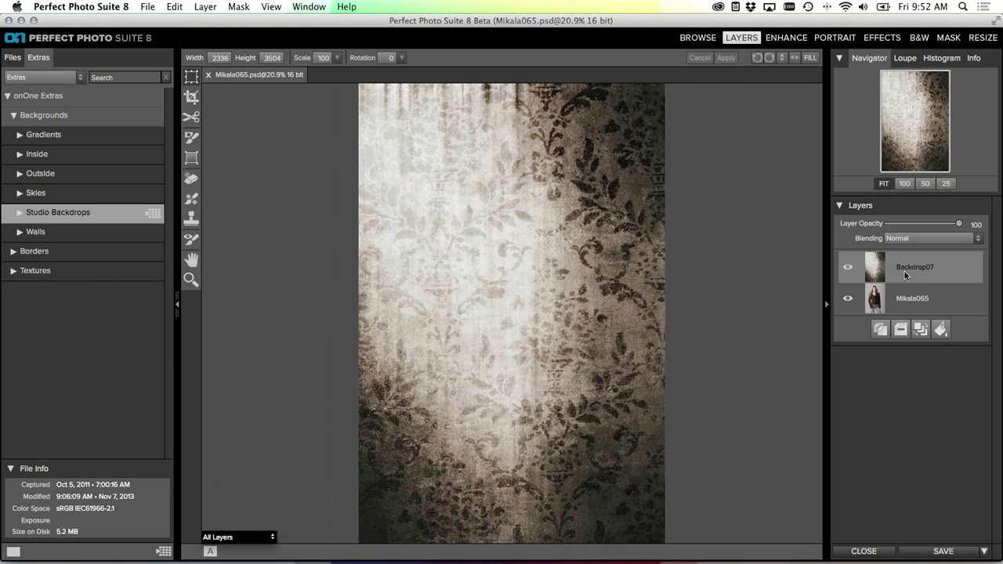
{"action": "left_click_drag", "start_coordinate": [904, 272], "coordinate": [903, 299]}
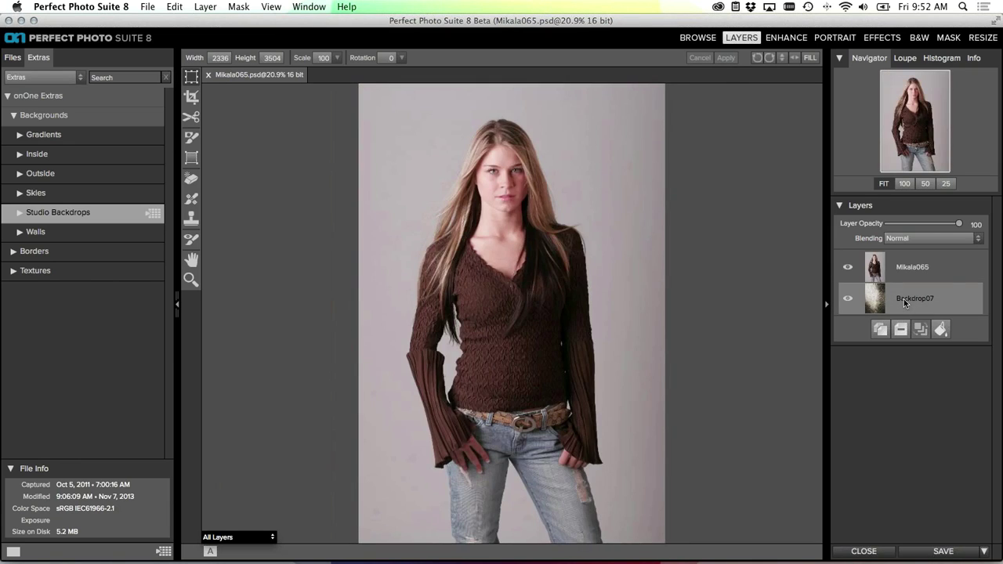
Select the portrait layer and set up the Masking Brush in Paint Out mode with 48 opacity and Perfect Brush enabled
{"action": "left_click", "coordinate": [914, 273]}
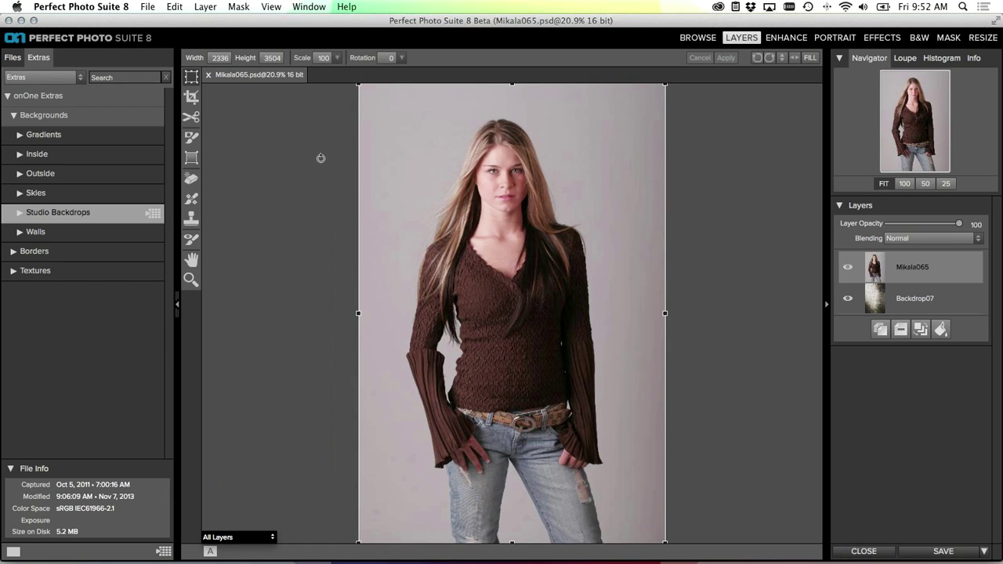
{"action": "left_click", "coordinate": [190, 140]}
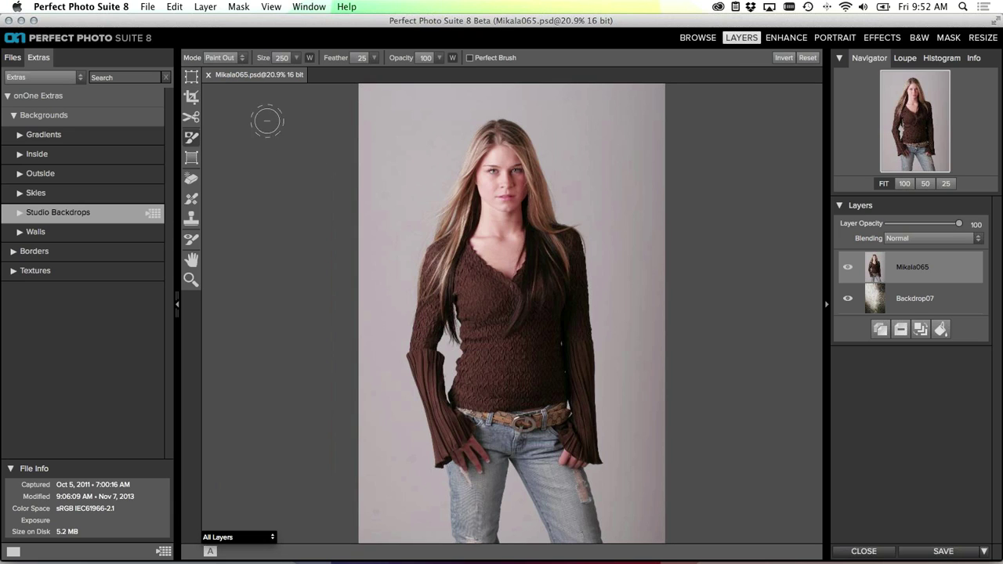
{"action": "left_click_drag", "start_coordinate": [404, 59], "coordinate": [382, 60]}
{"action": "left_click", "coordinate": [469, 58]}
{"action": "left_click", "coordinate": [464, 111]}
{"action": "mouse_move", "coordinate": [464, 110]}
{"action": "left_mouse_down"}
{"action": "mouse_move", "coordinate": [408, 244]}
{"action": "mouse_move", "coordinate": [396, 380]}
{"action": "mouse_move", "coordinate": [391, 201]}
{"action": "mouse_move", "coordinate": [443, 100]}
{"action": "mouse_move", "coordinate": [413, 88]}
{"action": "mouse_move", "coordinate": [363, 92]}
{"action": "mouse_move", "coordinate": [398, 106]}
{"action": "mouse_move", "coordinate": [366, 159]}
{"action": "mouse_move", "coordinate": [375, 406]}
{"action": "mouse_move", "coordinate": [362, 321]}
{"action": "mouse_move", "coordinate": [358, 335]}
{"action": "mouse_move", "coordinate": [380, 393]}
{"action": "mouse_move", "coordinate": [402, 380]}
{"action": "mouse_move", "coordinate": [433, 548]}
{"action": "mouse_move", "coordinate": [429, 480]}
{"action": "mouse_move", "coordinate": [390, 466]}
{"action": "mouse_move", "coordinate": [361, 435]}
{"action": "mouse_move", "coordinate": [377, 533]}
{"action": "mouse_move", "coordinate": [371, 512]}
{"action": "mouse_move", "coordinate": [392, 502]}
{"action": "mouse_move", "coordinate": [464, 384]}
{"action": "left_mouse_up"}
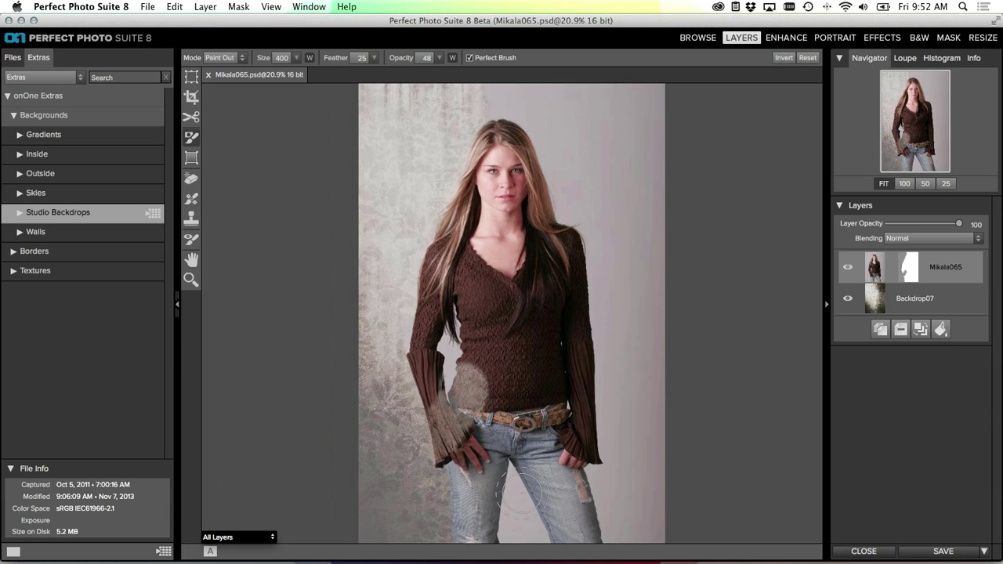
{"action": "key", "text": "super+z"}
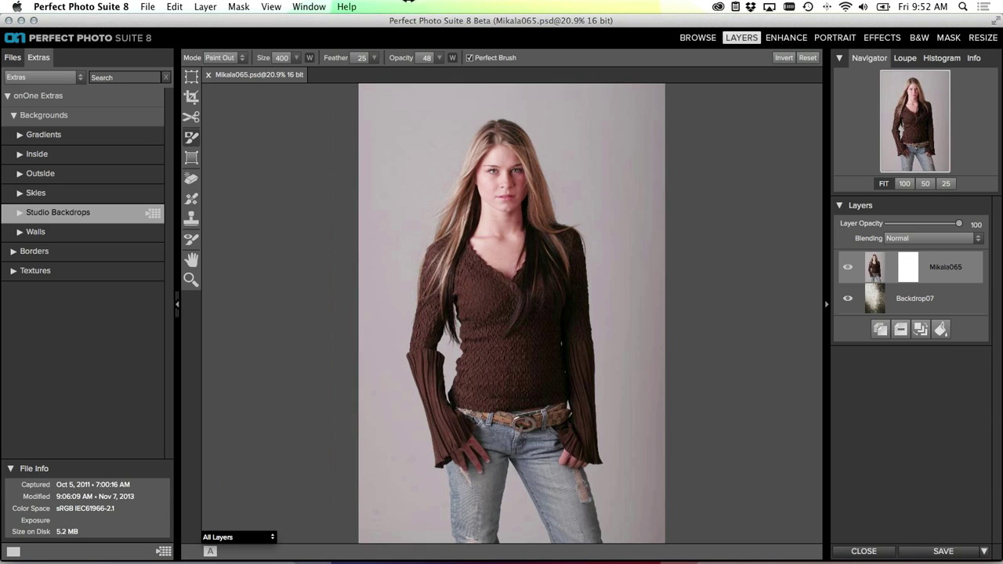
Paint out the studio background to the left of the subject and between her legs, reducing the brush size to 200
{"action": "mouse_move", "coordinate": [472, 93]}
{"action": "left_mouse_down"}
{"action": "mouse_move", "coordinate": [398, 288]}
{"action": "mouse_move", "coordinate": [402, 178]}
{"action": "mouse_move", "coordinate": [445, 87]}
{"action": "mouse_move", "coordinate": [367, 90]}
{"action": "mouse_move", "coordinate": [385, 100]}
{"action": "mouse_move", "coordinate": [364, 182]}
{"action": "mouse_move", "coordinate": [372, 325]}
{"action": "mouse_move", "coordinate": [392, 310]}
{"action": "mouse_move", "coordinate": [417, 453]}
{"action": "mouse_move", "coordinate": [375, 401]}
{"action": "mouse_move", "coordinate": [367, 368]}
{"action": "mouse_move", "coordinate": [373, 471]}
{"action": "mouse_move", "coordinate": [402, 478]}
{"action": "mouse_move", "coordinate": [424, 461]}
{"action": "mouse_move", "coordinate": [434, 541]}
{"action": "mouse_move", "coordinate": [387, 545]}
{"action": "mouse_move", "coordinate": [369, 537]}
{"action": "mouse_move", "coordinate": [392, 508]}
{"action": "mouse_move", "coordinate": [361, 514]}
{"action": "left_mouse_up"}
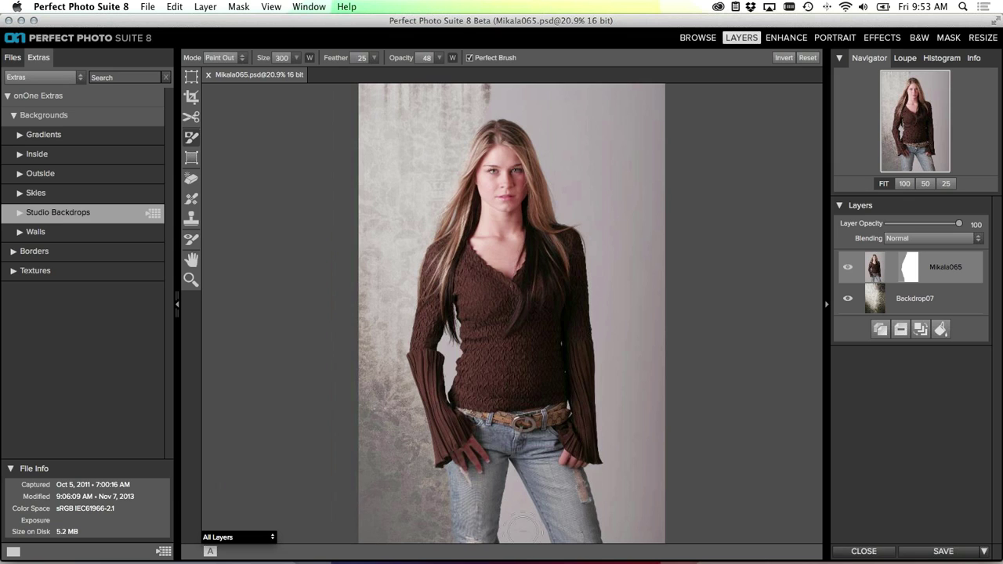
{"action": "left_click_drag", "start_coordinate": [521, 530], "coordinate": [503, 533]}
{"action": "key", "text": "bracketleft"}
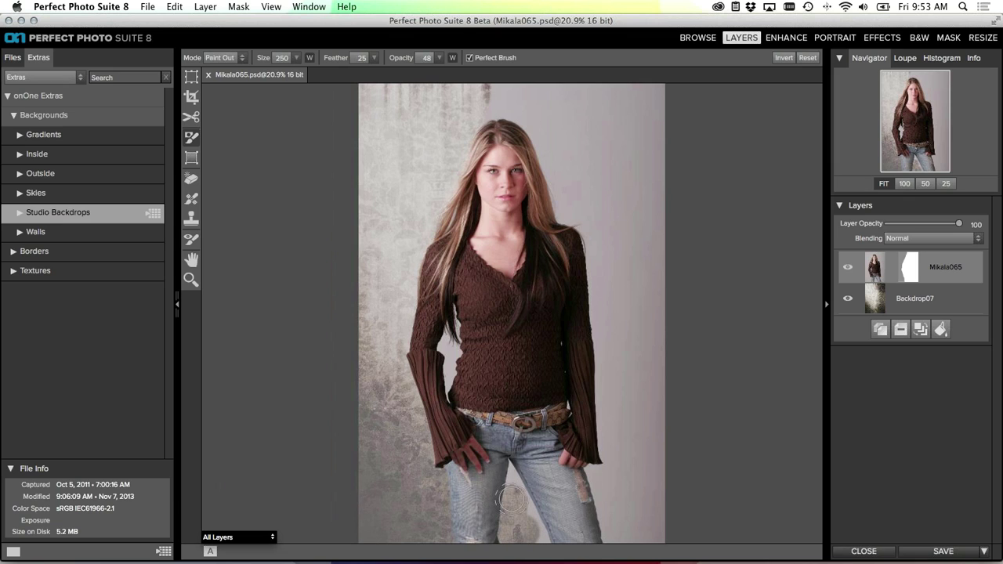
{"action": "key", "text": "bracketleft"}
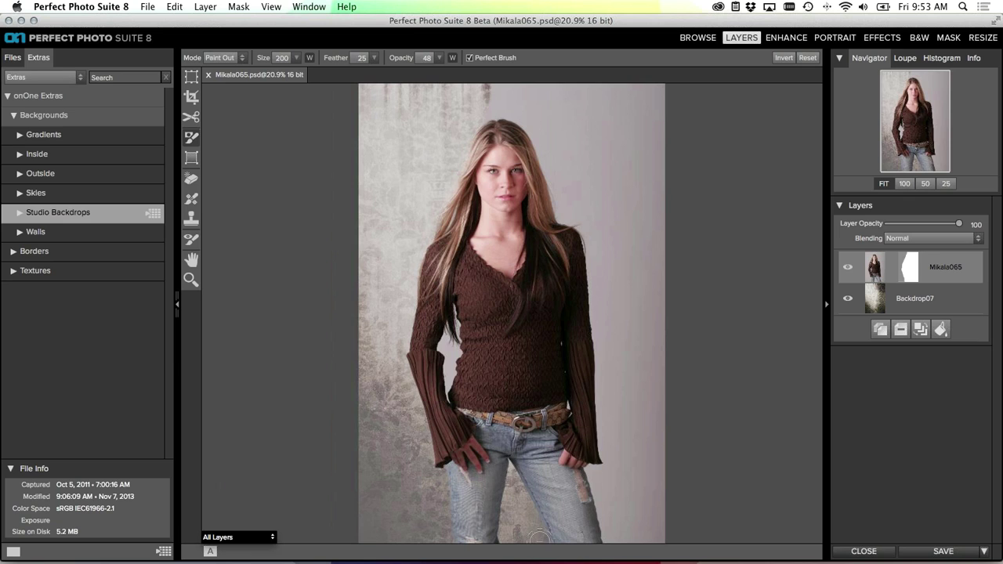
Paint out the background in the gap between the subject's arm and torso with a smaller brush
{"action": "key", "text": "bracketleft"}
{"action": "mouse_move", "coordinate": [437, 343]}
{"action": "left_mouse_down"}
{"action": "mouse_move", "coordinate": [444, 387]}
{"action": "mouse_move", "coordinate": [449, 349]}
{"action": "left_mouse_up"}
{"action": "mouse_move", "coordinate": [448, 382]}
{"action": "left_mouse_down"}
{"action": "mouse_move", "coordinate": [443, 343]}
{"action": "mouse_move", "coordinate": [458, 349]}
{"action": "left_mouse_up"}
{"action": "key", "text": "bracketright"}
{"action": "key", "text": "bracketright"}
{"action": "key", "text": "bracketright"}
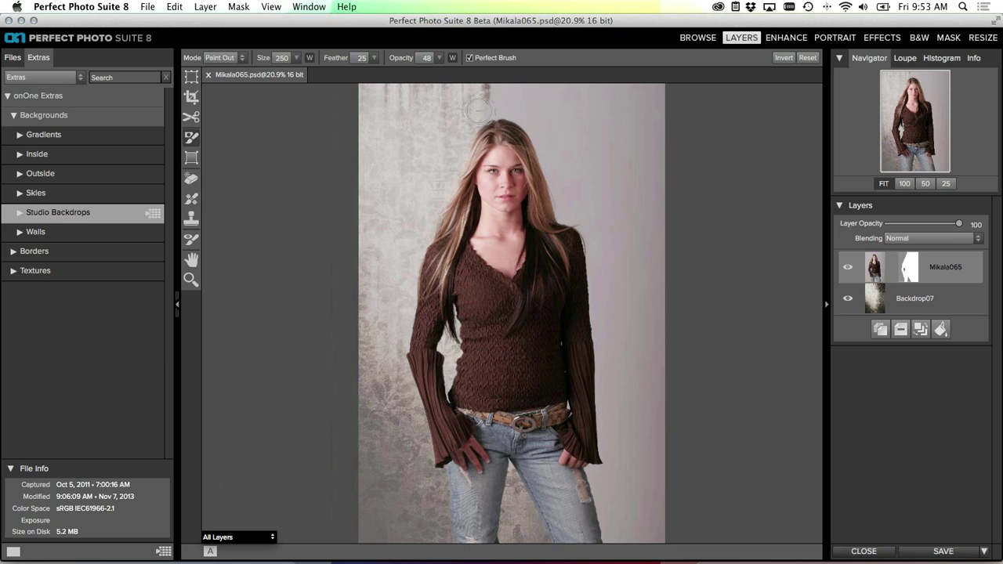
{"action": "mouse_move", "coordinate": [534, 122]}
{"action": "left_mouse_down"}
{"action": "mouse_move", "coordinate": [596, 265]}
{"action": "mouse_move", "coordinate": [606, 448]}
{"action": "mouse_move", "coordinate": [597, 474]}
{"action": "mouse_move", "coordinate": [610, 526]}
{"action": "mouse_move", "coordinate": [663, 539]}
{"action": "mouse_move", "coordinate": [667, 501]}
{"action": "mouse_move", "coordinate": [668, 554]}
{"action": "left_mouse_up"}
{"action": "key", "text": "bracketright"}
{"action": "key", "text": "bracketright"}
{"action": "key", "text": "bracketright"}
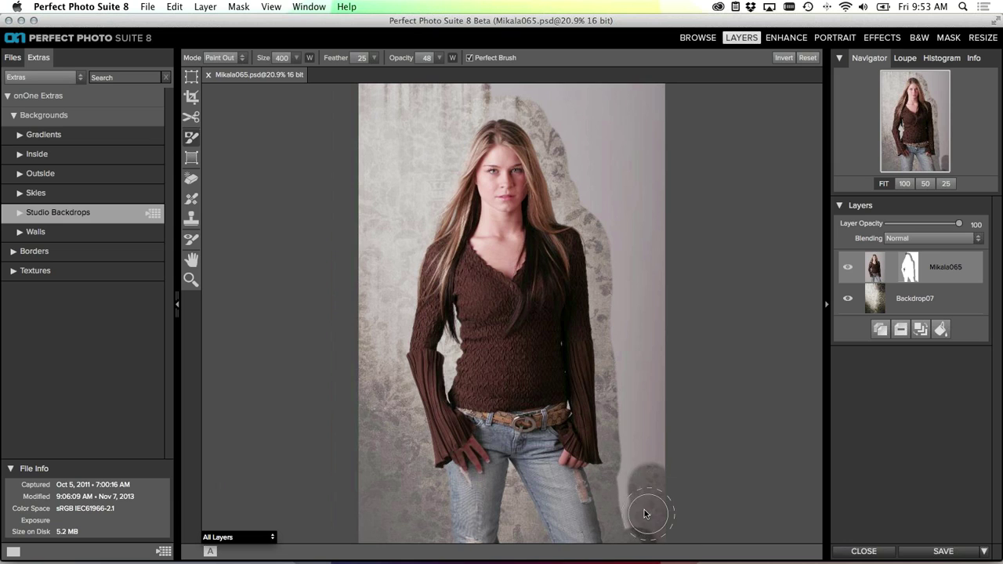
{"action": "key", "text": "super+z"}
{"action": "key", "text": "super+z"}
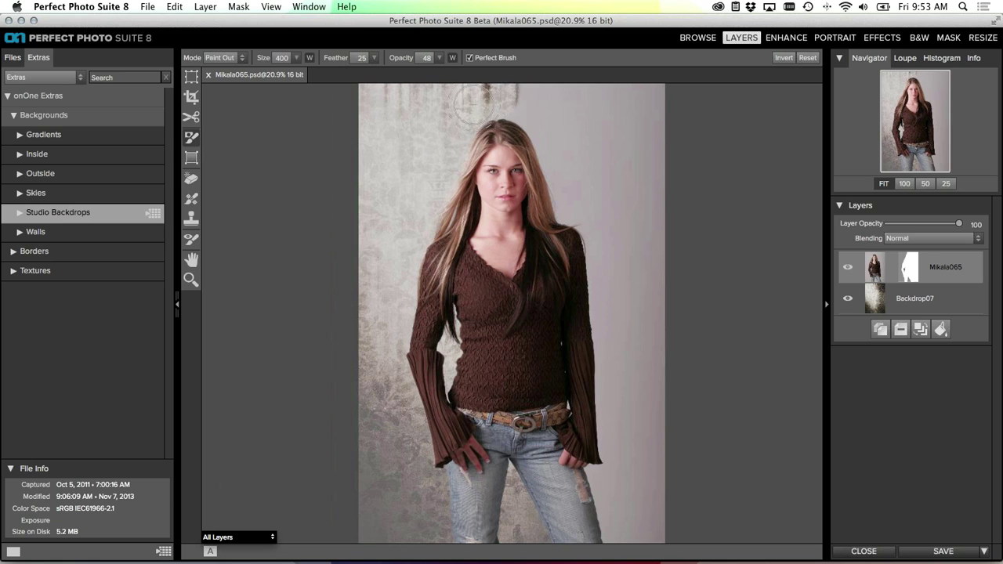
Paint out the remaining studio background above and to the right of the subject
{"action": "mouse_move", "coordinate": [502, 100]}
{"action": "left_mouse_down"}
{"action": "mouse_move", "coordinate": [542, 103]}
{"action": "mouse_move", "coordinate": [537, 129]}
{"action": "mouse_move", "coordinate": [592, 218]}
{"action": "mouse_move", "coordinate": [611, 339]}
{"action": "mouse_move", "coordinate": [606, 481]}
{"action": "mouse_move", "coordinate": [610, 505]}
{"action": "mouse_move", "coordinate": [636, 534]}
{"action": "mouse_move", "coordinate": [658, 522]}
{"action": "mouse_move", "coordinate": [639, 490]}
{"action": "mouse_move", "coordinate": [644, 412]}
{"action": "mouse_move", "coordinate": [657, 439]}
{"action": "mouse_move", "coordinate": [649, 310]}
{"action": "mouse_move", "coordinate": [661, 358]}
{"action": "mouse_move", "coordinate": [647, 237]}
{"action": "mouse_move", "coordinate": [650, 106]}
{"action": "mouse_move", "coordinate": [596, 92]}
{"action": "mouse_move", "coordinate": [570, 102]}
{"action": "mouse_move", "coordinate": [596, 161]}
{"action": "mouse_move", "coordinate": [624, 157]}
{"action": "mouse_move", "coordinate": [611, 95]}
{"action": "mouse_move", "coordinate": [773, 152]}
{"action": "left_mouse_up"}
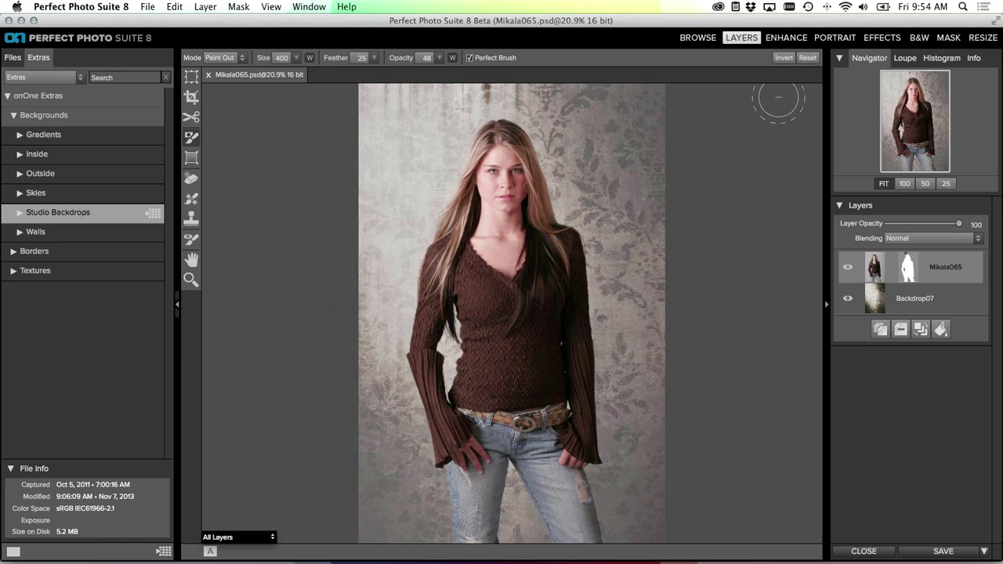
Create a new stamped layer from the composite and open it in the Effects module
{"action": "left_click", "coordinate": [214, 7]}
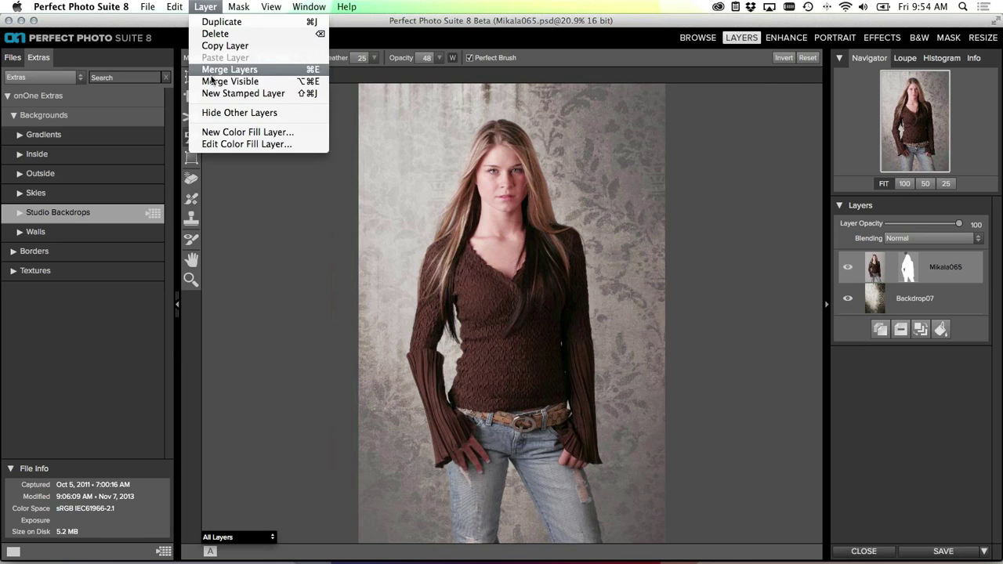
{"action": "left_click", "coordinate": [258, 94]}
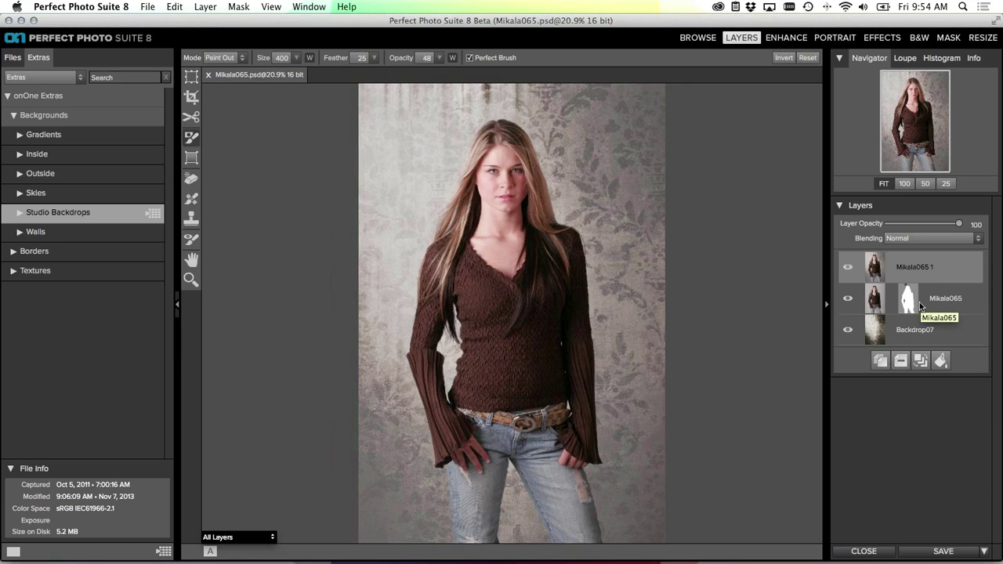
{"action": "left_click", "coordinate": [878, 40]}
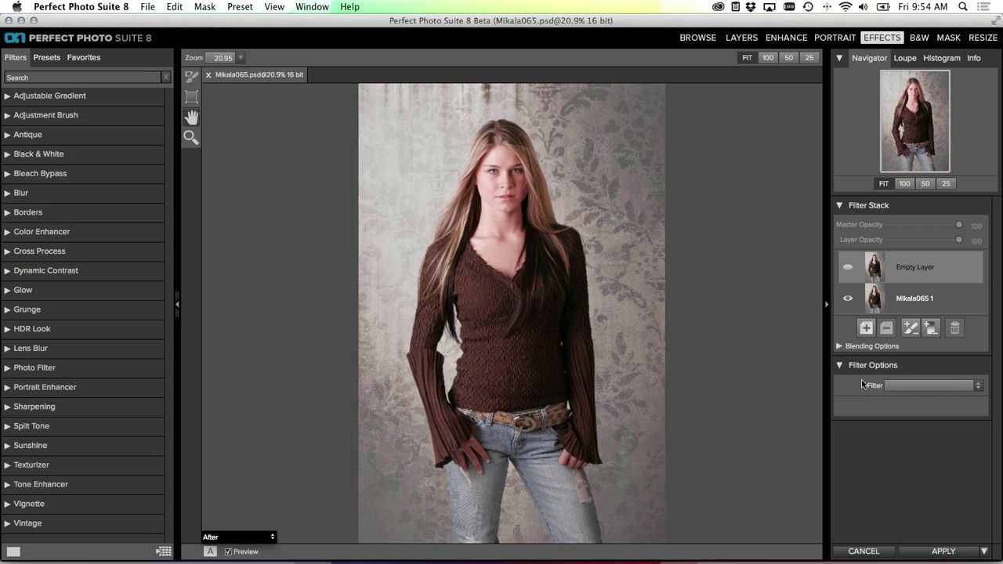
Add the Portrait Enhancer filter to the empty layer and sample the skin color from the subject's forehead
{"action": "left_click", "coordinate": [975, 387]}
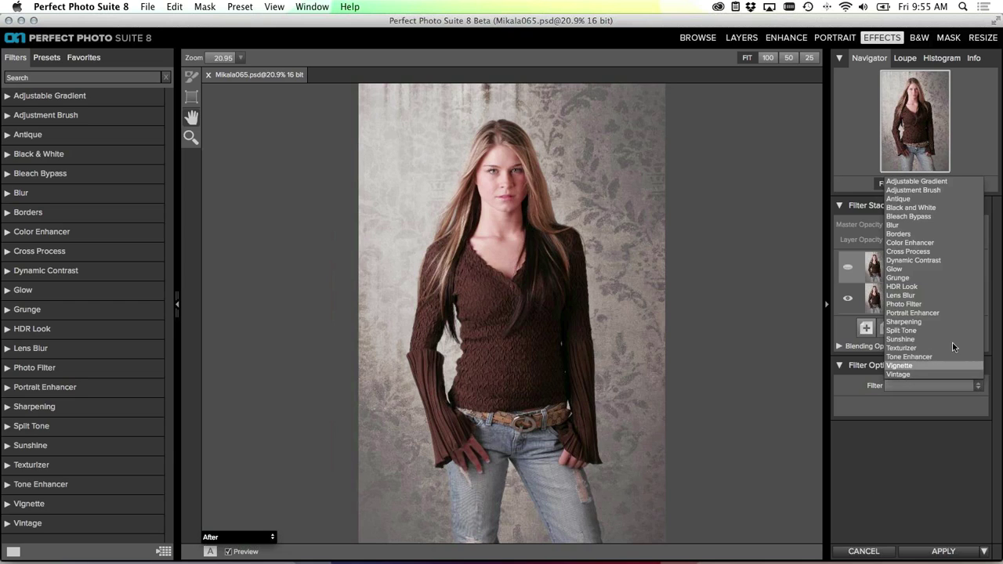
{"action": "left_click", "coordinate": [900, 313]}
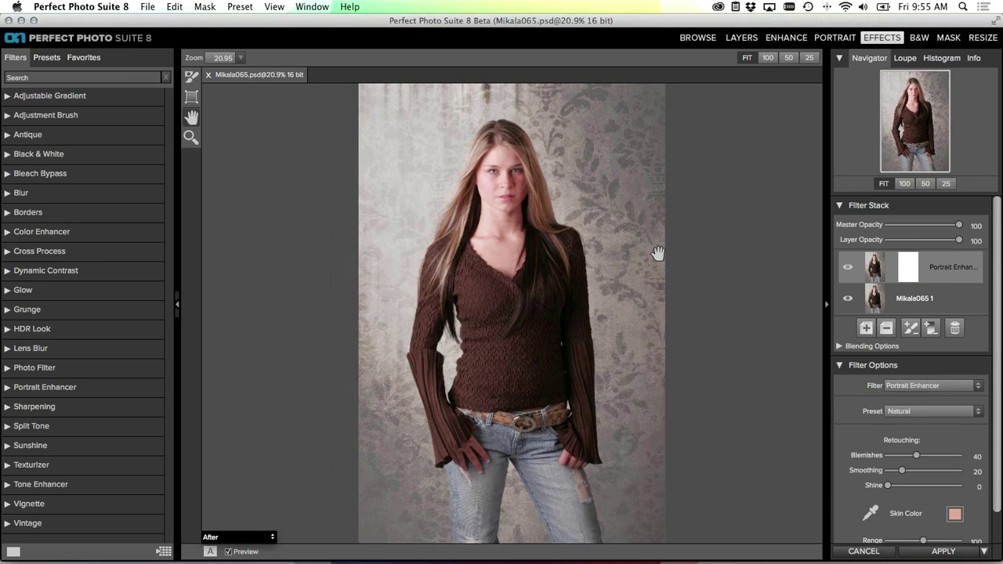
{"action": "key", "text": "super+equal"}
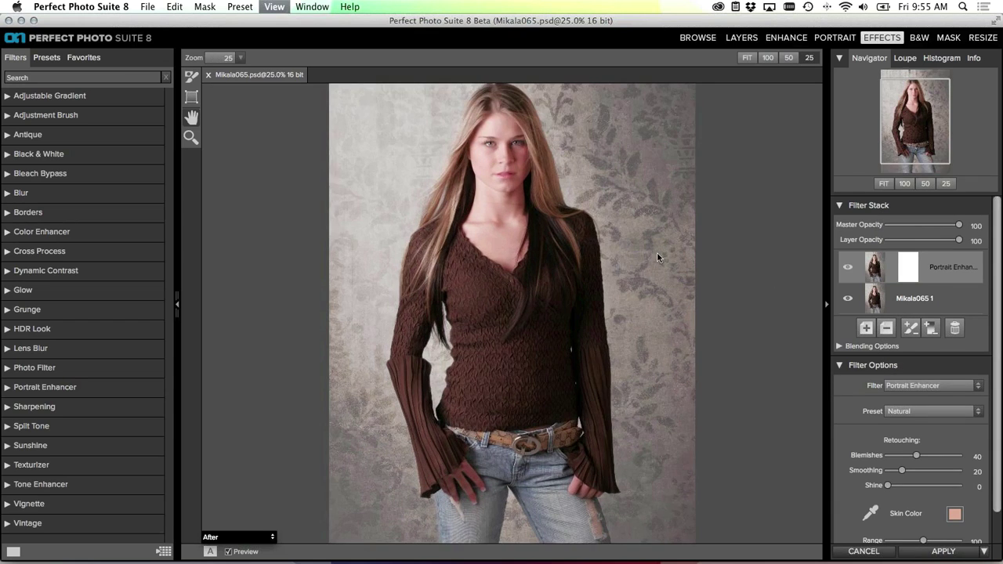
{"action": "key", "text": "super+equal"}
{"action": "key", "text": "super+equal"}
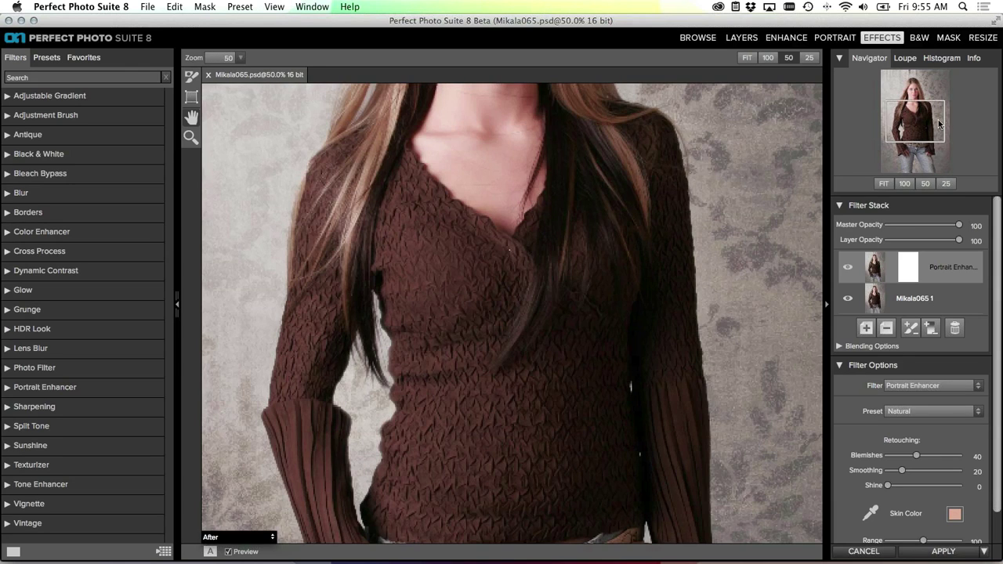
{"action": "left_click_drag", "start_coordinate": [940, 124], "coordinate": [936, 92]}
{"action": "left_click", "coordinate": [871, 514]}
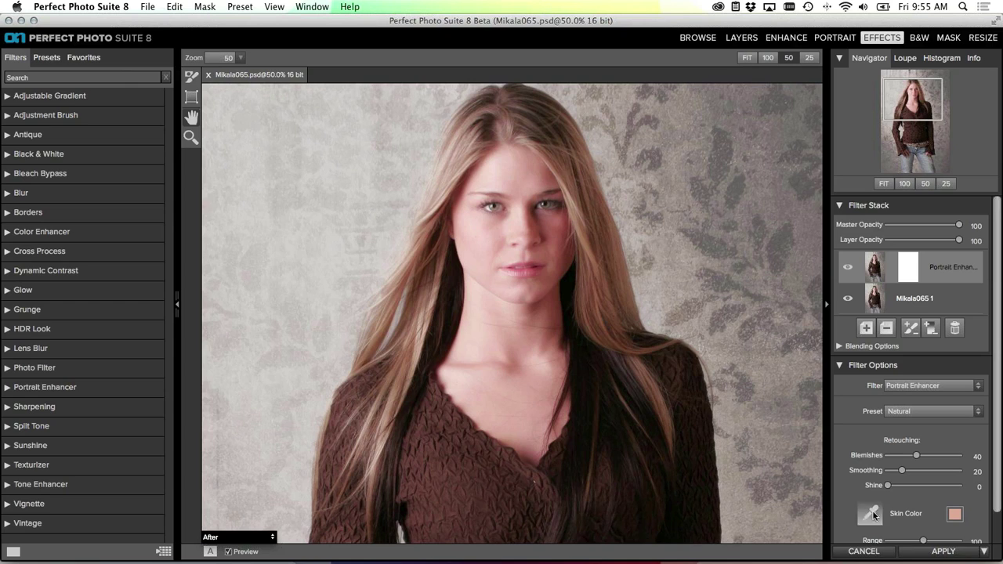
{"action": "left_click", "coordinate": [505, 177]}
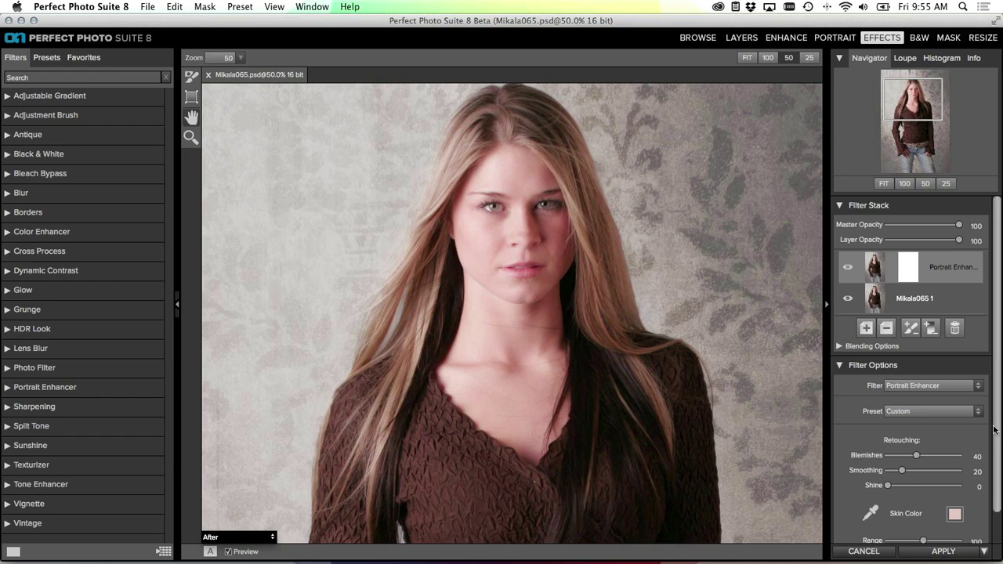
Set the Portrait Enhancer retouching to Shine 28, Blemishes 51 and Smoothing 24
{"action": "scroll", "coordinate": [916, 431], "scroll_direction": "down", "scroll_amount": 2}
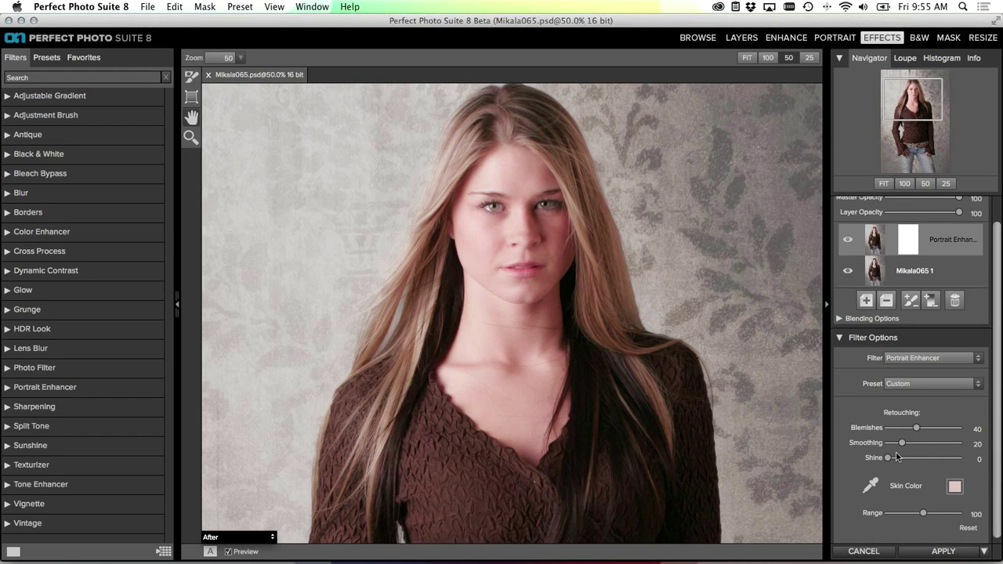
{"action": "left_click_drag", "start_coordinate": [889, 458], "coordinate": [903, 461]}
{"action": "left_click_drag", "start_coordinate": [918, 429], "coordinate": [925, 431]}
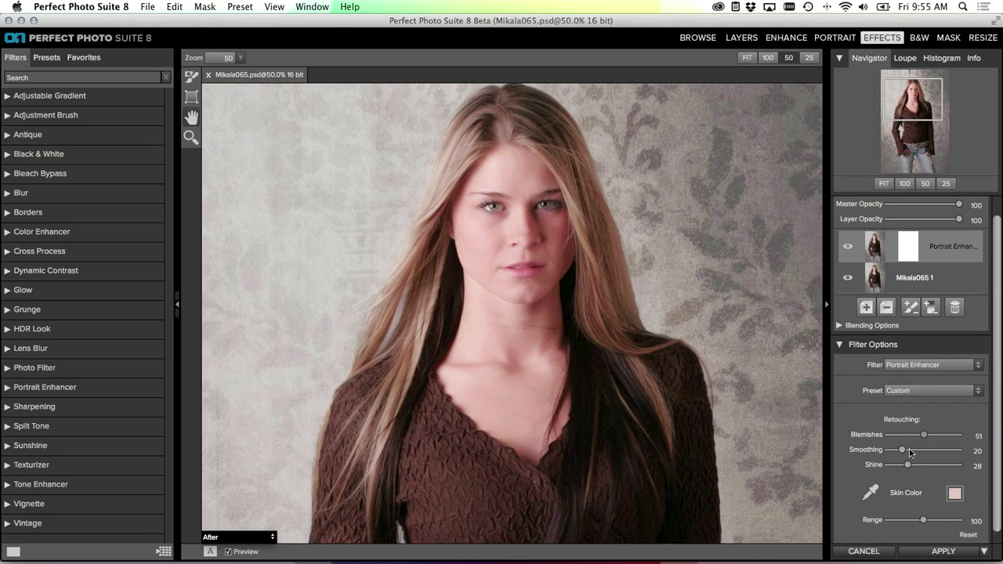
{"action": "left_click_drag", "start_coordinate": [903, 450], "coordinate": [904, 450]}
Invert the Portrait Enhancer mask, paint the retouching in over the face with Perfect Brush enabled, and compare it by toggling the filter's visibility
{"action": "left_click", "coordinate": [191, 77]}
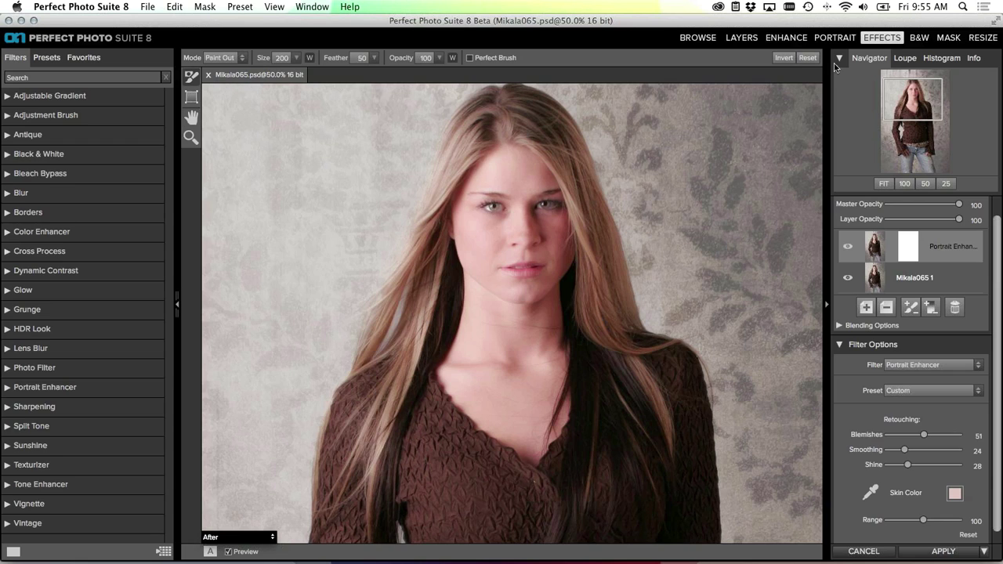
{"action": "left_click", "coordinate": [782, 58]}
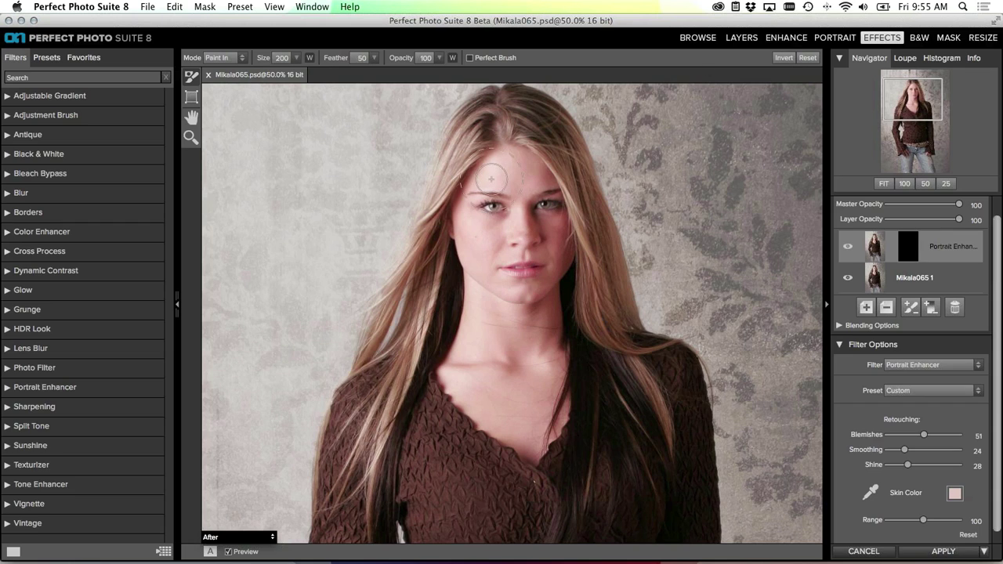
{"action": "key", "text": "bracketleft"}
{"action": "key", "text": "bracketleft"}
{"action": "key", "text": "bracketleft"}
{"action": "key", "text": "bracketright"}
{"action": "key", "text": "bracketleft"}
{"action": "left_click", "coordinate": [520, 168]}
{"action": "key", "text": "bracketright"}
{"action": "key", "text": "bracketright"}
{"action": "left_click", "coordinate": [849, 249]}
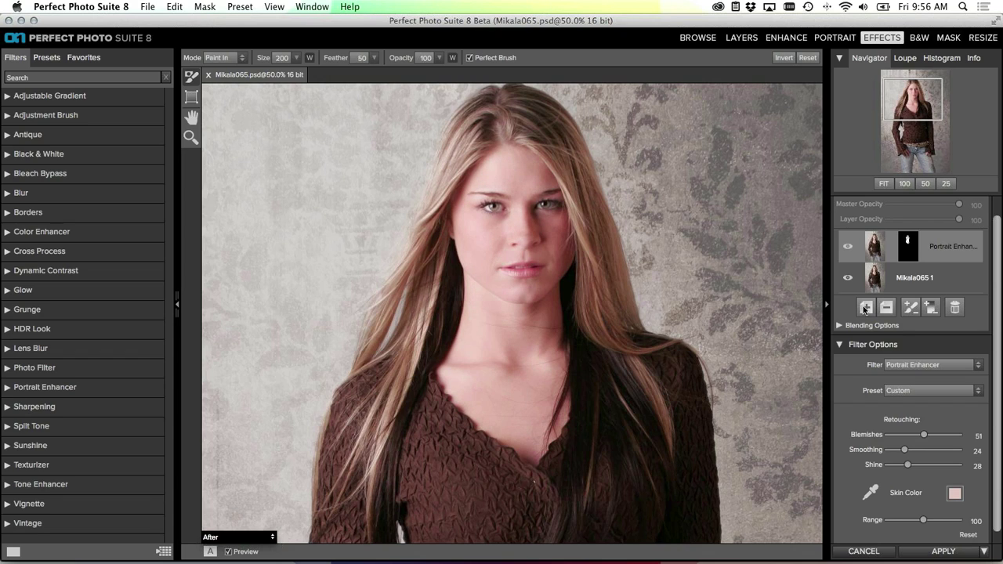
Add an Adjustment Brush layer with the Detail preset and reduce its brush size to 45
{"action": "left_click", "coordinate": [912, 311]}
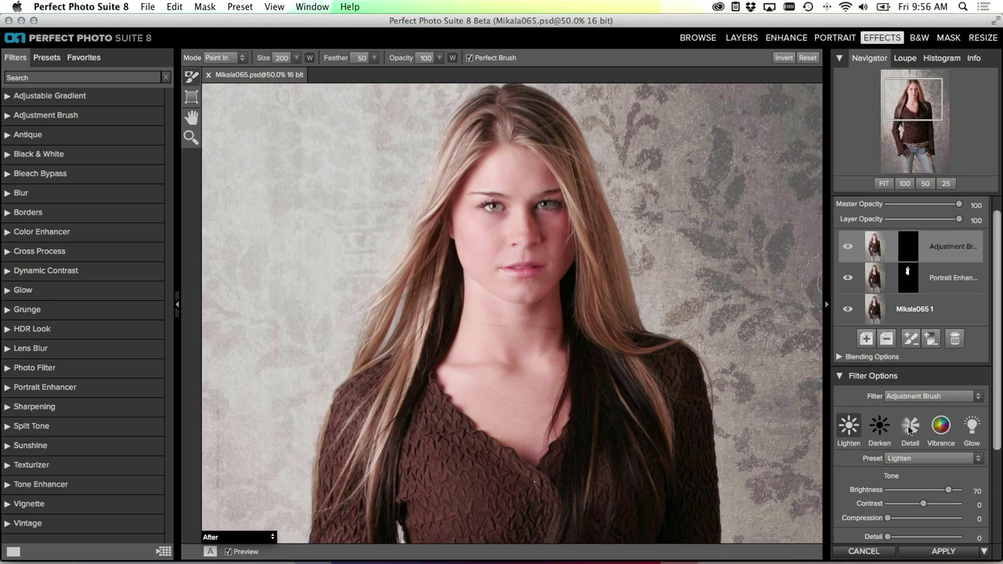
{"action": "left_click", "coordinate": [911, 429]}
{"action": "key", "text": "bracketleft"}
{"action": "key", "text": "bracketleft"}
{"action": "key", "text": "bracketleft"}
{"action": "key", "text": "bracketleft"}
{"action": "key", "text": "bracketleft"}
{"action": "key", "text": "bracketleft"}
{"action": "key", "text": "bracketleft"}
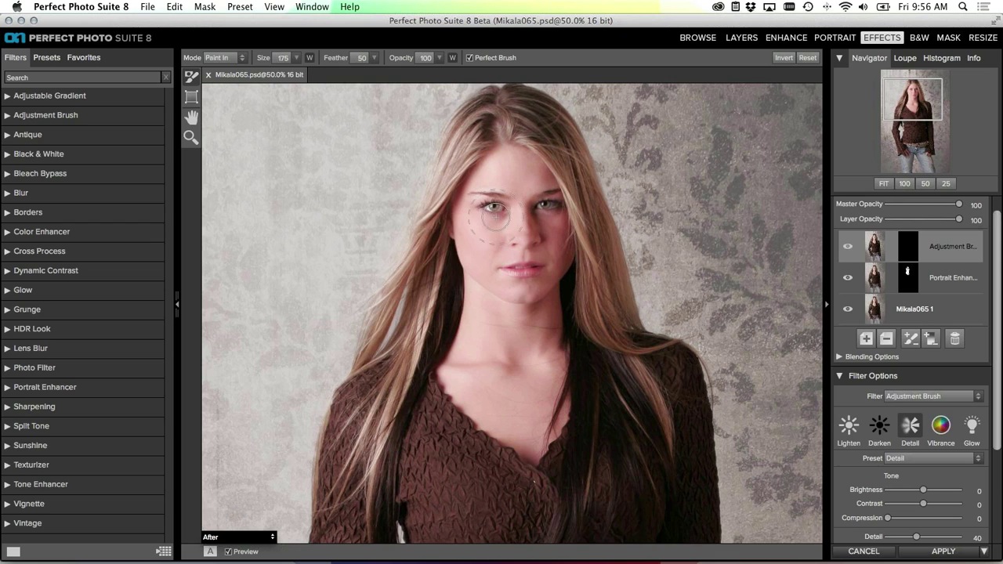
{"action": "key", "text": "bracketleft"}
{"action": "key", "text": "bracketleft"}
{"action": "key", "text": "bracketleft"}
Turn off Perfect Brush, paint the detail adjustment over both eyes, and toggle the layer's visibility to compare the effect
{"action": "left_click", "coordinate": [469, 57]}
{"action": "mouse_move", "coordinate": [497, 207]}
{"action": "left_mouse_down"}
{"action": "mouse_move", "coordinate": [484, 207]}
{"action": "mouse_move", "coordinate": [556, 209]}
{"action": "mouse_move", "coordinate": [547, 207]}
{"action": "left_mouse_up"}
{"action": "left_click", "coordinate": [850, 247]}
{"action": "left_click", "coordinate": [850, 247]}
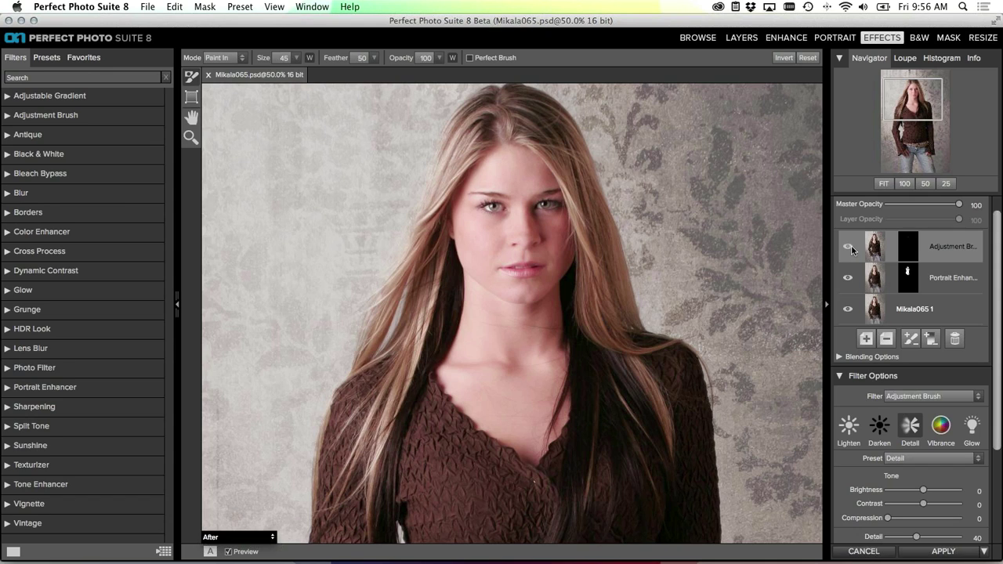
Add a new filter layer with the Vintage Blue - Yellow preset and compare the image with and without it
{"action": "left_click", "coordinate": [866, 338]}
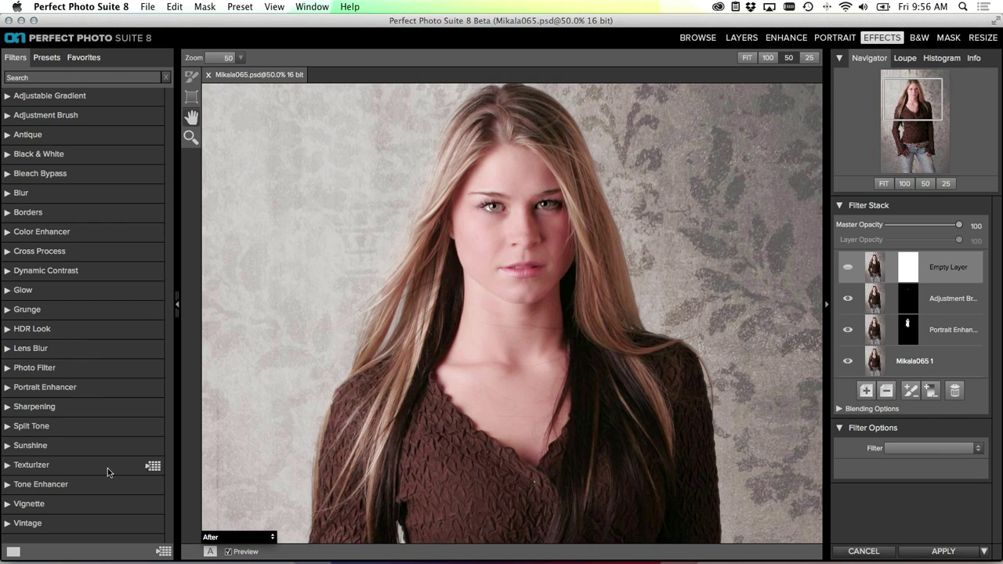
{"action": "left_click", "coordinate": [881, 185]}
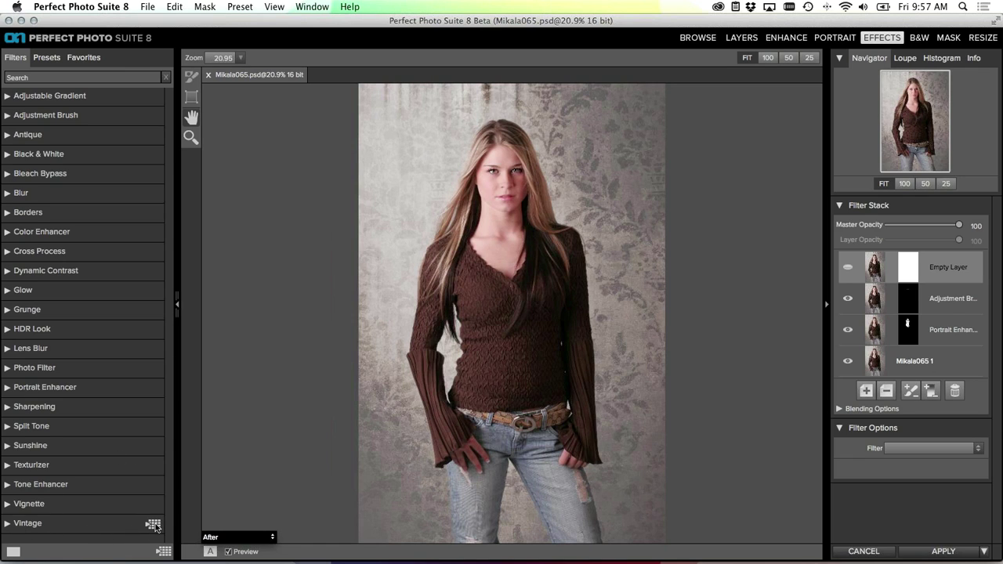
{"action": "left_click", "coordinate": [155, 525]}
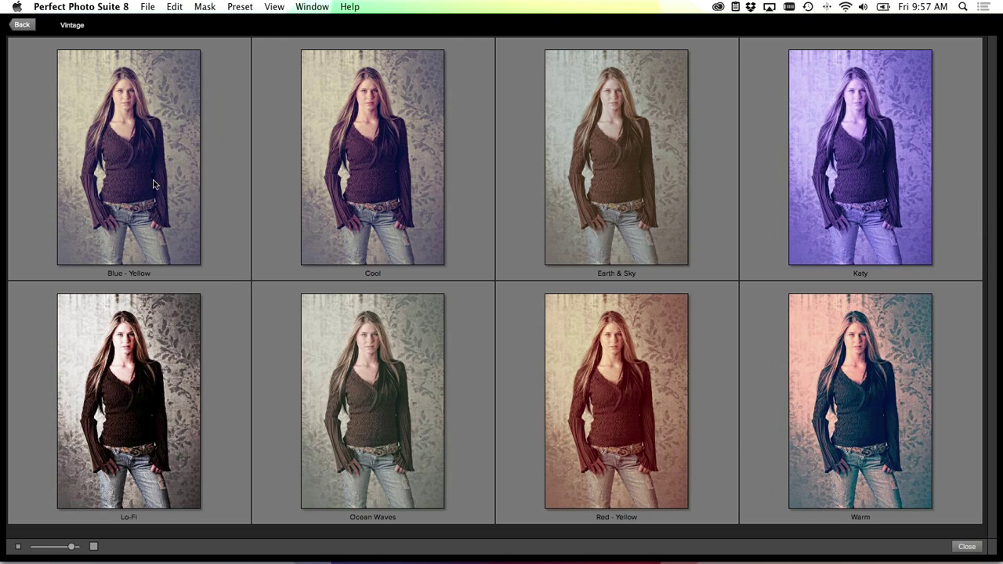
{"action": "left_click", "coordinate": [184, 181]}
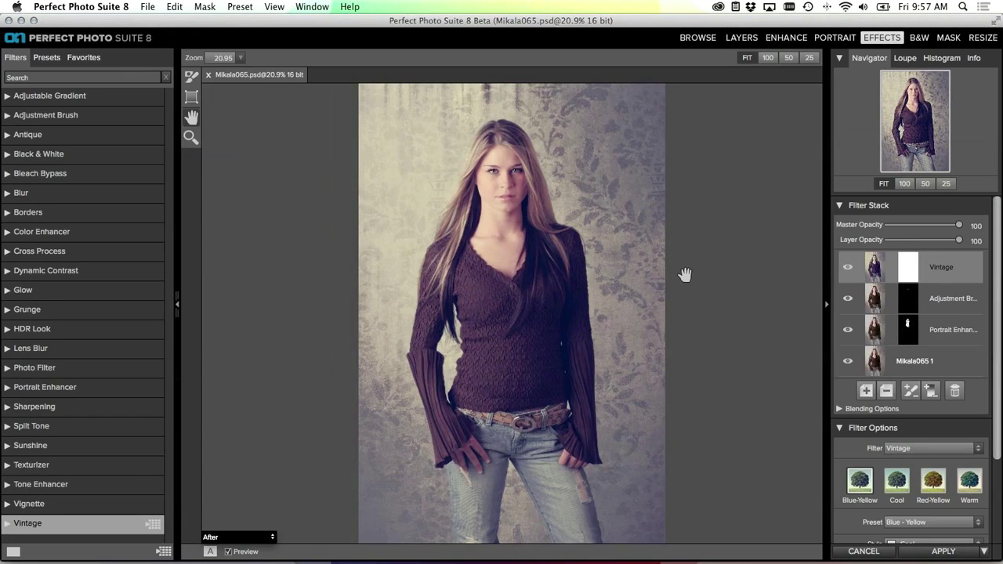
{"action": "left_click", "coordinate": [849, 269]}
{"action": "left_click", "coordinate": [848, 269]}
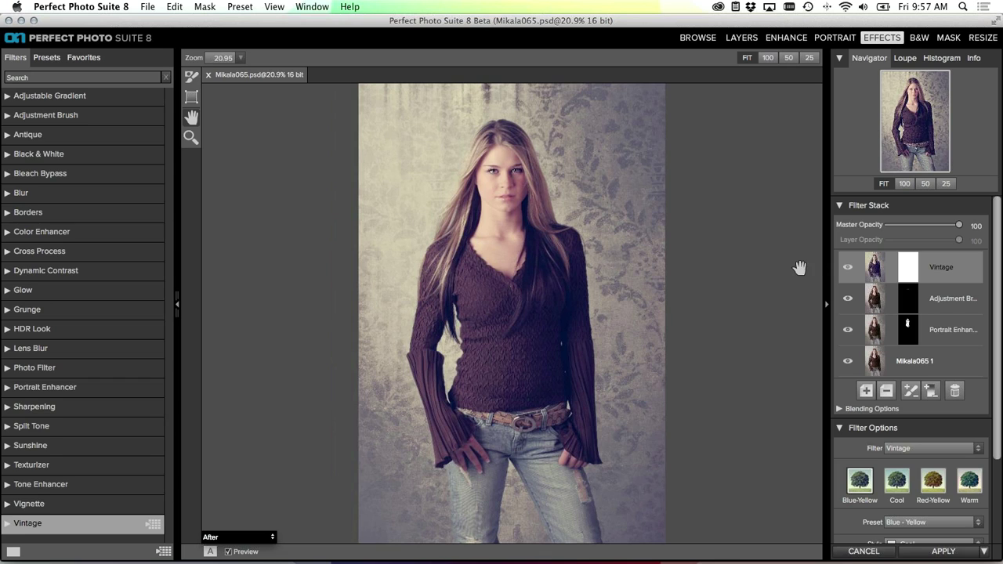
Apply the filter stack to return to Layers, and hide the stamped layer beneath the Perfect Effects layer
{"action": "left_click", "coordinate": [936, 548]}
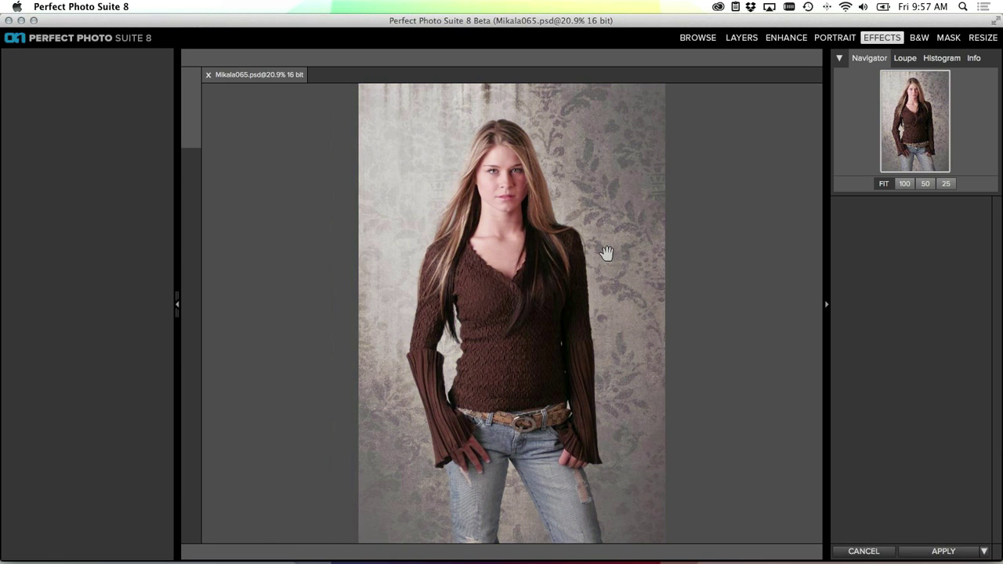
{"action": "left_click", "coordinate": [847, 298]}
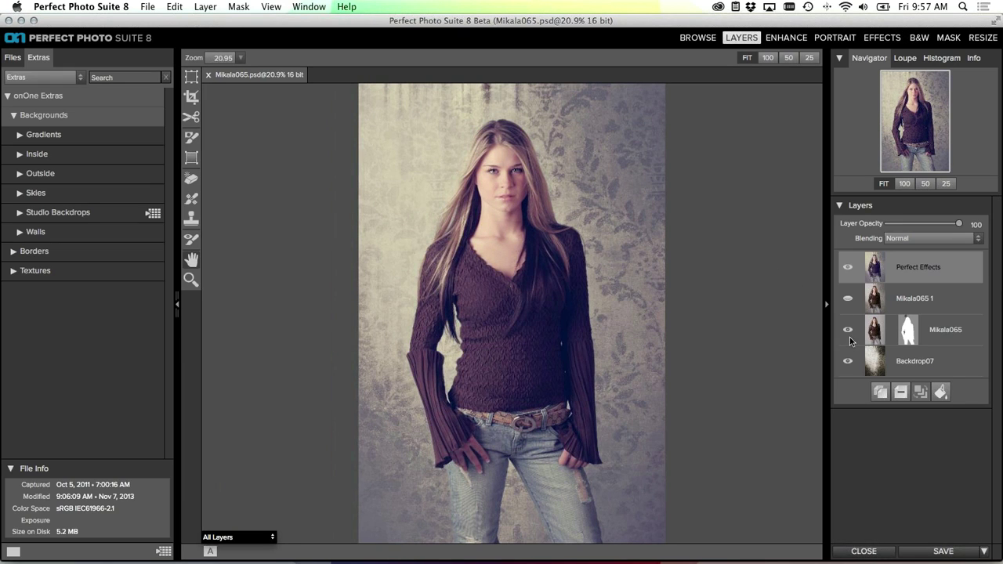
Duplicate the masked portrait layer directly above Backdrop07
{"action": "left_click", "coordinate": [849, 331]}
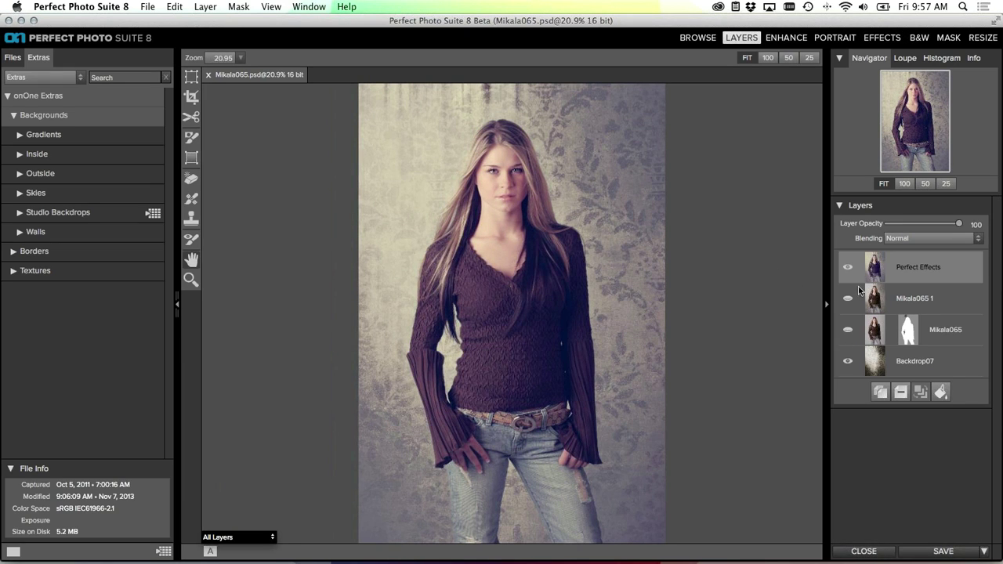
{"action": "left_click", "coordinate": [848, 331]}
{"action": "left_click", "coordinate": [866, 335]}
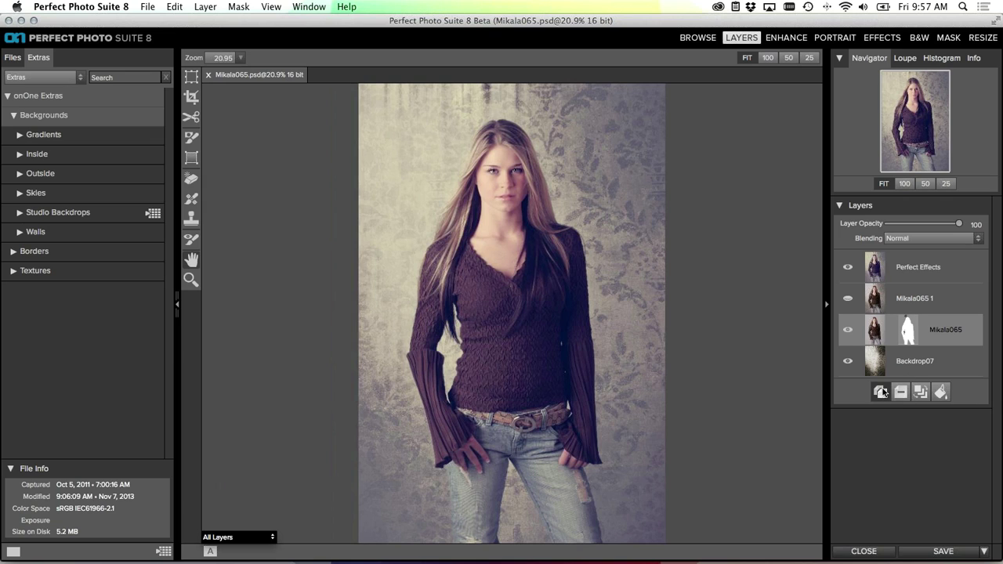
{"action": "left_click", "coordinate": [881, 392]}
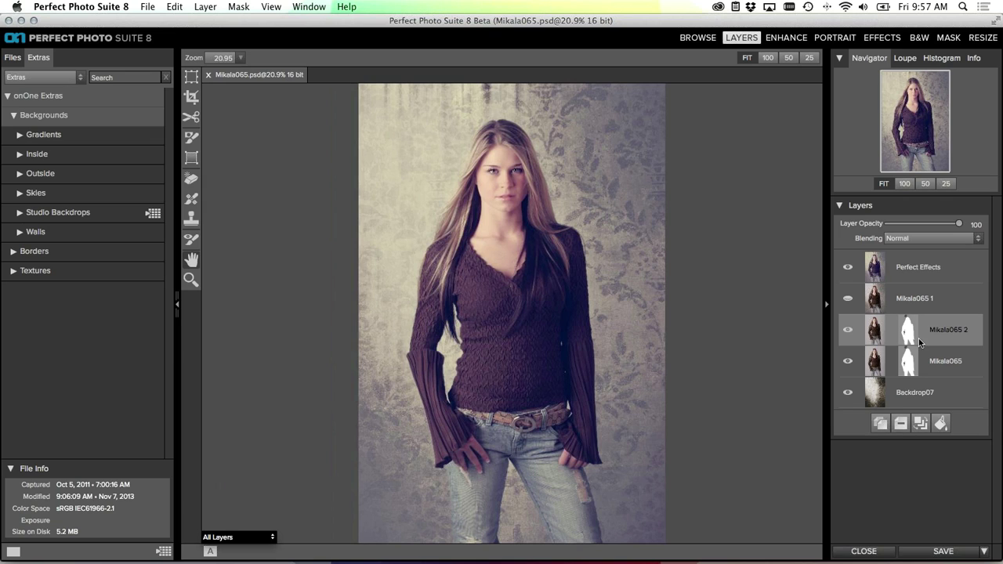
Hide the original masked portrait and Backdrop07 layers, and reset the duplicate layer's mask
{"action": "left_click", "coordinate": [848, 361]}
{"action": "left_click", "coordinate": [849, 392]}
{"action": "left_click", "coordinate": [191, 137]}
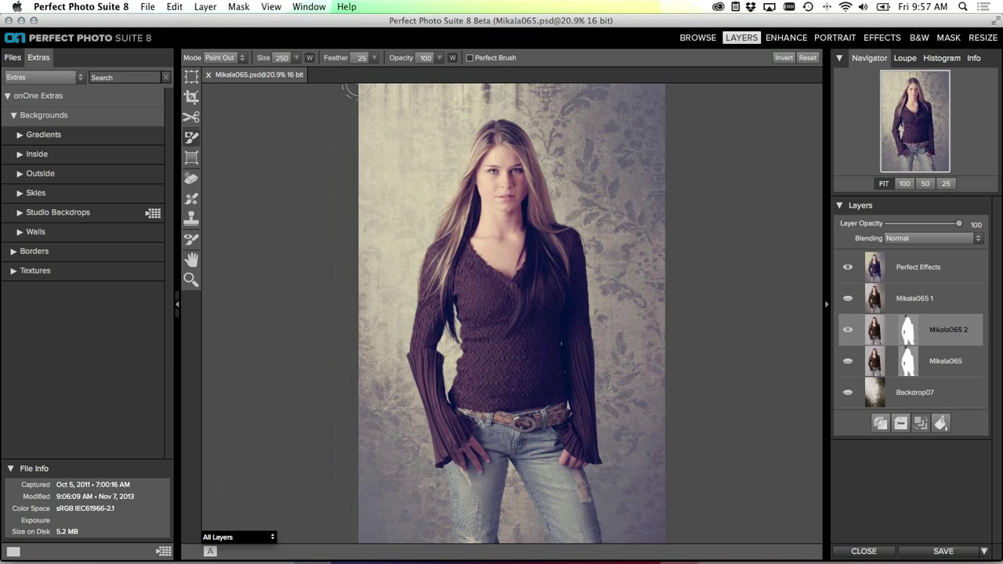
{"action": "left_click", "coordinate": [809, 58]}
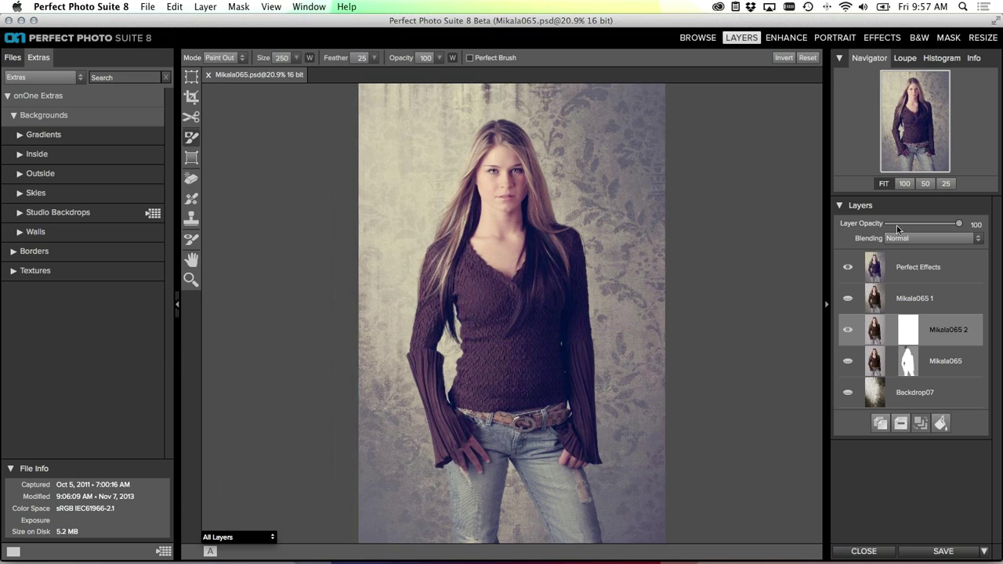
Toggle the Perfect Effects layer's visibility to compare the finished composite with the untouched studio portrait
{"action": "left_click", "coordinate": [904, 271]}
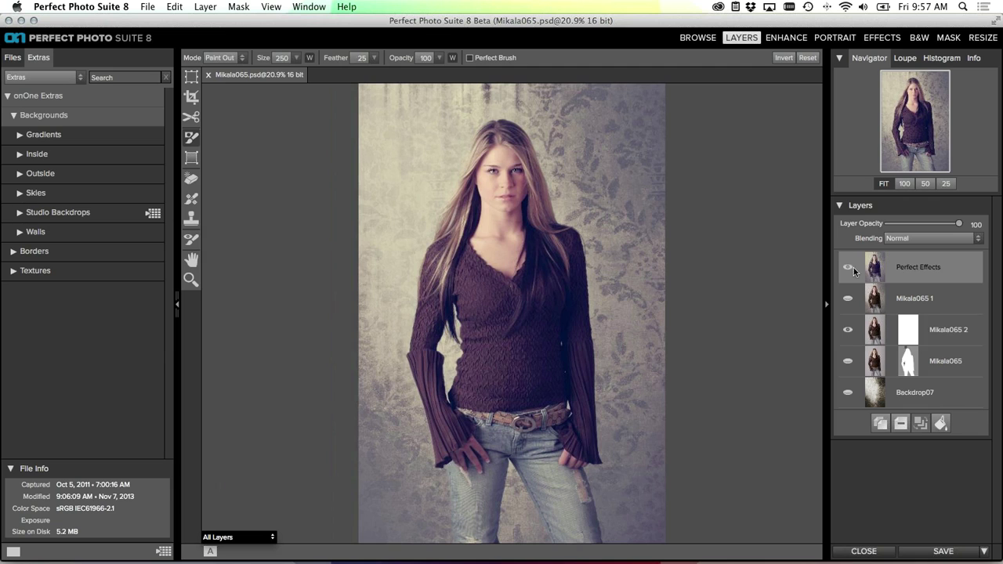
{"action": "left_click", "coordinate": [847, 267]}
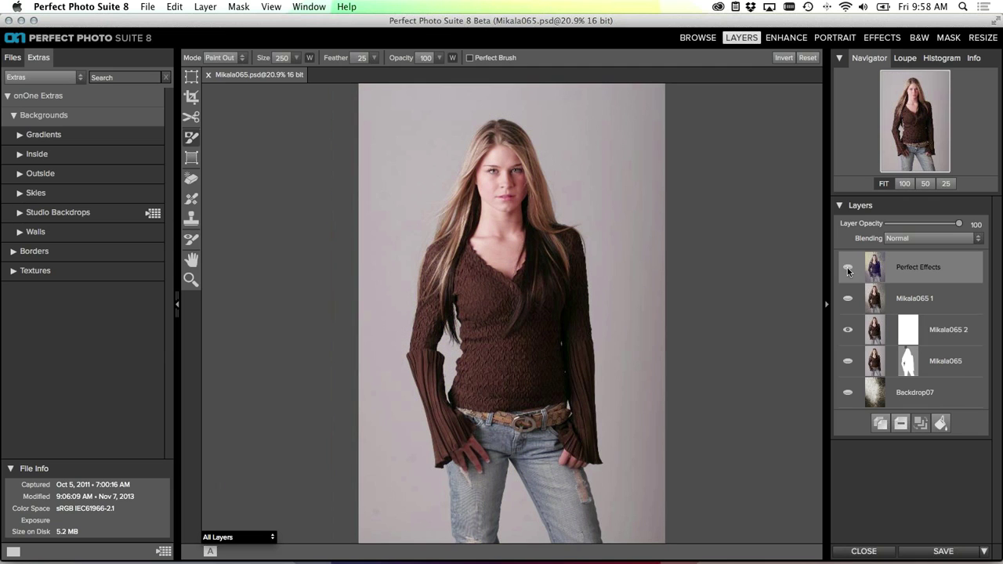
{"action": "left_click", "coordinate": [848, 268]}
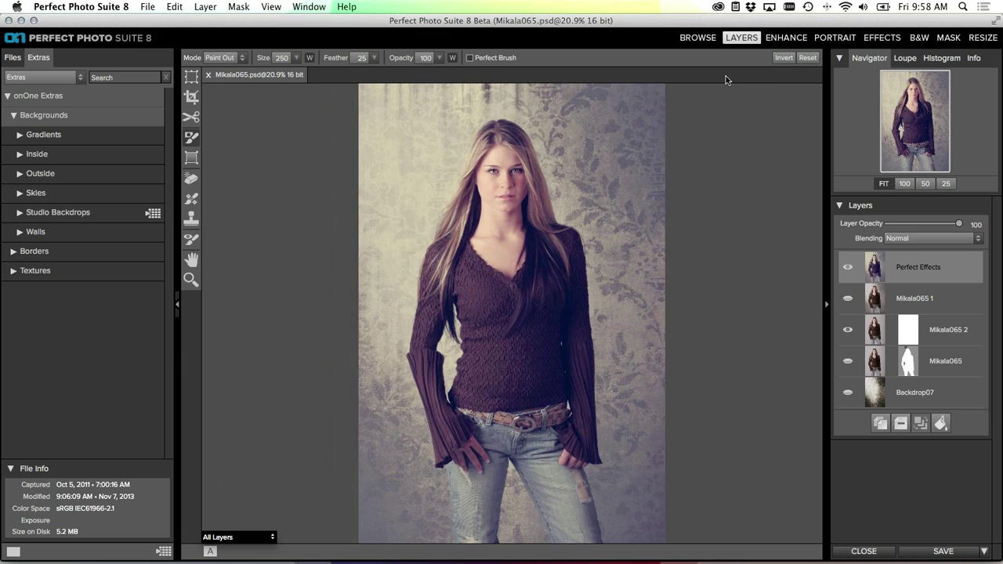
Browse to the Layout folder inside the Layers demo images and add overlay_01.jpg as a layer to the portrait
{"action": "left_click", "coordinate": [698, 40]}
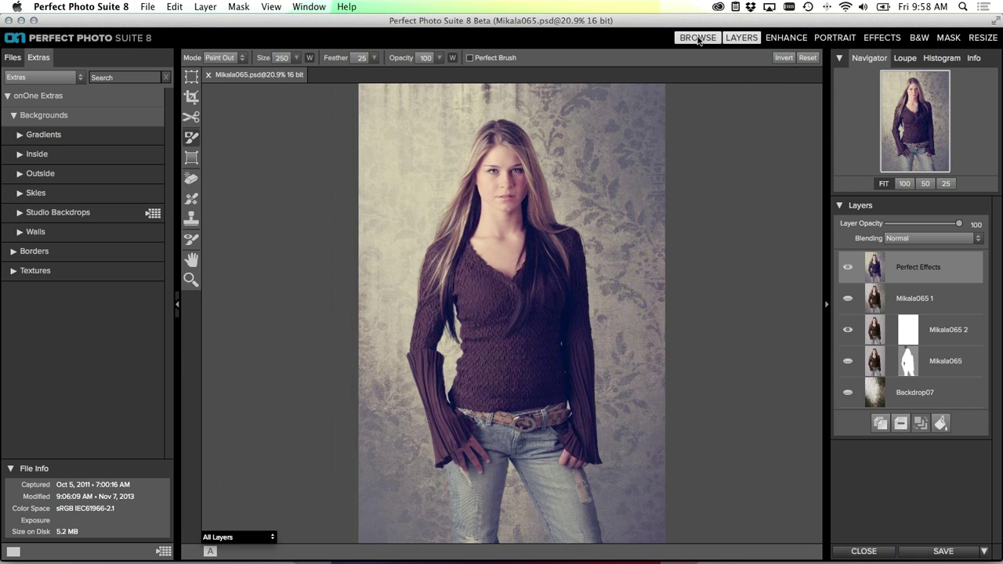
{"action": "left_click", "coordinate": [605, 291]}
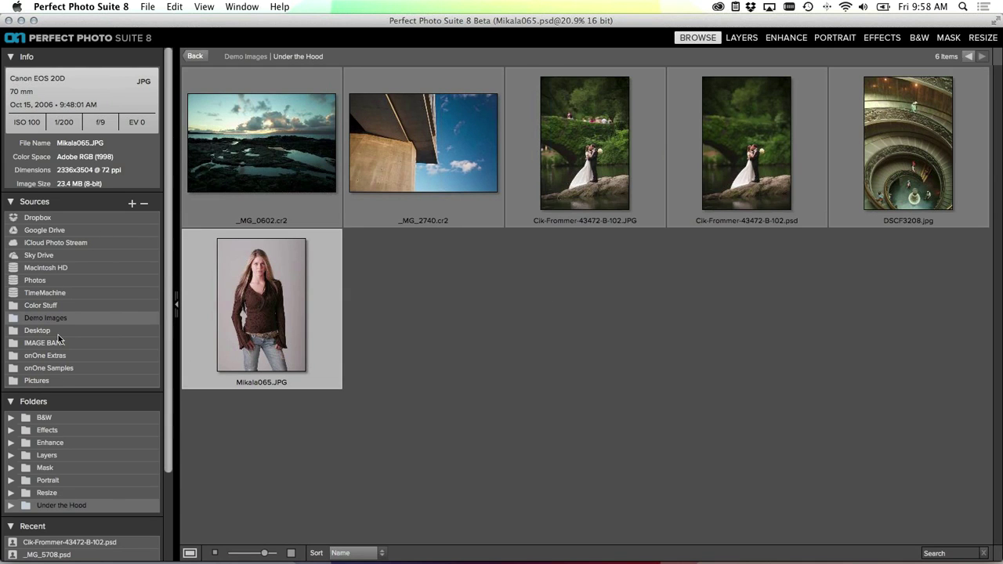
{"action": "scroll", "coordinate": [57, 443], "scroll_direction": "down", "scroll_amount": 1}
{"action": "left_click", "coordinate": [55, 449]}
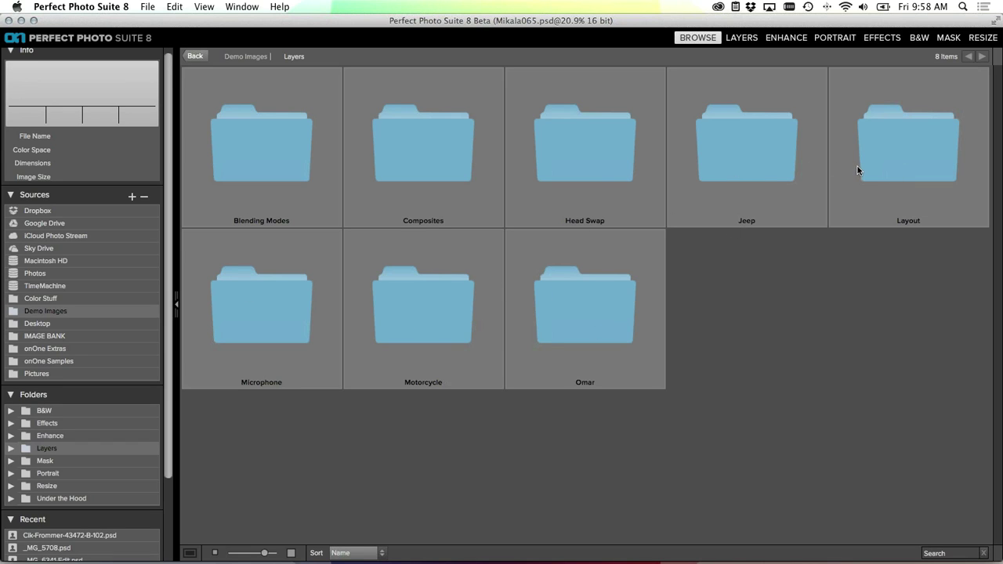
{"action": "double_click", "coordinate": [900, 160]}
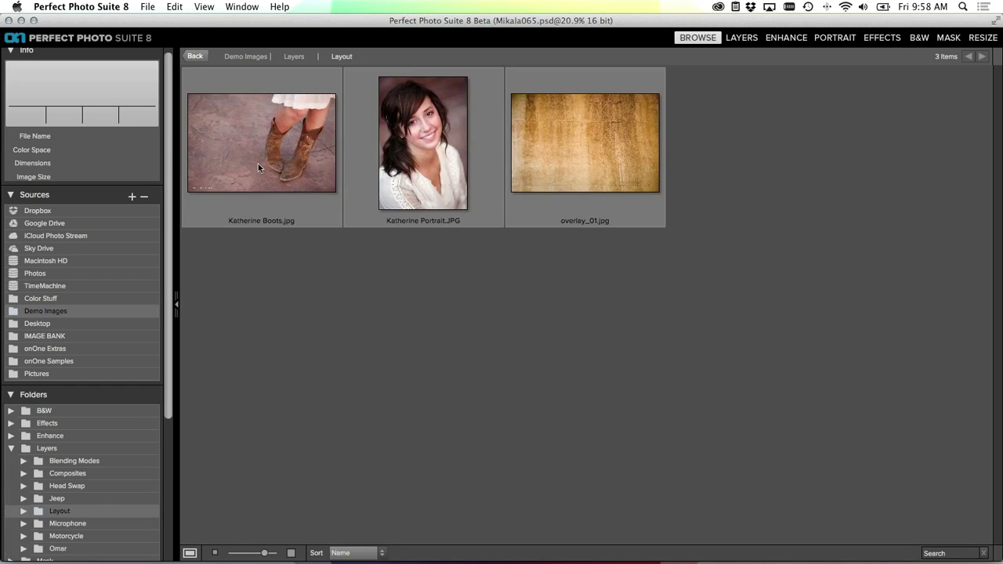
{"action": "left_click", "coordinate": [575, 156]}
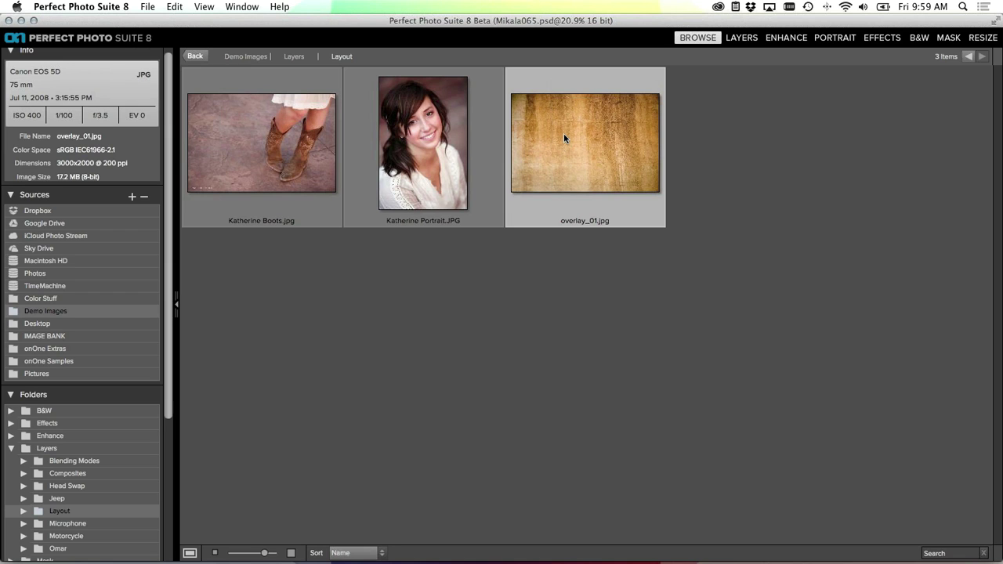
{"action": "left_click", "coordinate": [738, 38]}
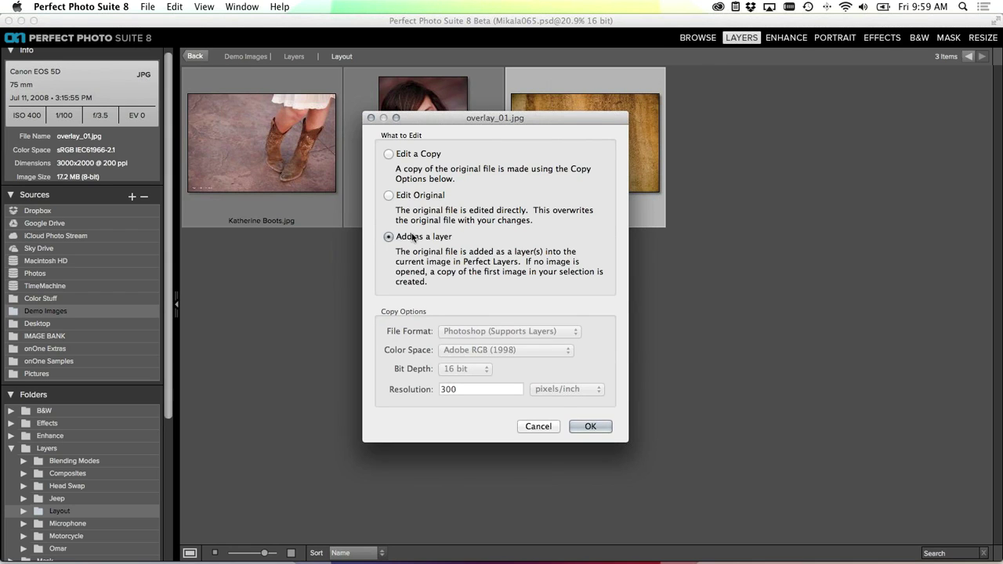
{"action": "left_click", "coordinate": [580, 426]}
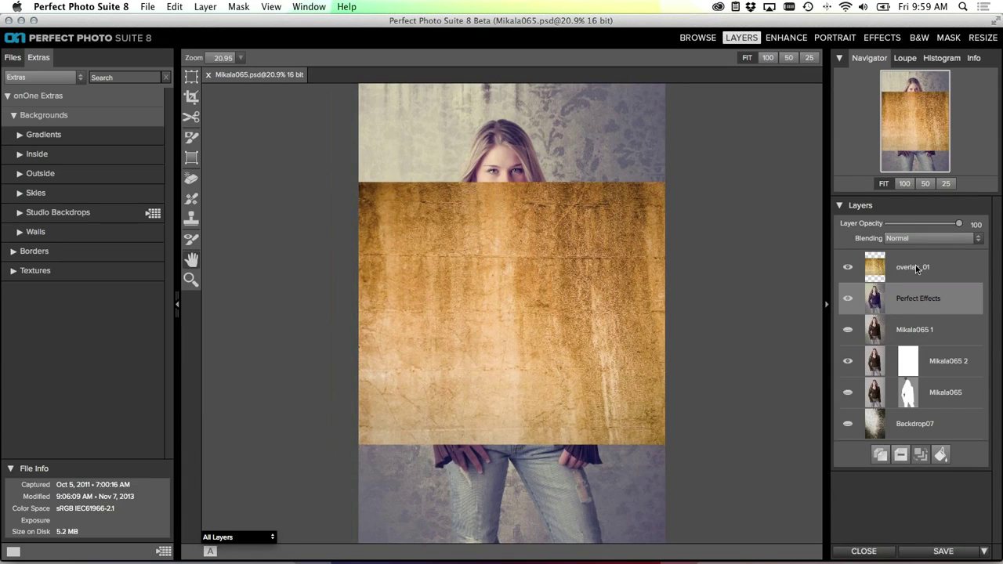
Rotate the overlay_01 layer by -90 degrees, scale it to fill the canvas, and apply the transform
{"action": "left_click", "coordinate": [917, 268]}
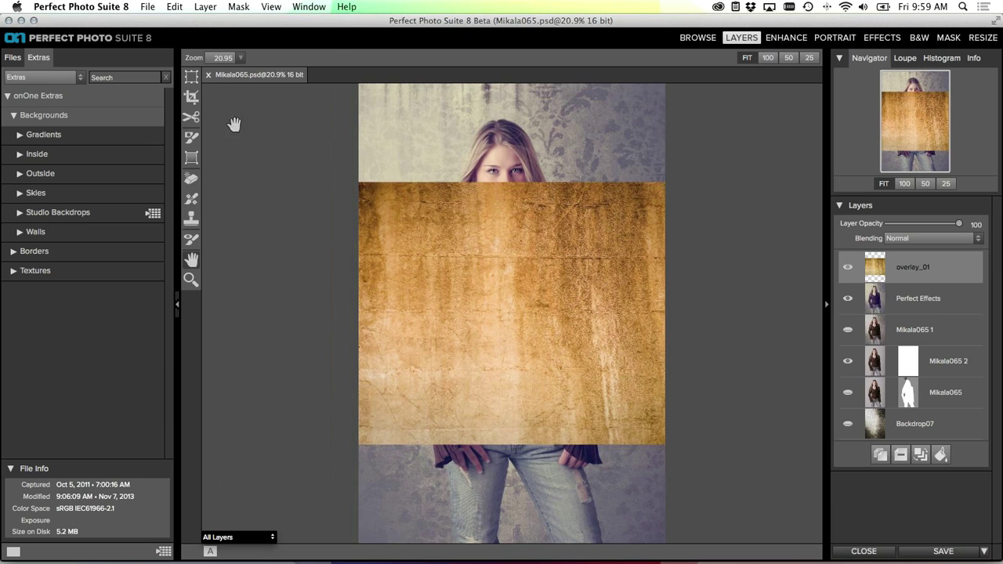
{"action": "left_click", "coordinate": [194, 75]}
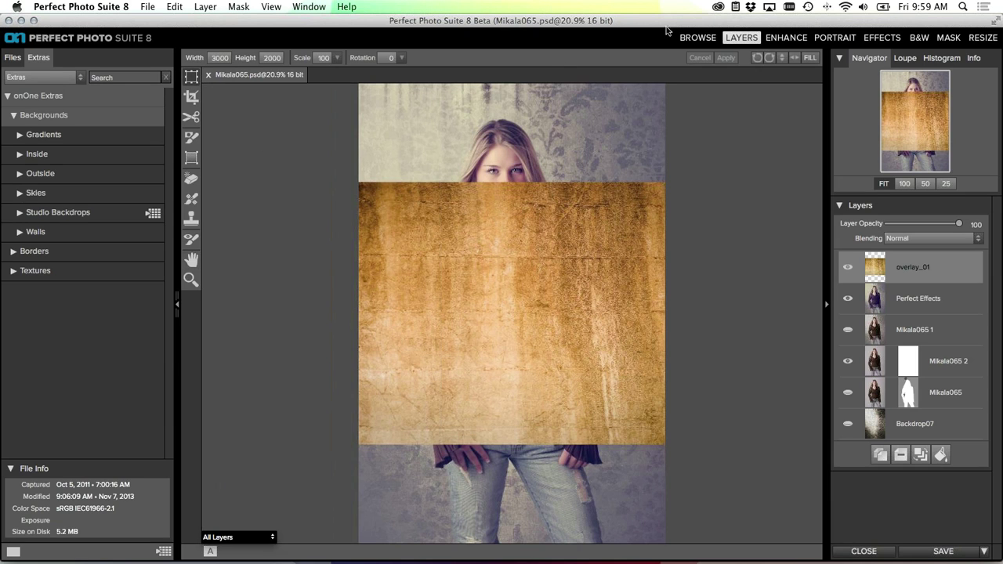
{"action": "left_click", "coordinate": [769, 58]}
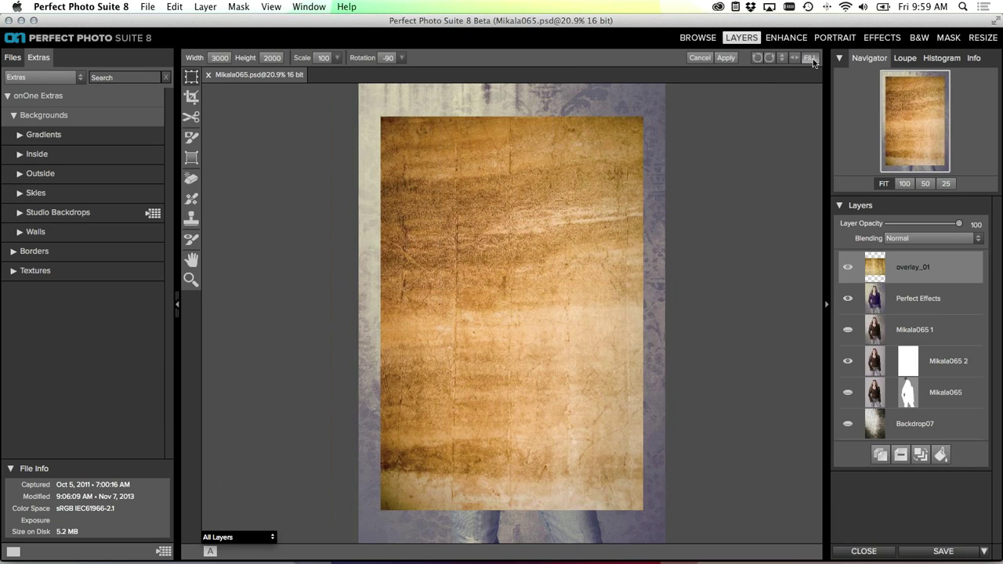
{"action": "left_click", "coordinate": [813, 59]}
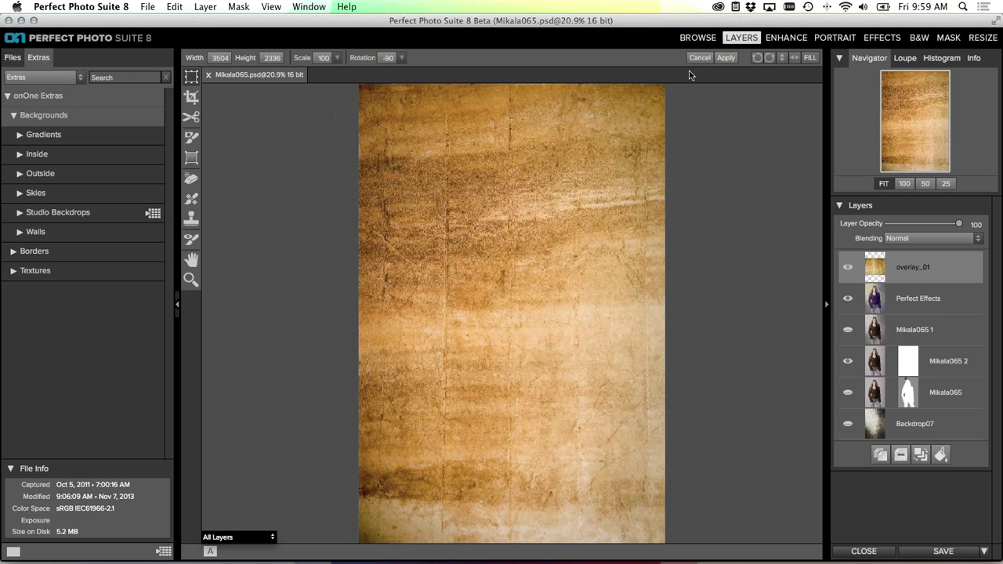
{"action": "left_click", "coordinate": [725, 58]}
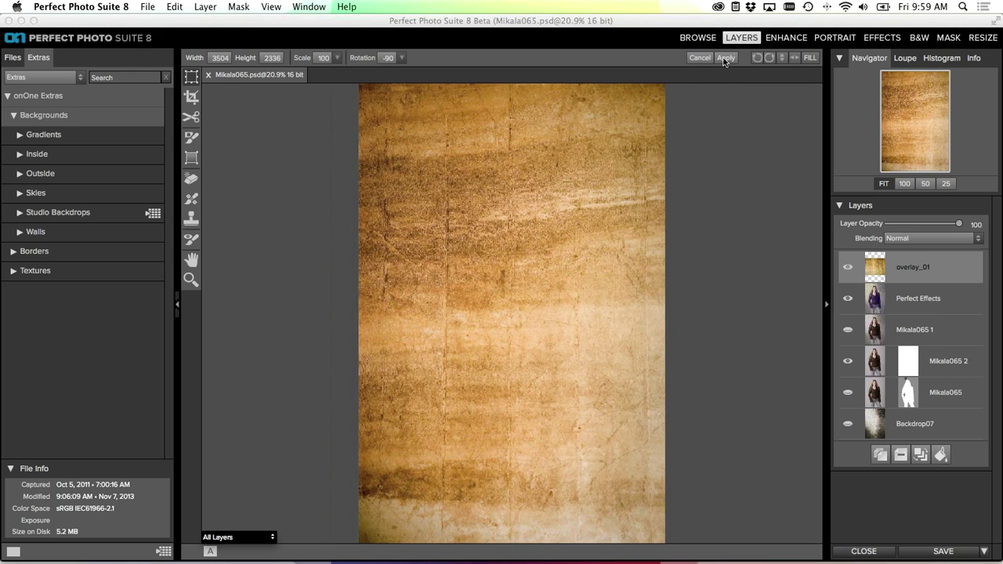
Try the overlay_01 layer in Soft Light blending at 92 opacity, and delete the layer
{"action": "left_click", "coordinate": [898, 241]}
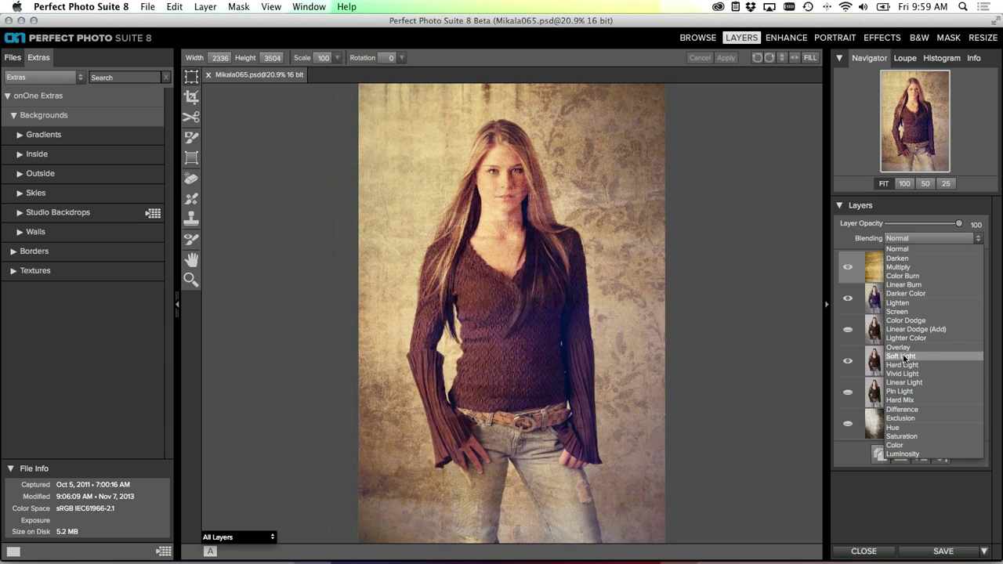
{"action": "left_click", "coordinate": [905, 358]}
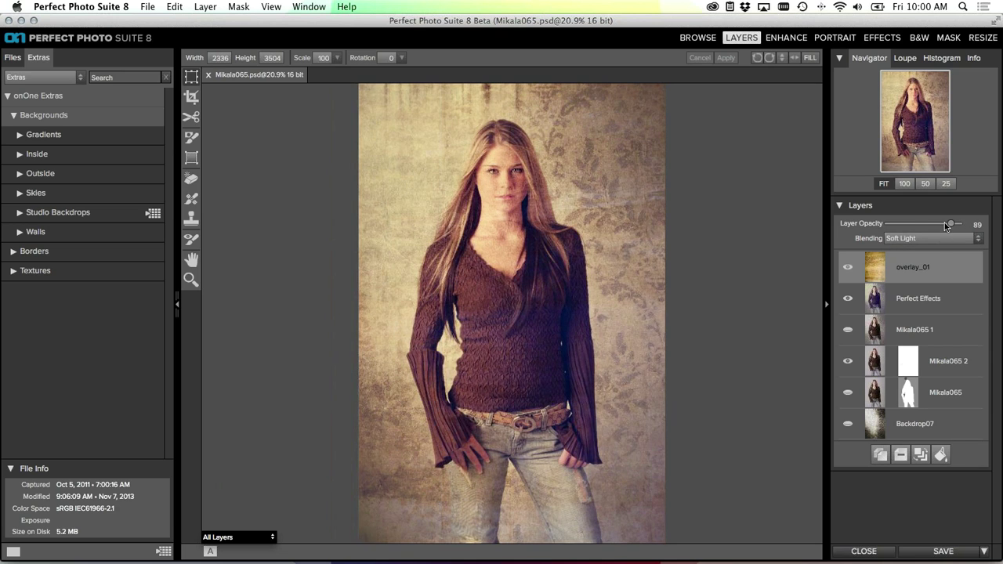
{"action": "mouse_move", "coordinate": [945, 222]}
{"action": "left_mouse_down"}
{"action": "mouse_move", "coordinate": [885, 222]}
{"action": "mouse_move", "coordinate": [953, 224]}
{"action": "left_mouse_up"}
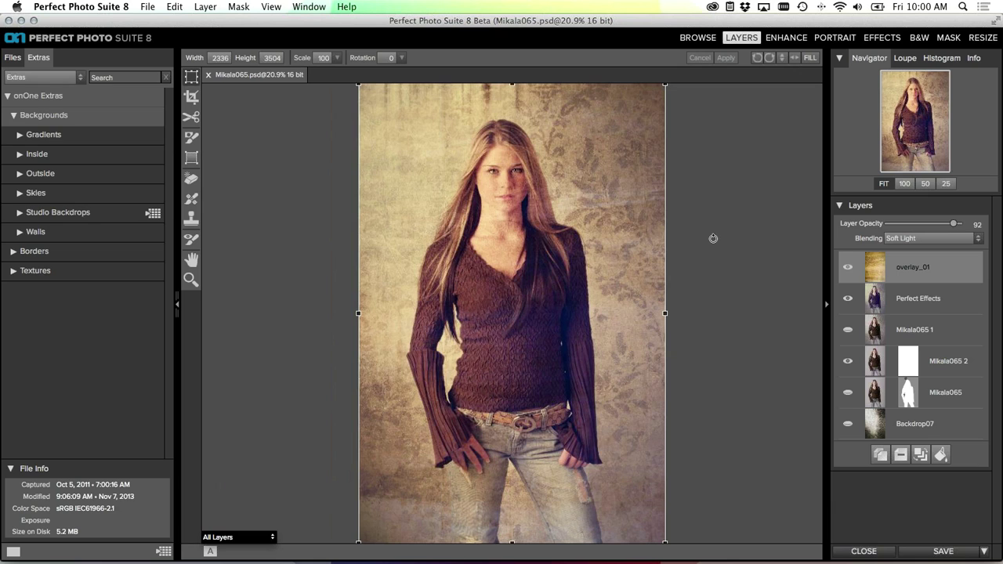
{"action": "left_click", "coordinate": [902, 455]}
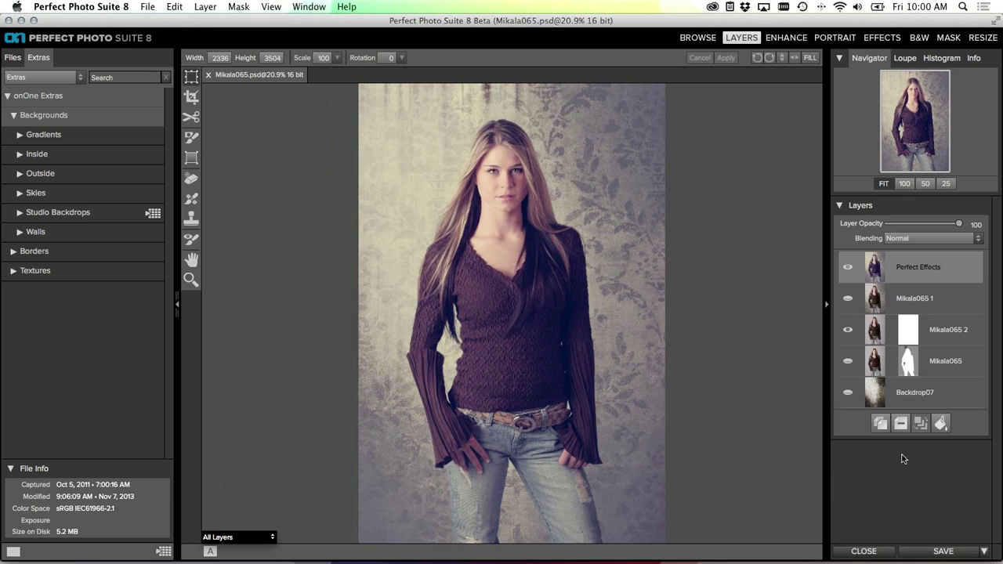
Hide the Perfect Effects layer and select the duplicate portrait layer with the reset mask
{"action": "left_click", "coordinate": [848, 268]}
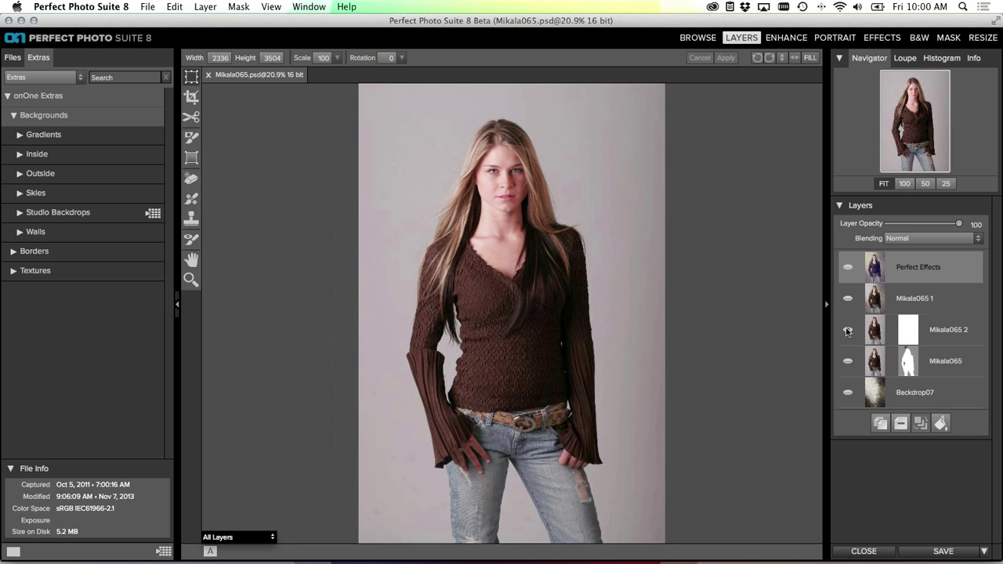
{"action": "left_click", "coordinate": [848, 331]}
{"action": "left_click", "coordinate": [879, 334]}
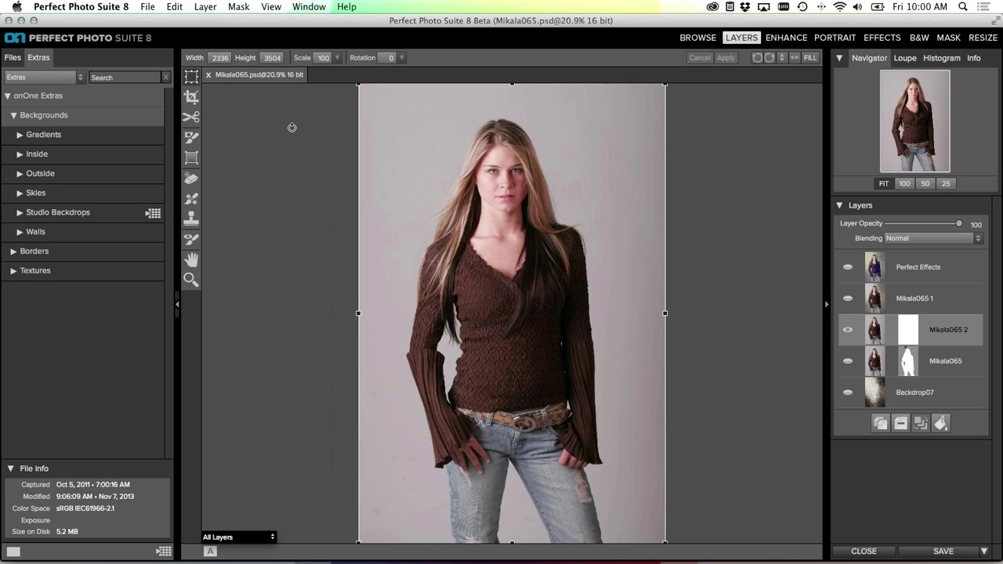
Choose the masking brush with Perfect Brush off, and split the preview to show Mask-Grayscale beside All Layers
{"action": "left_click", "coordinate": [191, 137]}
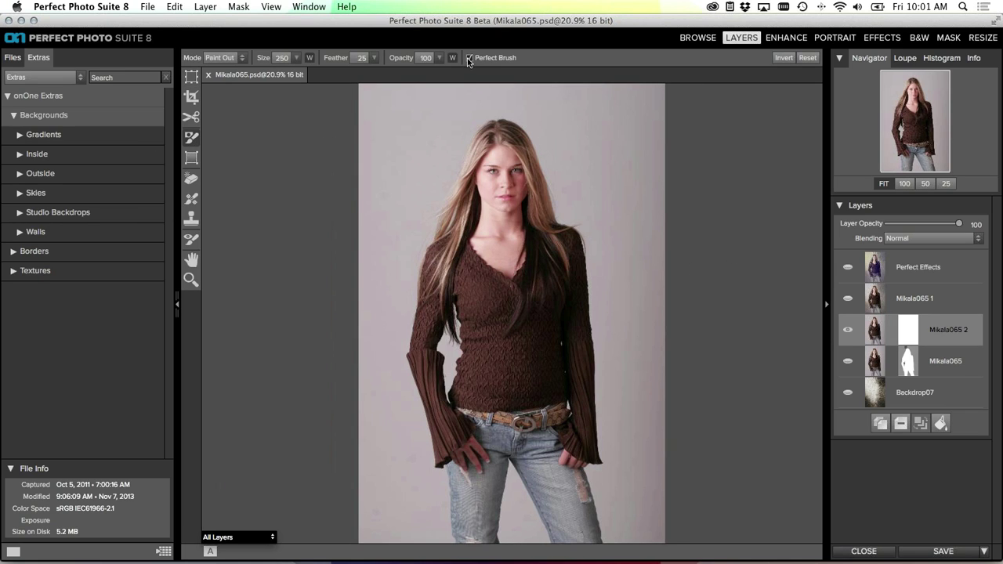
{"action": "left_click", "coordinate": [469, 58]}
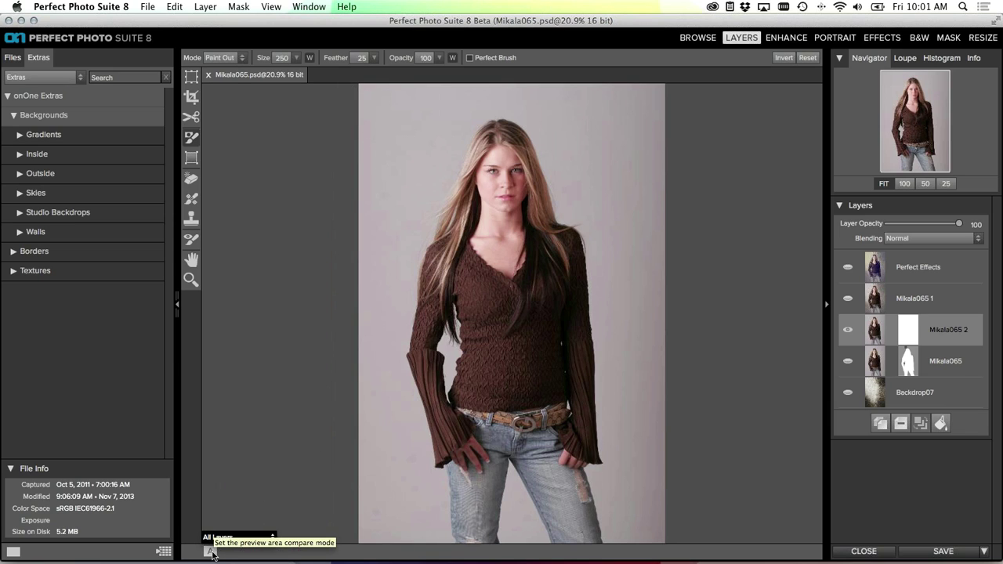
{"action": "left_click", "coordinate": [211, 553]}
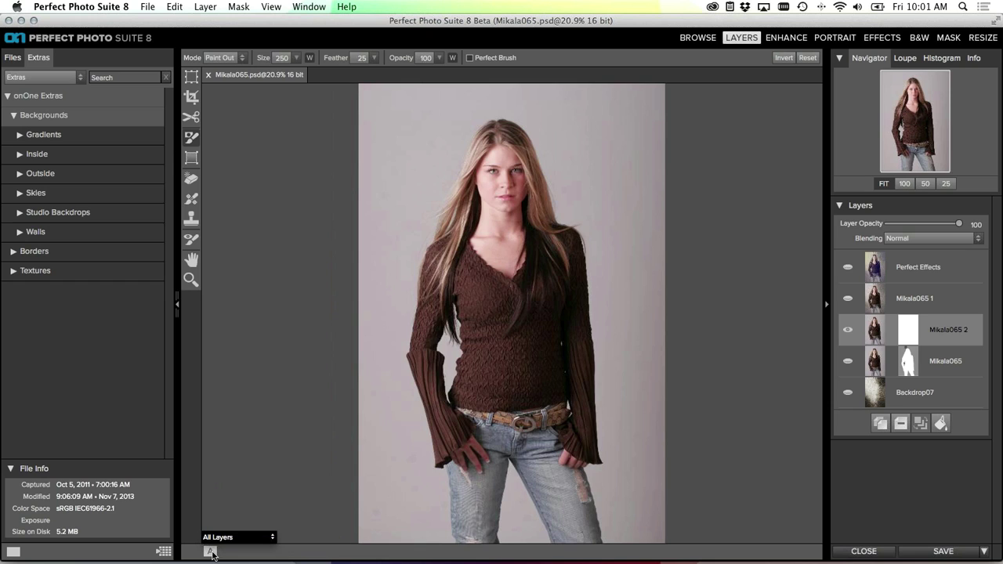
{"action": "left_click", "coordinate": [246, 539]}
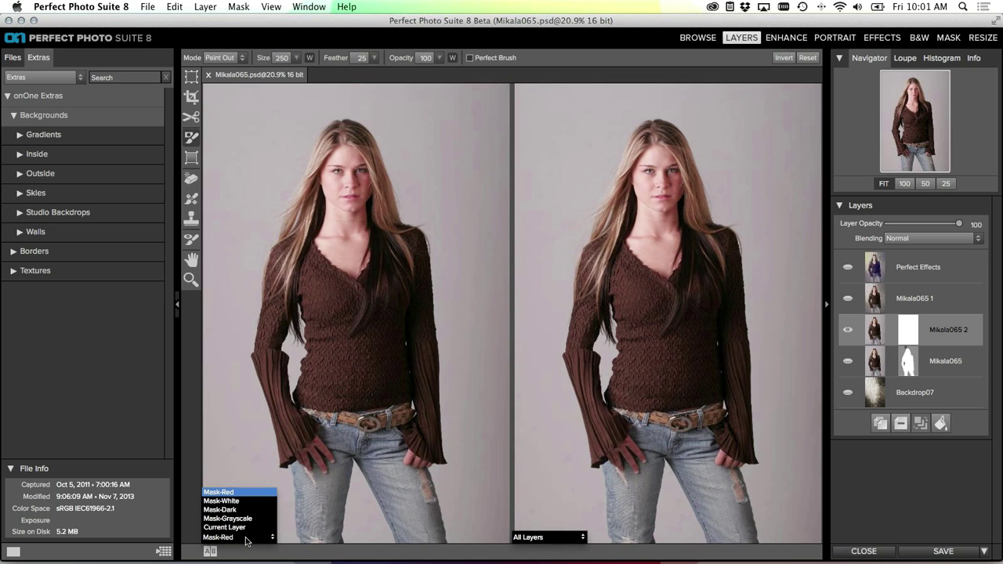
{"action": "left_click", "coordinate": [245, 522]}
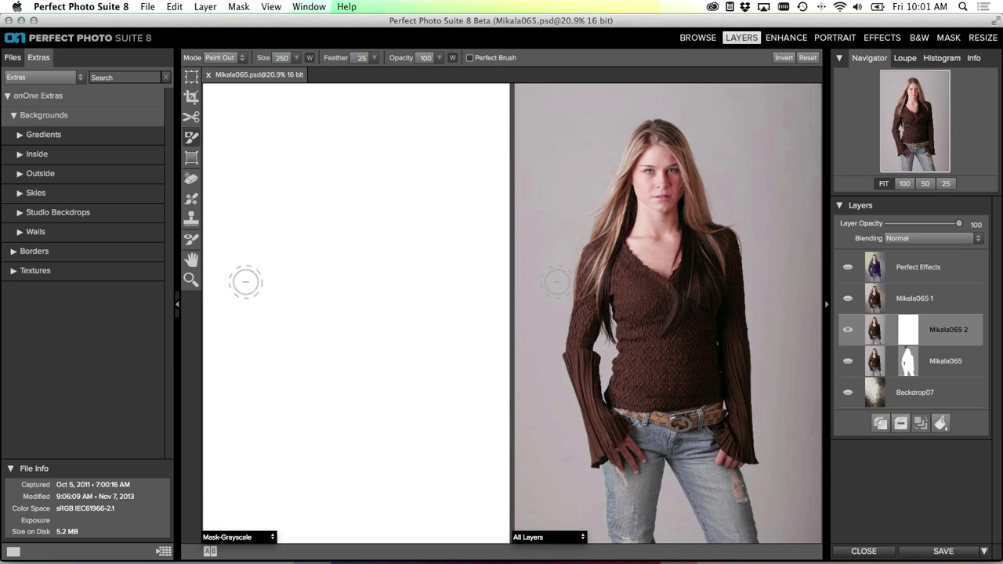
Turn on Perfect Brush, enlarge the brush to 350, and paint out the backdrop along the woman's sleeve and jeans beside the transparent edge
{"action": "left_click", "coordinate": [470, 58]}
{"action": "key", "text": "bracketright"}
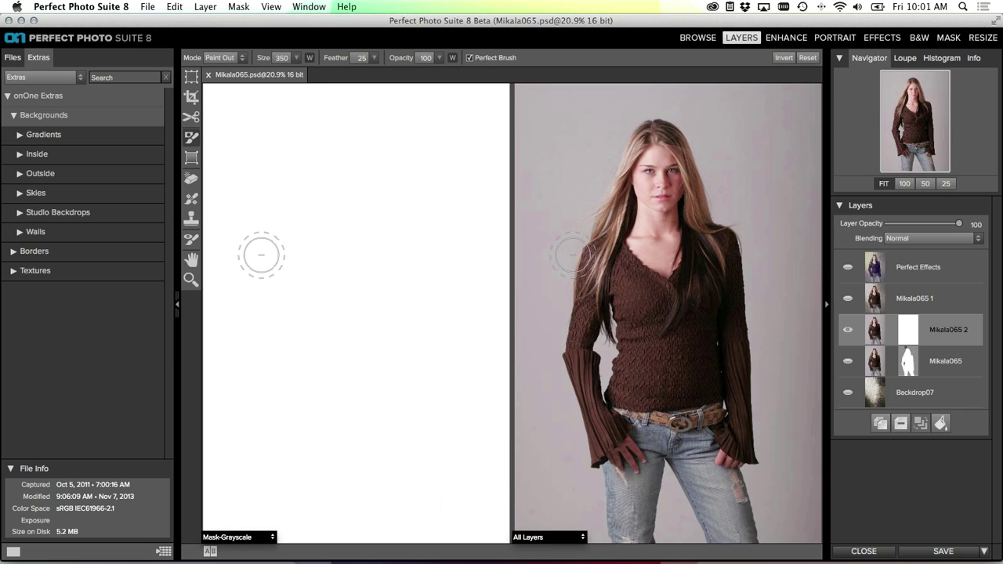
{"action": "mouse_move", "coordinate": [261, 255]}
{"action": "left_mouse_down"}
{"action": "mouse_move", "coordinate": [247, 384]}
{"action": "mouse_move", "coordinate": [283, 476]}
{"action": "mouse_move", "coordinate": [280, 536]}
{"action": "left_mouse_up"}
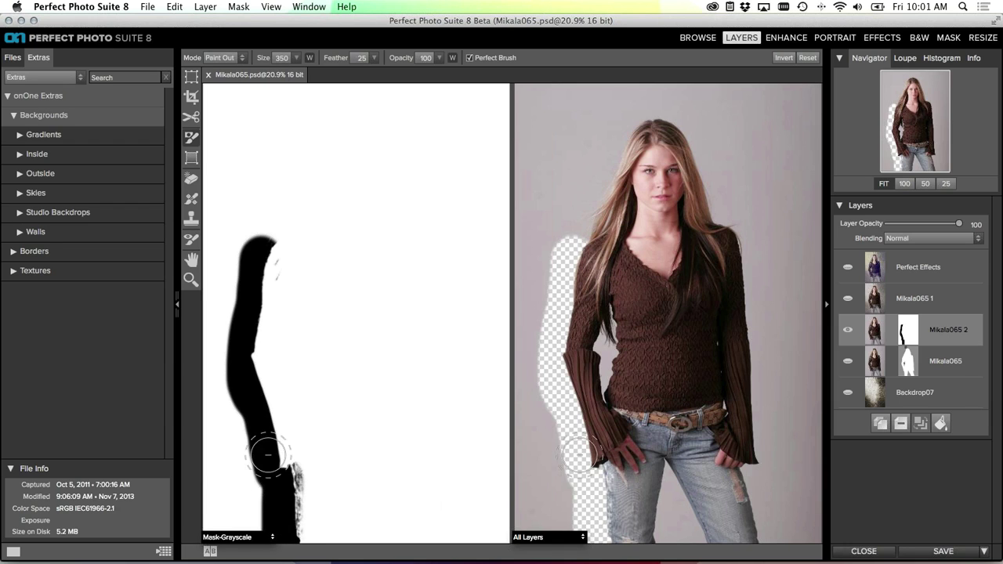
Try painting out the sleeve cuff with Perfect Brush centred on the sleeve, and undo the stroke
{"action": "left_click_drag", "start_coordinate": [276, 425], "coordinate": [284, 419]}
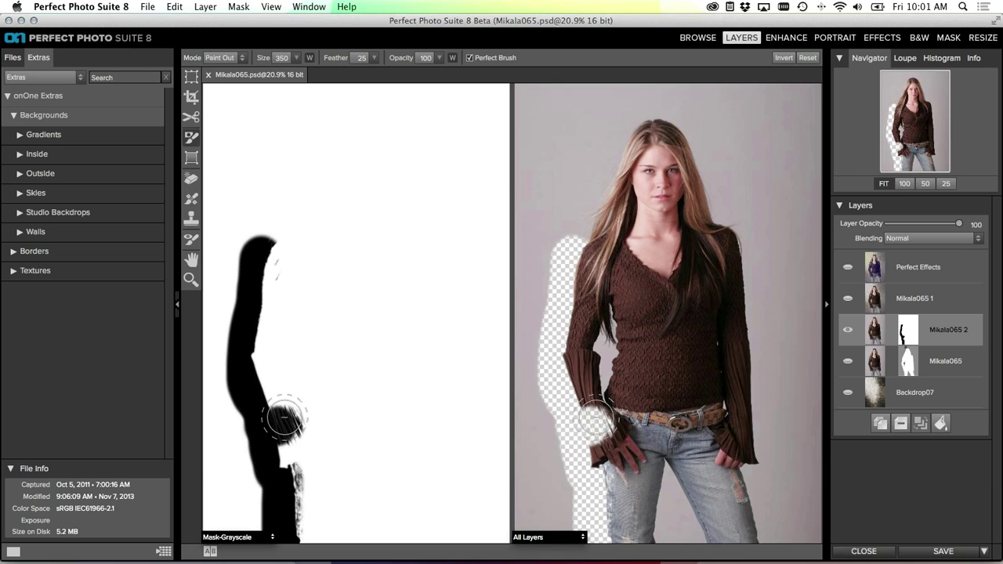
{"action": "left_click_drag", "start_coordinate": [284, 418], "coordinate": [283, 398]}
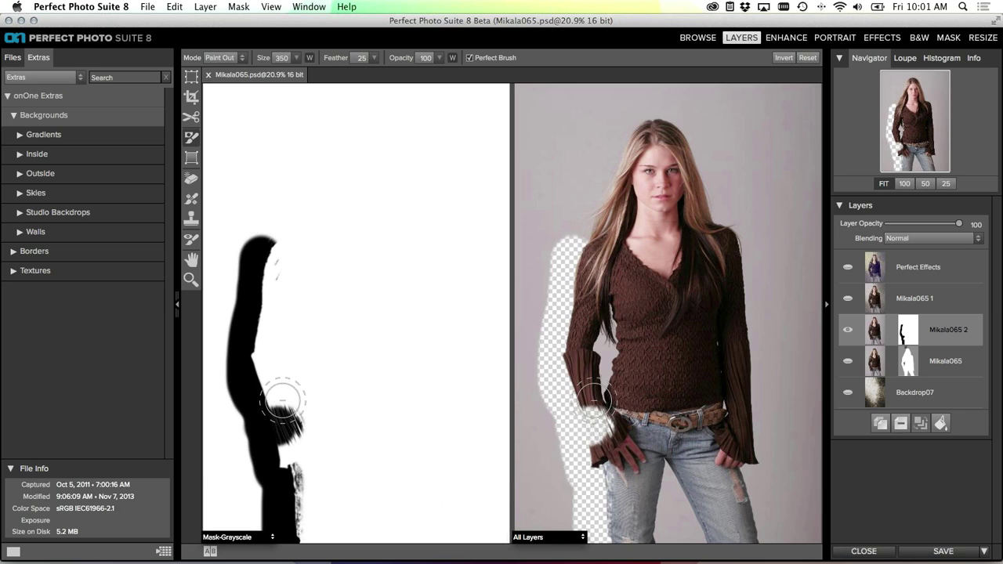
{"action": "key", "text": "super+z"}
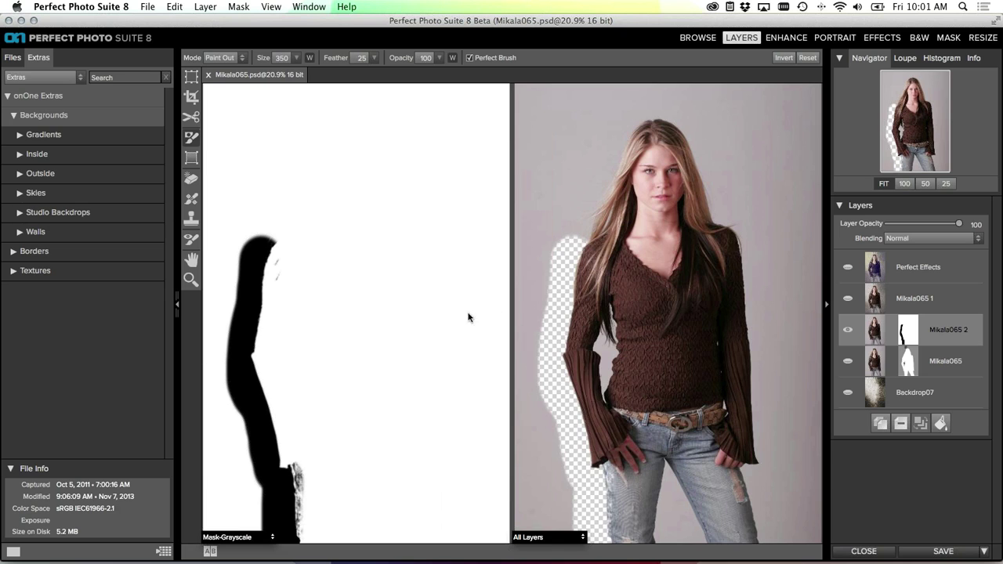
Paint out part of the sleeve cuff with Perfect Brush, and switch to Paint In to restore the erased cuff
{"action": "left_click_drag", "start_coordinate": [288, 437], "coordinate": [279, 414]}
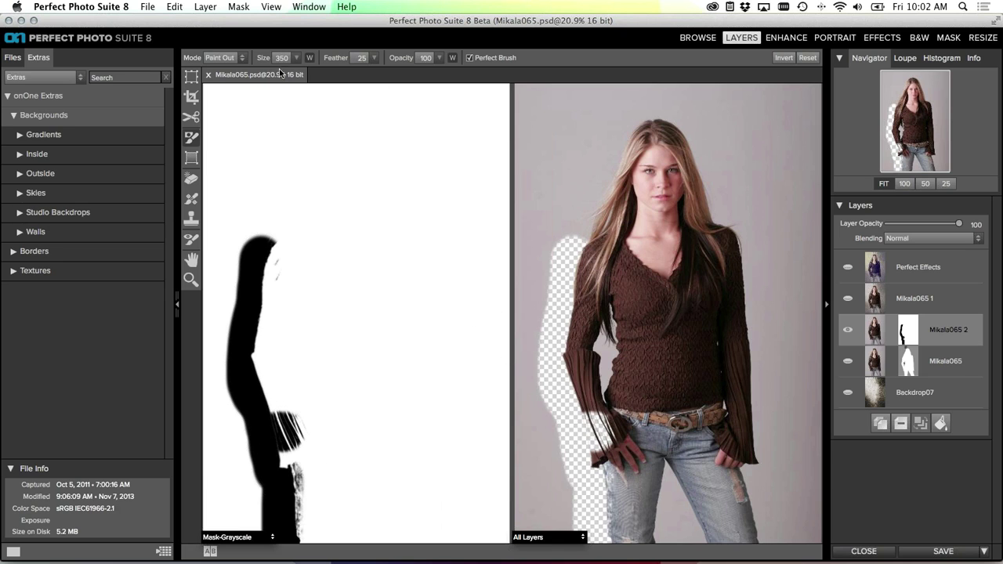
{"action": "left_click", "coordinate": [221, 58]}
{"action": "left_click", "coordinate": [227, 78]}
{"action": "key", "text": "x"}
{"action": "left_click_drag", "start_coordinate": [278, 425], "coordinate": [280, 410]}
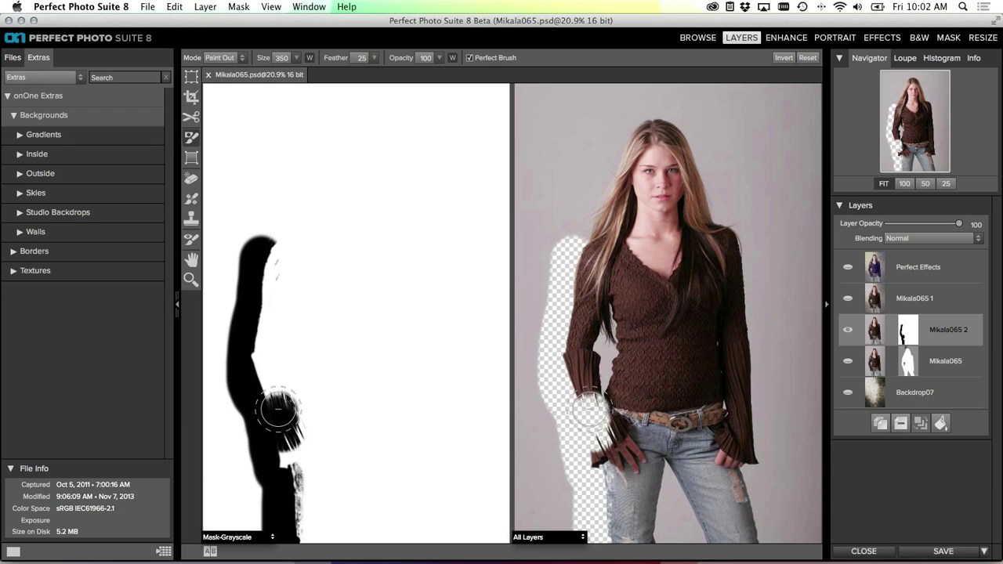
{"action": "mouse_move", "coordinate": [278, 408]}
{"action": "left_mouse_down"}
{"action": "mouse_move", "coordinate": [276, 398]}
{"action": "mouse_move", "coordinate": [281, 420]}
{"action": "mouse_move", "coordinate": [282, 397]}
{"action": "mouse_move", "coordinate": [284, 447]}
{"action": "mouse_move", "coordinate": [282, 399]}
{"action": "mouse_move", "coordinate": [286, 436]}
{"action": "left_mouse_up"}
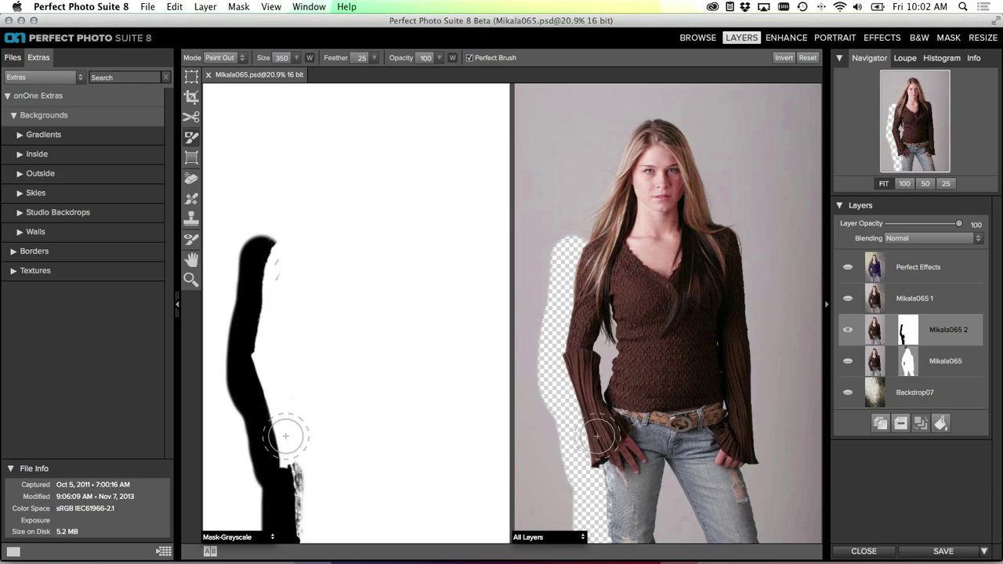
{"action": "mouse_move", "coordinate": [286, 436]}
{"action": "left_mouse_down"}
{"action": "mouse_move", "coordinate": [284, 428]}
{"action": "mouse_move", "coordinate": [286, 442]}
{"action": "left_mouse_up"}
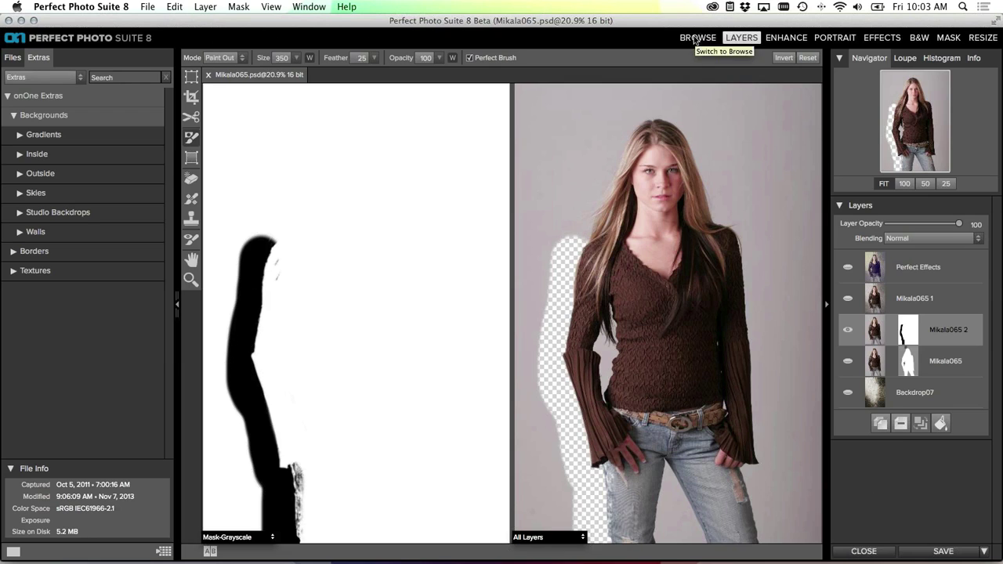
Switch to the Browse module, leaving the portrait file open in Layers
{"action": "left_click", "coordinate": [149, 6]}
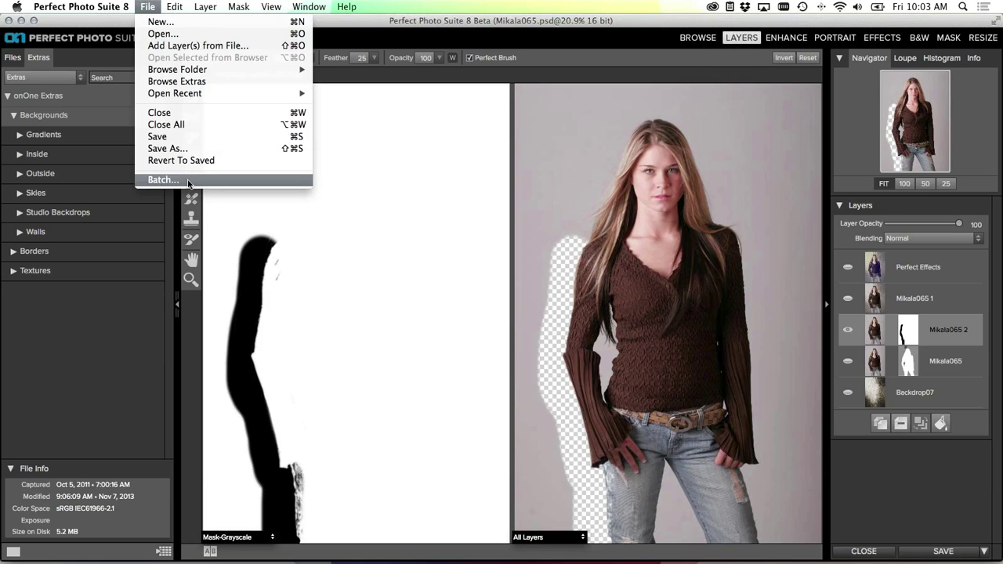
{"action": "left_click", "coordinate": [648, 31]}
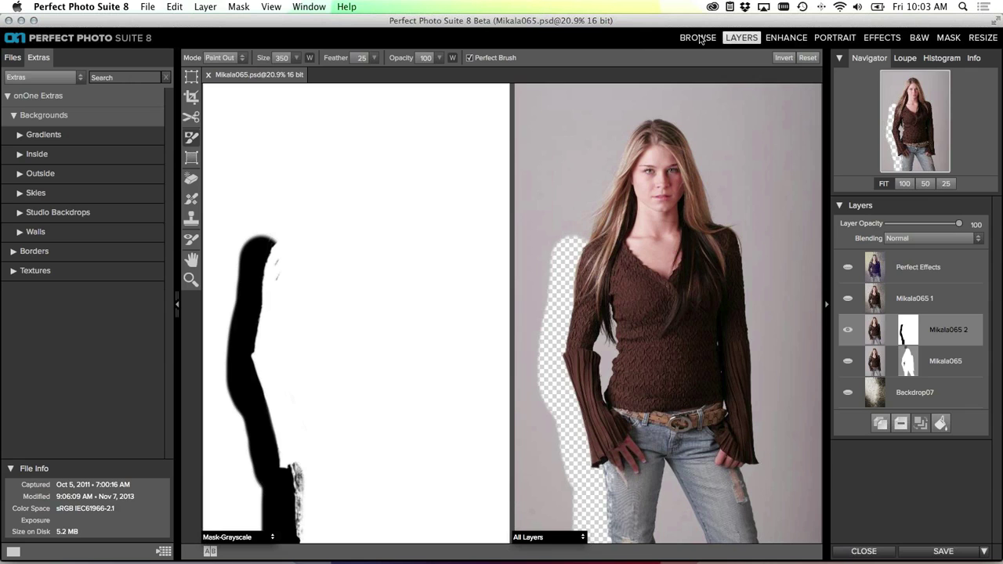
{"action": "left_click", "coordinate": [700, 39]}
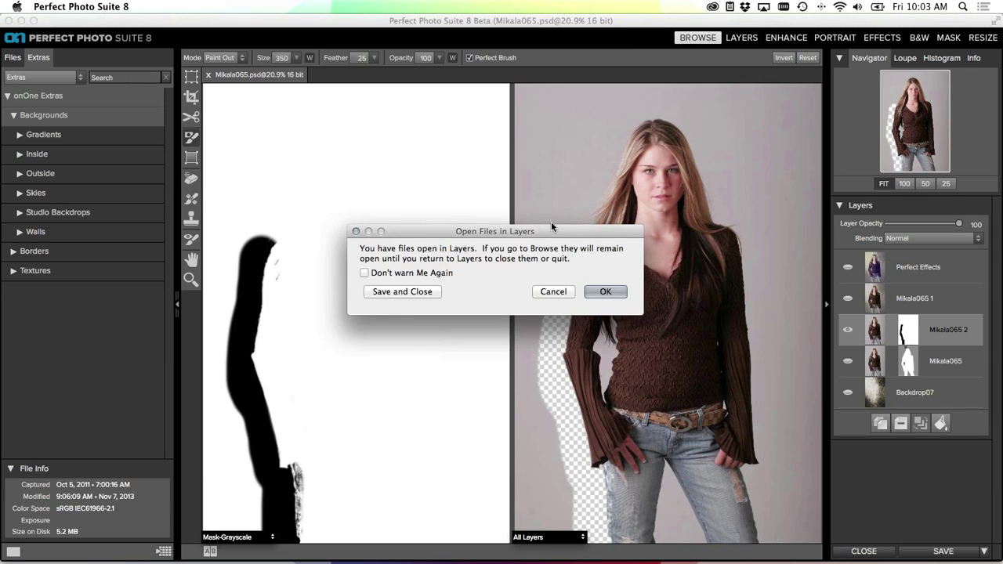
{"action": "left_click", "coordinate": [600, 291]}
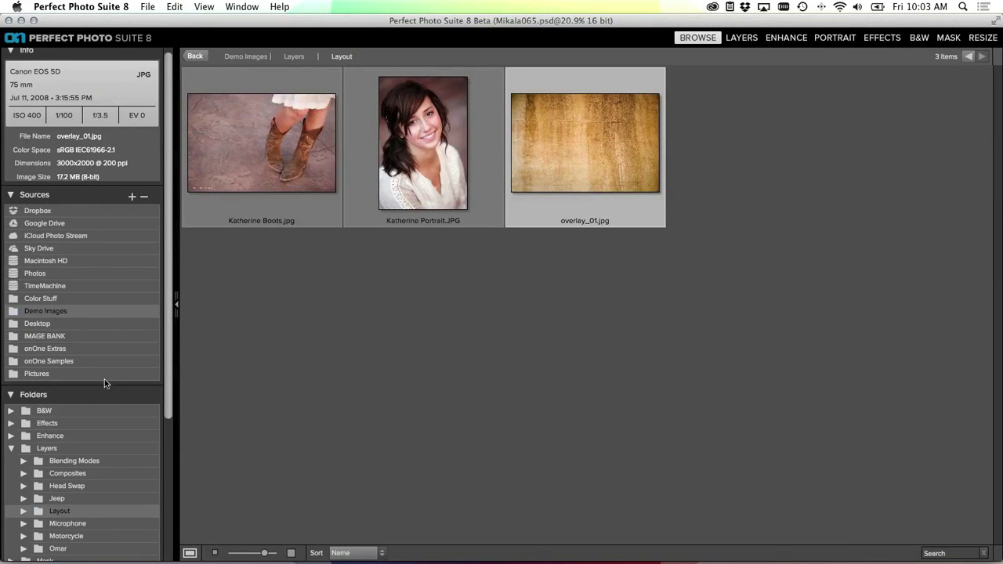
Start a Batch for the four images MG_4504_5_6.psd through YosemiteBW16-2.psd in the B&W folder
{"action": "left_click", "coordinate": [45, 412]}
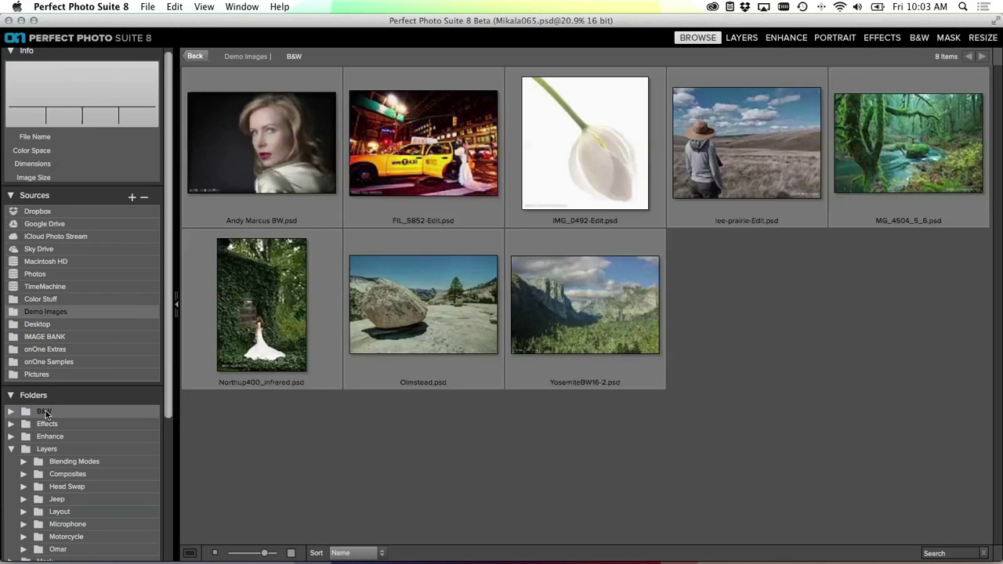
{"action": "left_click", "coordinate": [580, 321], "text": "shift"}
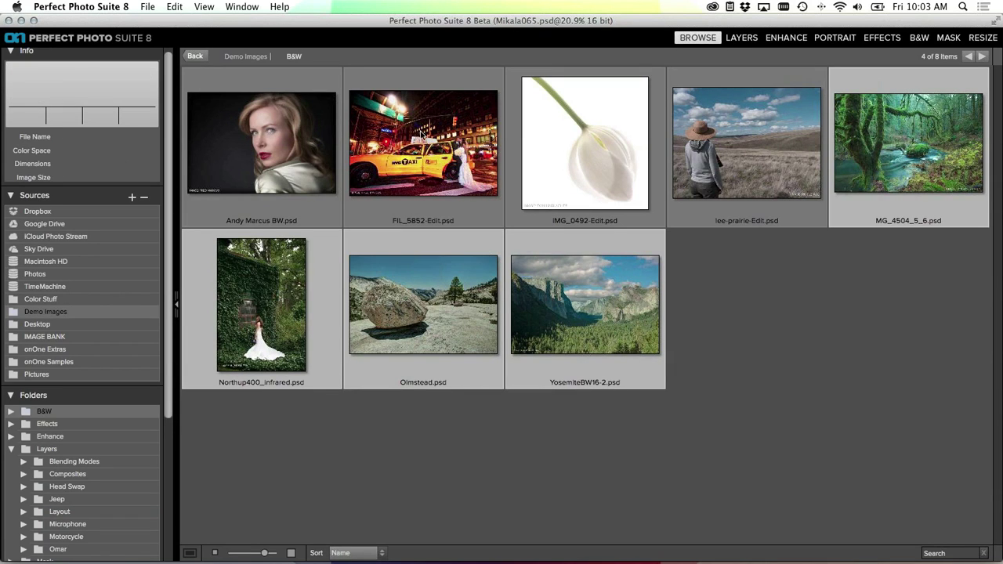
{"action": "right_click", "coordinate": [597, 278]}
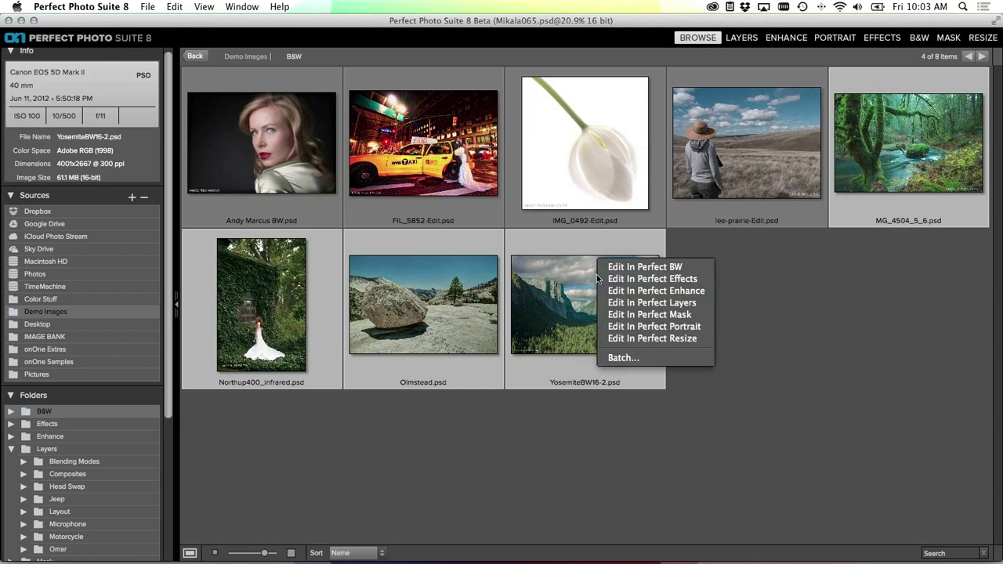
{"action": "left_click", "coordinate": [626, 359]}
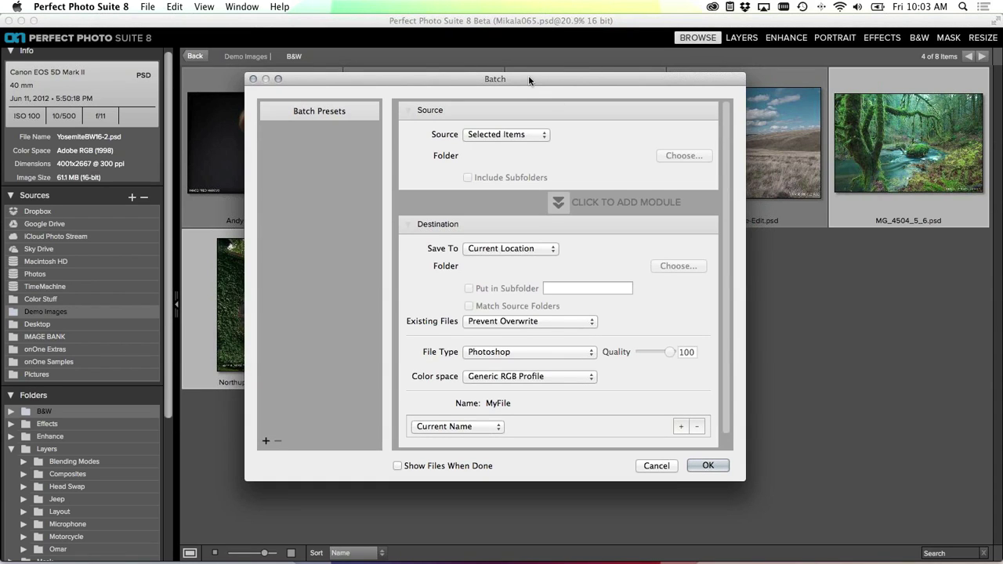
Move the Batch window up, make it taller, and keep its source at Selected Items
{"action": "left_click_drag", "start_coordinate": [529, 76], "coordinate": [517, 17]}
{"action": "left_click_drag", "start_coordinate": [727, 465], "coordinate": [726, 540]}
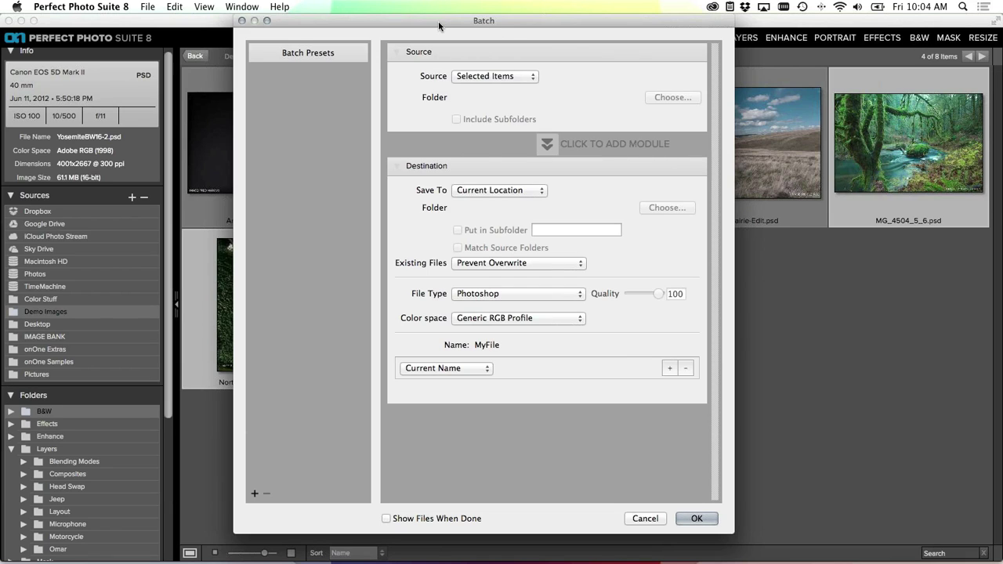
{"action": "left_click_drag", "start_coordinate": [438, 21], "coordinate": [422, 21]}
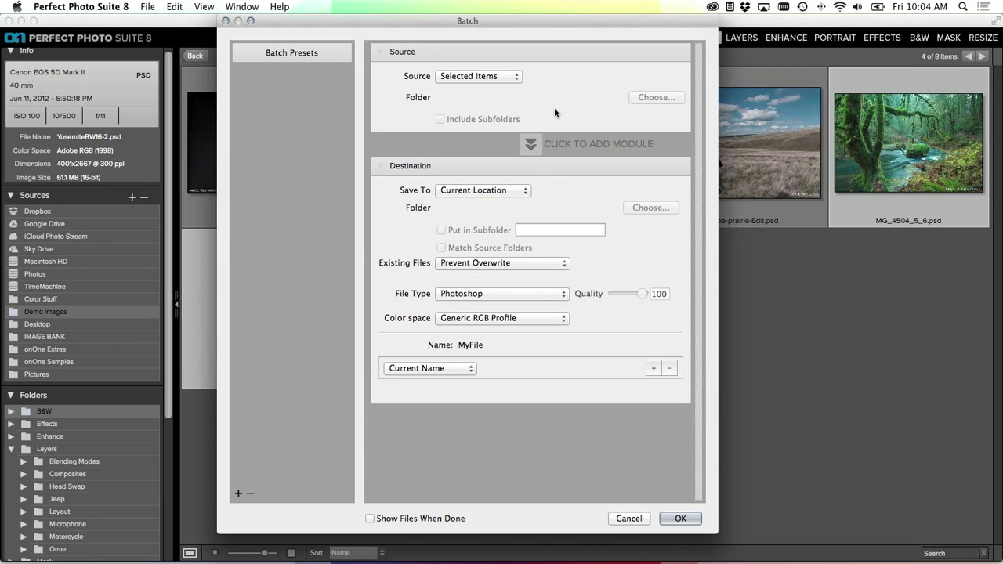
{"action": "left_click", "coordinate": [513, 79]}
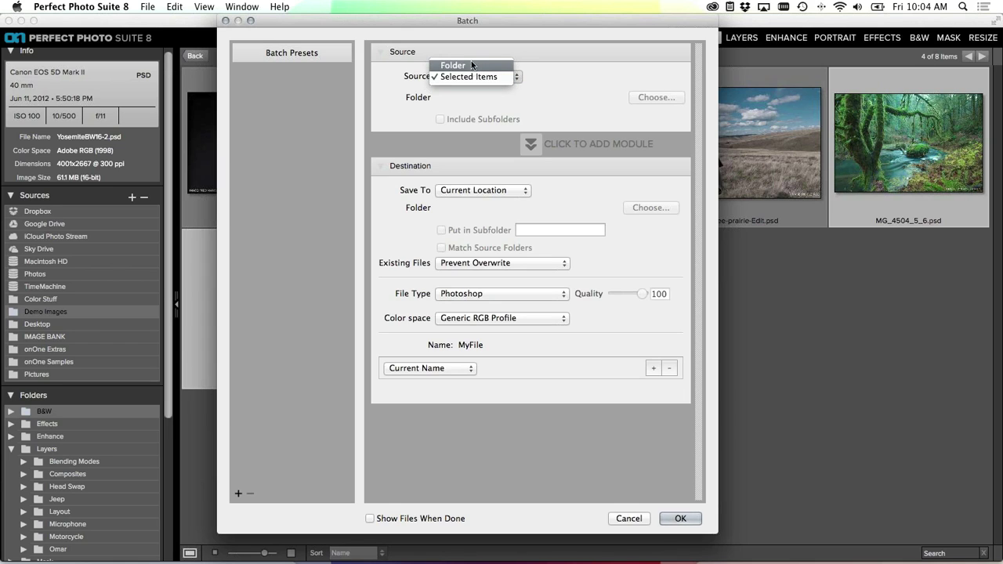
{"action": "left_click", "coordinate": [548, 69]}
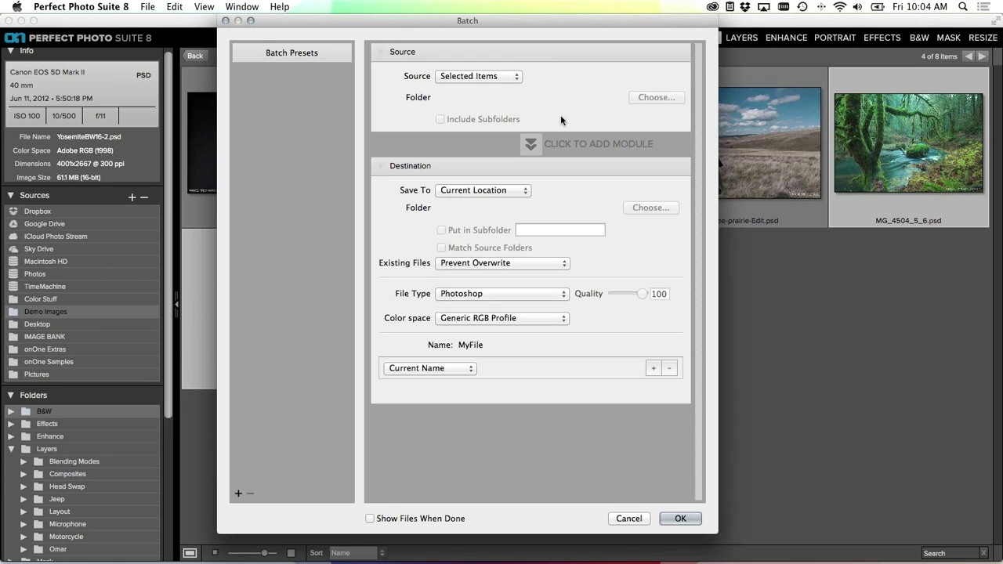
Add a Perfect Resize module to the batch, fitting the Short Edge to 1000 pixels at 72 pixels per inch
{"action": "left_click", "coordinate": [532, 144]}
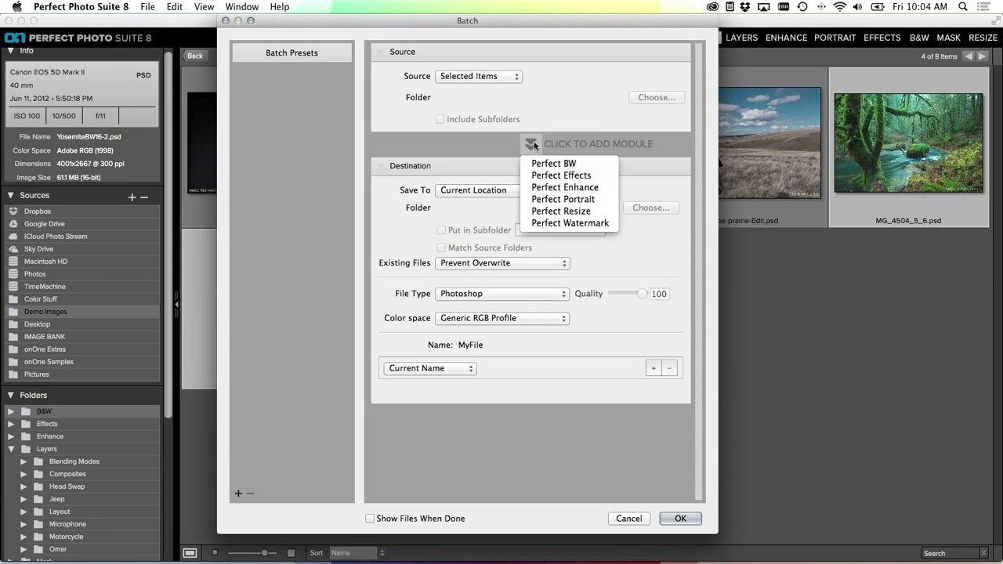
{"action": "left_click", "coordinate": [557, 213]}
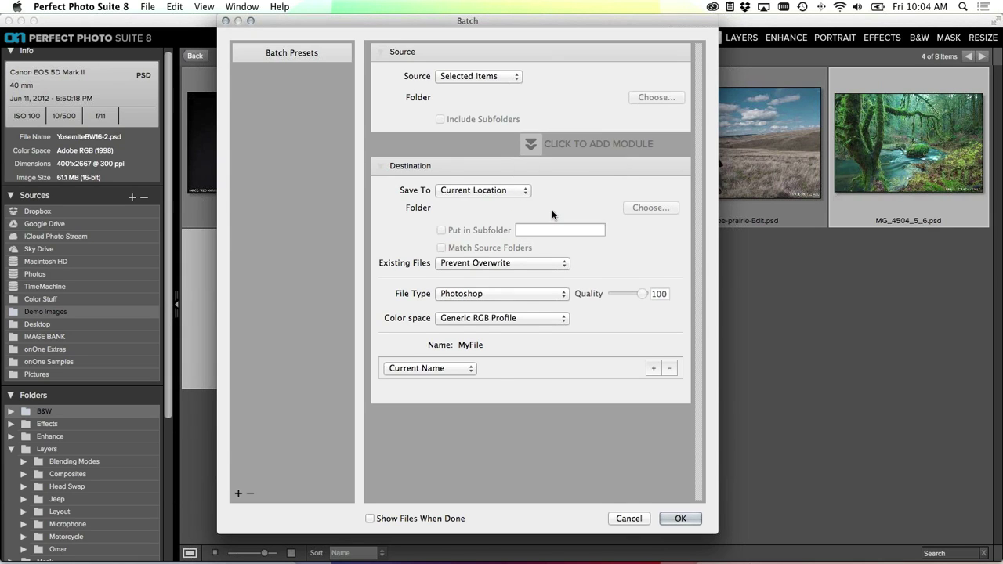
{"action": "left_click", "coordinate": [382, 289]}
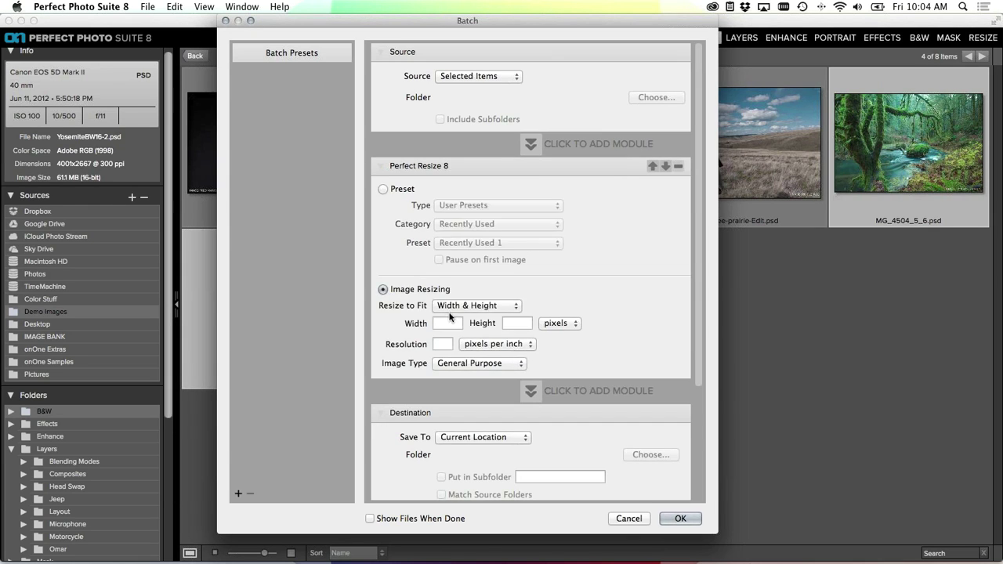
{"action": "left_click", "coordinate": [449, 309]}
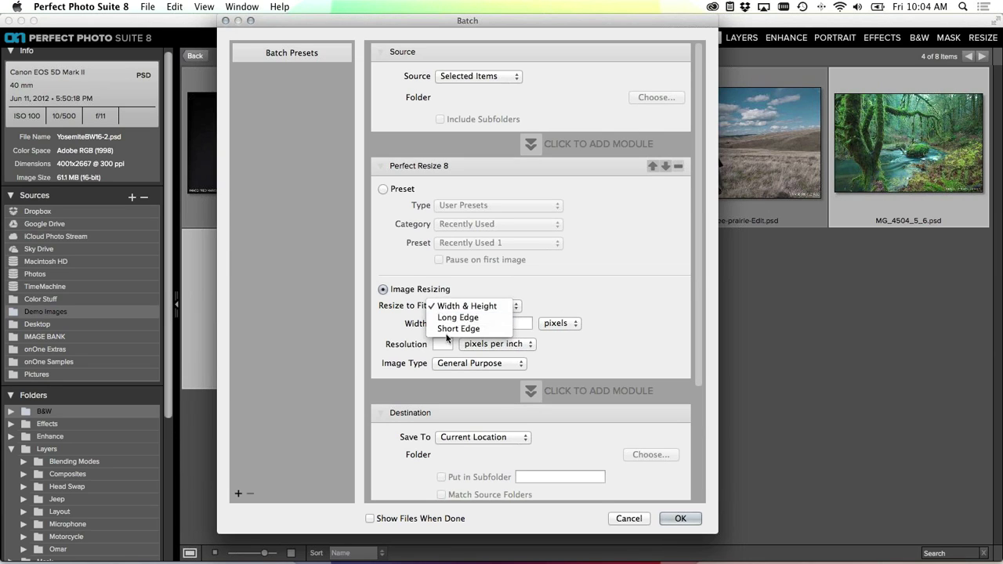
{"action": "left_click", "coordinate": [451, 327]}
{"action": "type", "text": "1000"}
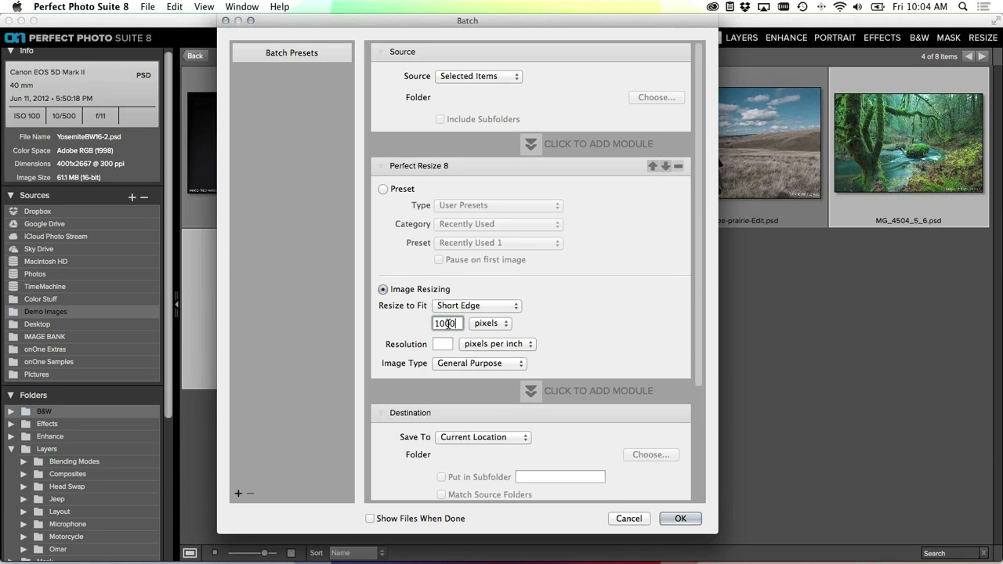
{"action": "left_click", "coordinate": [439, 344]}
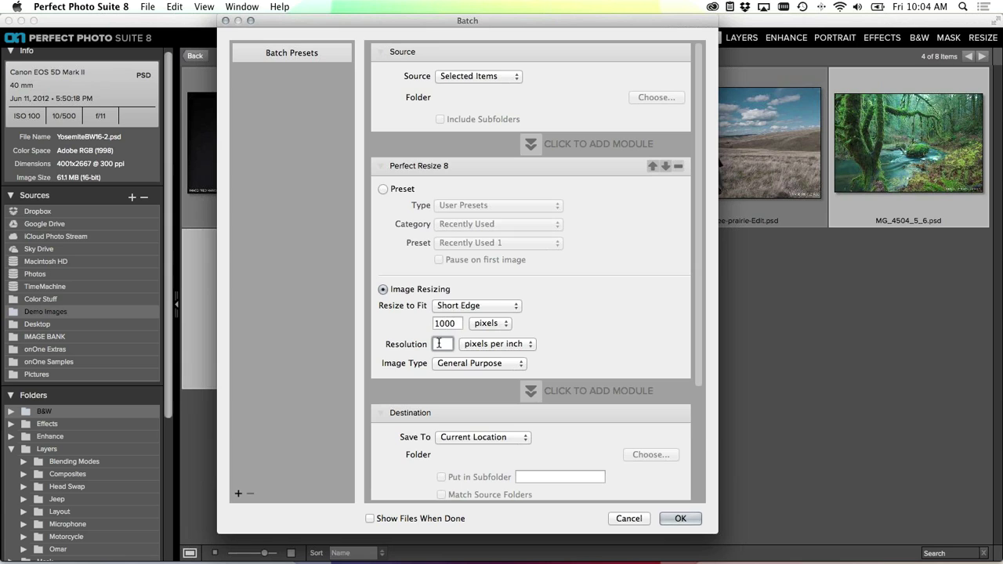
{"action": "type", "text": "72"}
Add a Perfect Watermark module after the resize, using the on1-logo-small file
{"action": "scroll", "coordinate": [552, 330], "scroll_direction": "down", "scroll_amount": 1}
{"action": "scroll", "coordinate": [552, 330], "scroll_direction": "down", "scroll_amount": 3}
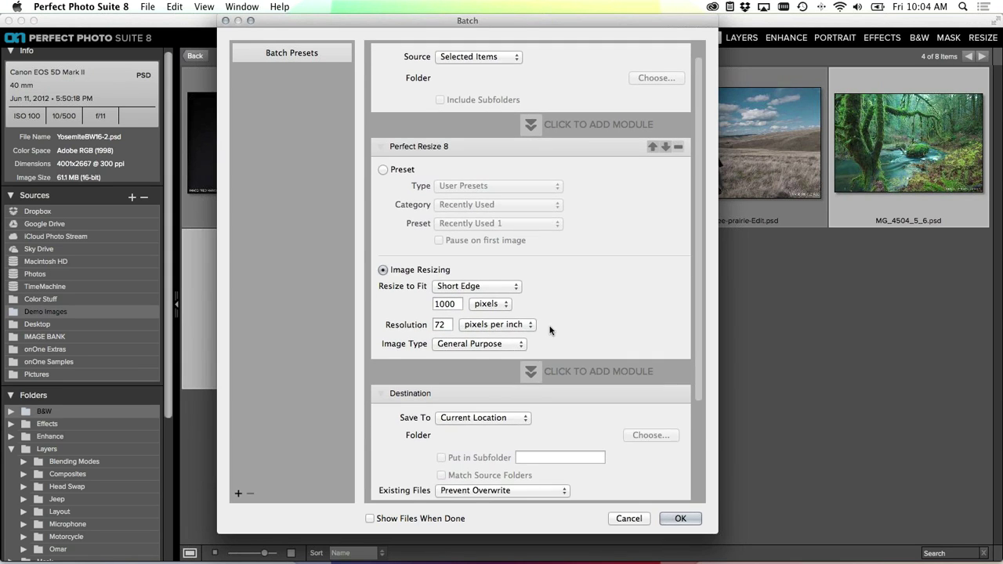
{"action": "scroll", "coordinate": [553, 330], "scroll_direction": "down", "scroll_amount": 5}
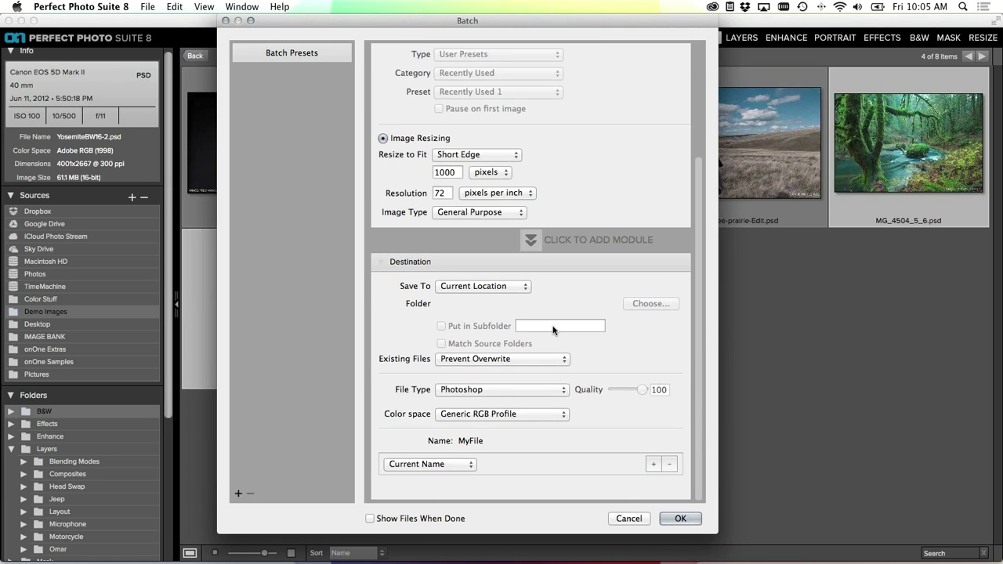
{"action": "left_click", "coordinate": [531, 239]}
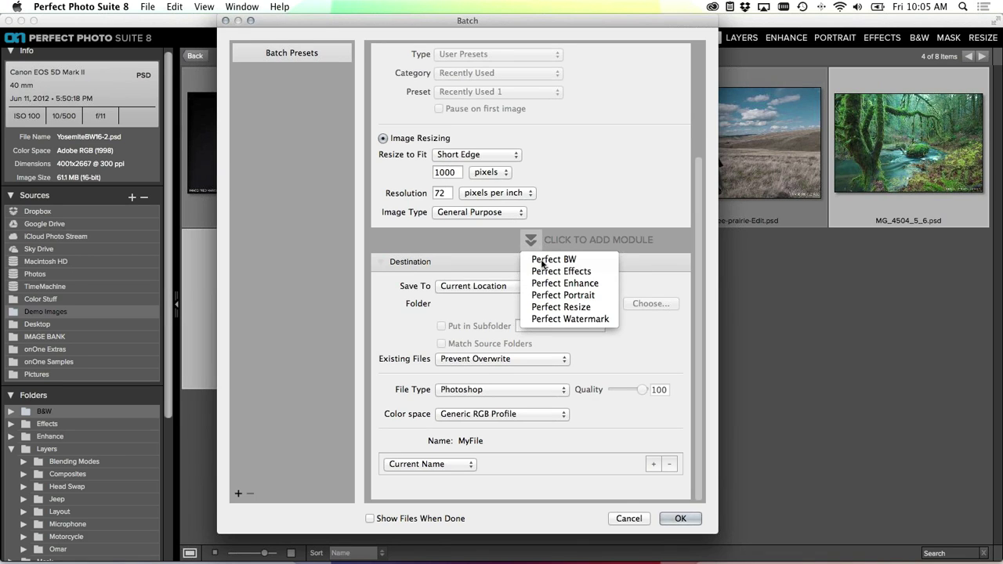
{"action": "left_click", "coordinate": [547, 320]}
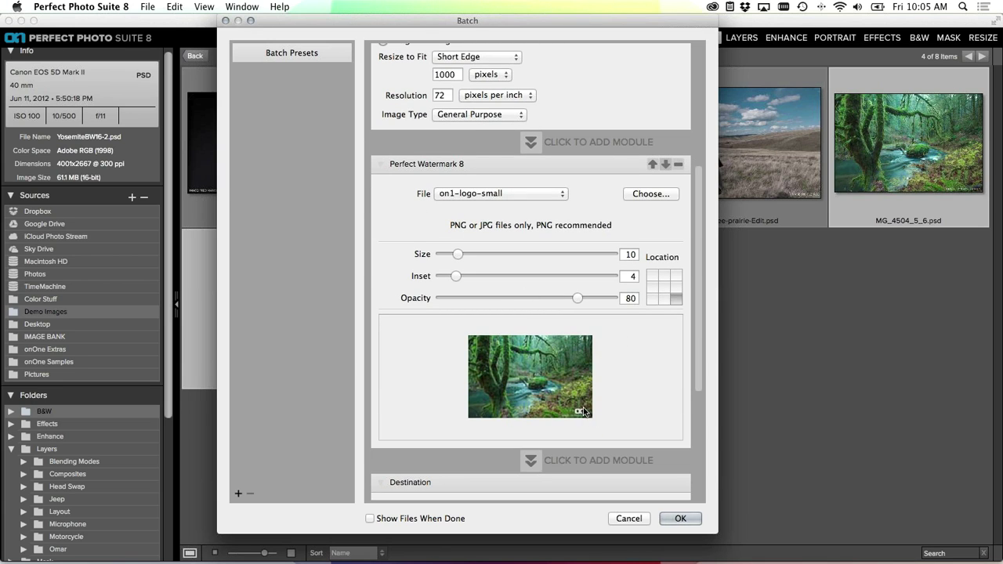
{"action": "left_click", "coordinate": [564, 194]}
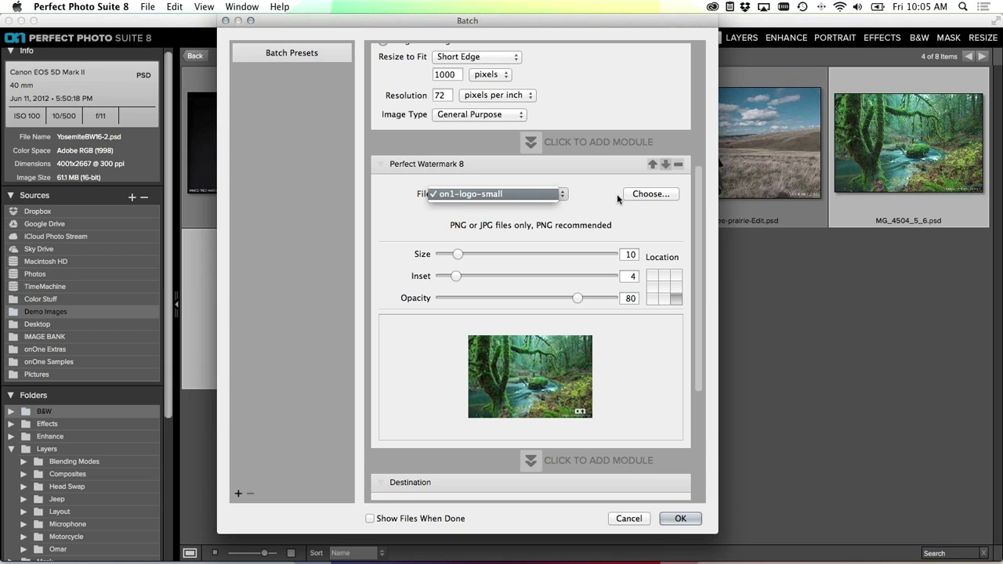
{"action": "left_click", "coordinate": [547, 195]}
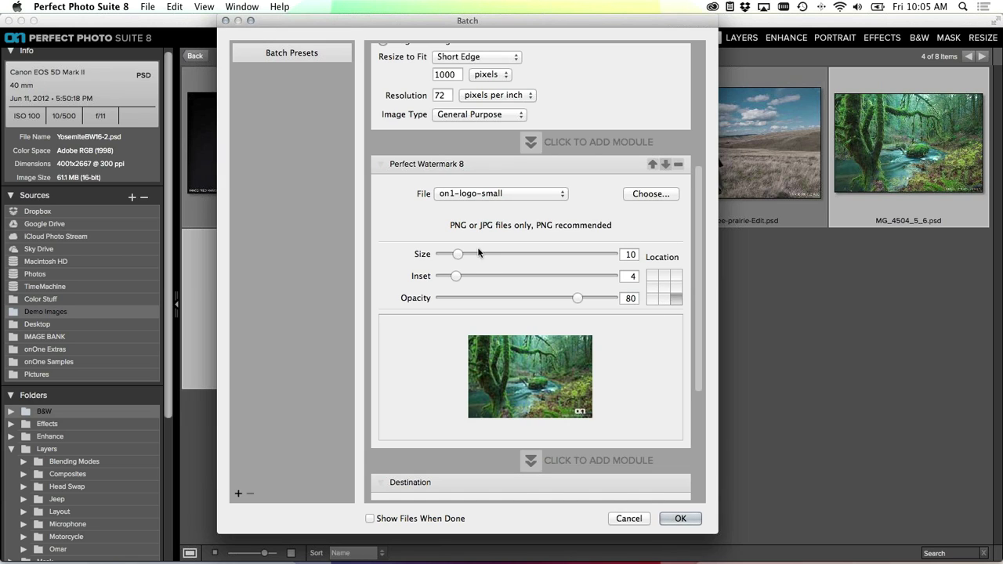
Try the watermark at size 91, set it to 11, and place it in the centre of the image
{"action": "left_click_drag", "start_coordinate": [461, 253], "coordinate": [596, 269]}
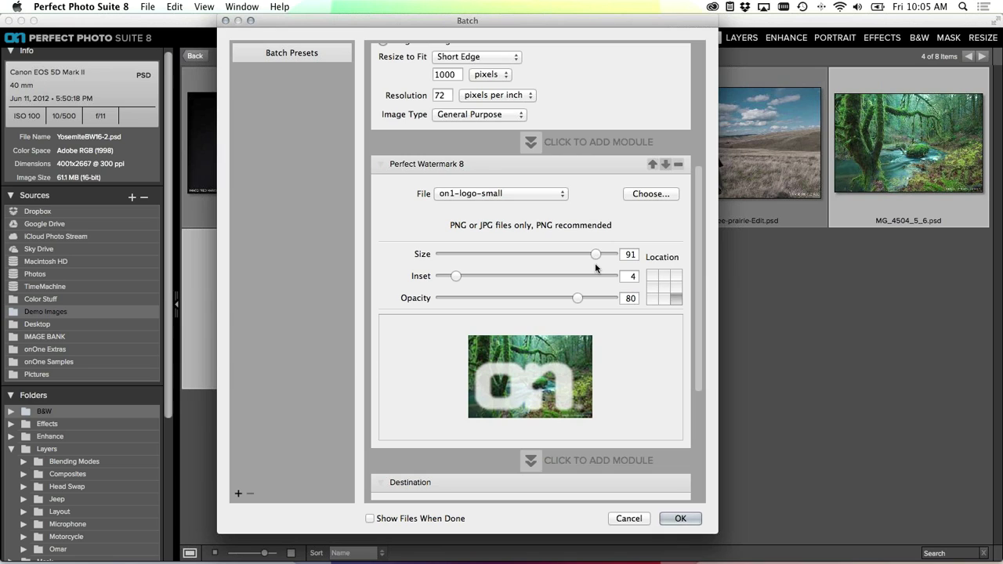
{"action": "left_click_drag", "start_coordinate": [596, 269], "coordinate": [459, 263]}
{"action": "left_click", "coordinate": [667, 287]}
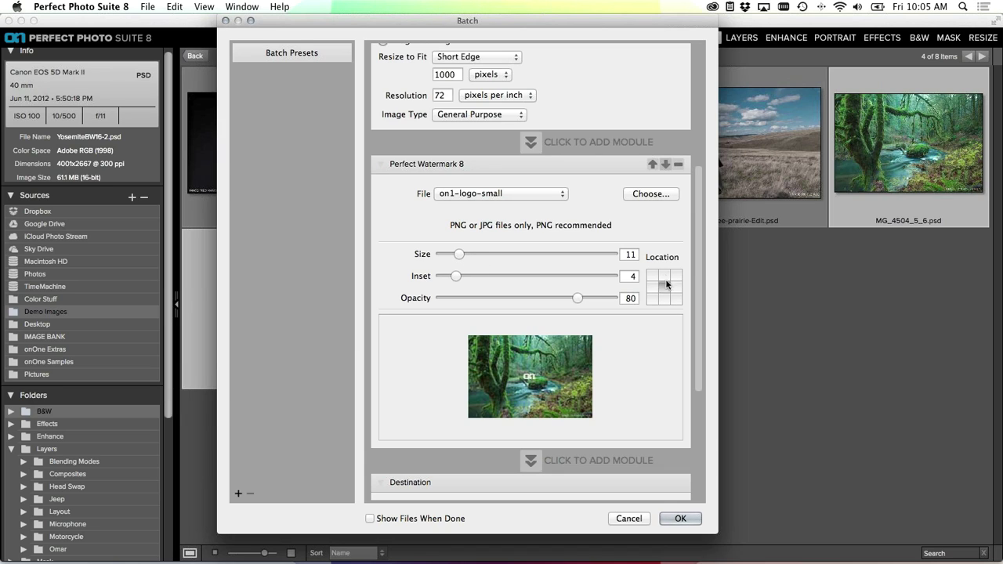
Place the watermark in the lower-right corner of the image with an inset of 2 and an opacity of 82
{"action": "left_click", "coordinate": [652, 276]}
{"action": "left_click", "coordinate": [651, 296]}
{"action": "left_click", "coordinate": [675, 302]}
{"action": "mouse_move", "coordinate": [457, 277]}
{"action": "left_mouse_down"}
{"action": "mouse_move", "coordinate": [439, 280]}
{"action": "mouse_move", "coordinate": [502, 280]}
{"action": "mouse_move", "coordinate": [449, 281]}
{"action": "left_mouse_up"}
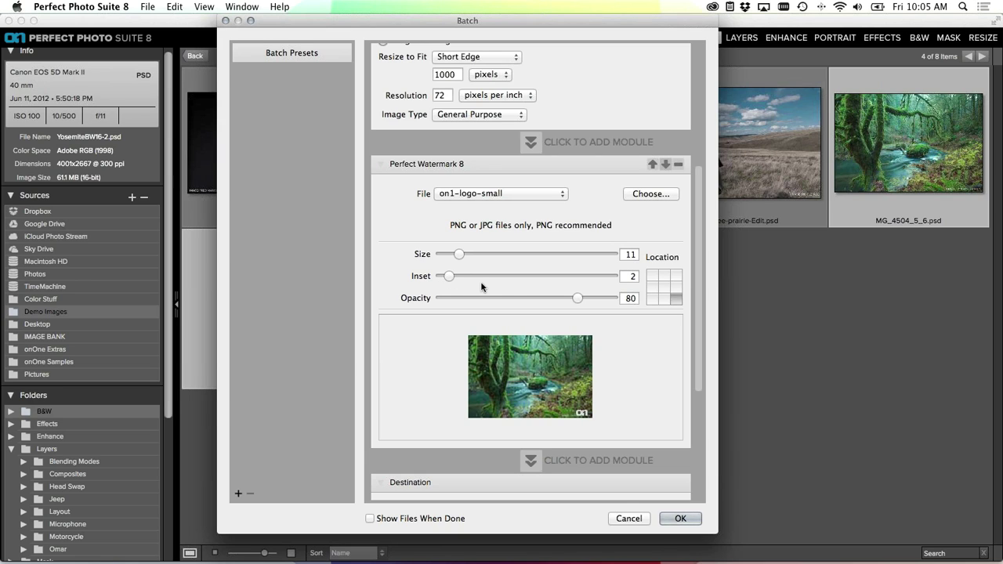
{"action": "mouse_move", "coordinate": [576, 298]}
{"action": "left_mouse_down"}
{"action": "mouse_move", "coordinate": [484, 298]}
{"action": "mouse_move", "coordinate": [594, 298]}
{"action": "mouse_move", "coordinate": [580, 298]}
{"action": "left_mouse_up"}
Set the batch destination to the Desktop folder, putting the files in a subfolder named Batch Output
{"action": "scroll", "coordinate": [697, 338], "scroll_direction": "down", "scroll_amount": 5}
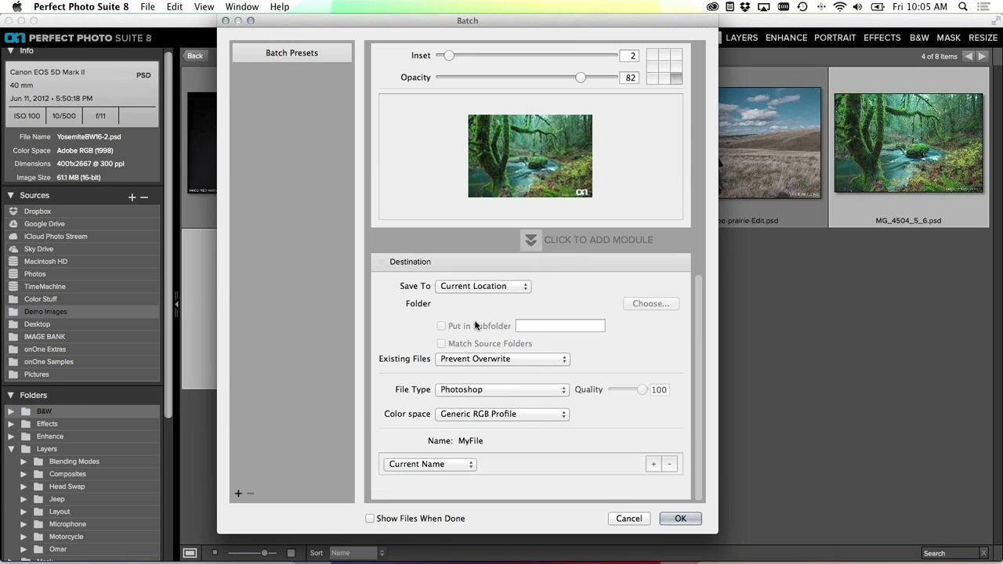
{"action": "left_click", "coordinate": [484, 288]}
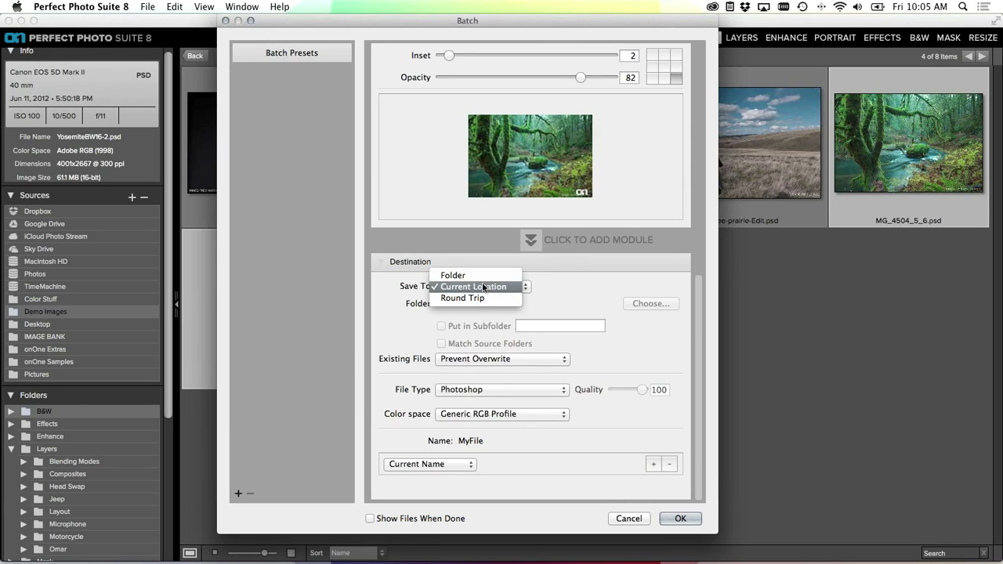
{"action": "left_click", "coordinate": [482, 276]}
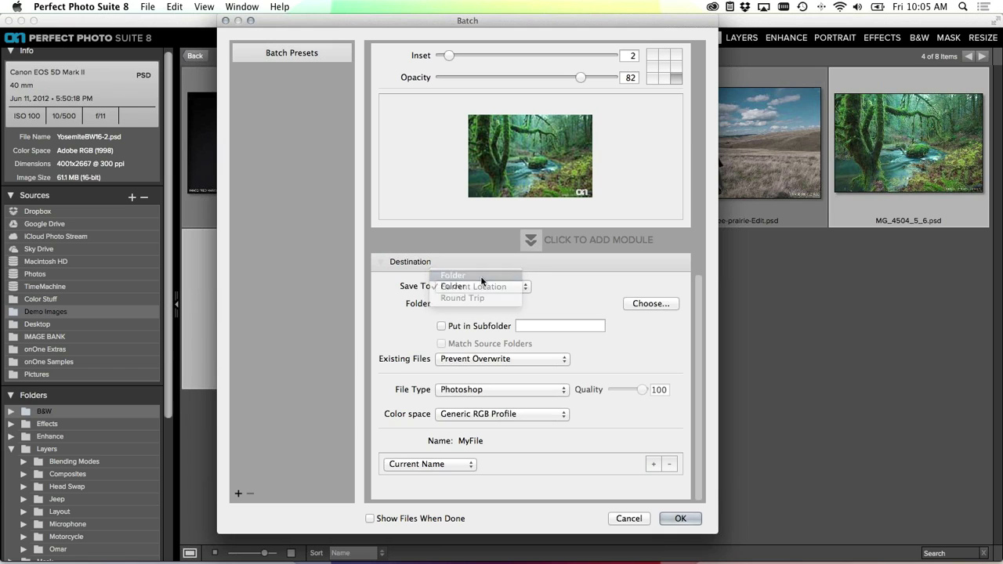
{"action": "left_click", "coordinate": [639, 305]}
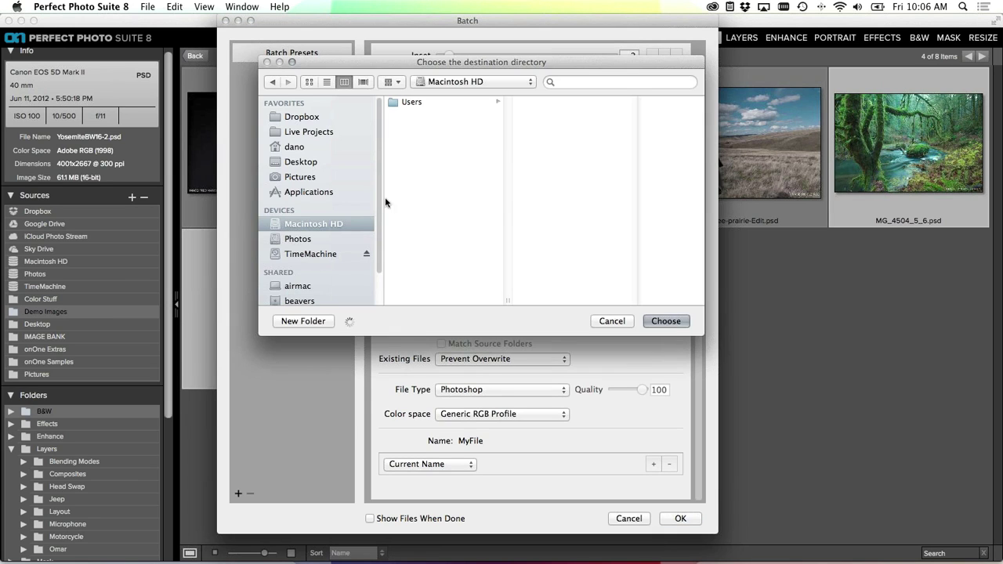
{"action": "left_click", "coordinate": [310, 162]}
{"action": "left_click", "coordinate": [662, 257]}
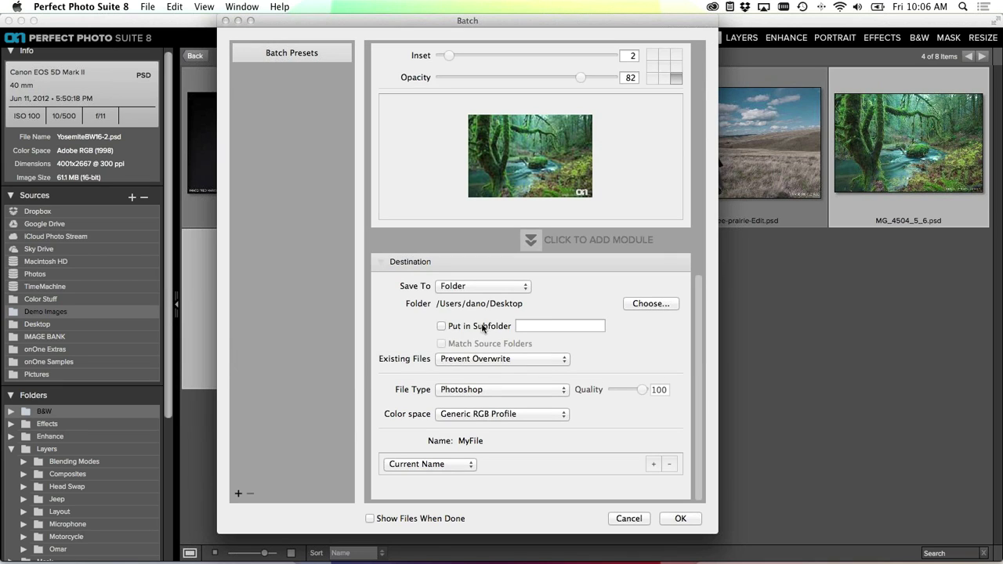
{"action": "left_click", "coordinate": [450, 327]}
{"action": "left_click", "coordinate": [528, 327]}
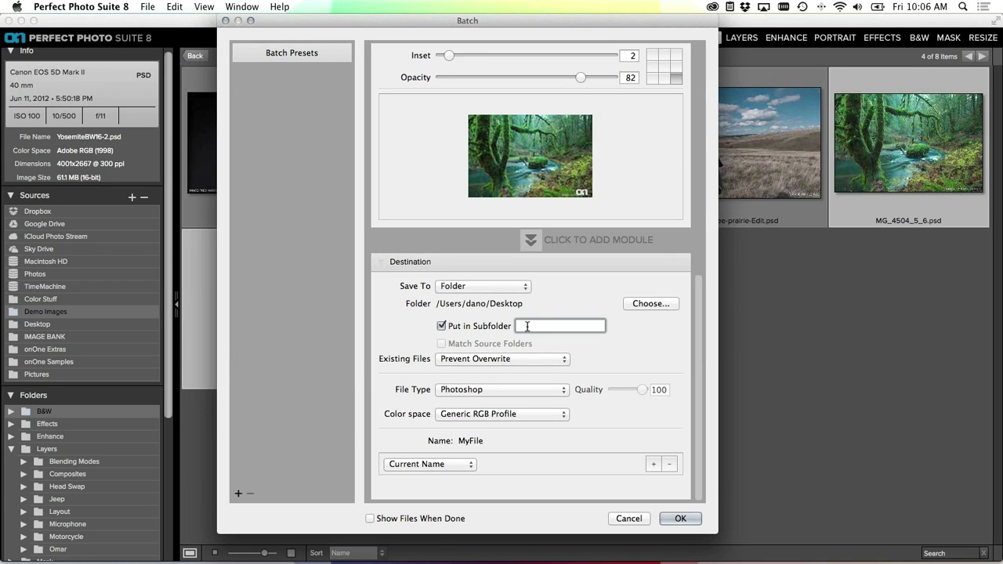
{"action": "type", "text": "Batch Output"}
Set the batch output to JPEG at quality 80 in the sRGB IEC61966-2.1 color space
{"action": "left_click", "coordinate": [469, 390]}
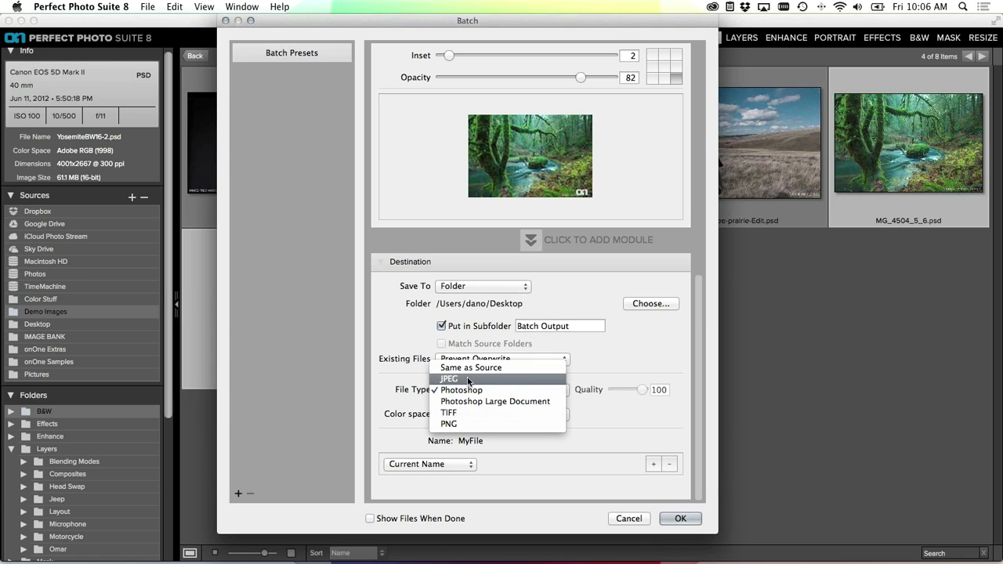
{"action": "left_click", "coordinate": [469, 379]}
{"action": "left_click", "coordinate": [474, 392]}
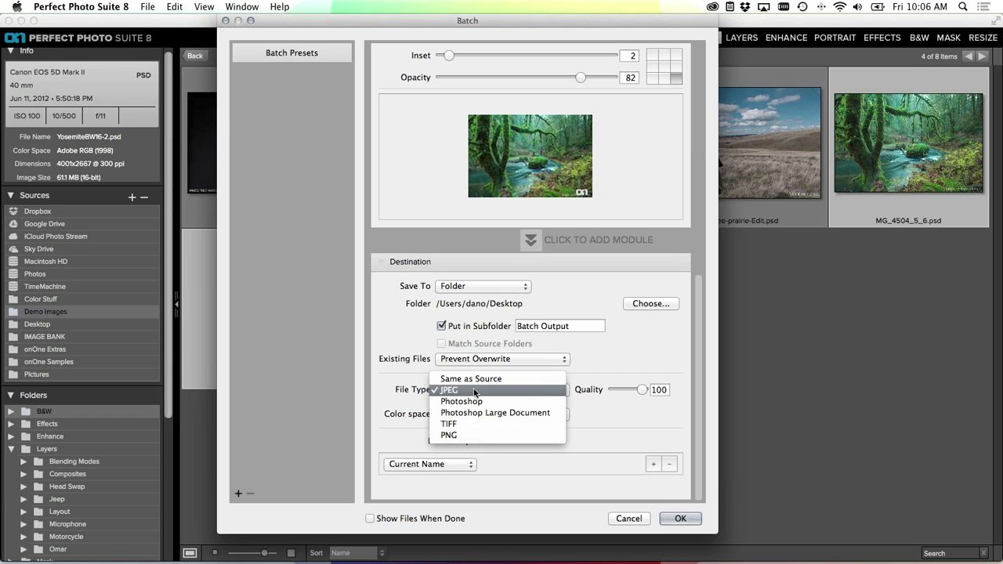
{"action": "left_click", "coordinate": [474, 391]}
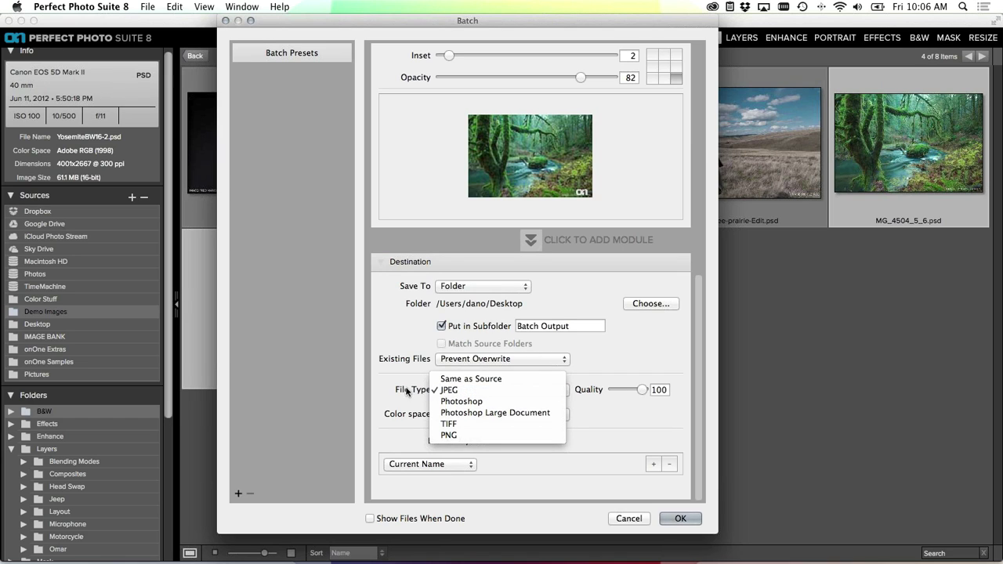
{"action": "double_click", "coordinate": [658, 390]}
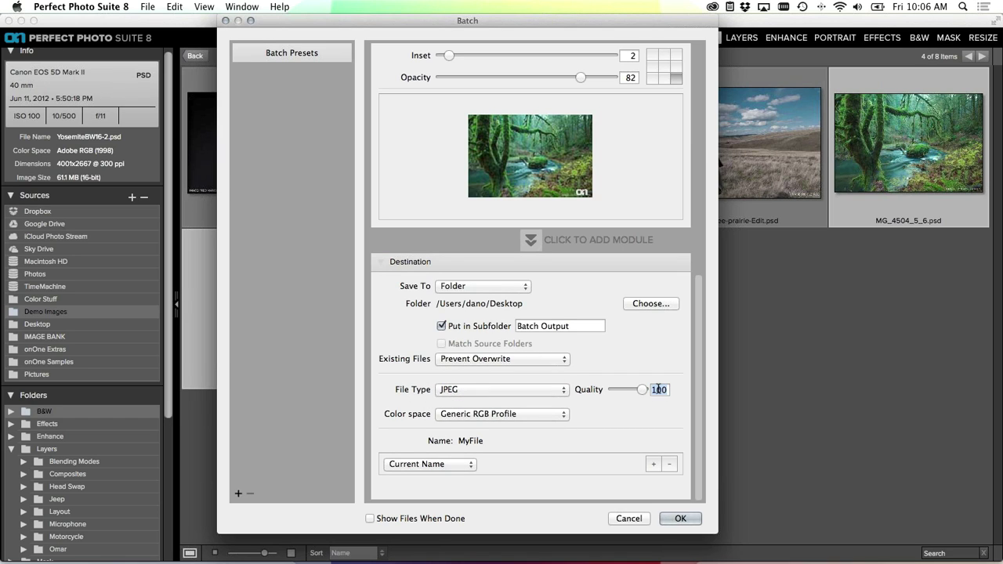
{"action": "type", "text": "80"}
{"action": "left_click", "coordinate": [553, 416]}
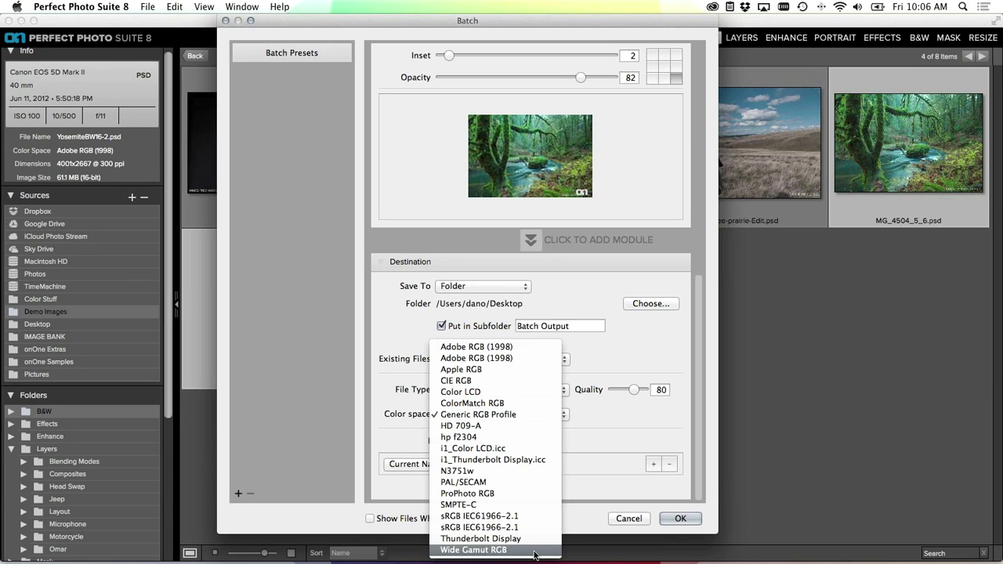
{"action": "left_click", "coordinate": [509, 515]}
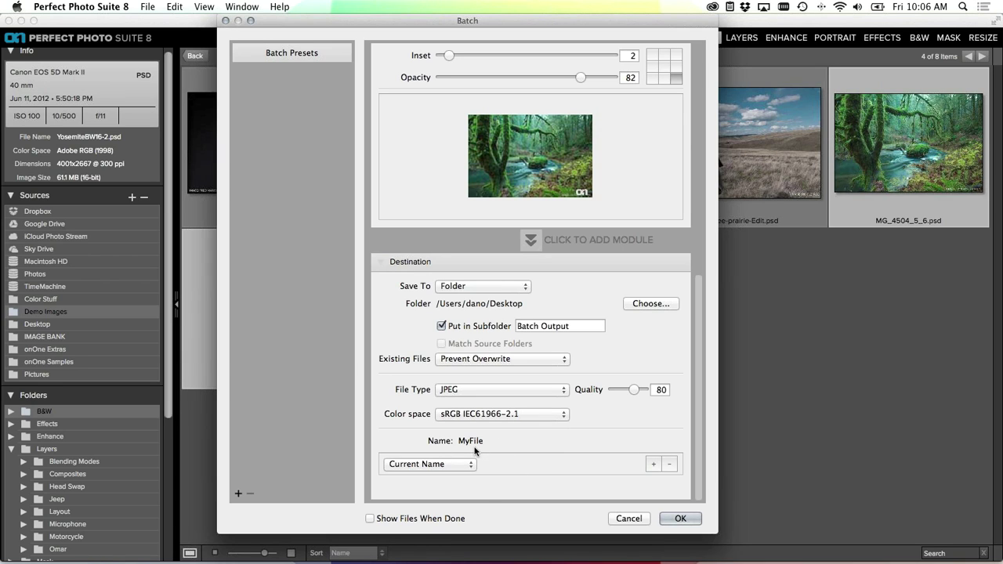
Keep Current Name for the output files, enable Show Files When Done, and run the batch
{"action": "left_click", "coordinate": [460, 465]}
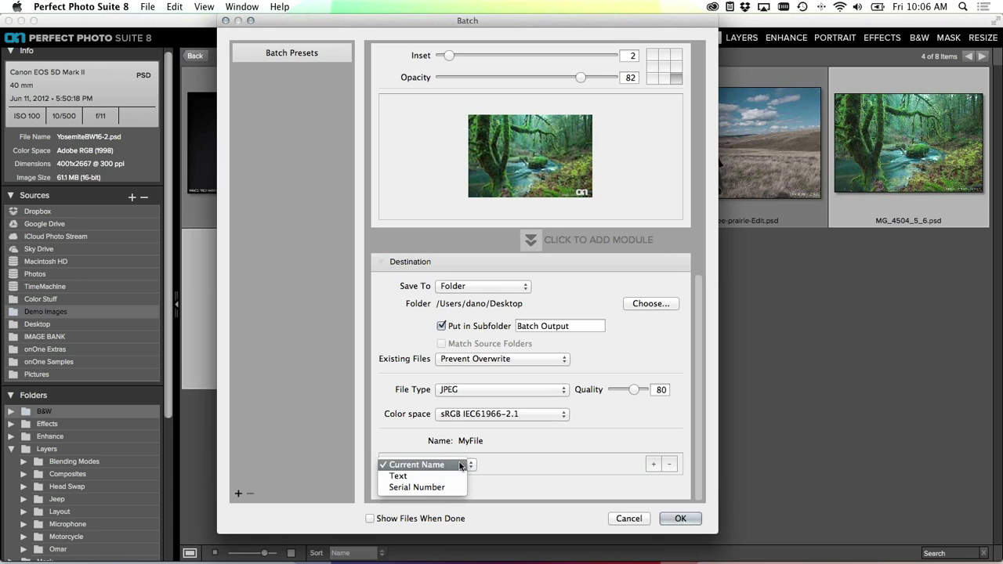
{"action": "left_click", "coordinate": [506, 462]}
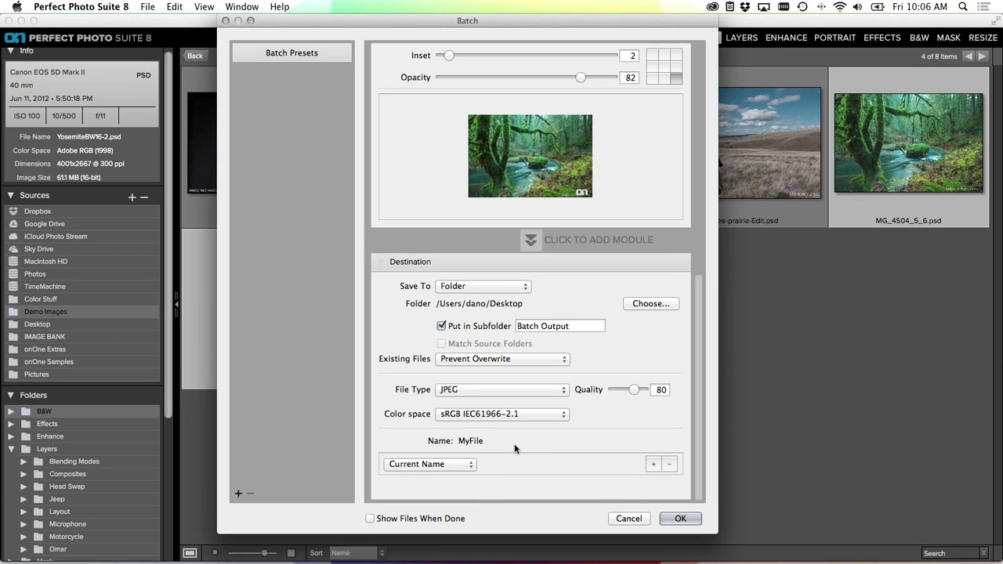
{"action": "left_click", "coordinate": [466, 518]}
{"action": "left_click", "coordinate": [679, 519]}
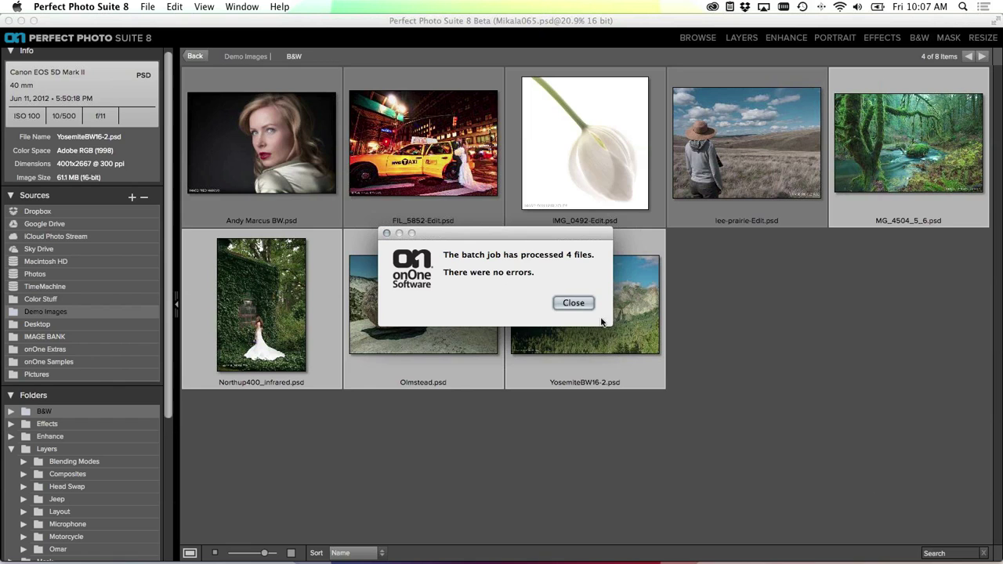
{"action": "left_click", "coordinate": [564, 302]}
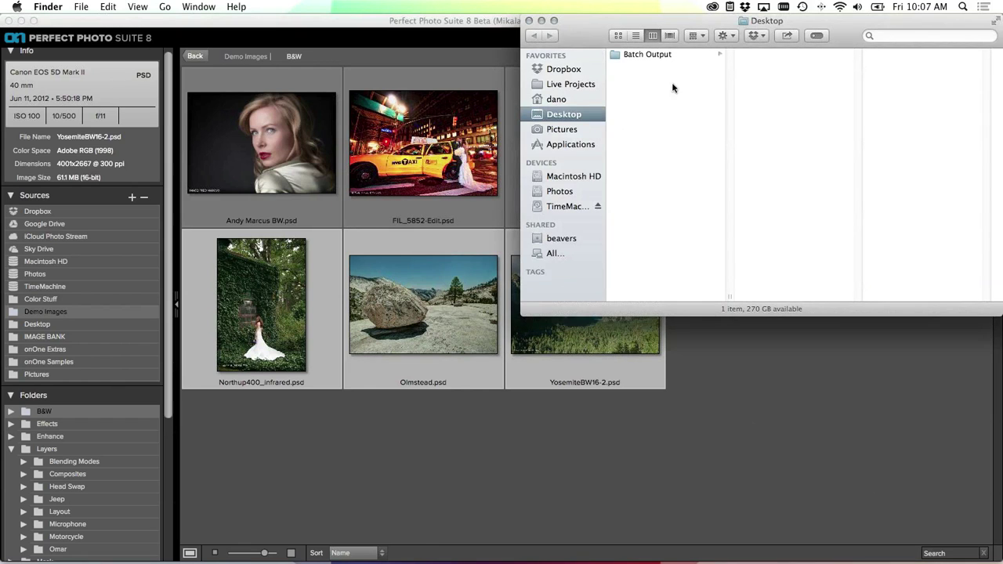
In Finder, select all the JPEGs in the Batch Output folder, preview them, and close the window
{"action": "left_click_drag", "start_coordinate": [596, 23], "coordinate": [317, 69]}
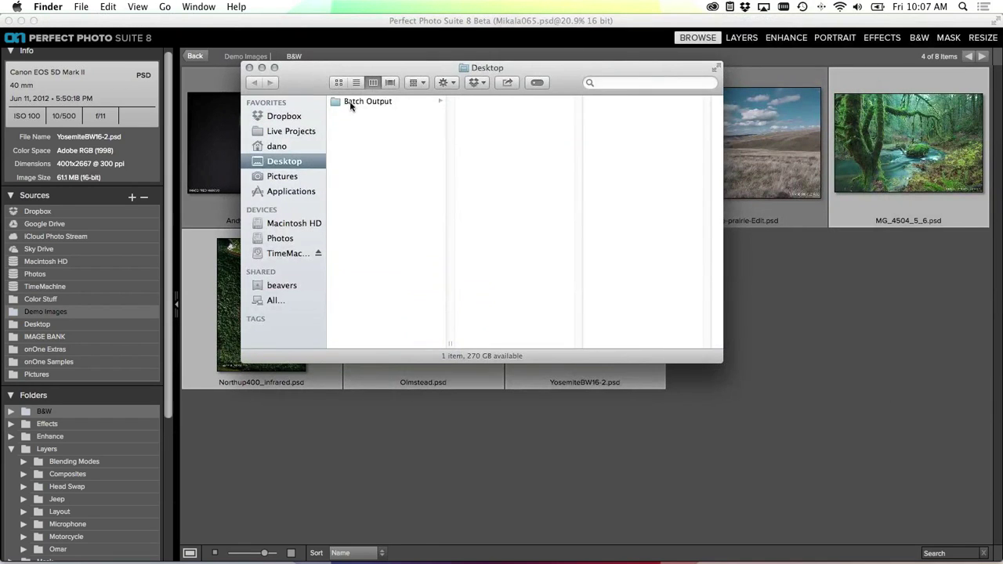
{"action": "left_click", "coordinate": [350, 102]}
{"action": "left_click", "coordinate": [459, 103]}
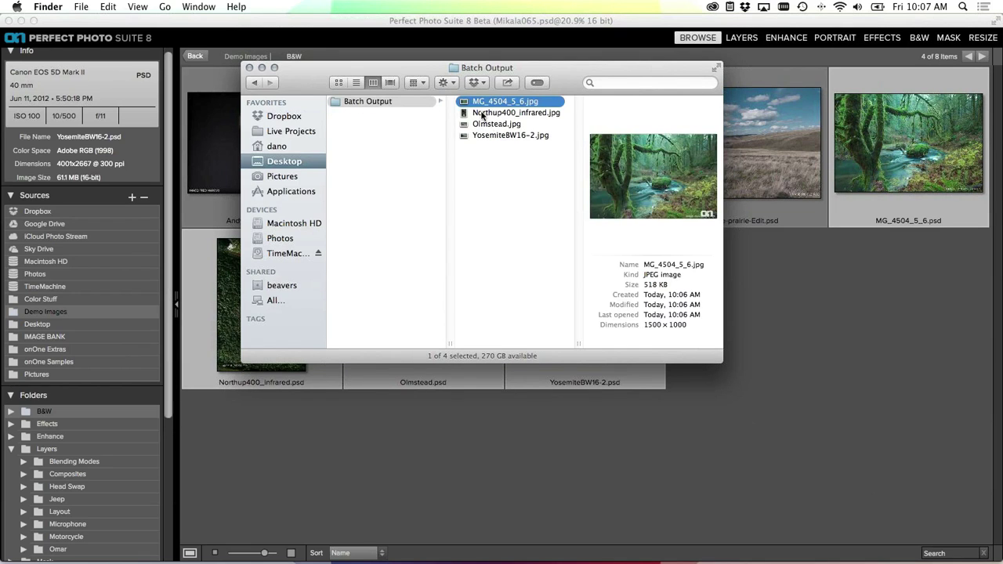
{"action": "left_click", "coordinate": [481, 136], "text": "shift"}
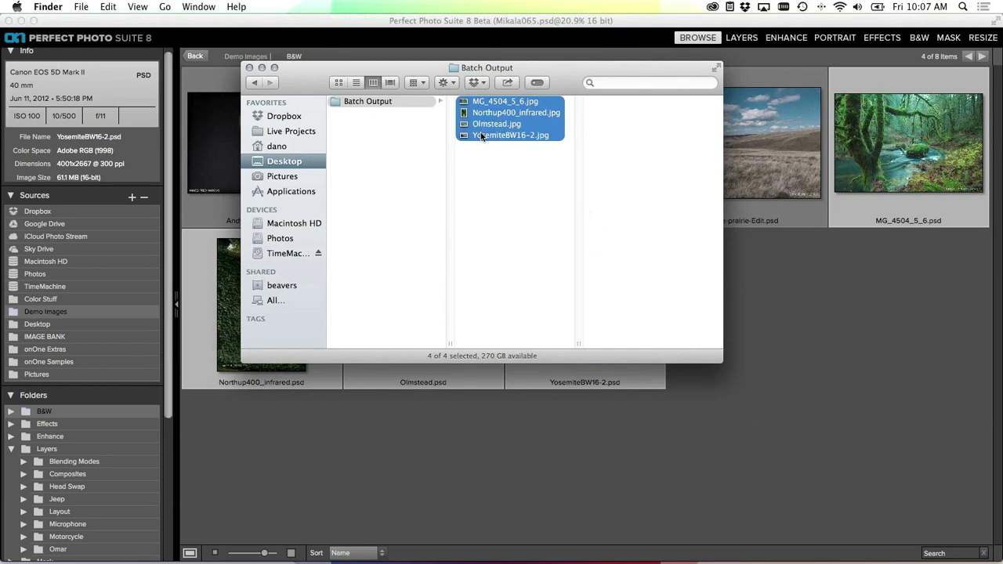
{"action": "left_click_drag", "start_coordinate": [480, 136], "coordinate": [481, 137]}
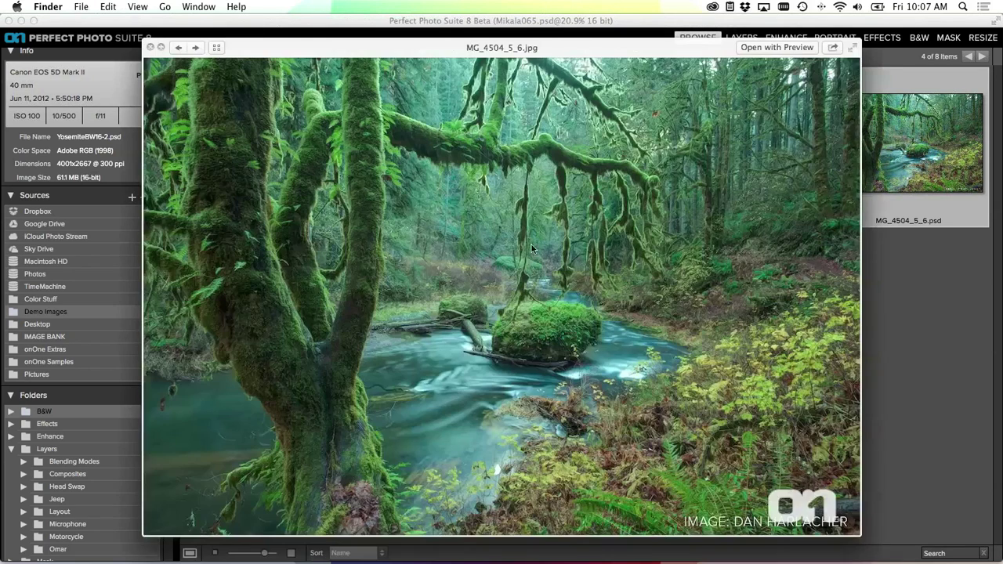
{"action": "key", "text": "space"}
{"action": "left_click", "coordinate": [428, 183]}
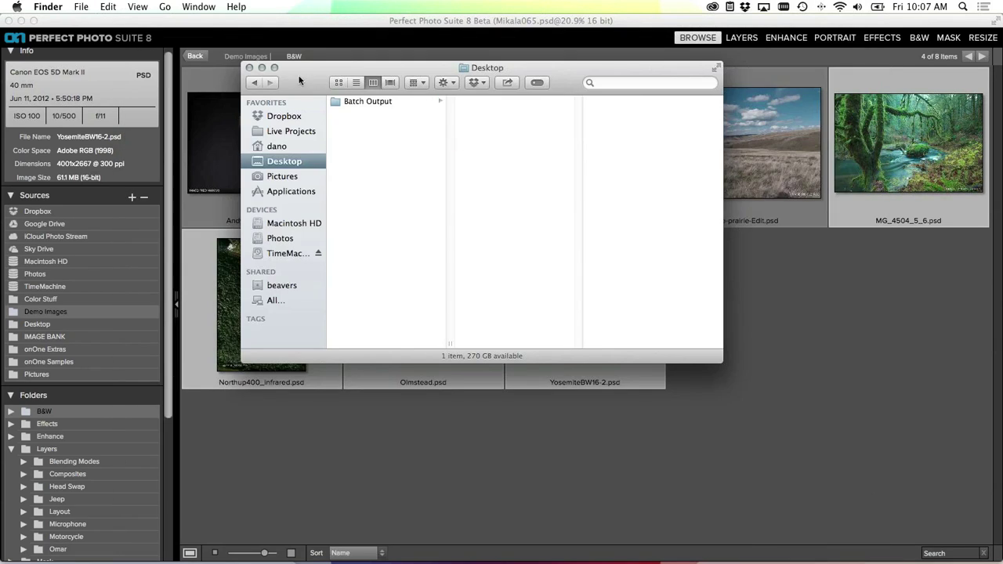
{"action": "left_click", "coordinate": [250, 67]}
Deselect the photos in the browser and switch to the Perfect Photo Suite 8 slide presentation
{"action": "left_click", "coordinate": [723, 355]}
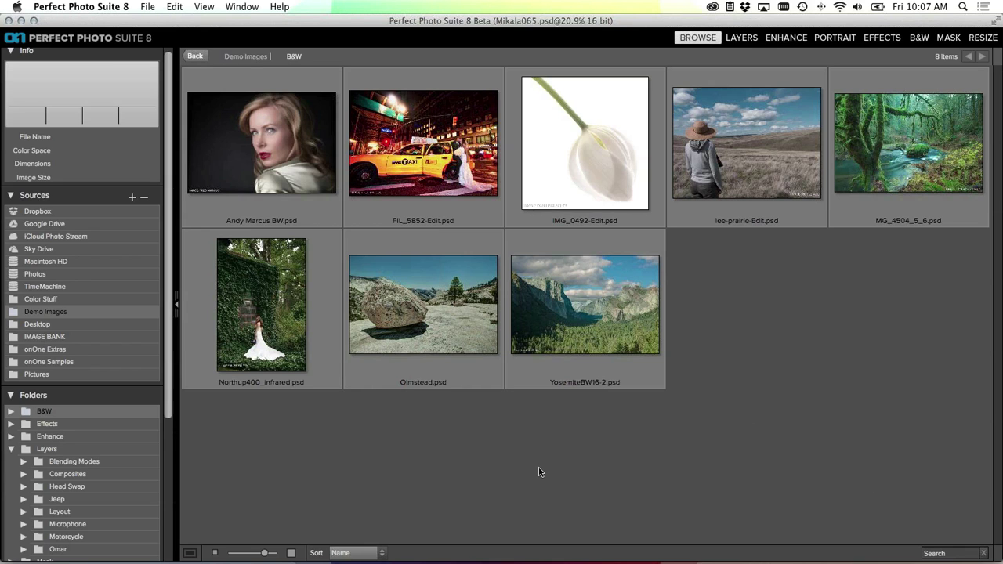
{"action": "mouse_move", "coordinate": [549, 558]}
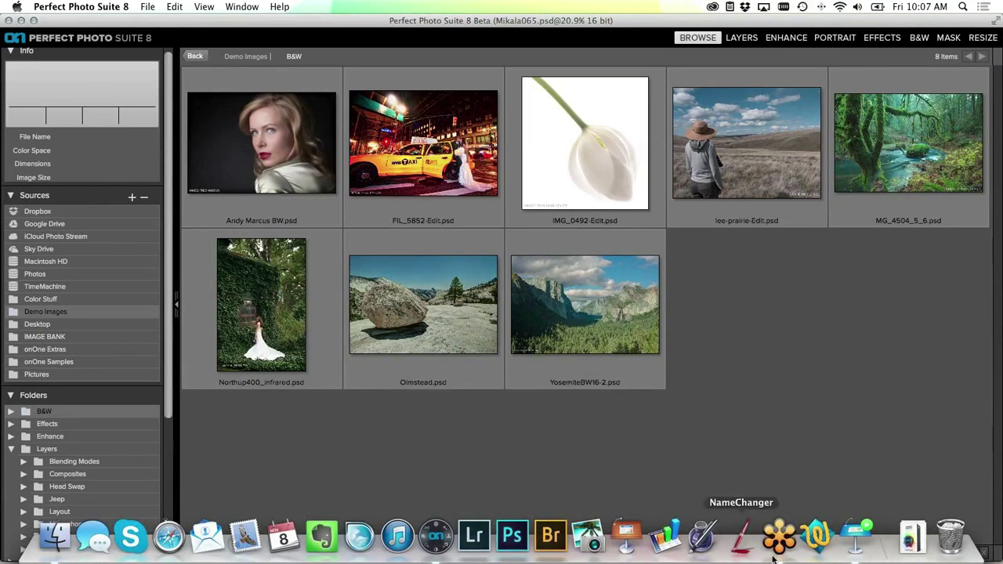
{"action": "left_click", "coordinate": [857, 538]}
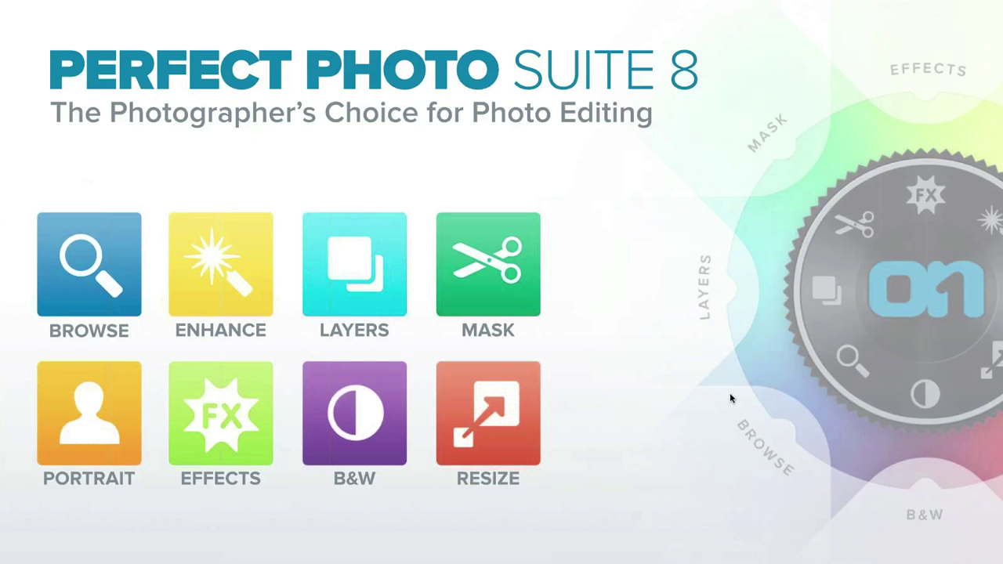
{"action": "left_click", "coordinate": [730, 392]}
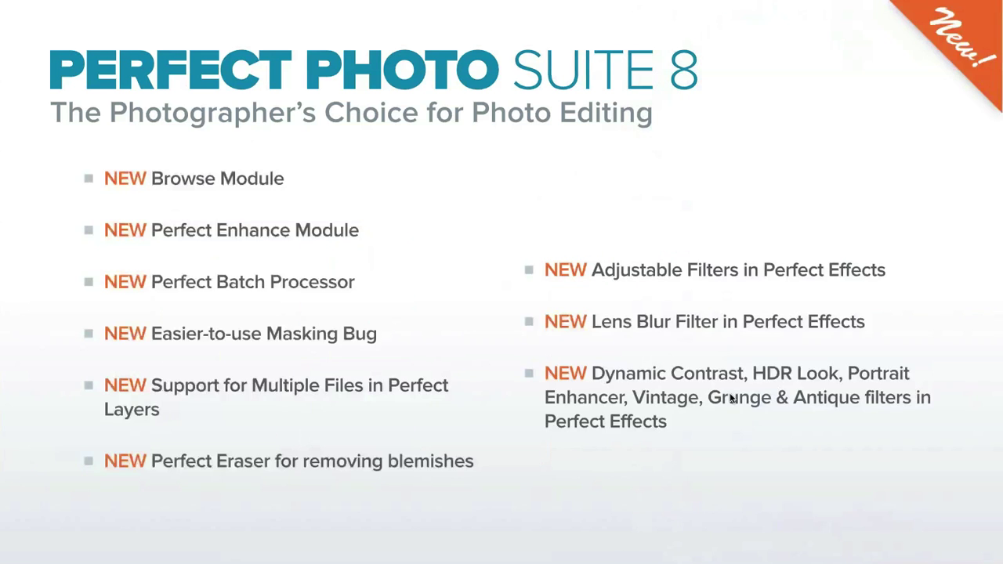